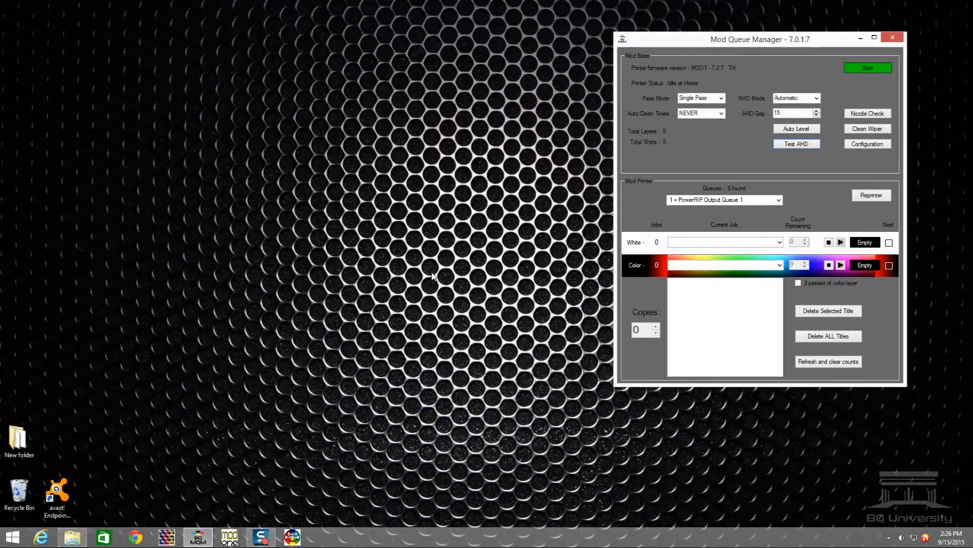
Step: Close Mod Queue Manager and relaunch it from its MQM taskbar icon
click(893, 39)
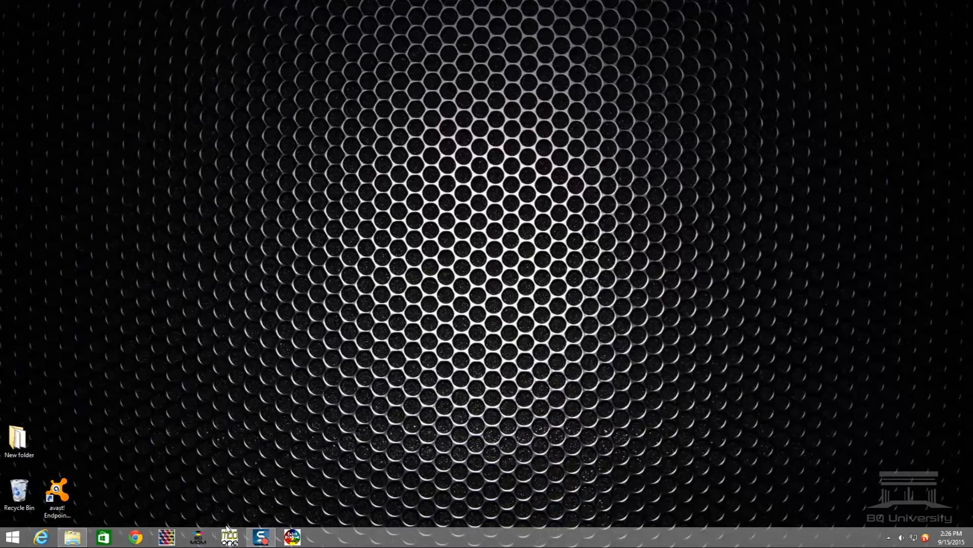
click(199, 538)
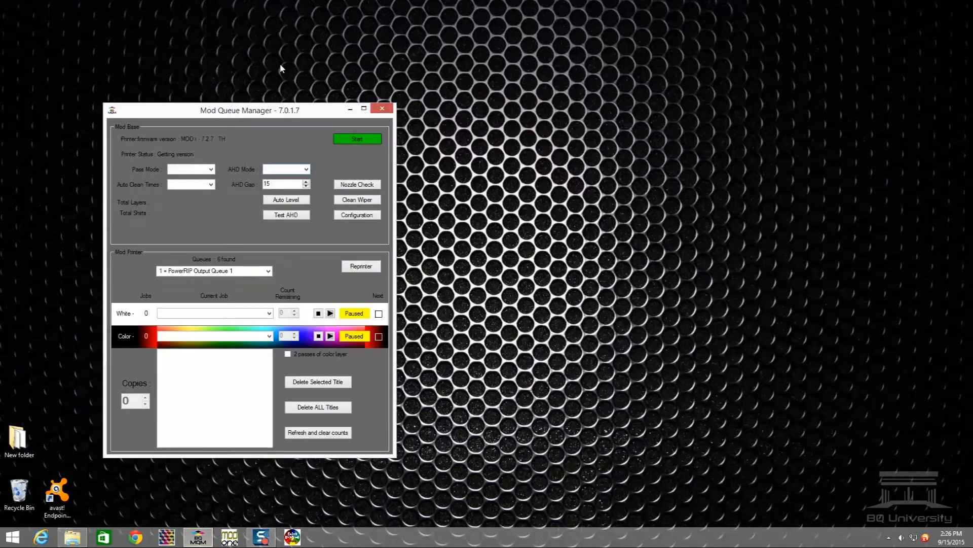
Step: Move the Mod Queue Manager window right while it connects and loads firmware MOD1 - 7.2.7
drag(308, 111, 592, 74)
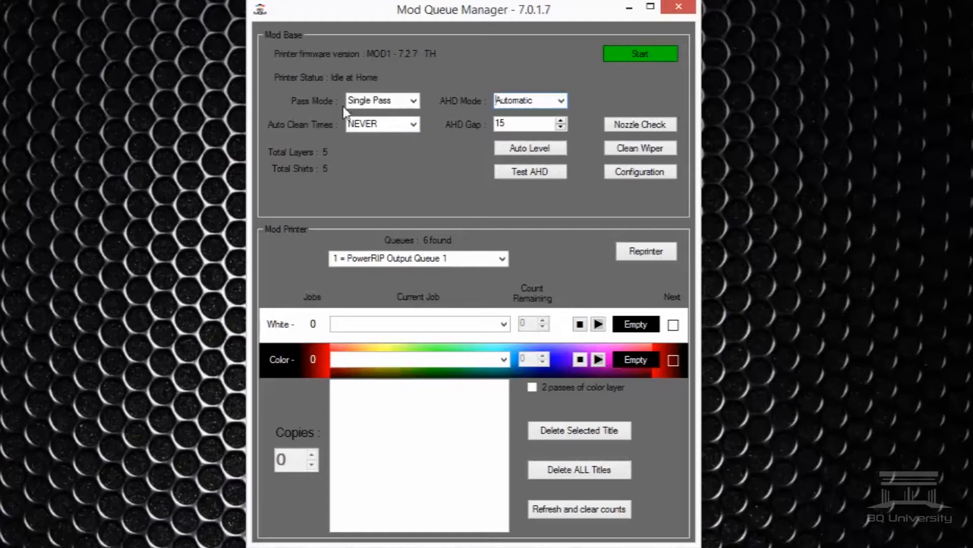
click(413, 103)
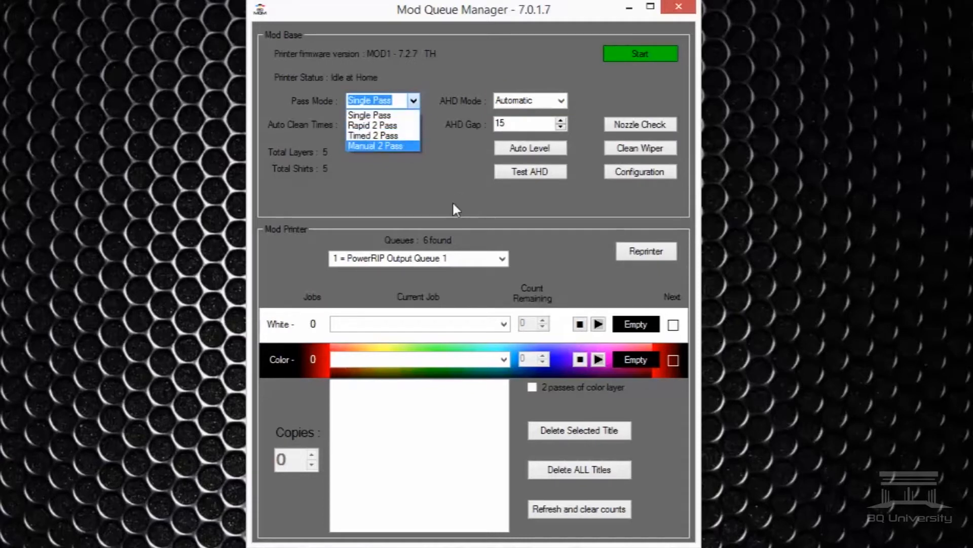
click(433, 178)
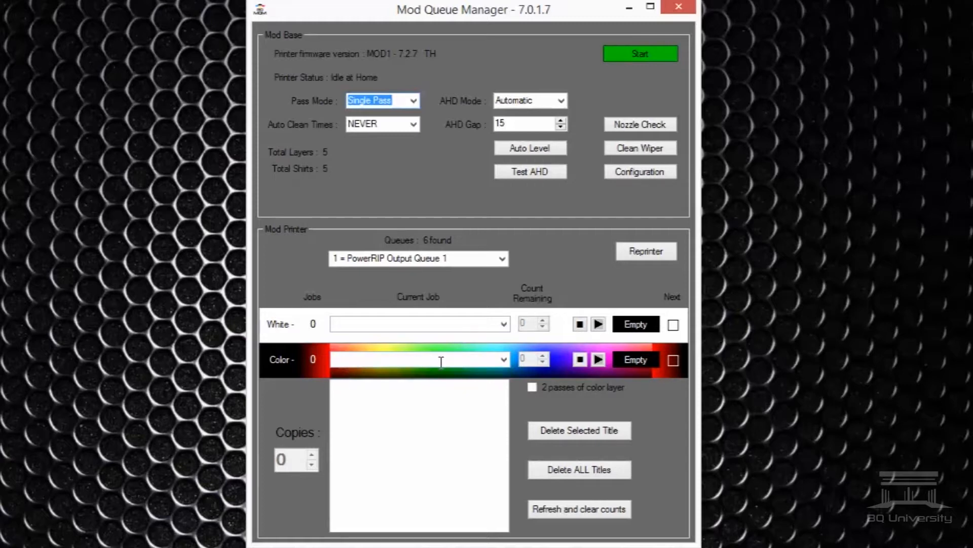
Step: List the Pass Mode options: Single Pass, Rapid 2 Pass, Timed 2 Pass and Manual 2 Pass
click(413, 101)
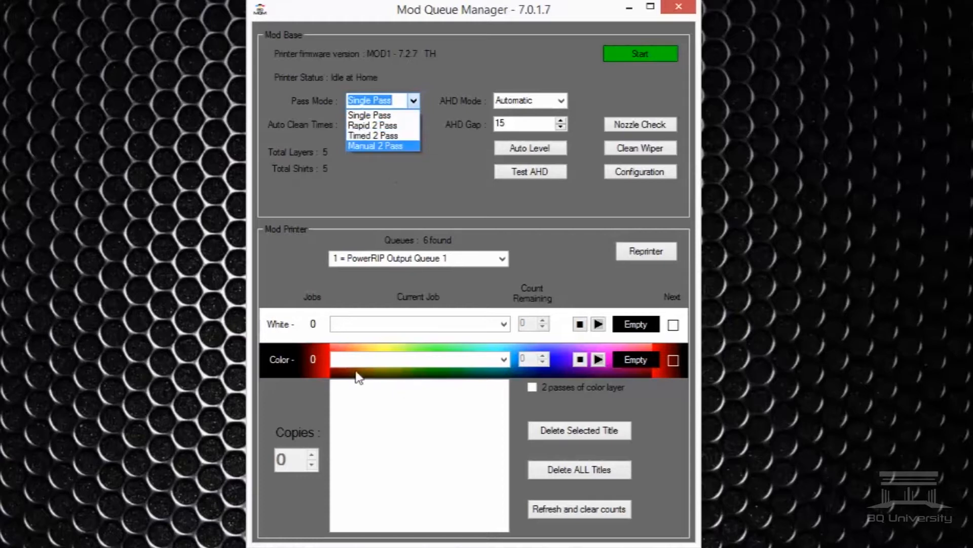
click(530, 387)
click(536, 385)
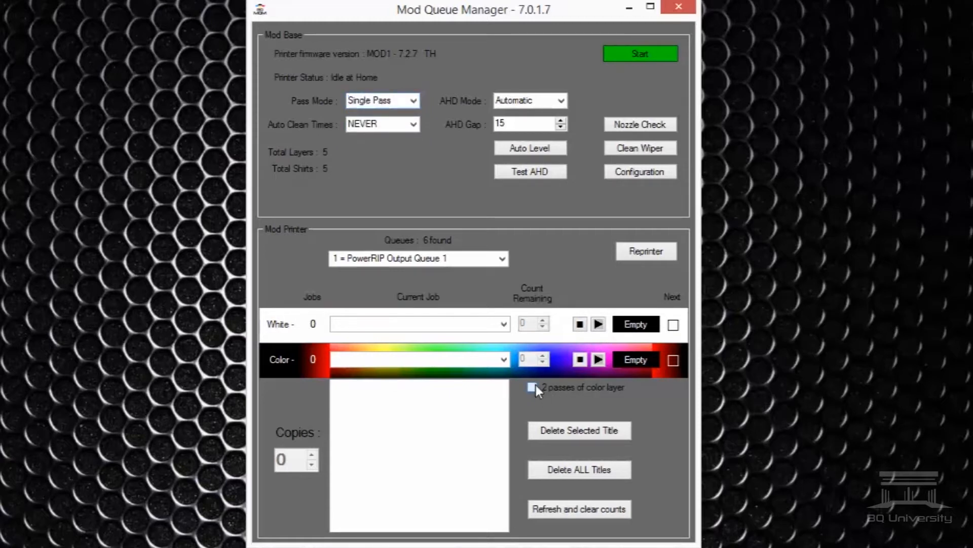
click(413, 100)
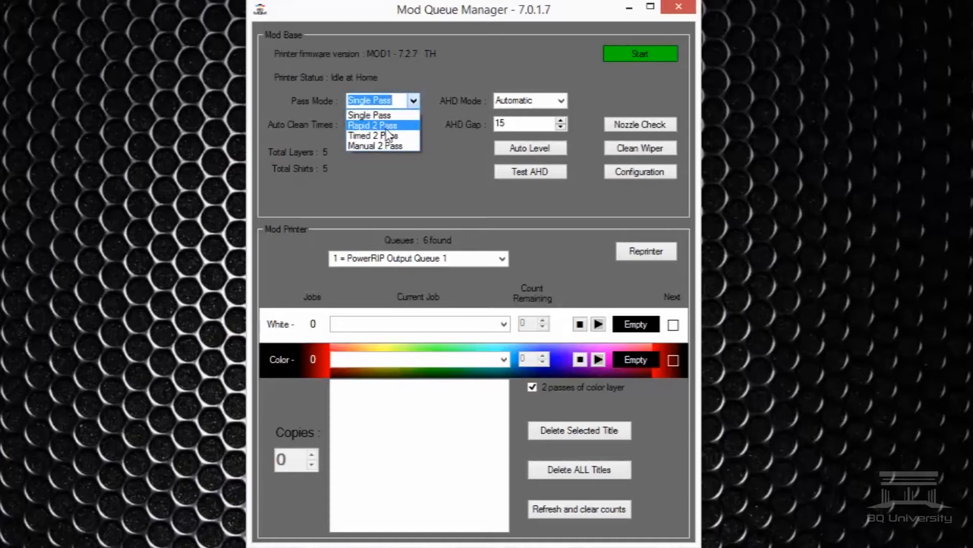
click(538, 388)
click(532, 387)
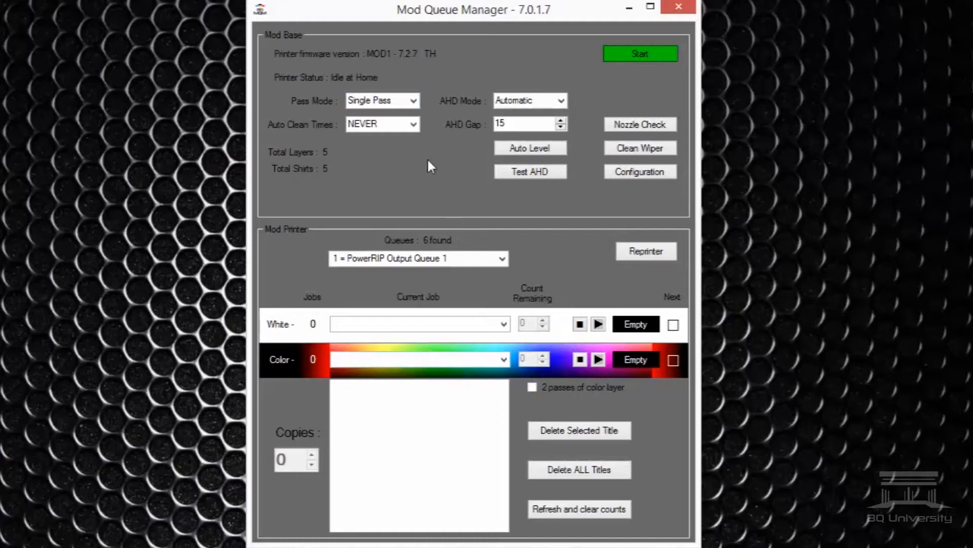
click(415, 100)
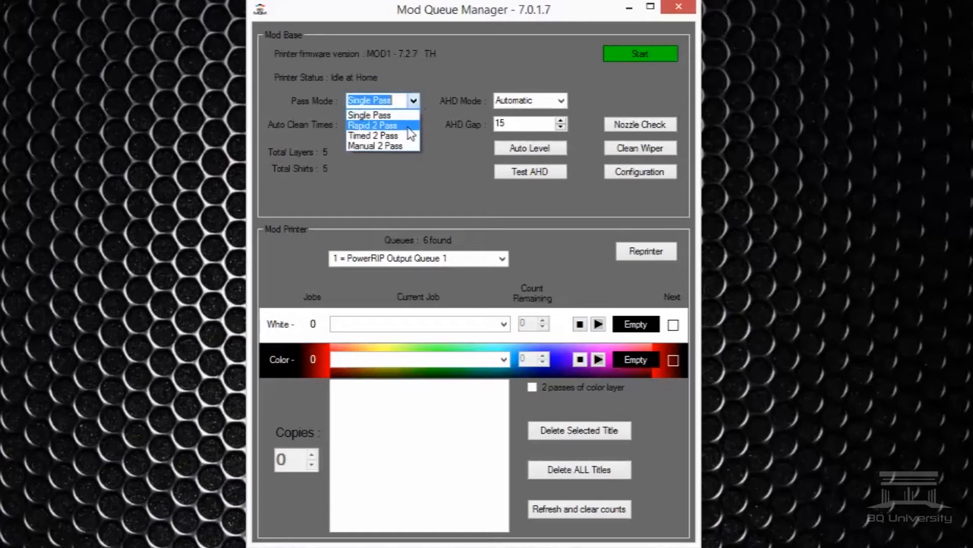
click(446, 176)
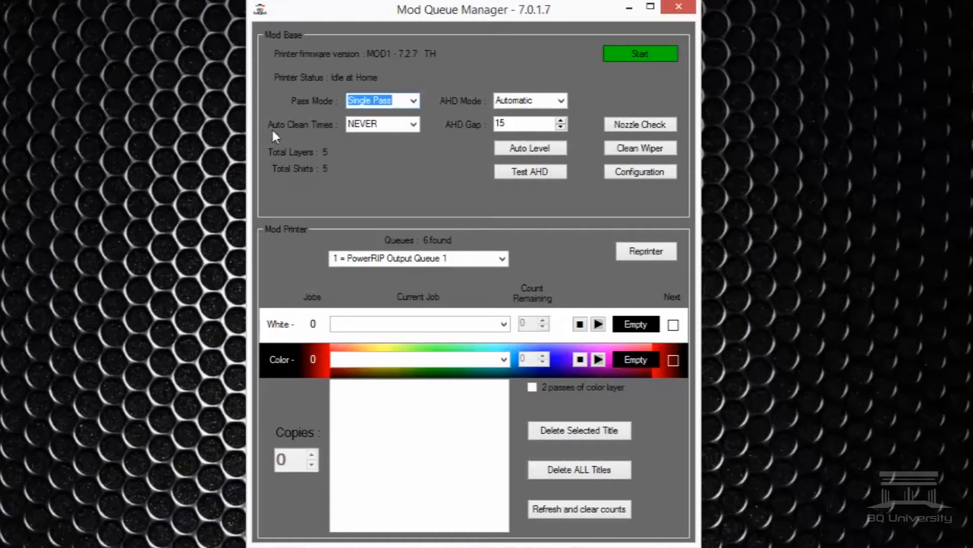
Step: Change Auto Clean Times from NEVER to every 4 hours
click(413, 125)
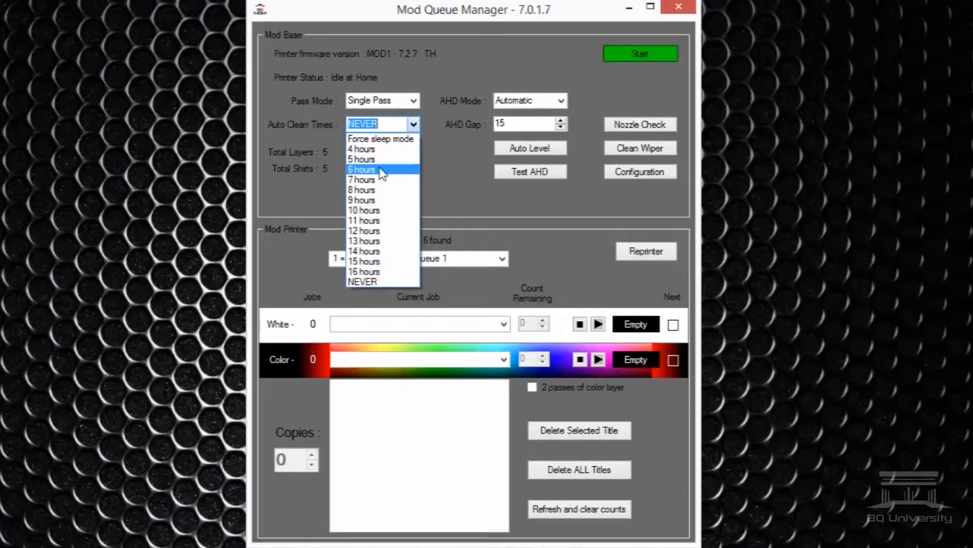
click(459, 155)
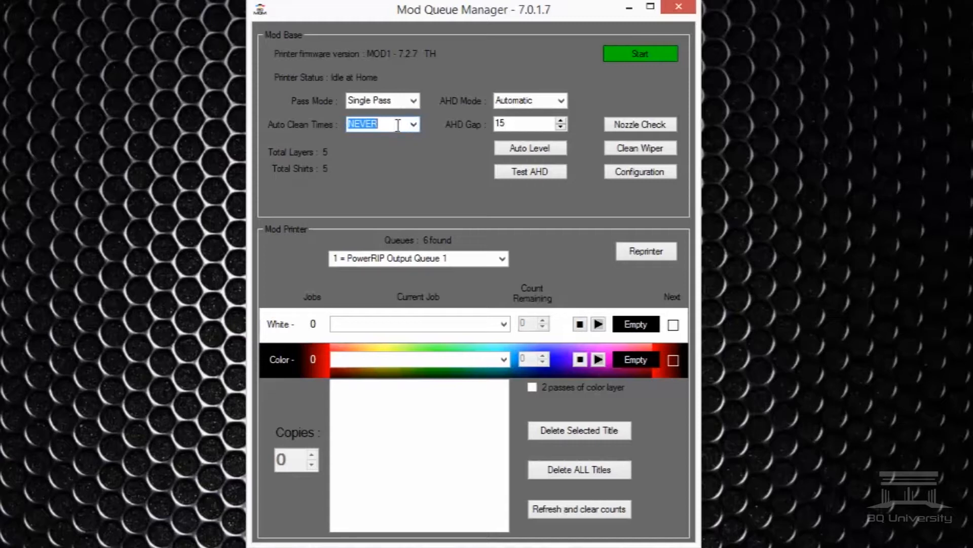
click(414, 125)
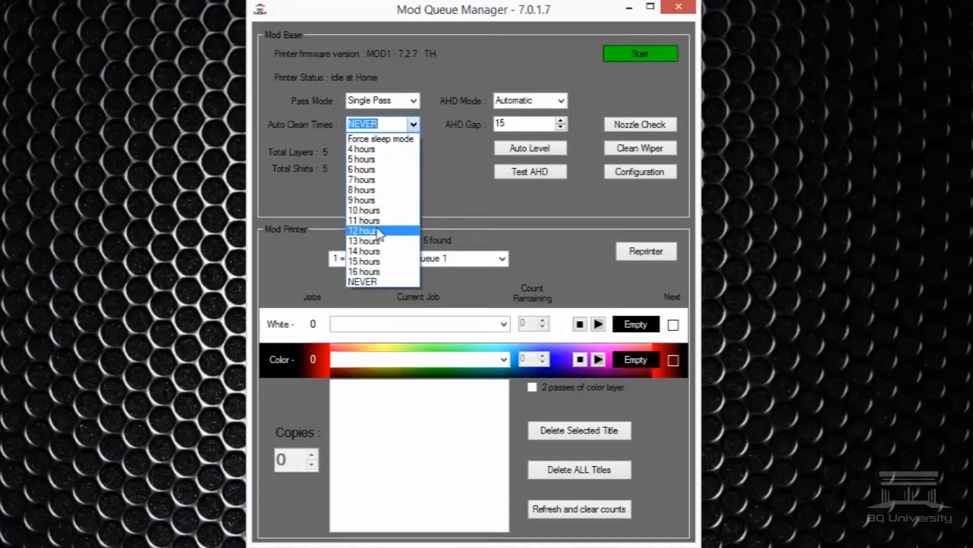
click(366, 150)
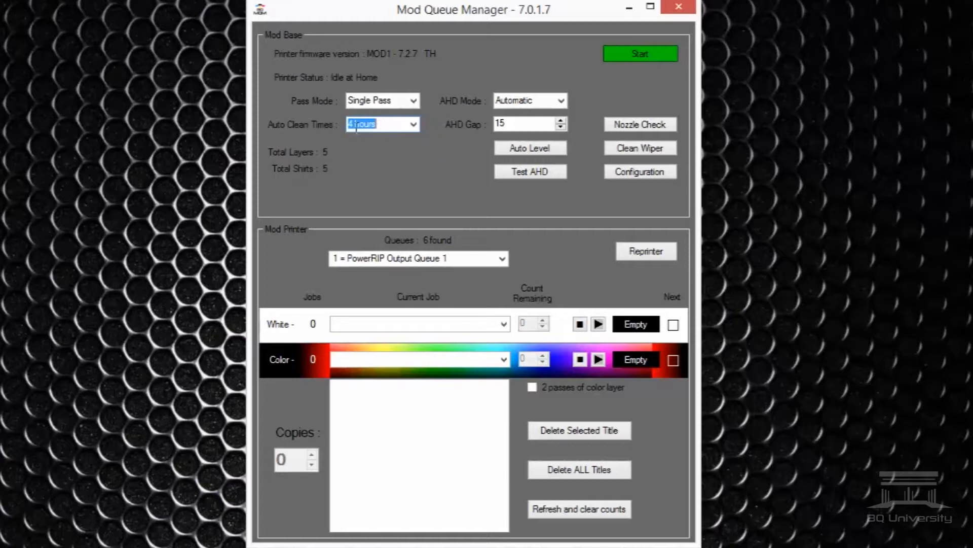
click(414, 125)
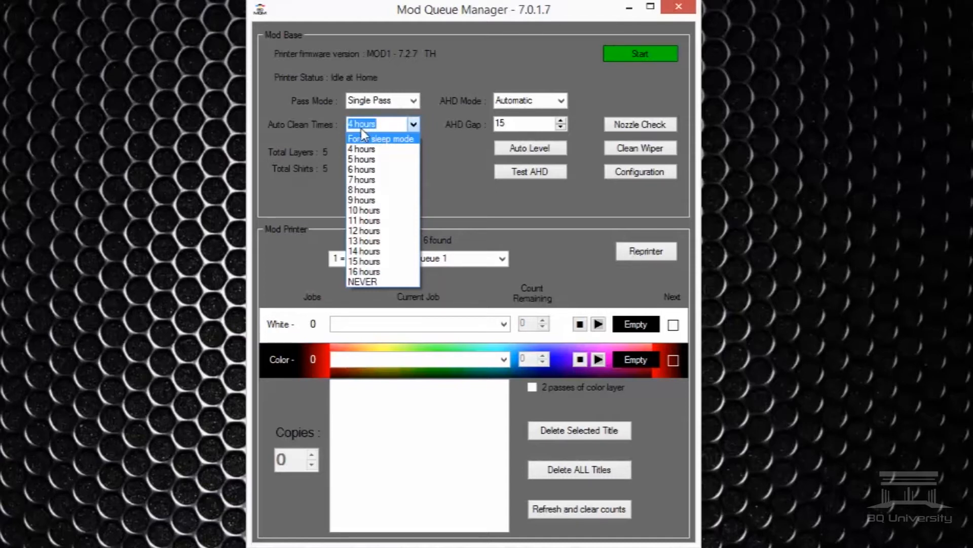
click(444, 162)
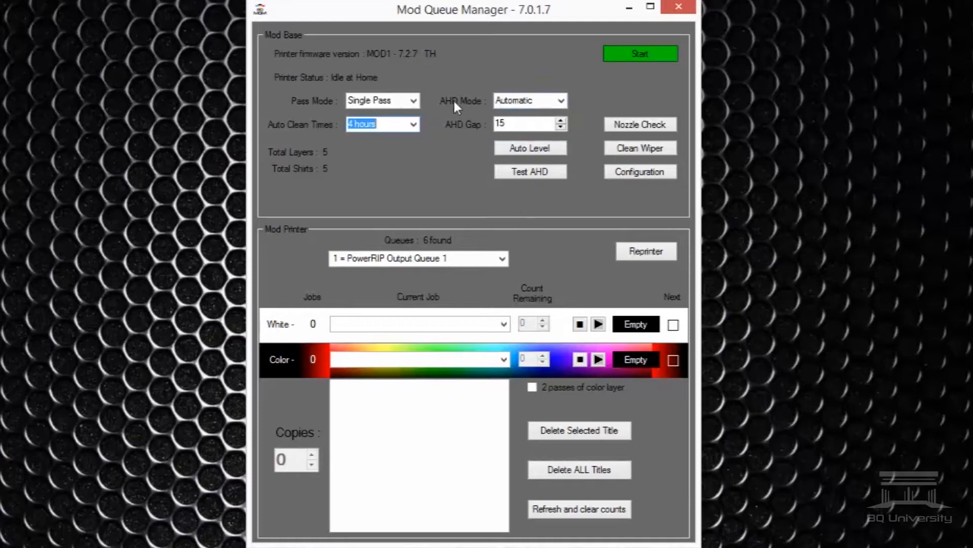
click(561, 101)
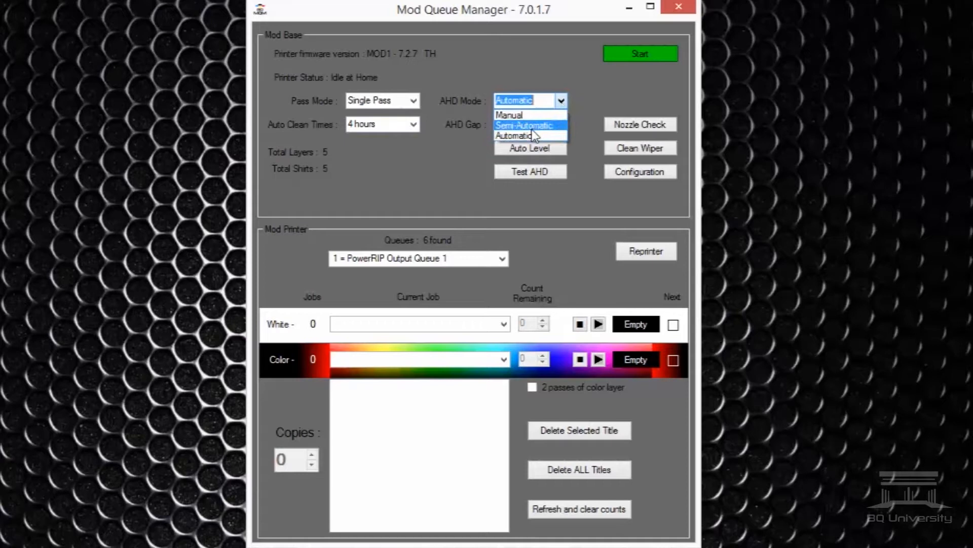
click(453, 162)
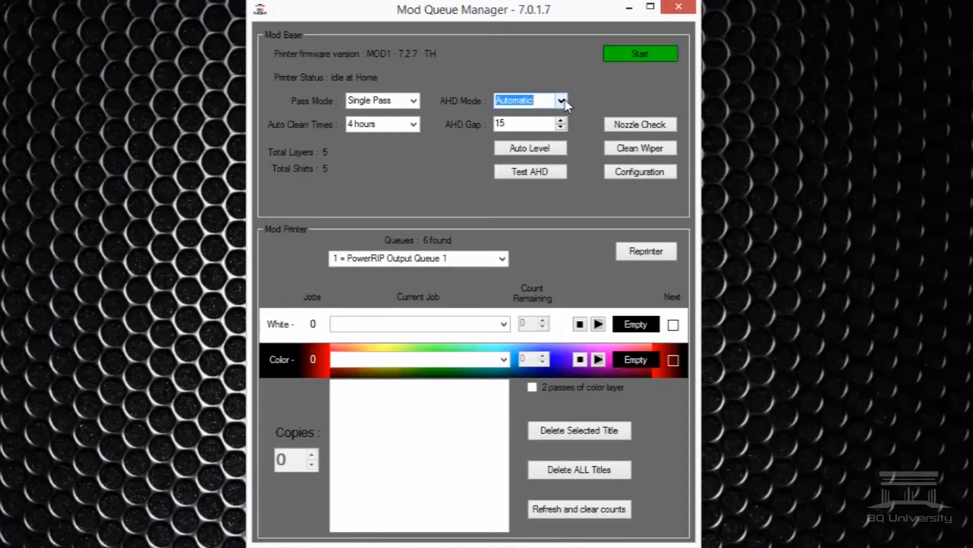
click(563, 100)
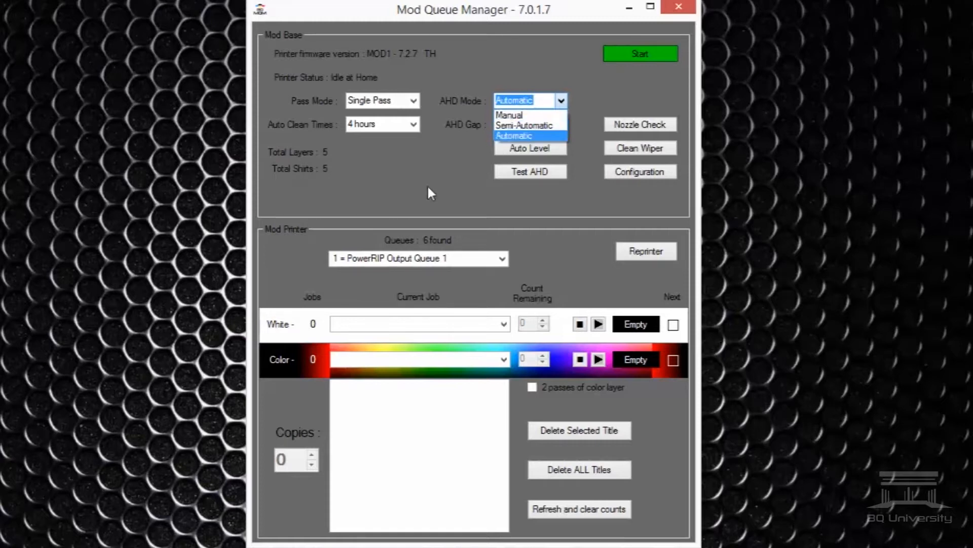
click(515, 135)
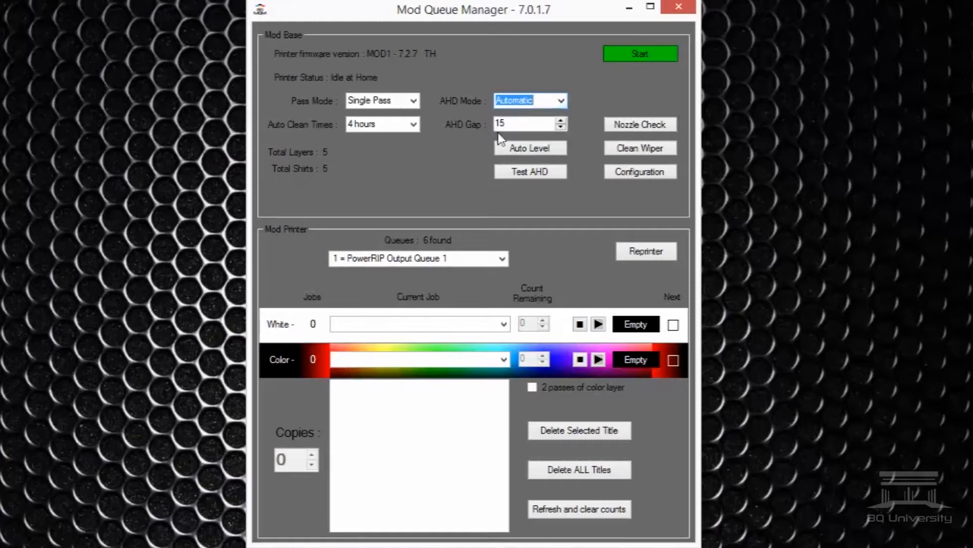
click(561, 100)
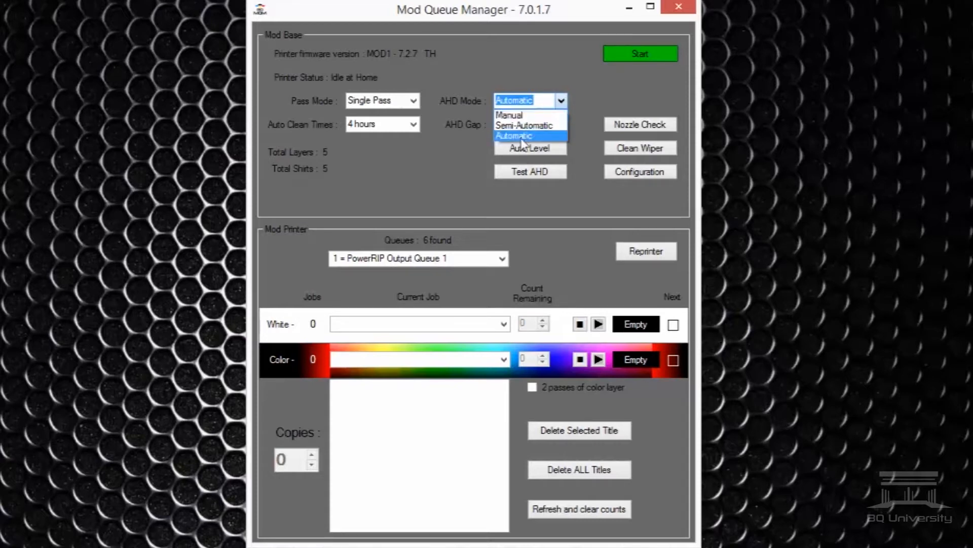
click(472, 148)
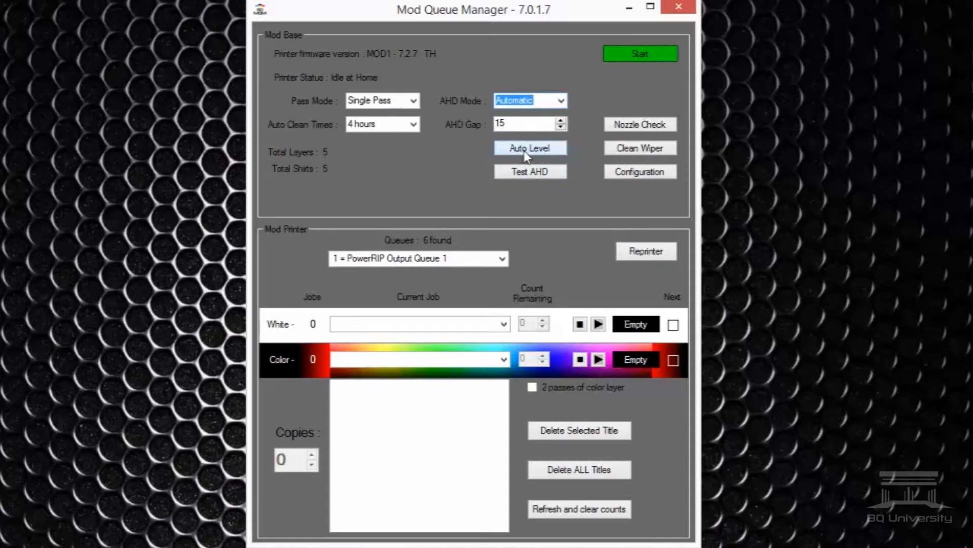
key(Tab)
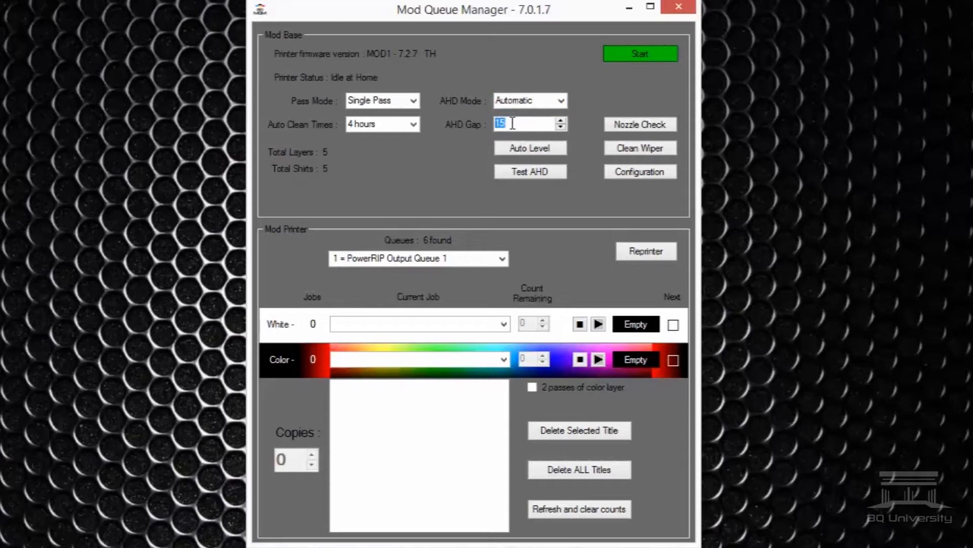
click(537, 121)
Step: Trim Print Position to 24.75 in the Configuration dialog and confirm with OK
click(630, 172)
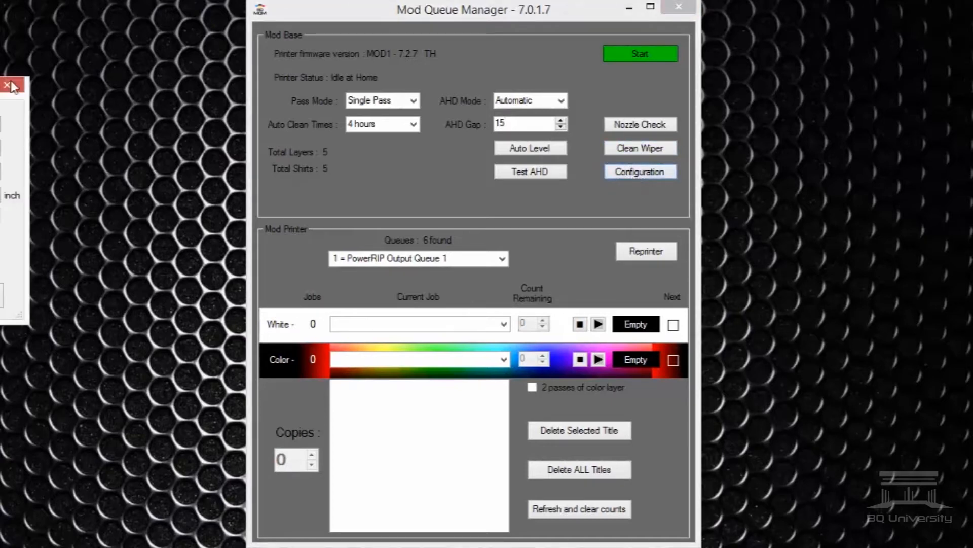
drag(1, 87, 351, 57)
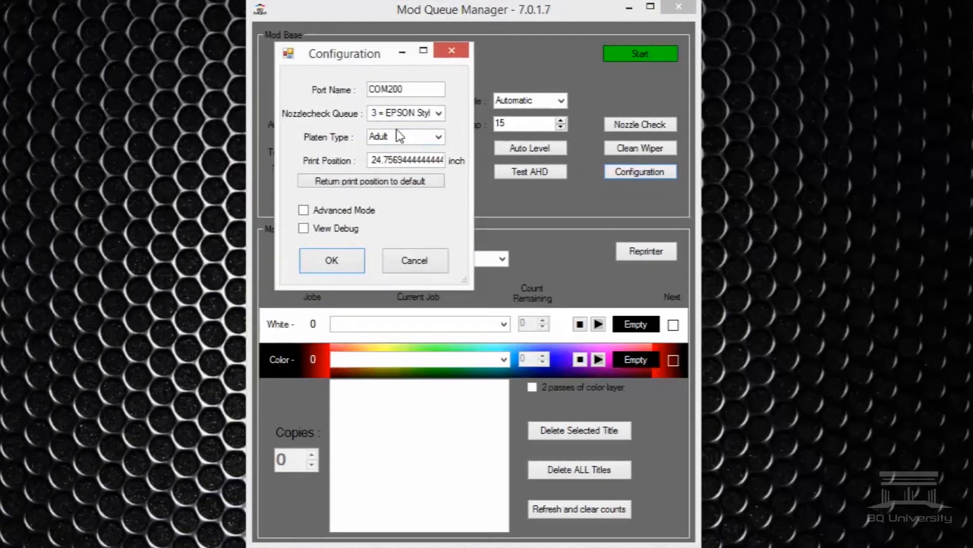
drag(392, 160, 665, 218)
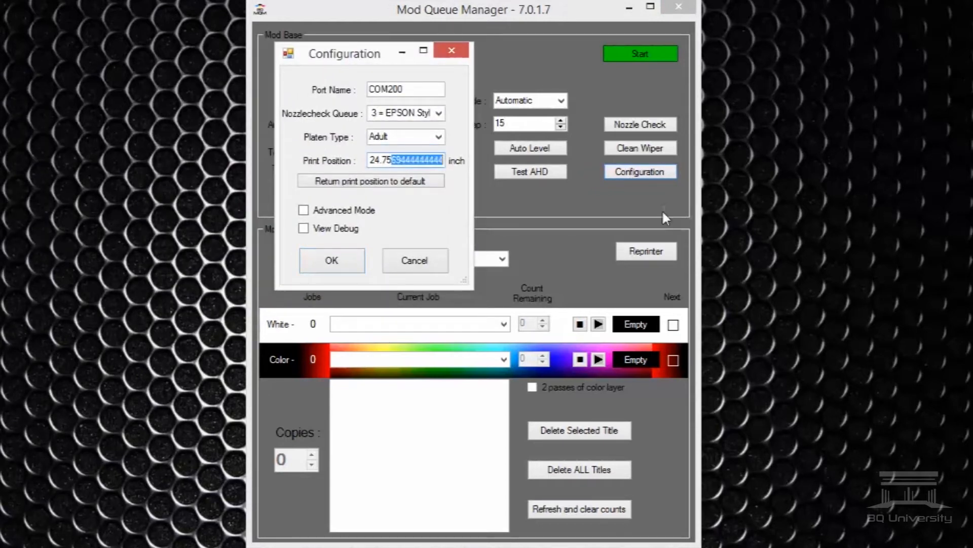
key(BackSpace)
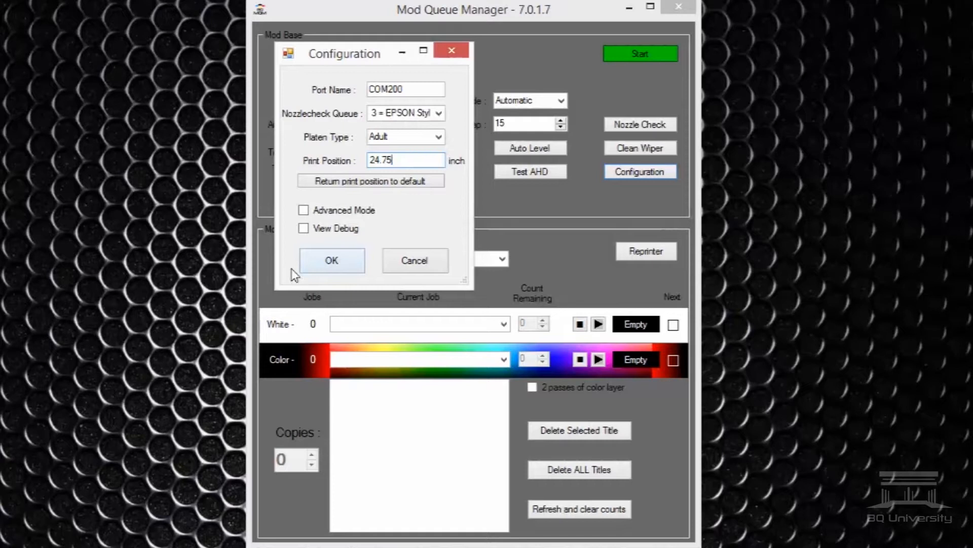
click(325, 262)
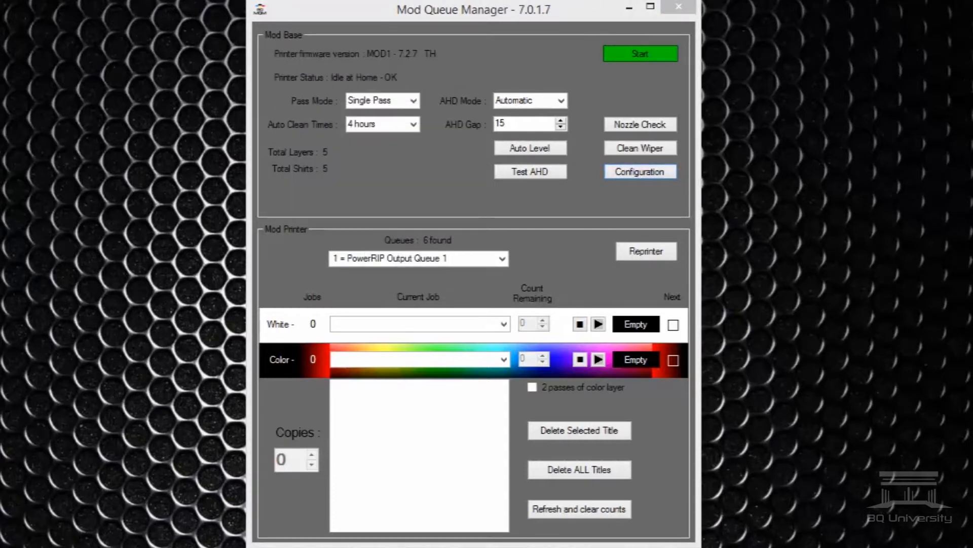
Step: Place the Configuration window beside the main window and focus the Port Name field
drag(0, 0, 439, 15)
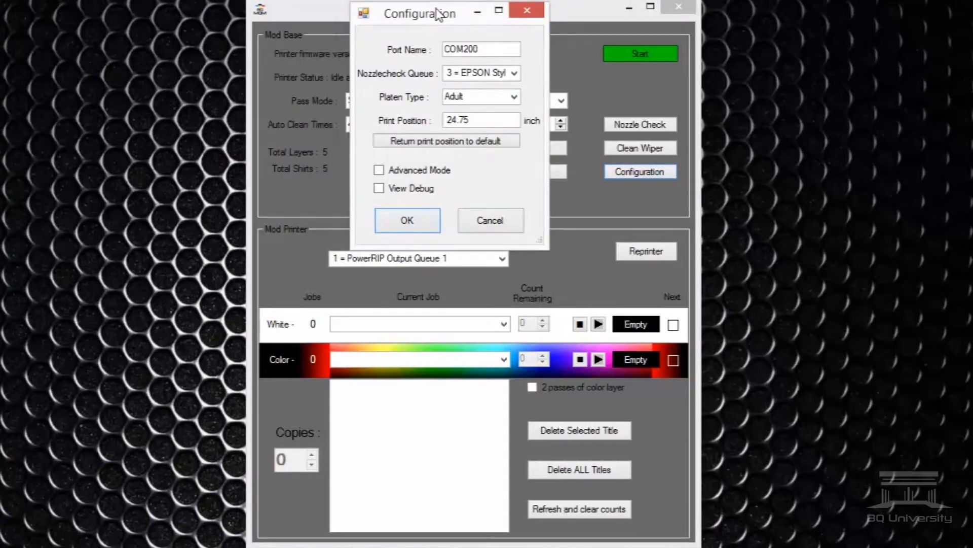
drag(461, 20, 850, 24)
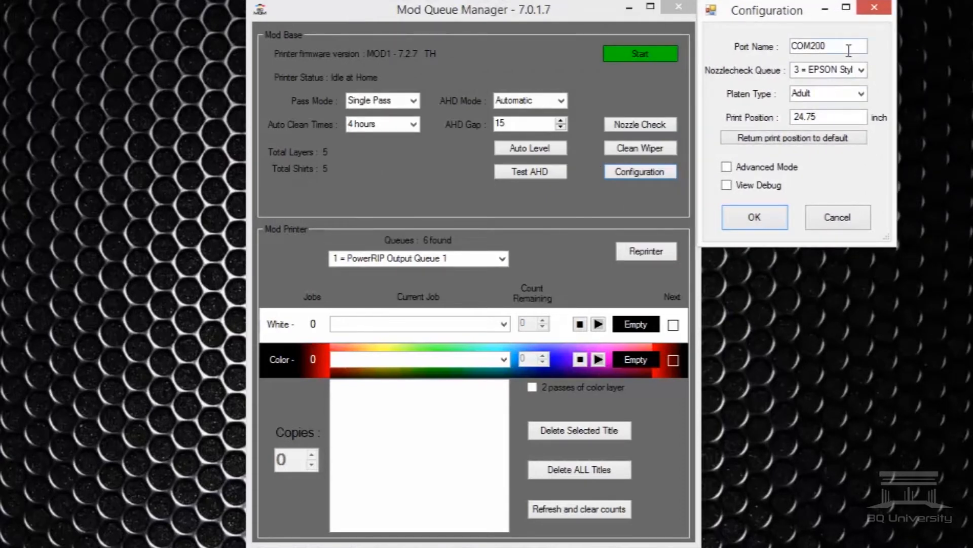
click(808, 49)
Step: Cancel Configuration unchanged and list the six output queues, with PowerRIP Output Queue 1 current
click(836, 217)
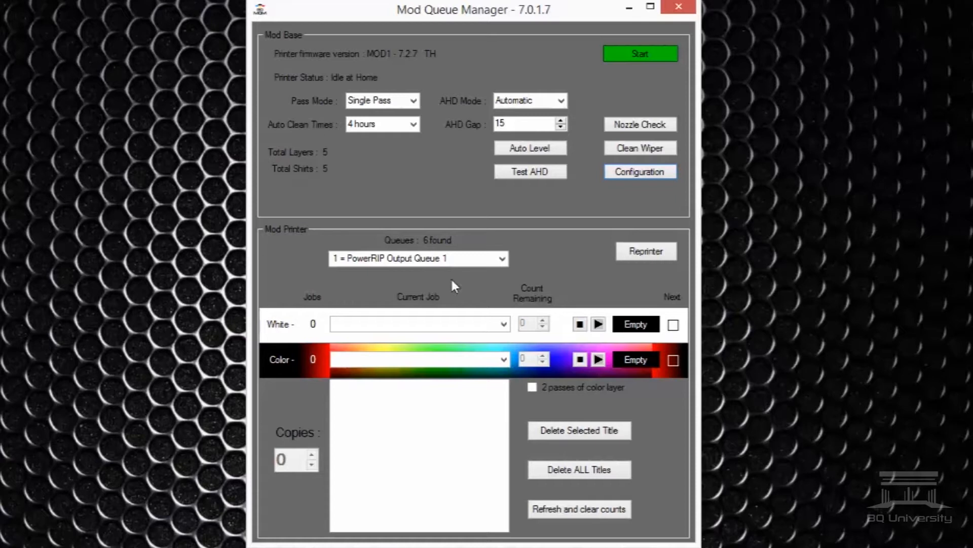
click(508, 261)
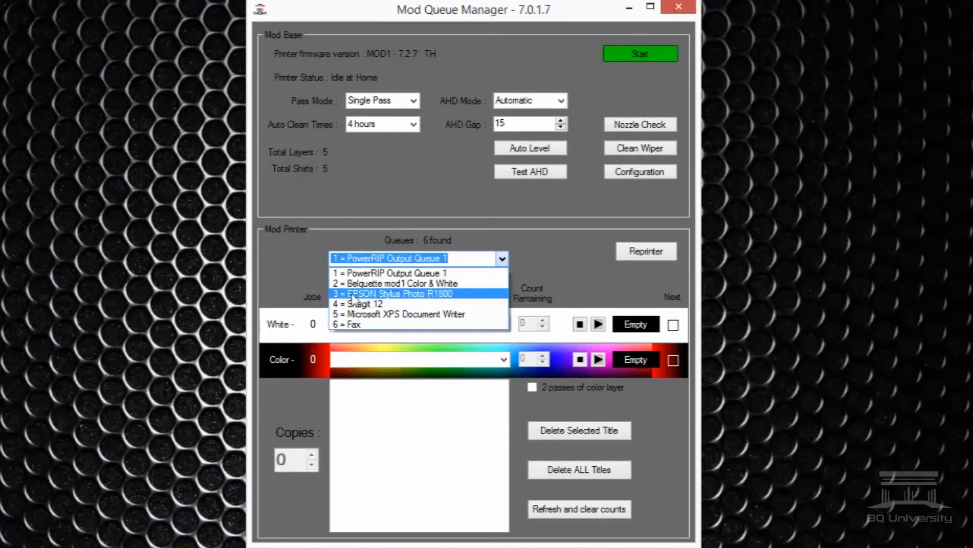
Step: Keep PowerRIP Output Queue 1, reopen Configuration, and move and widen the dialog
click(619, 174)
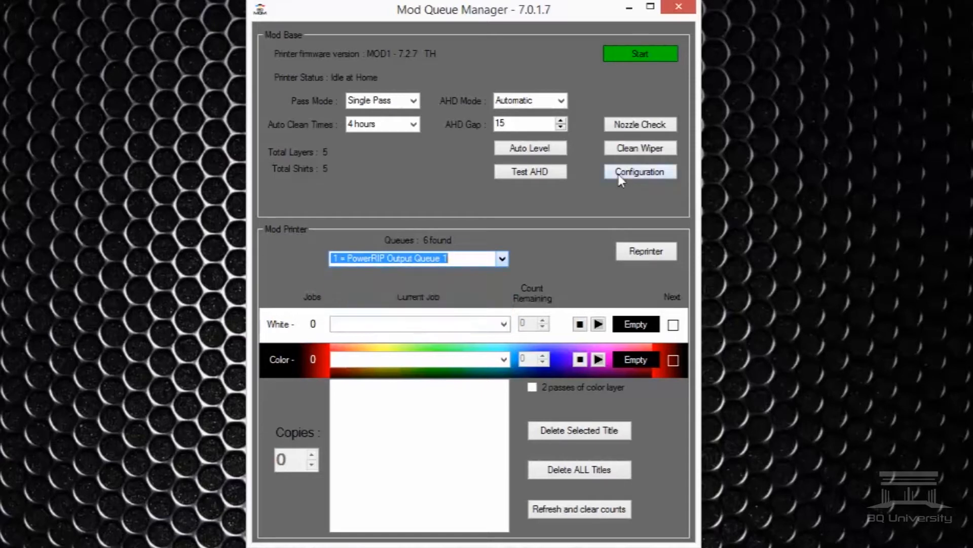
click(622, 173)
drag(186, 12, 288, 53)
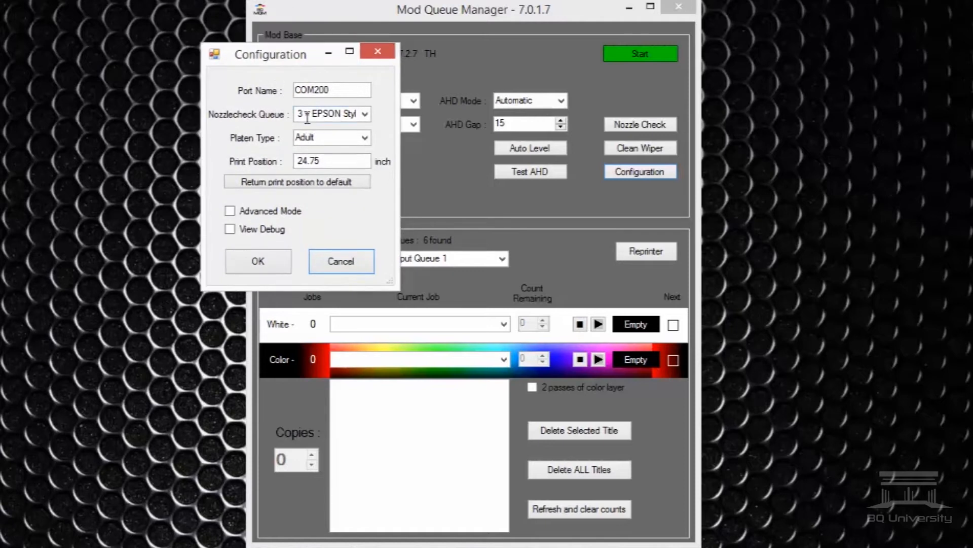
mouse_move(399, 112)
mouse_down()
mouse_move(540, 121)
mouse_move(407, 122)
mouse_up()
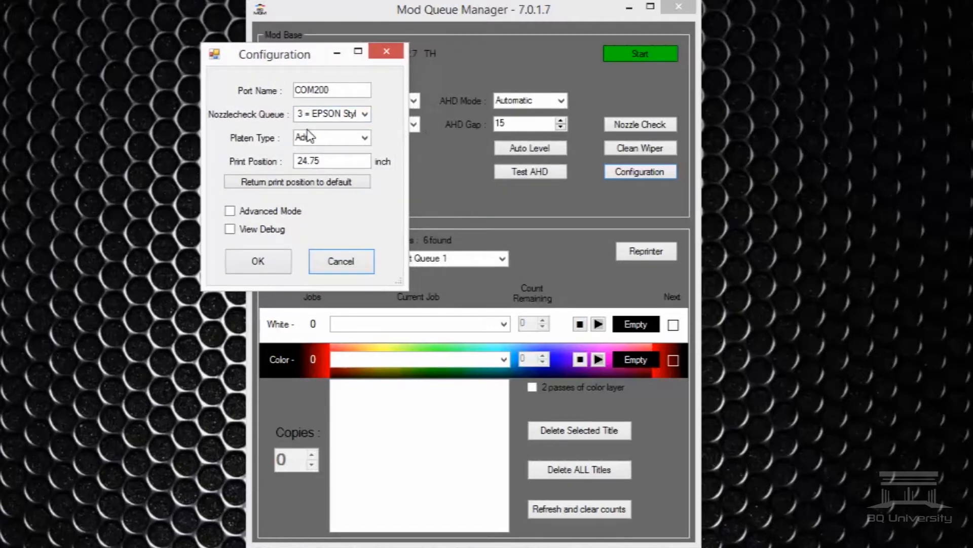
Step: Review the Nozzlecheck Queue and Platen Type choices, leaving Platen Type at Adult
click(366, 115)
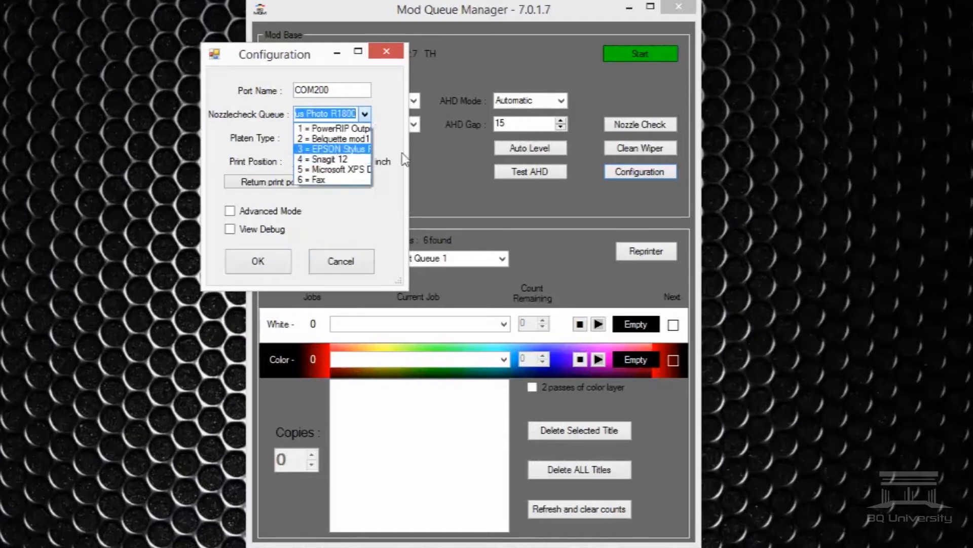
click(442, 258)
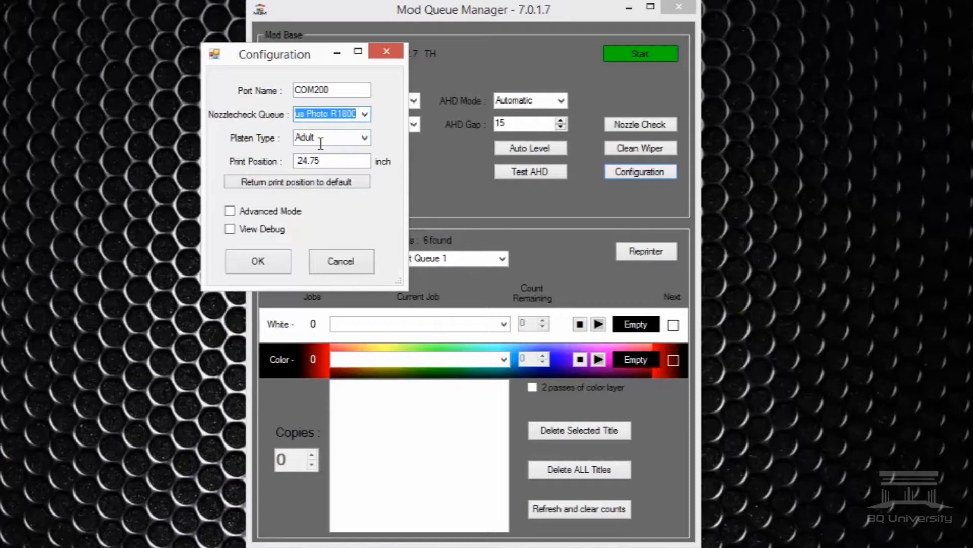
click(364, 139)
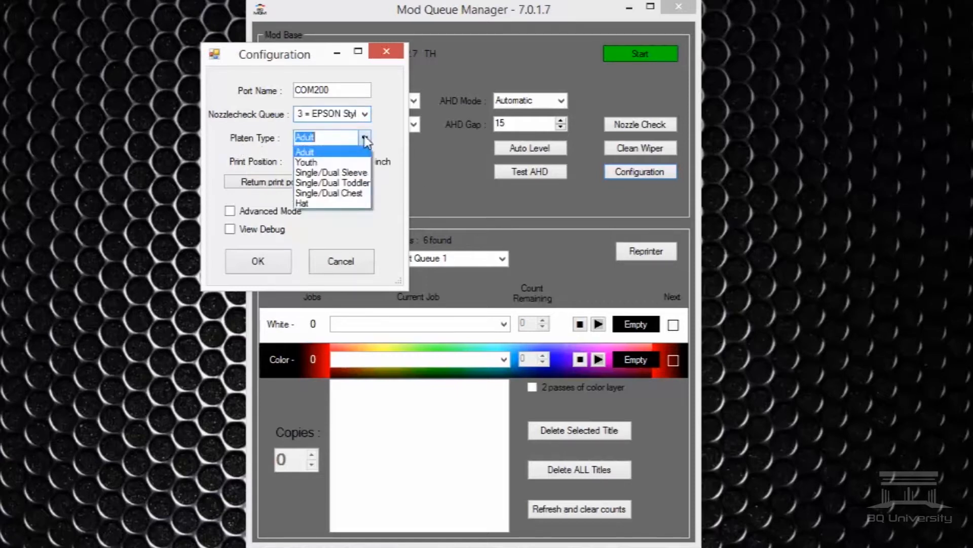
click(254, 145)
click(337, 138)
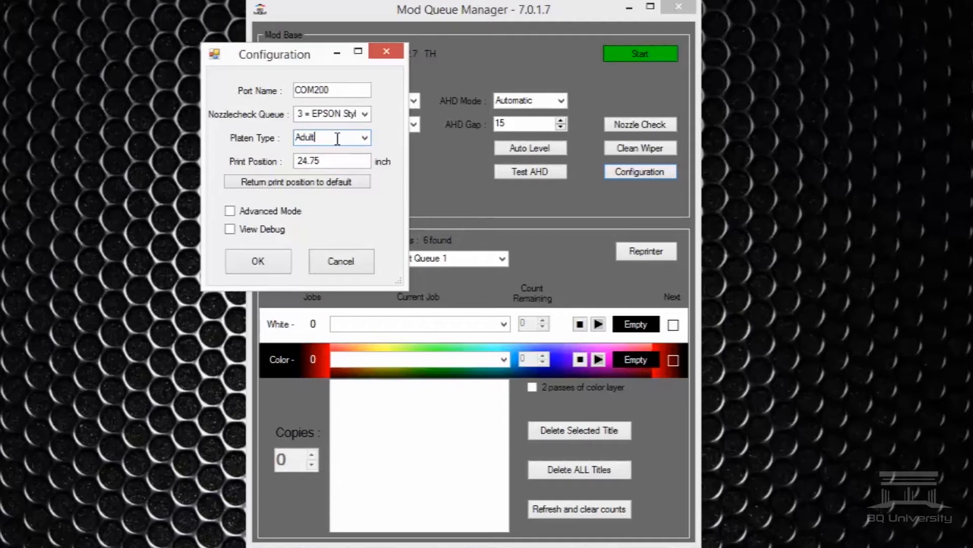
click(365, 138)
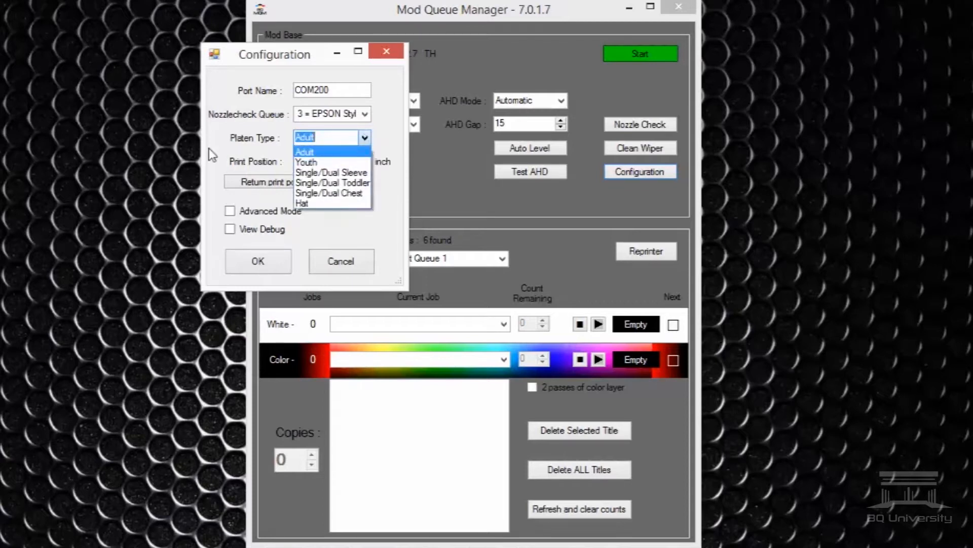
click(247, 140)
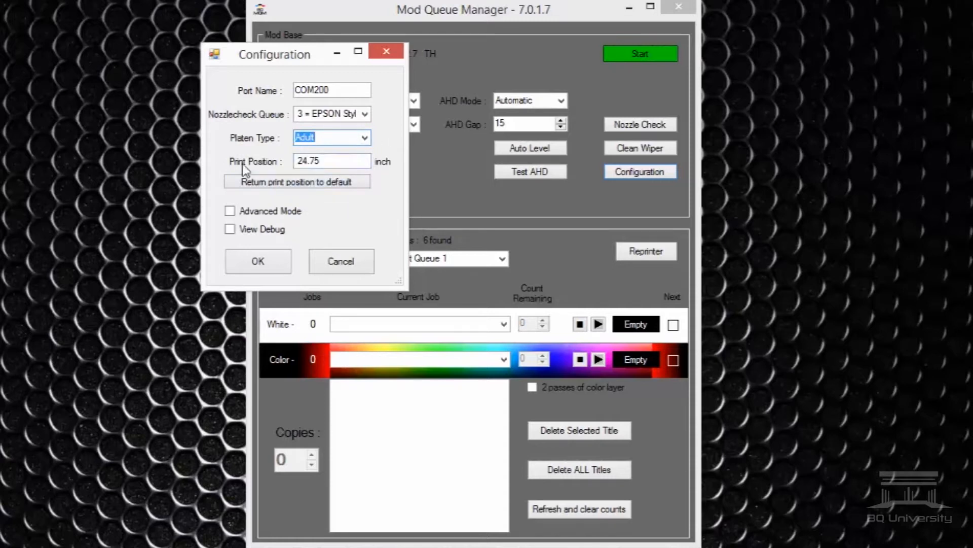
Step: Enable Advanced Mode, keeping Print Position at 24.75, and apply to reveal Move Y at 0
drag(350, 161, 287, 161)
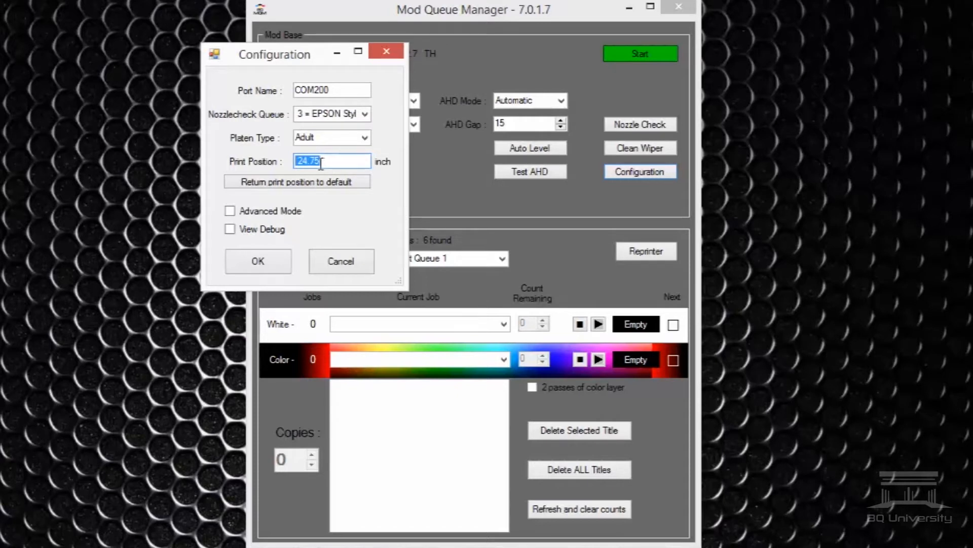
click(322, 162)
drag(330, 162, 294, 167)
click(336, 165)
click(230, 211)
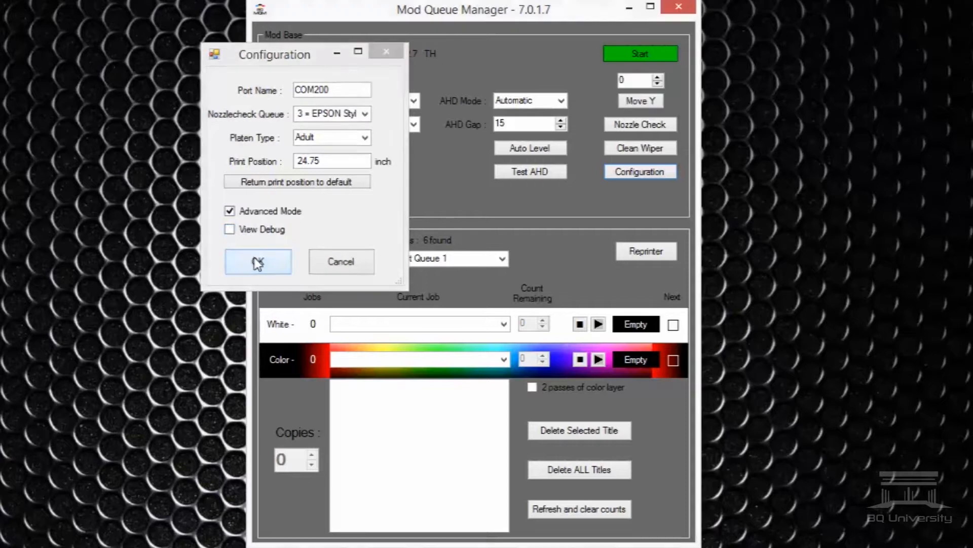
click(255, 260)
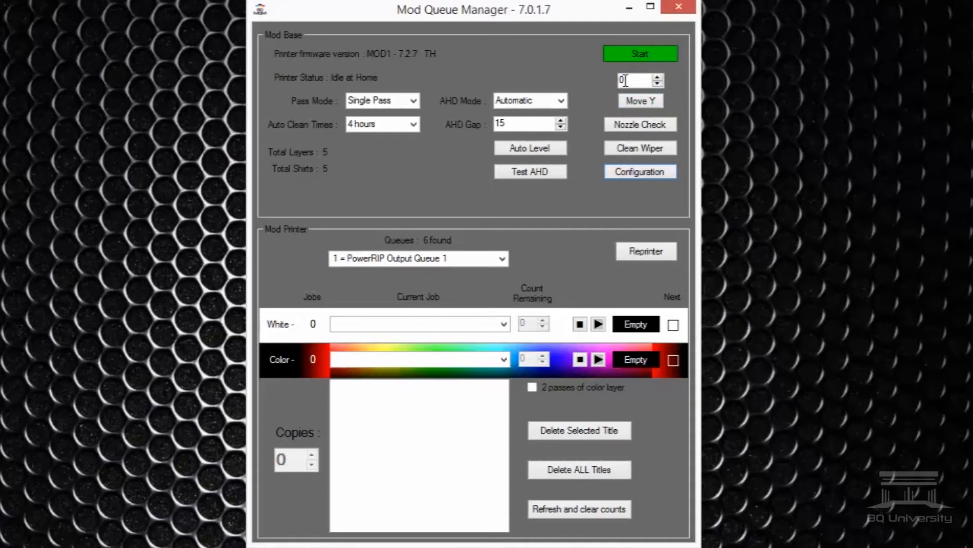
Step: Turn Advanced Mode off and View Debug on in Configuration, then apply
double_click(625, 81)
click(626, 174)
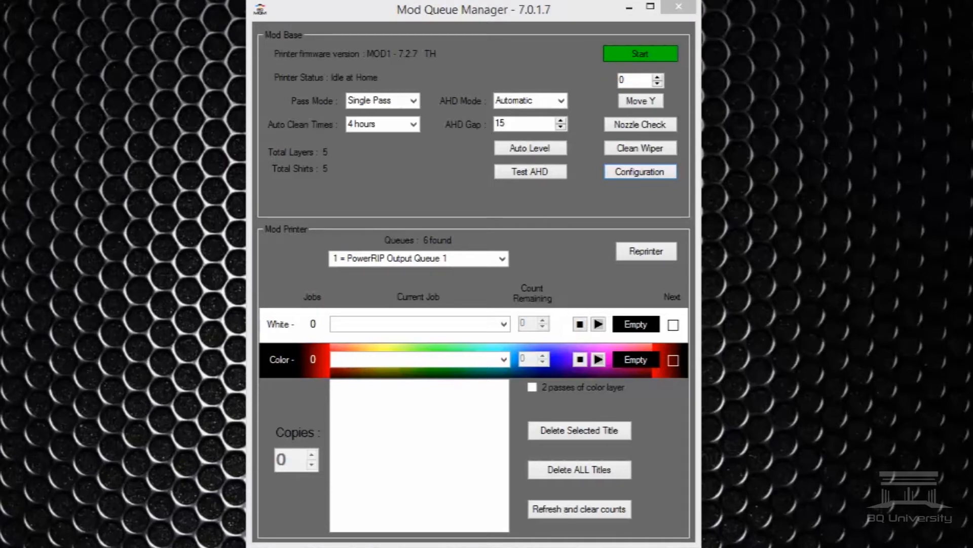
click(384, 145)
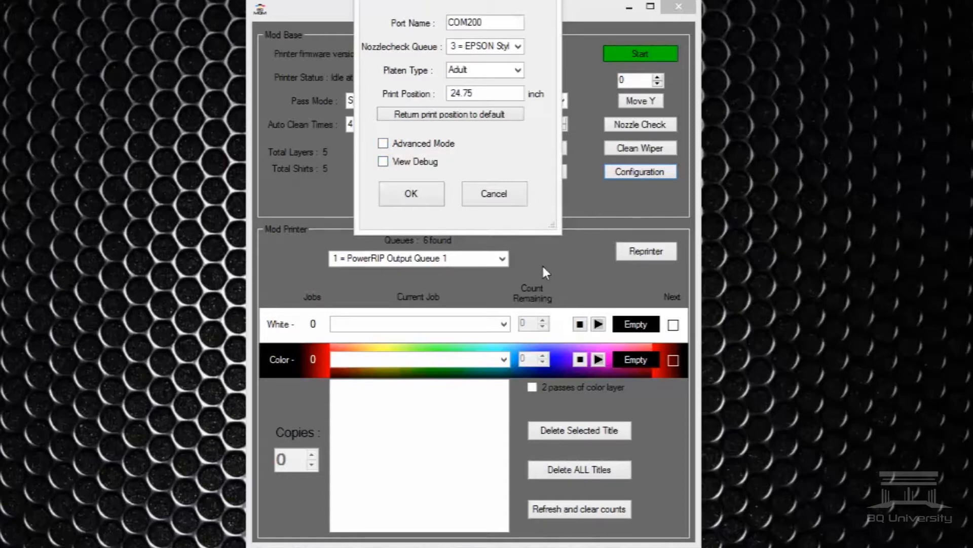
click(386, 163)
click(412, 194)
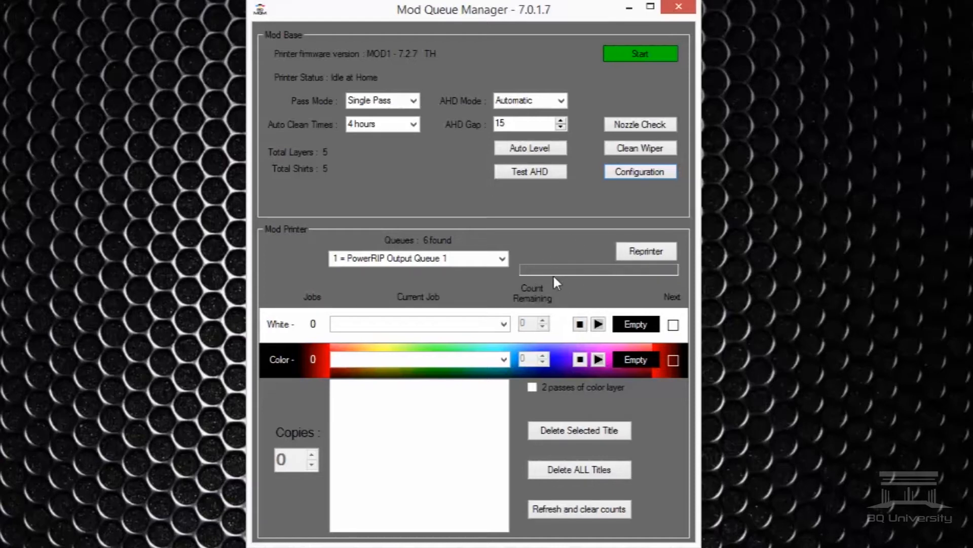
Step: Switch View Debug back off in Configuration and apply with OK
click(663, 171)
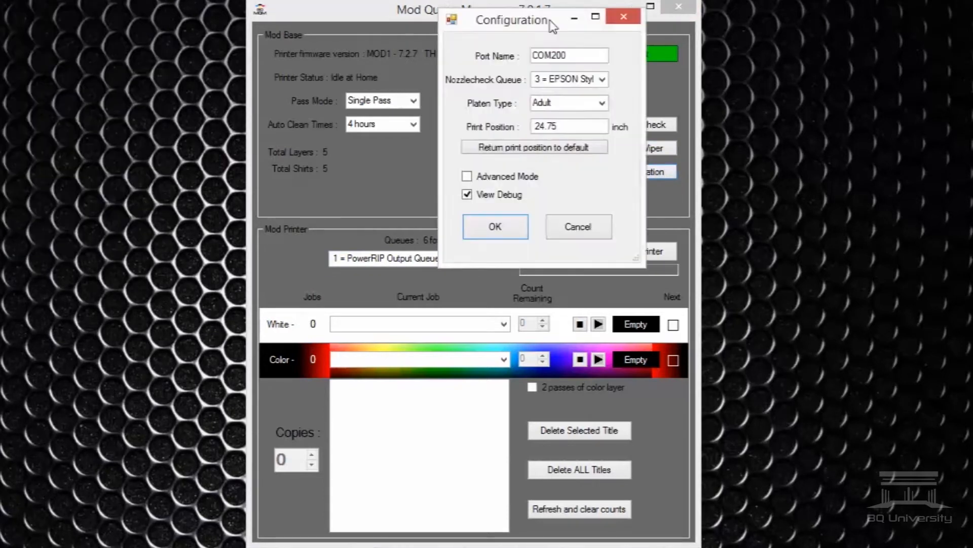
click(470, 193)
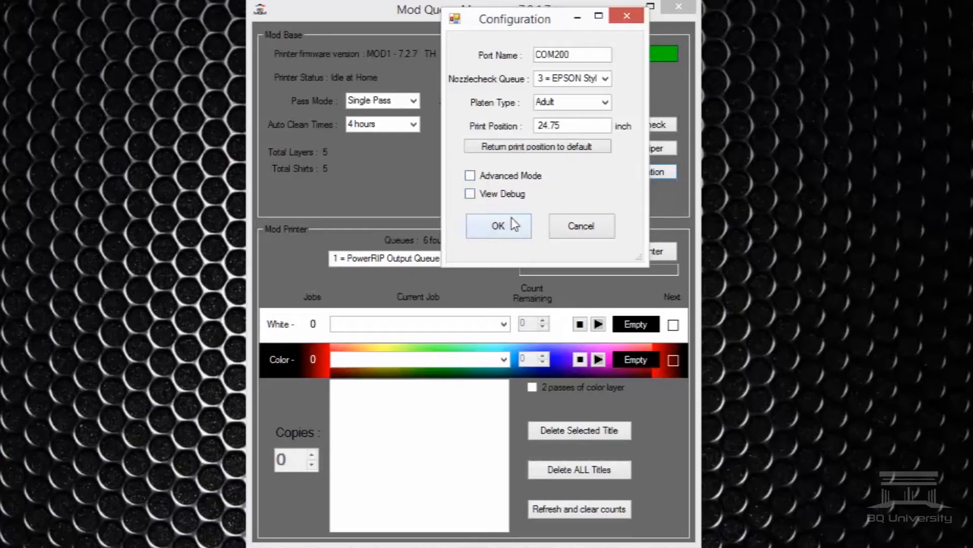
click(499, 230)
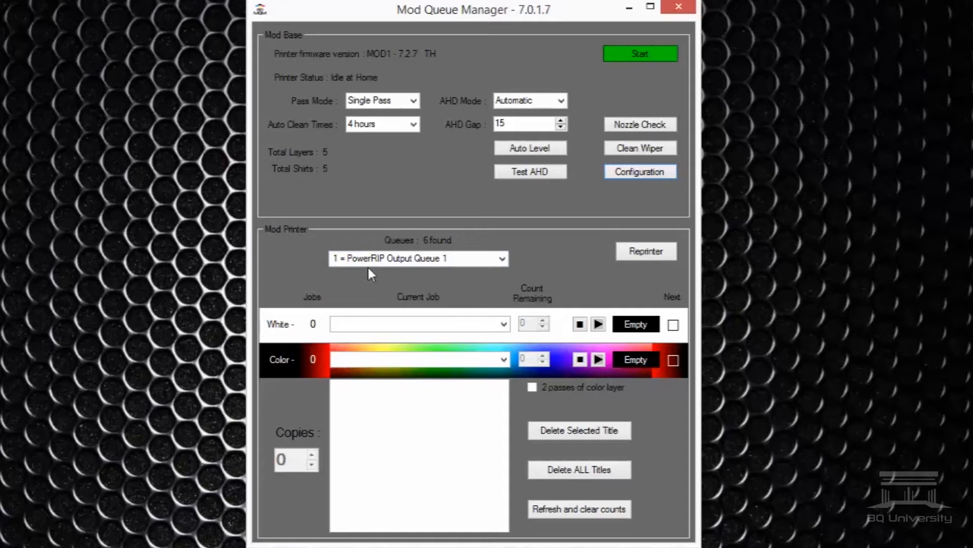
Step: Confirm the output queue stays PowerRIP Output Queue 1, then open Windows Start search
click(507, 258)
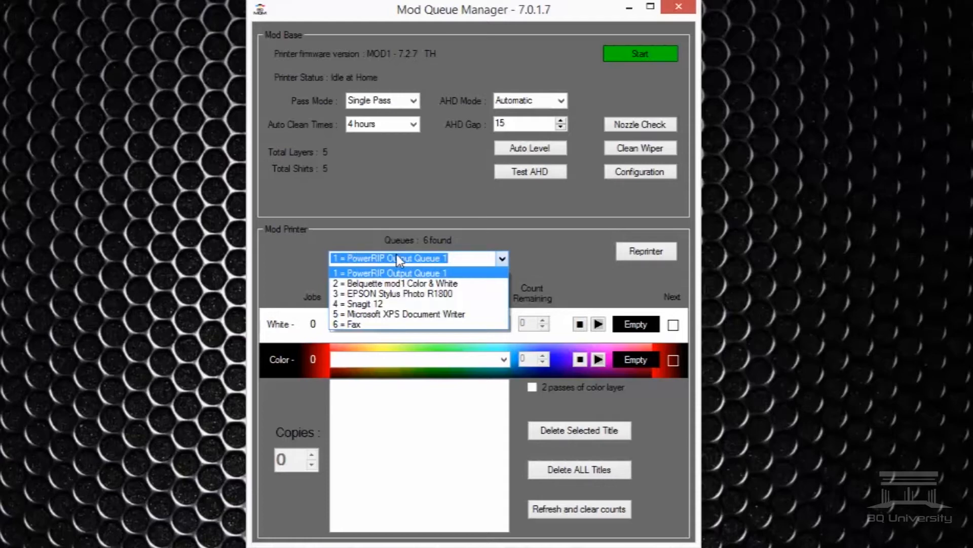
click(568, 244)
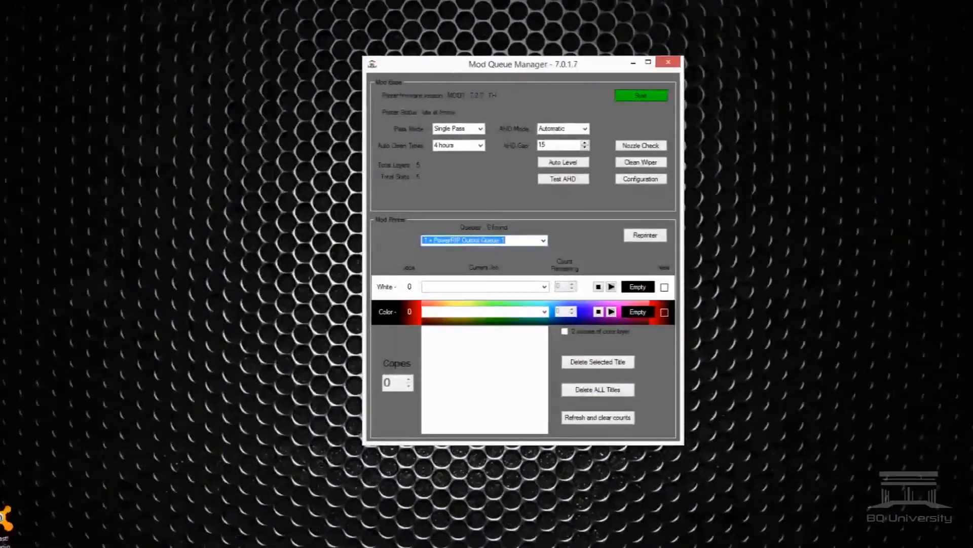
key(super)
click(939, 40)
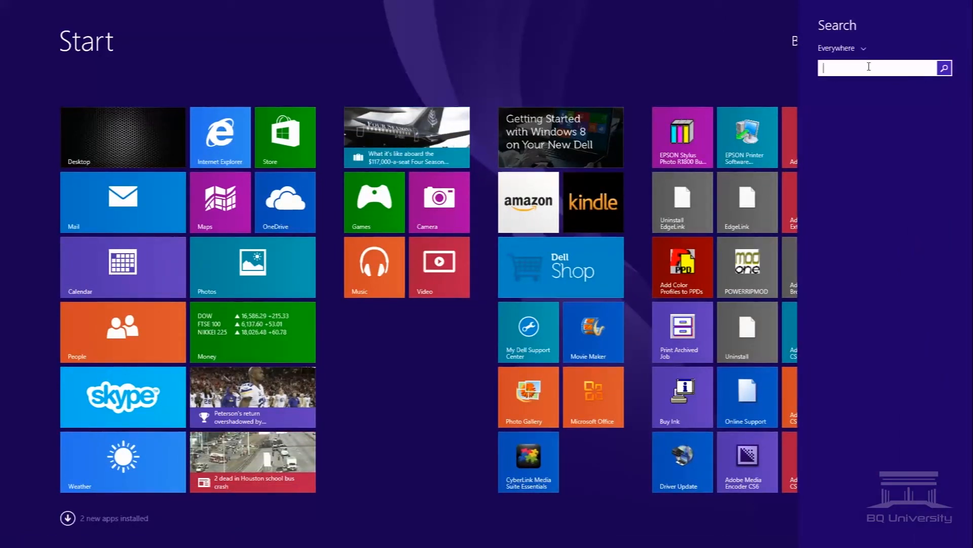
Step: Search 'printer' to open Devices and Printers and move its window to the centre
text(printer Software Uninstall)
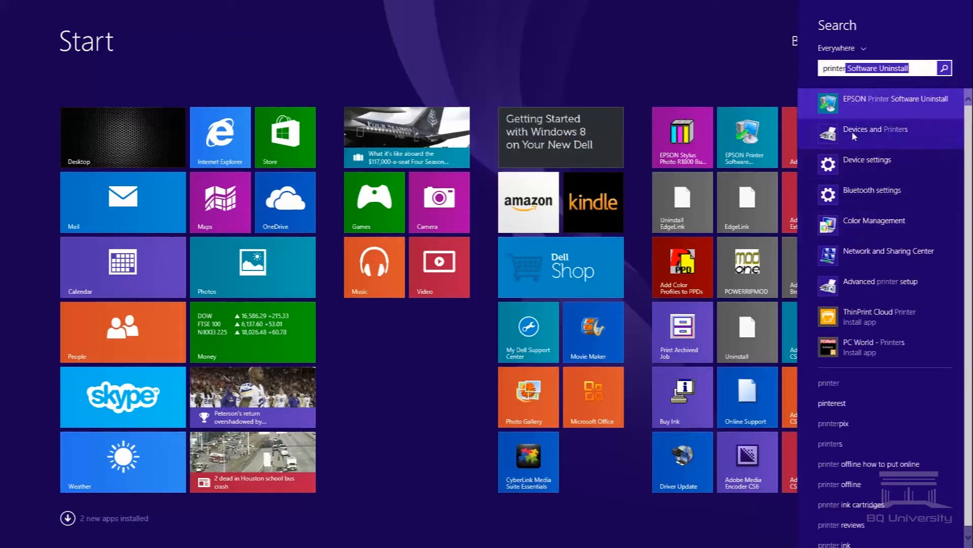
click(852, 131)
drag(243, 26, 431, 45)
mouse_move(321, 249)
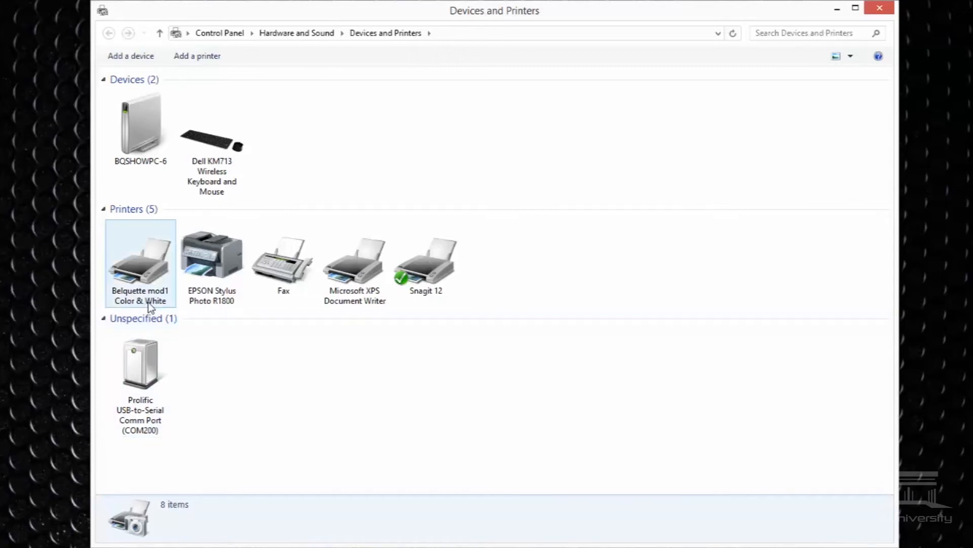
Step: Show the EPSON Stylus Photo R1800's printer-properties choices, including PowerRIP Output Queue 1
mouse_move(149, 306)
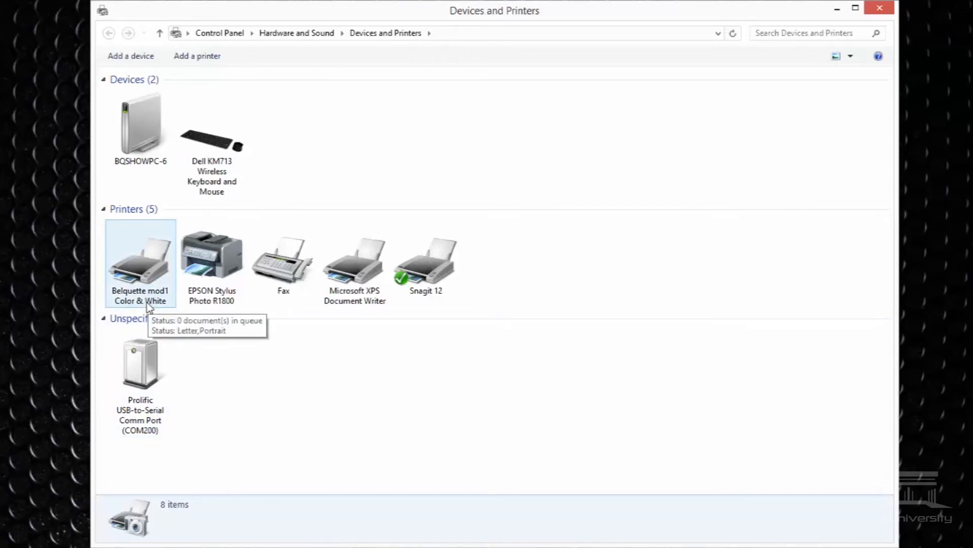
right_click(223, 241)
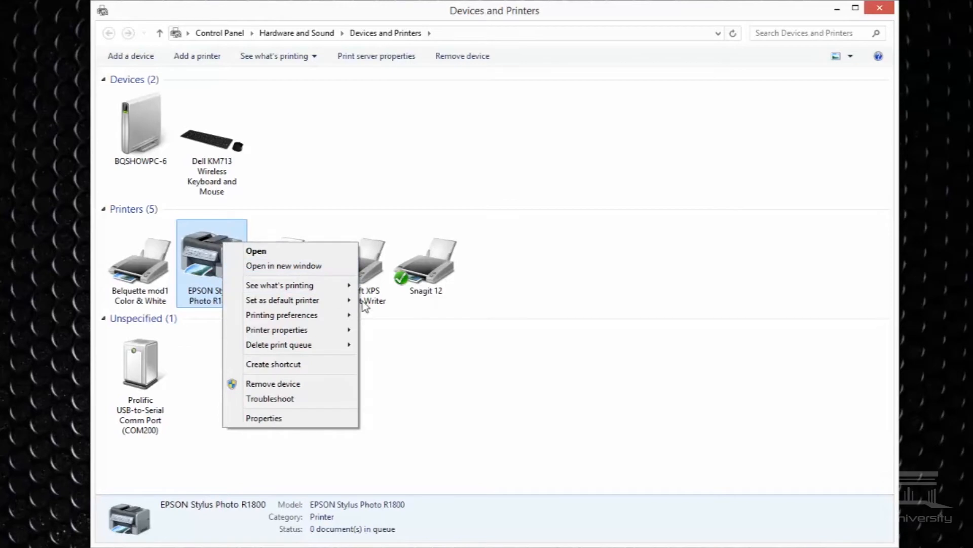
mouse_move(352, 289)
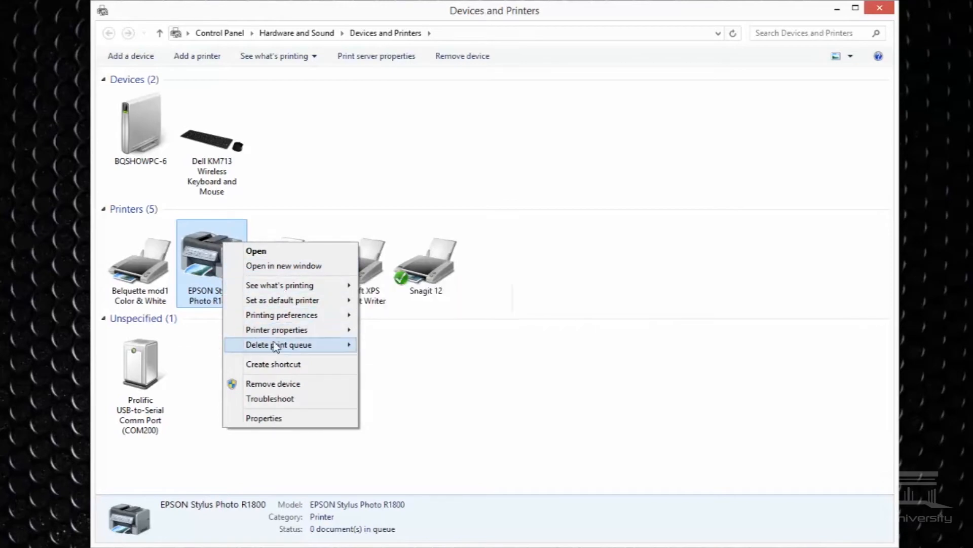
mouse_move(272, 287)
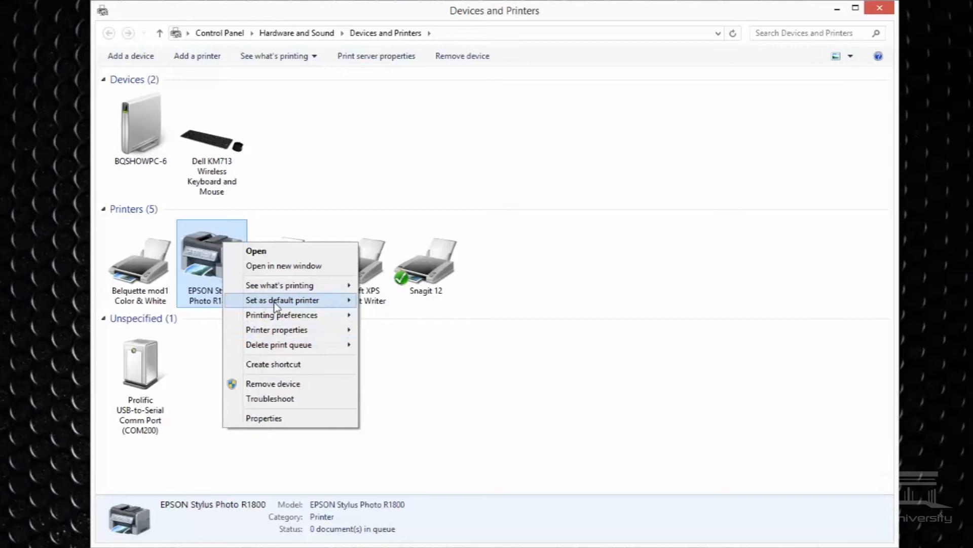
mouse_move(251, 330)
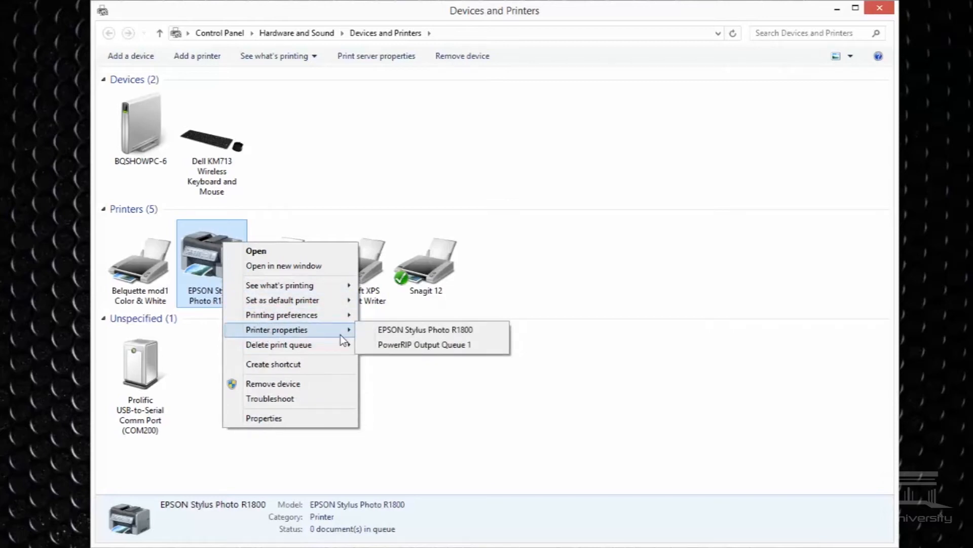
Step: Open EPSON Stylus Photo R1800 Properties, check its Ports, then review the Advanced spooling settings
click(405, 331)
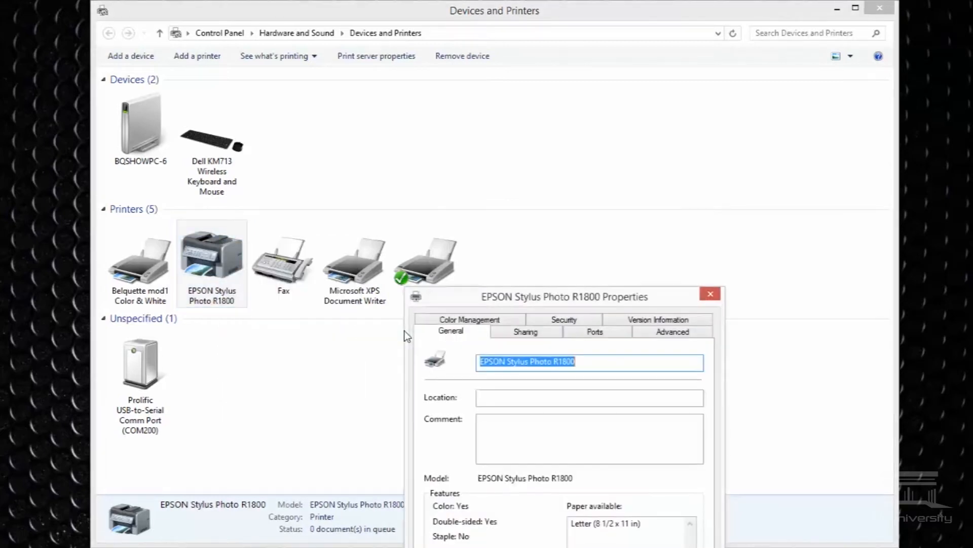
drag(673, 303, 527, 93)
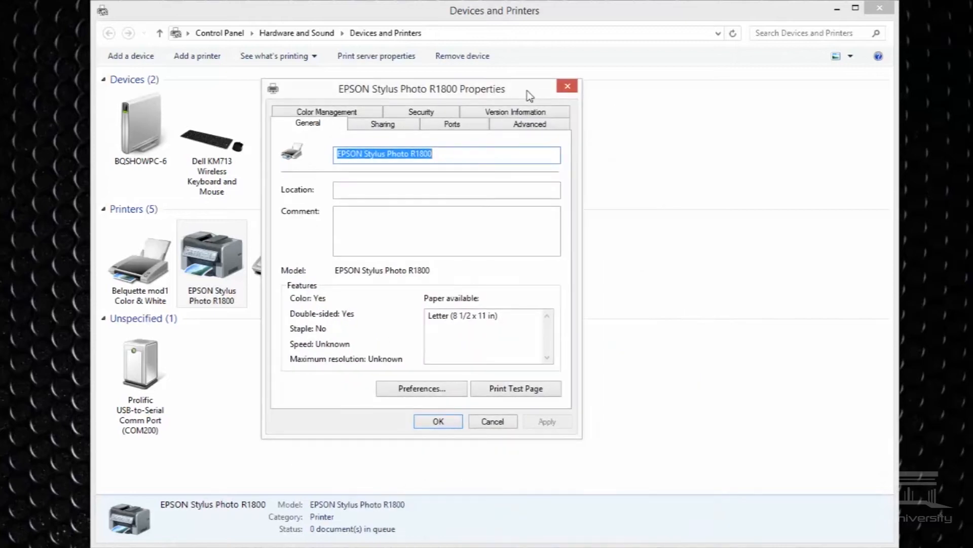
click(521, 128)
click(453, 125)
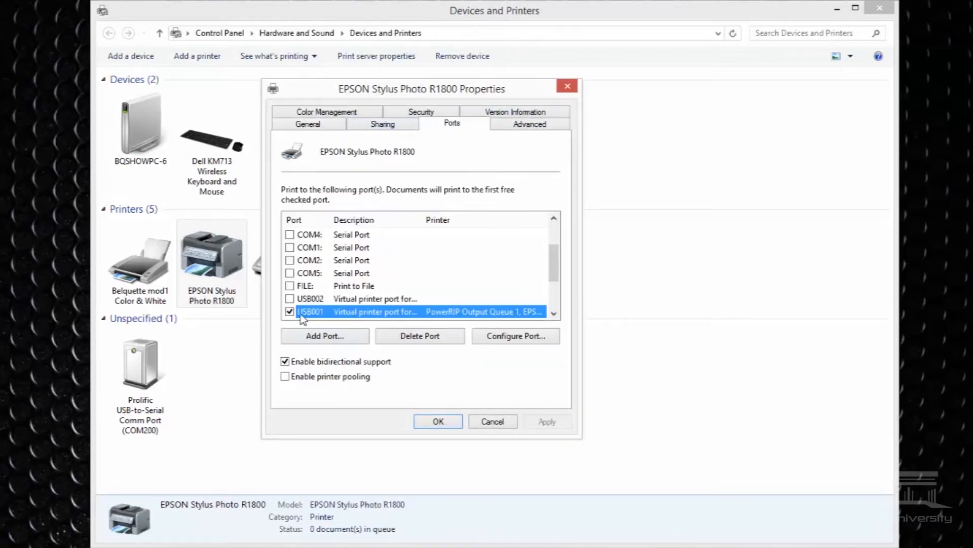
click(531, 127)
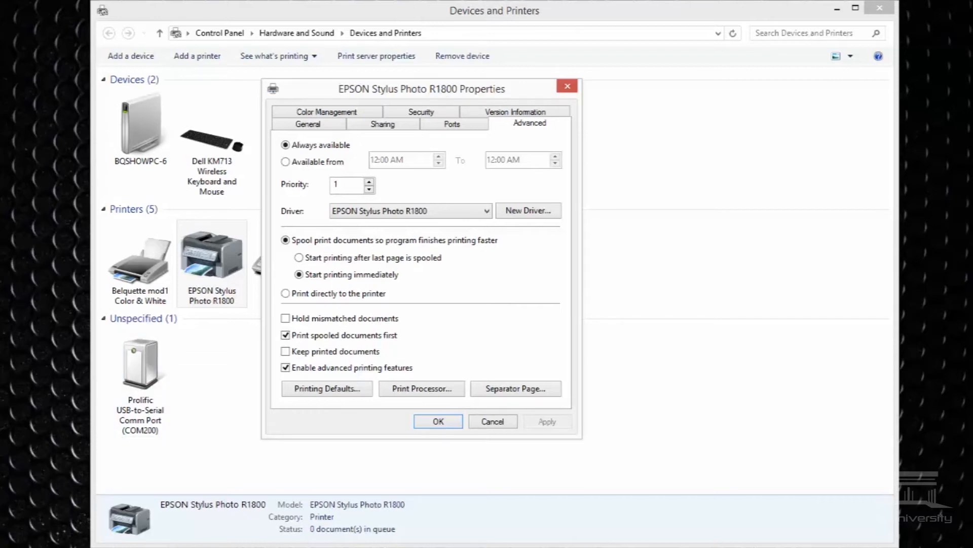
mouse_move(199, 547)
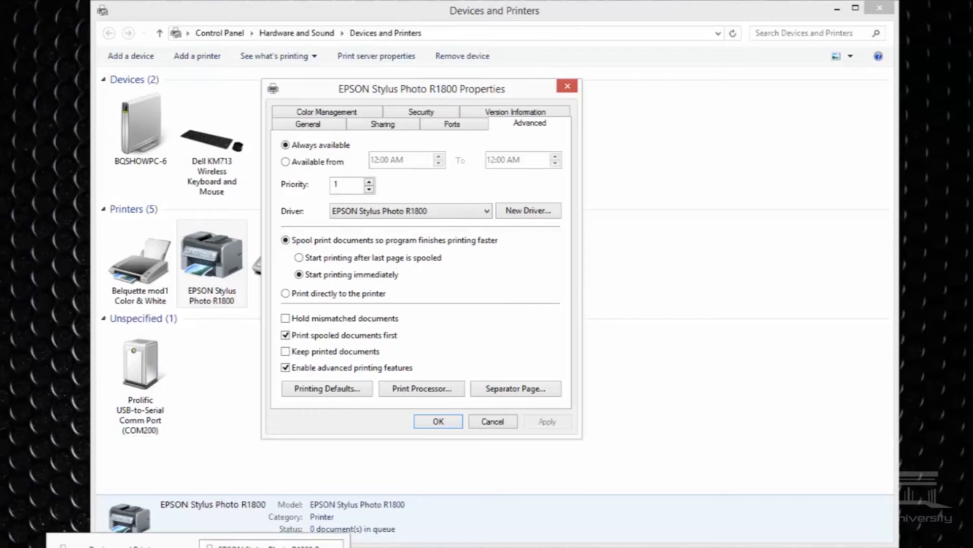
Step: Check Mod Queue Manager's Configuration, move it beside Devices and Printers, and close the EPSON dialog
click(244, 547)
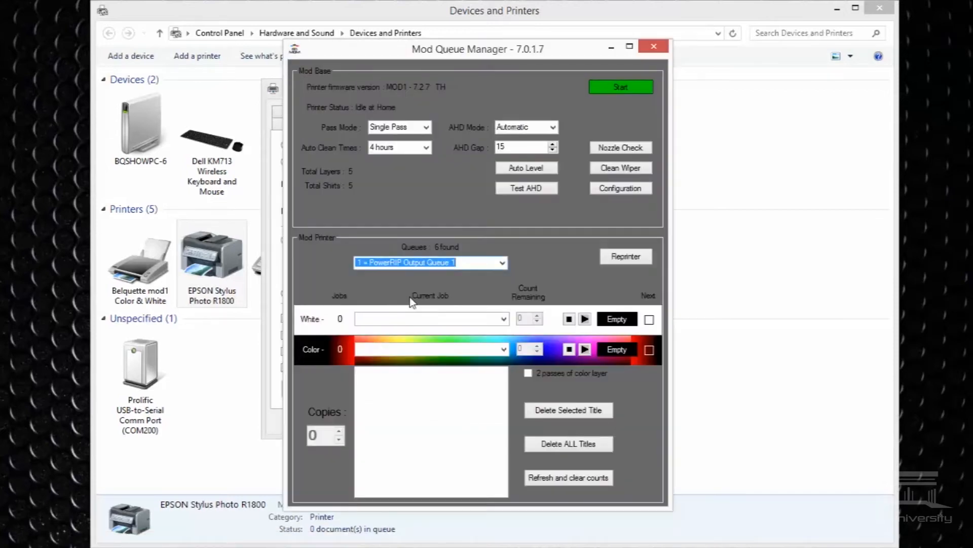
click(621, 189)
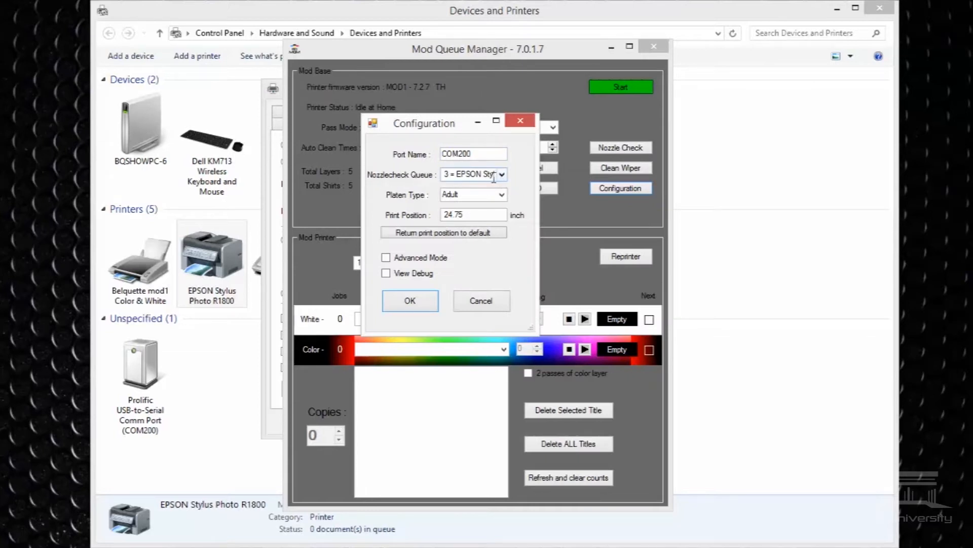
click(521, 121)
drag(378, 59, 729, 35)
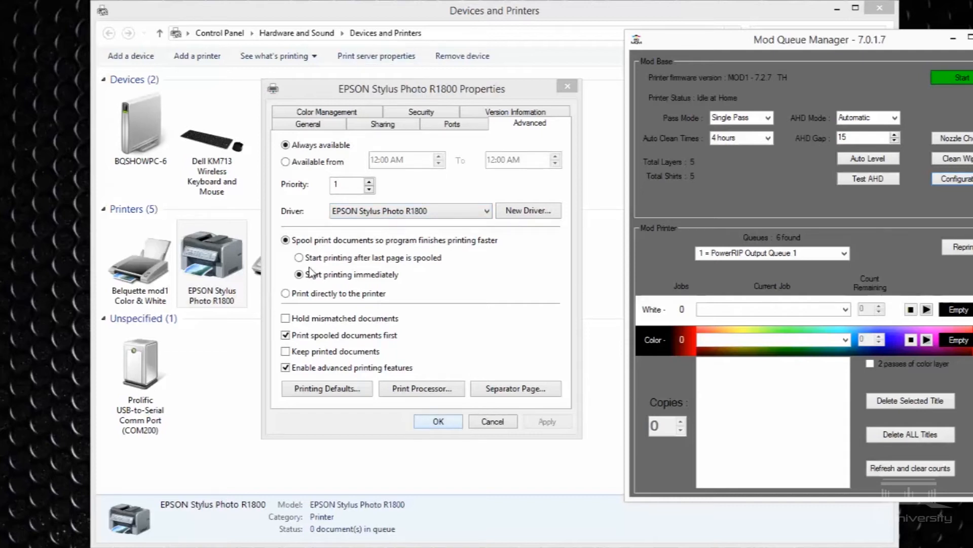
click(438, 420)
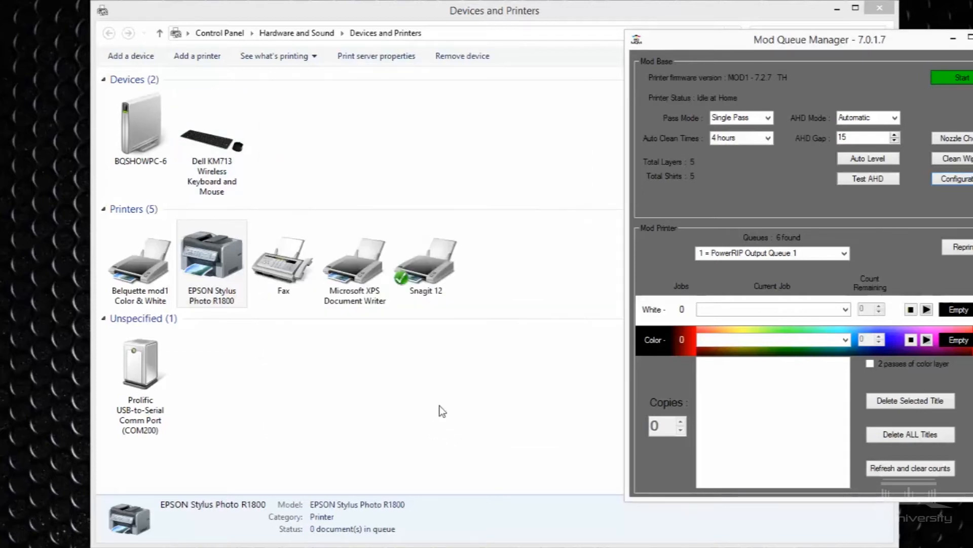
Step: Open PowerRIP Output Queue 1 properties and review its Sharing and Advanced tabs
right_click(203, 259)
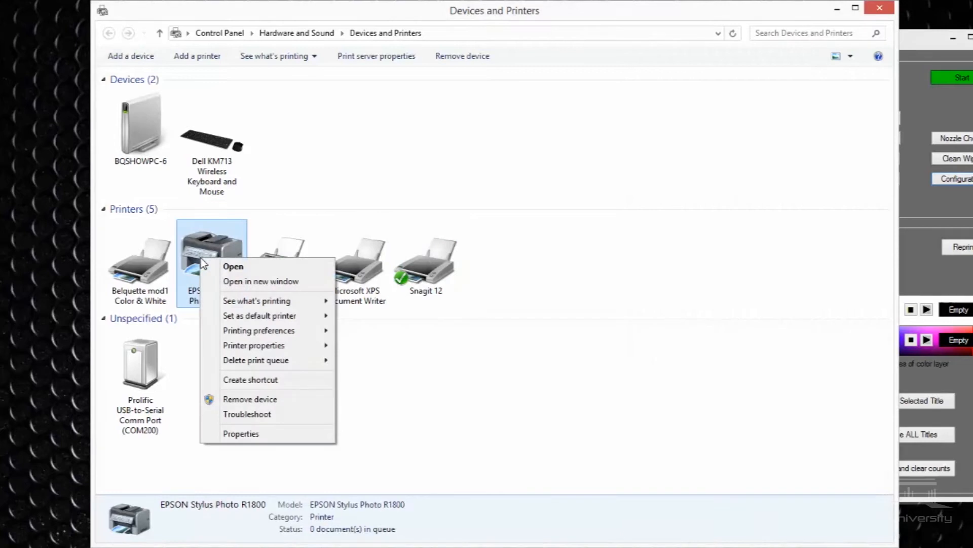
mouse_move(249, 345)
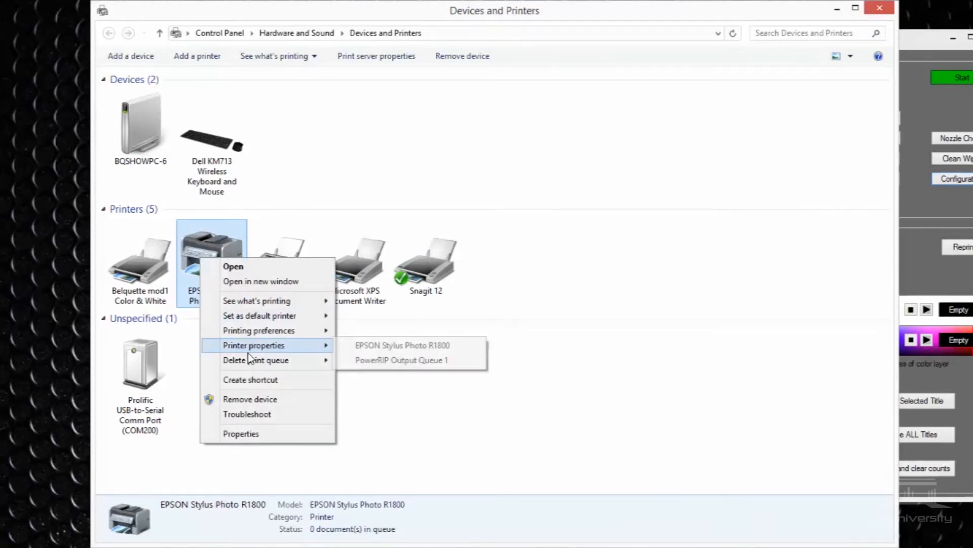
click(399, 366)
drag(681, 301, 531, 88)
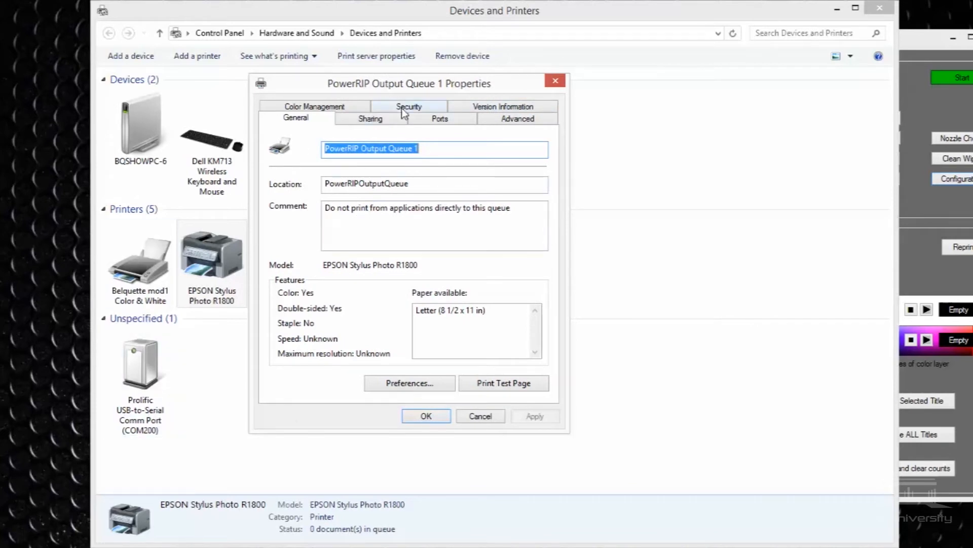
click(358, 119)
click(526, 120)
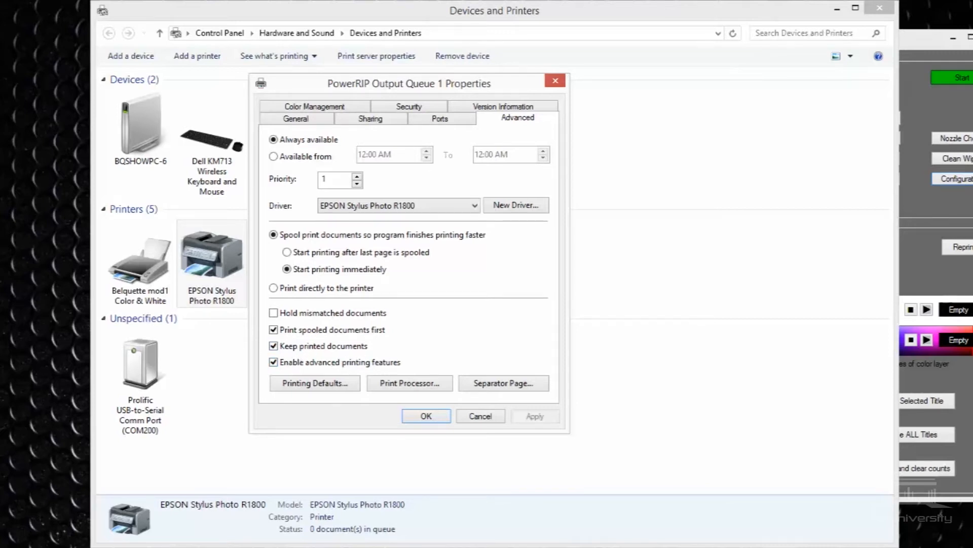
Step: Cancel the queue properties unchanged and bring up the EPSON printer's options again
click(950, 103)
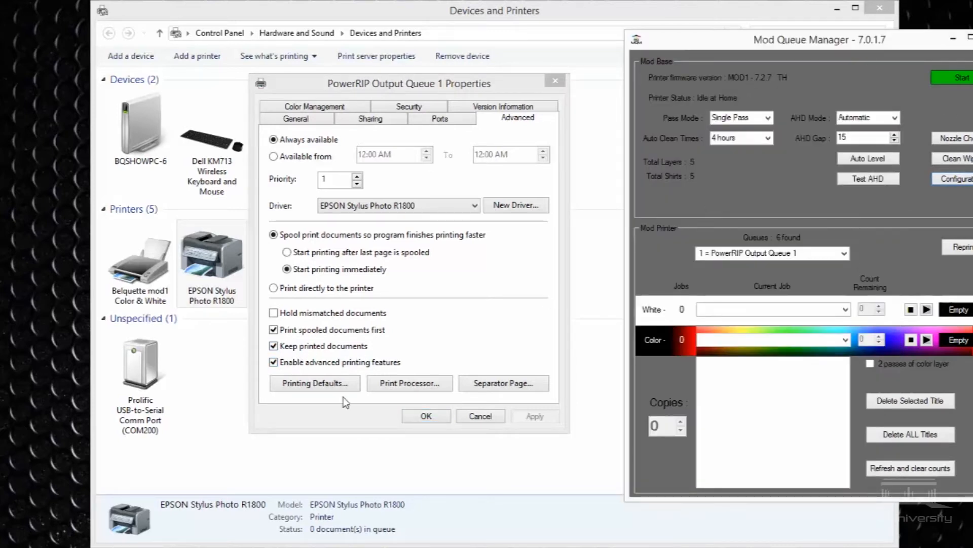
click(469, 418)
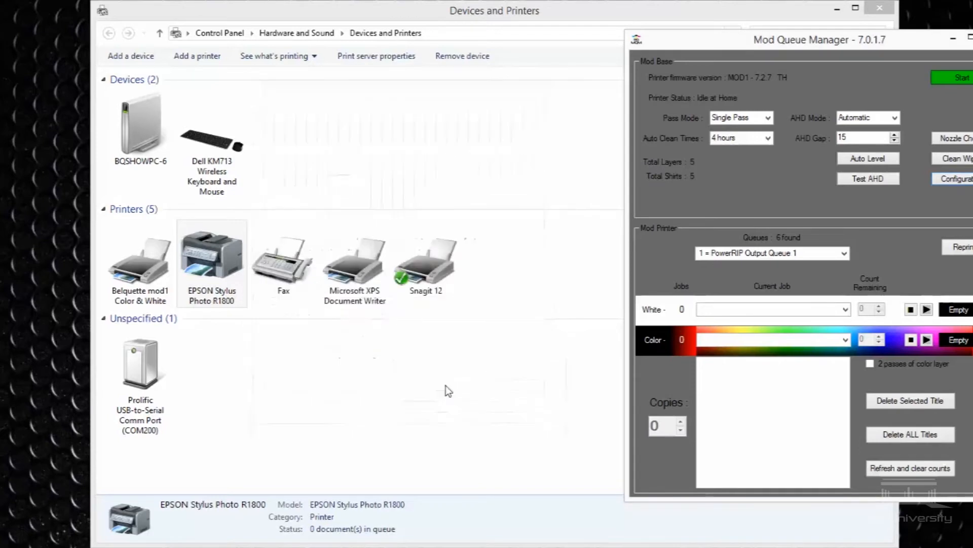
right_click(200, 255)
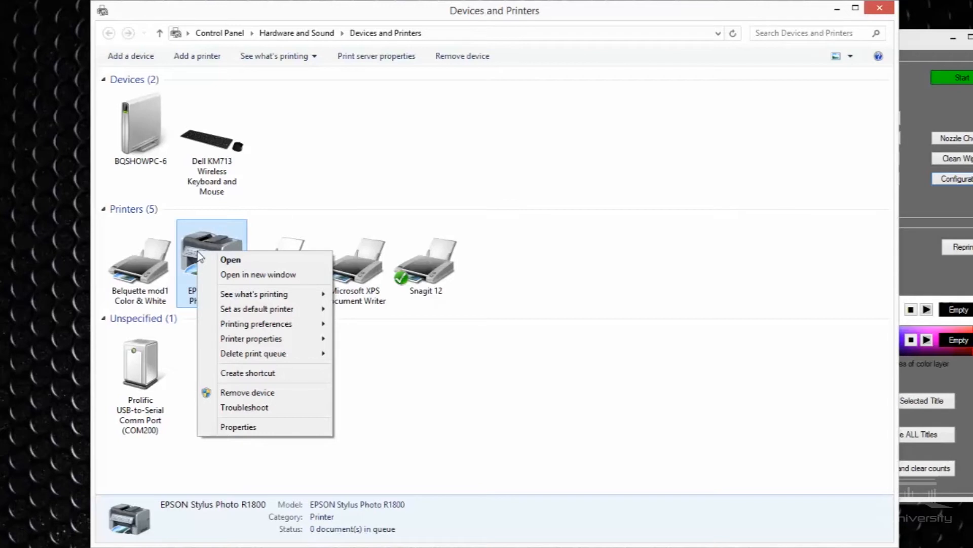
click(475, 421)
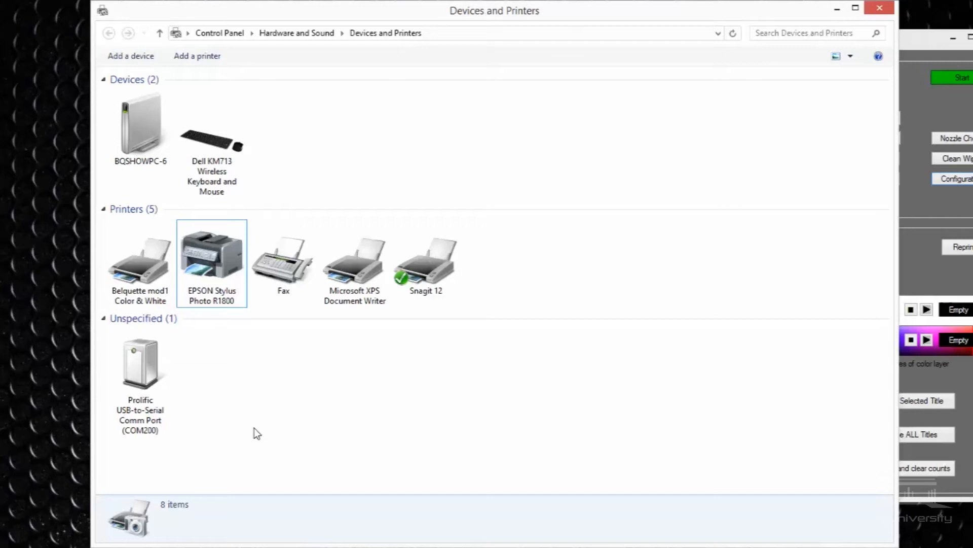
click(205, 267)
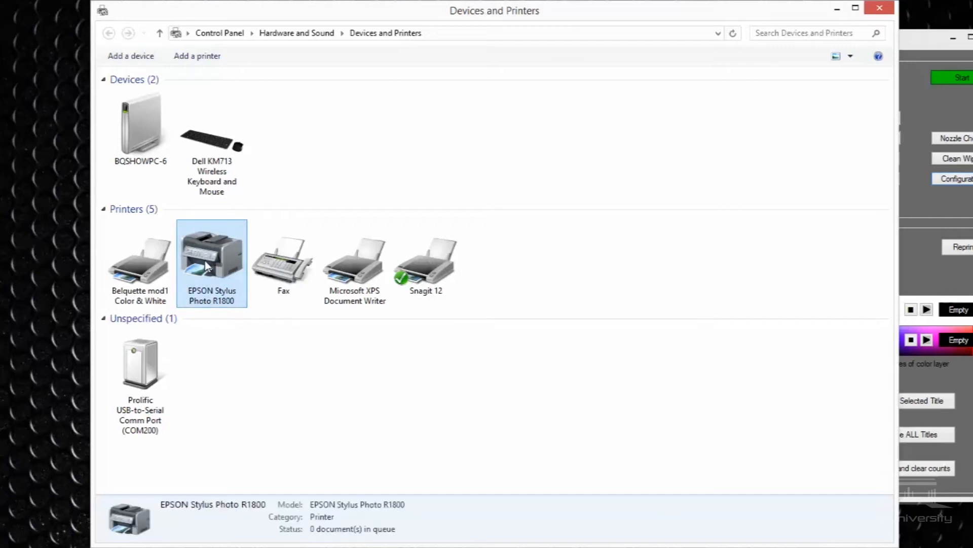
right_click(204, 261)
mouse_move(237, 308)
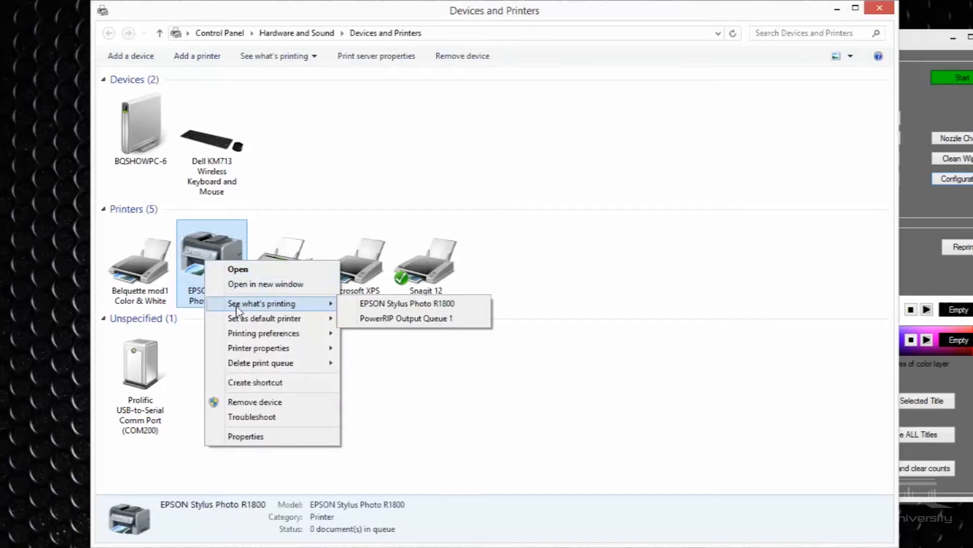
click(418, 318)
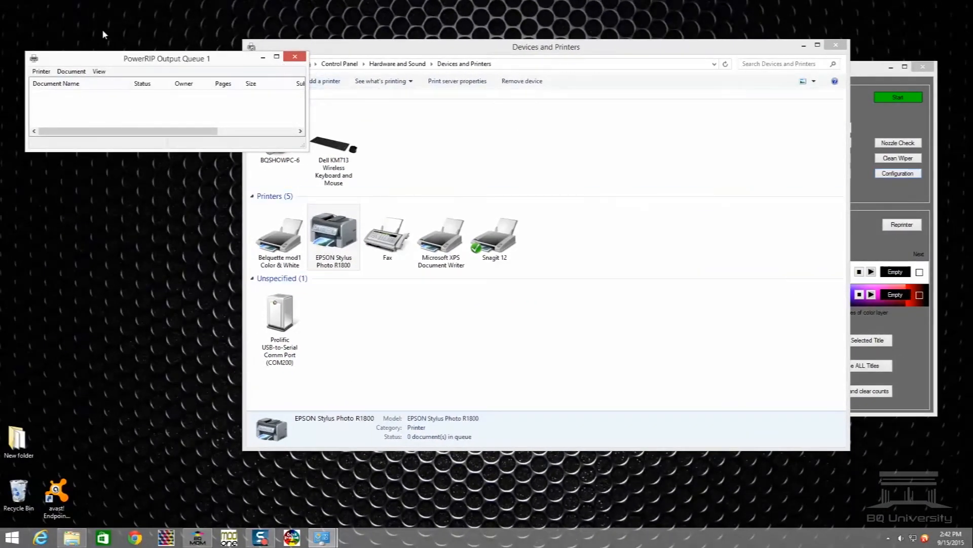
click(883, 253)
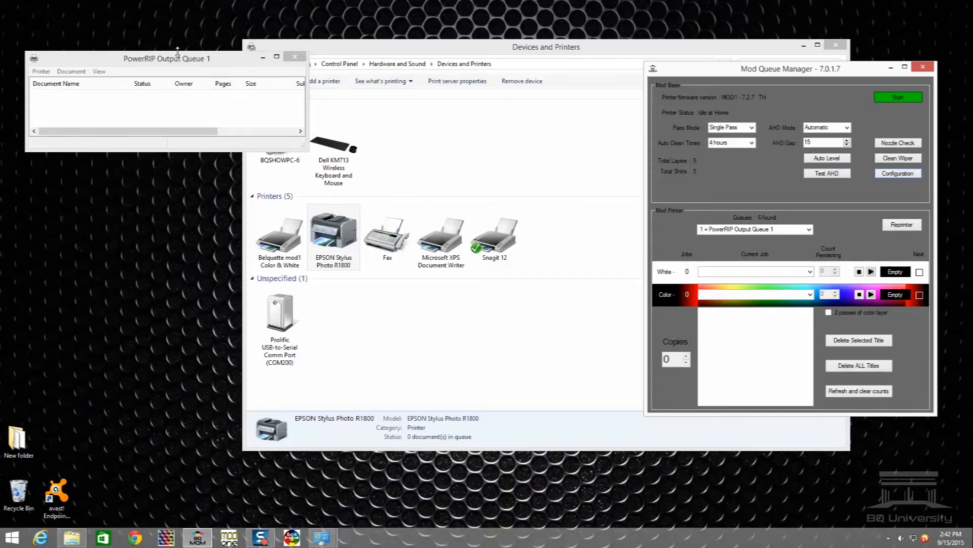
drag(303, 147, 513, 290)
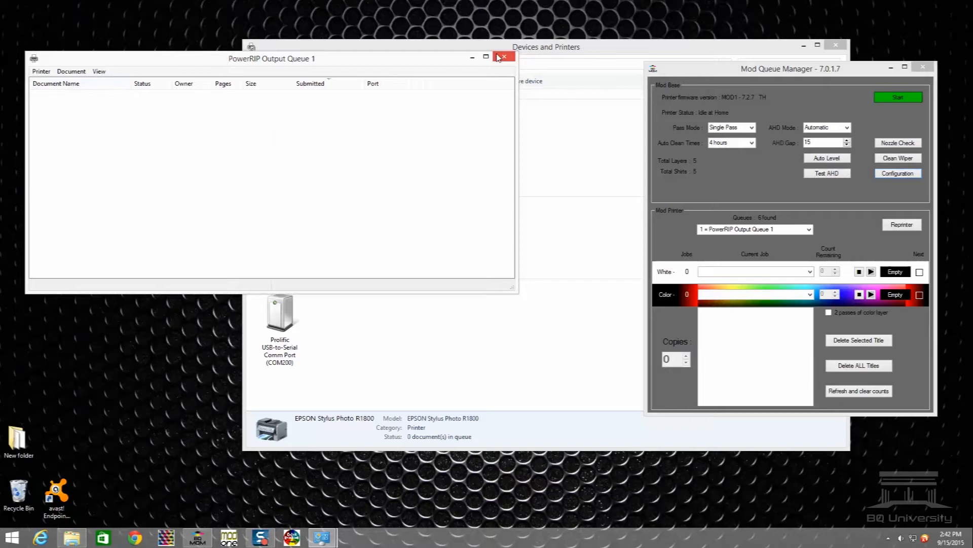
click(504, 57)
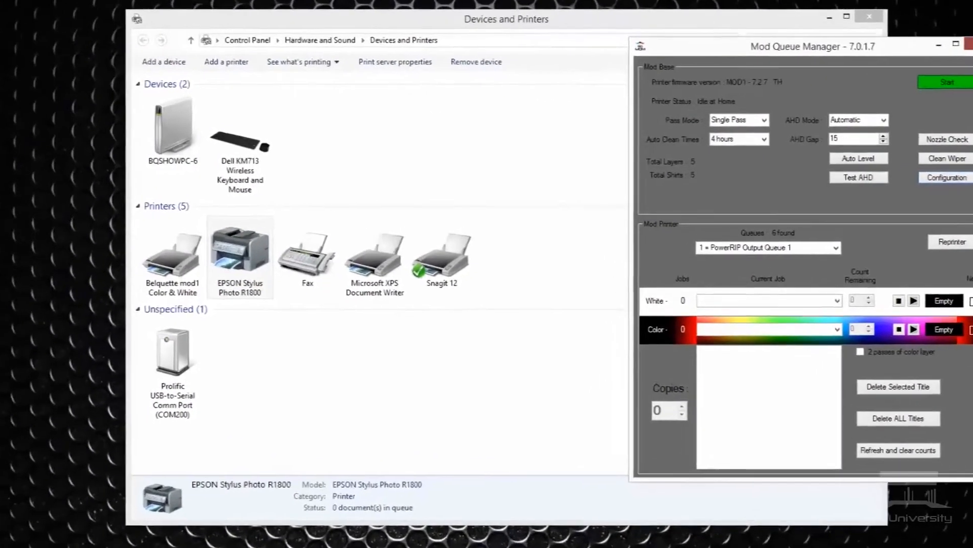
Step: Close Mod Queue Manager and delete the PowerRIP Output Queue 1 print queue from the EPSON printer
click(965, 55)
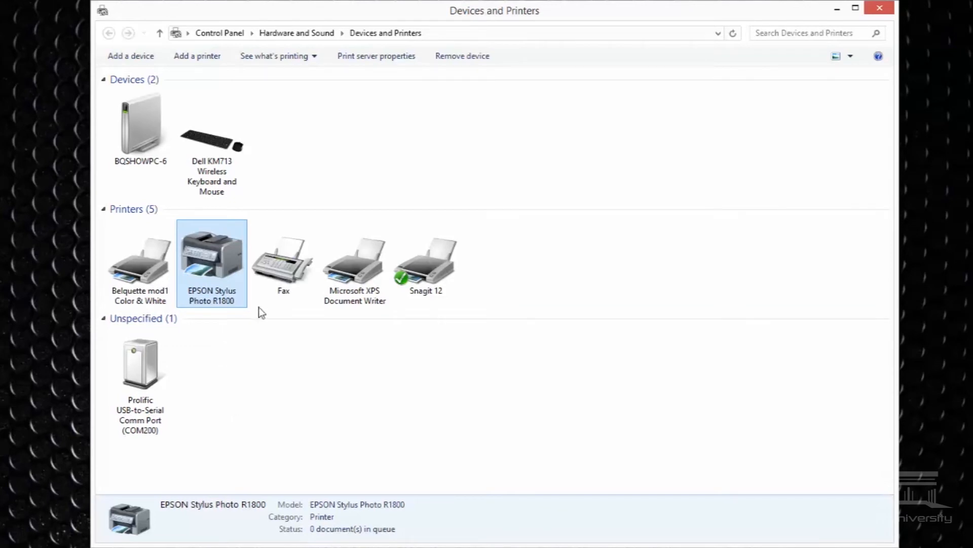
right_click(203, 255)
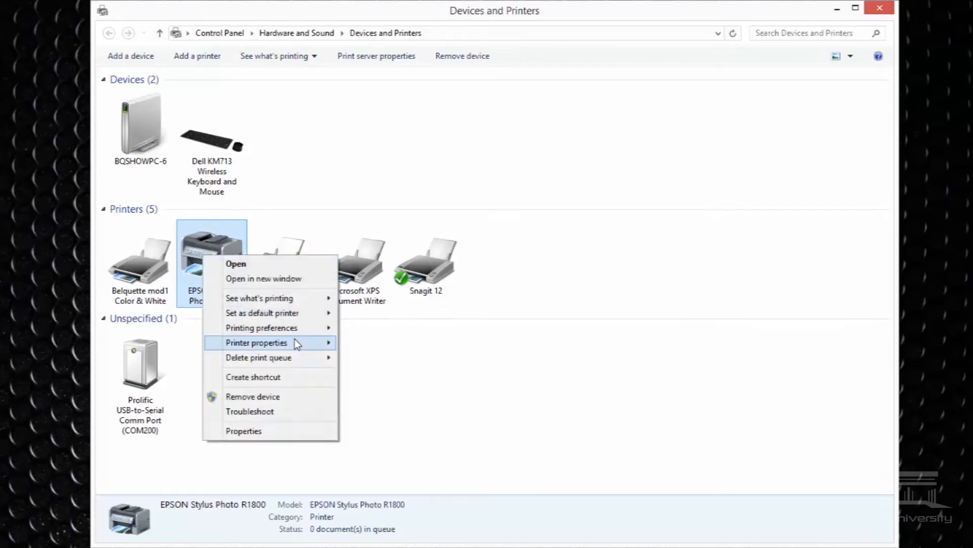
mouse_move(252, 363)
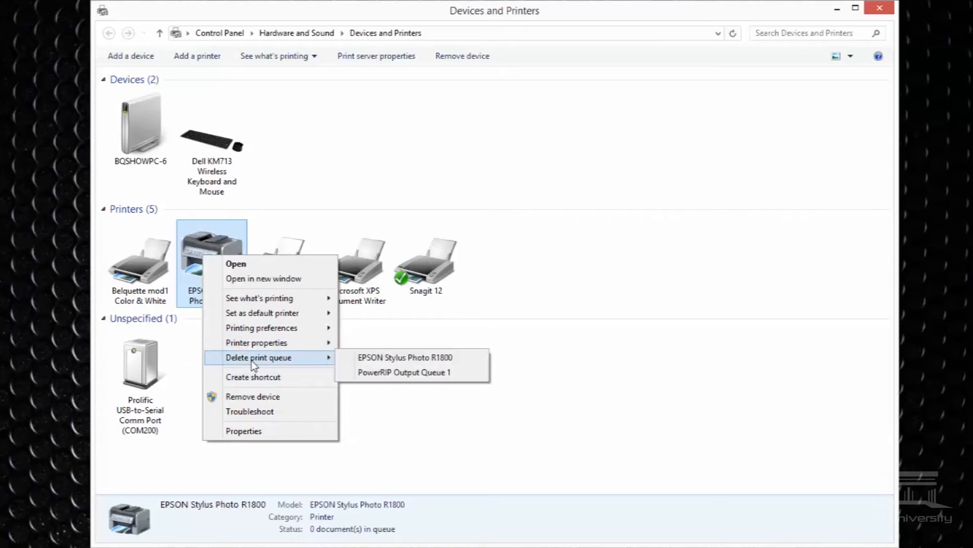
click(401, 375)
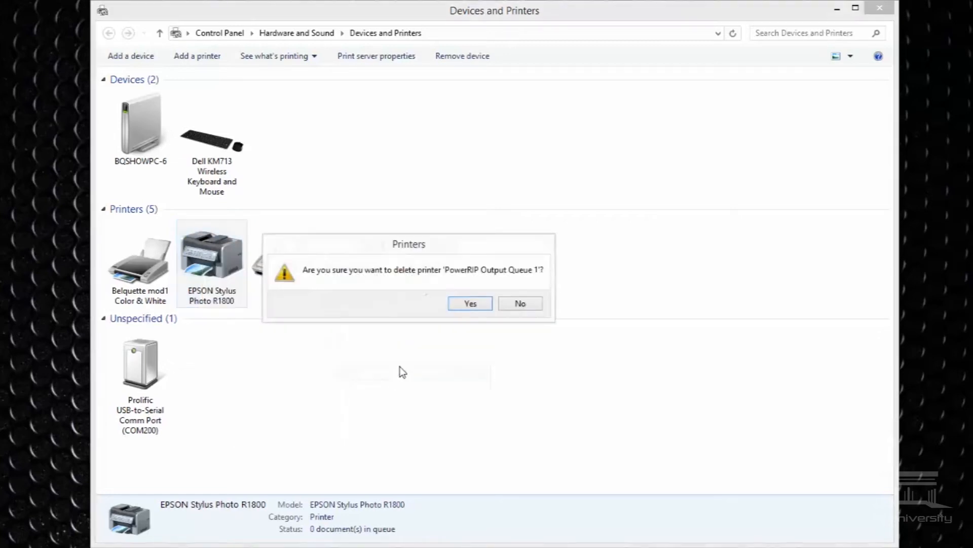
click(470, 303)
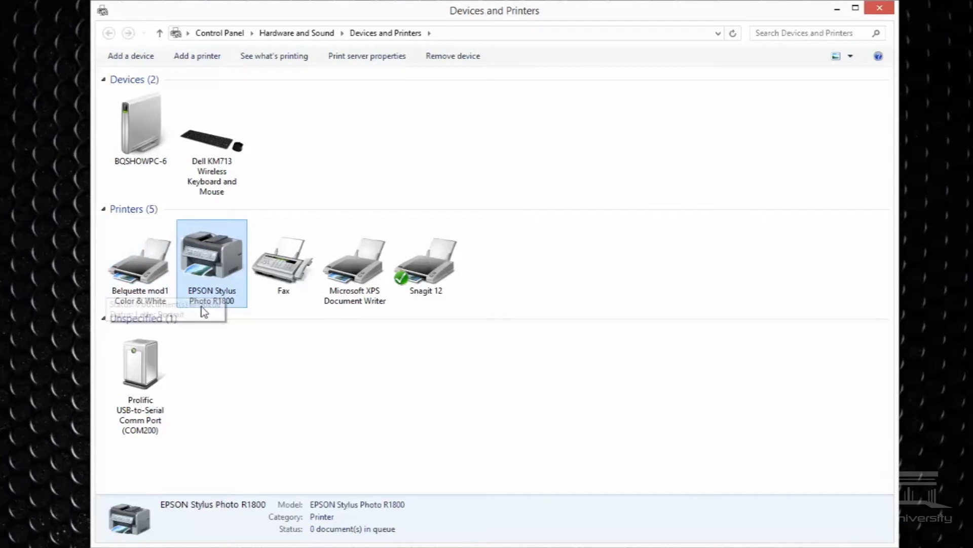
Step: Verify the EPSON Stylus Photo R1800 now lists only its own print queue
right_click(215, 261)
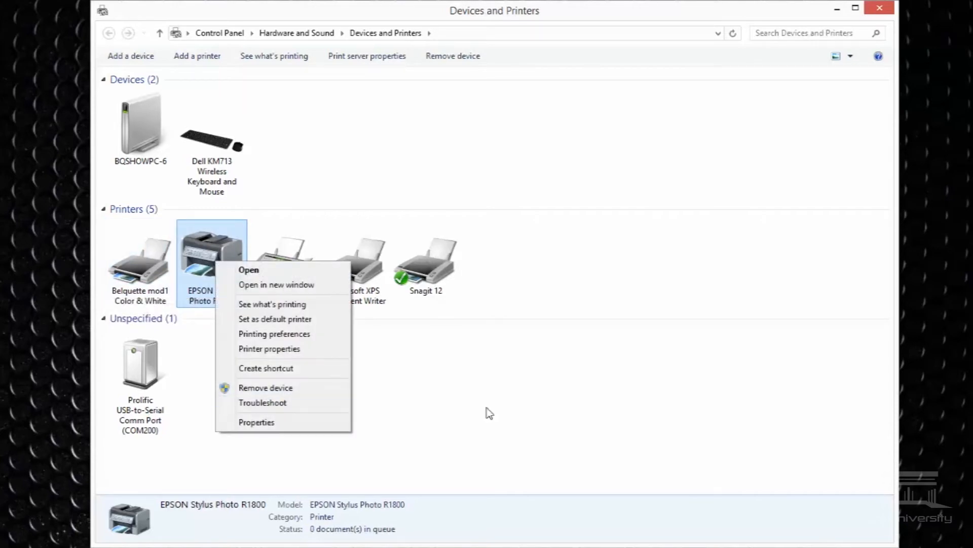
click(488, 412)
right_click(233, 266)
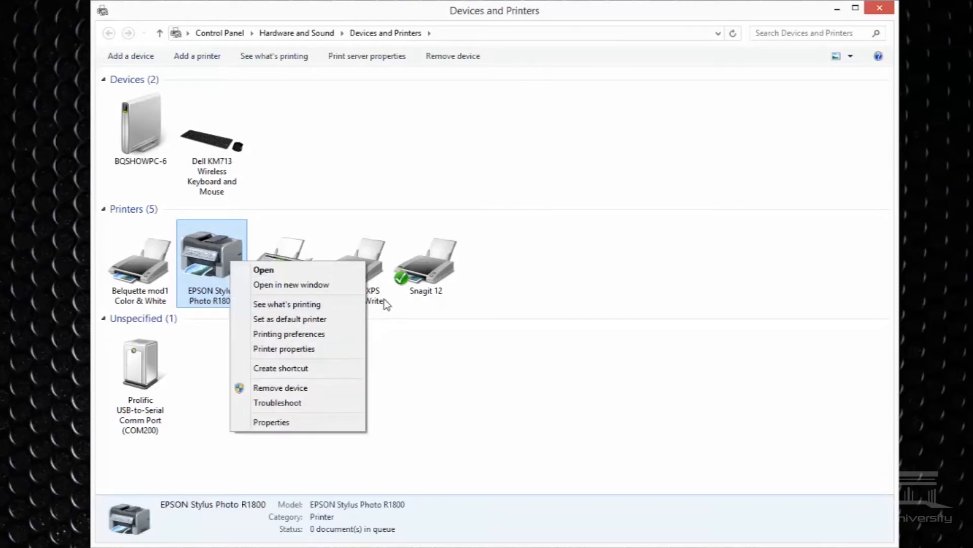
click(458, 344)
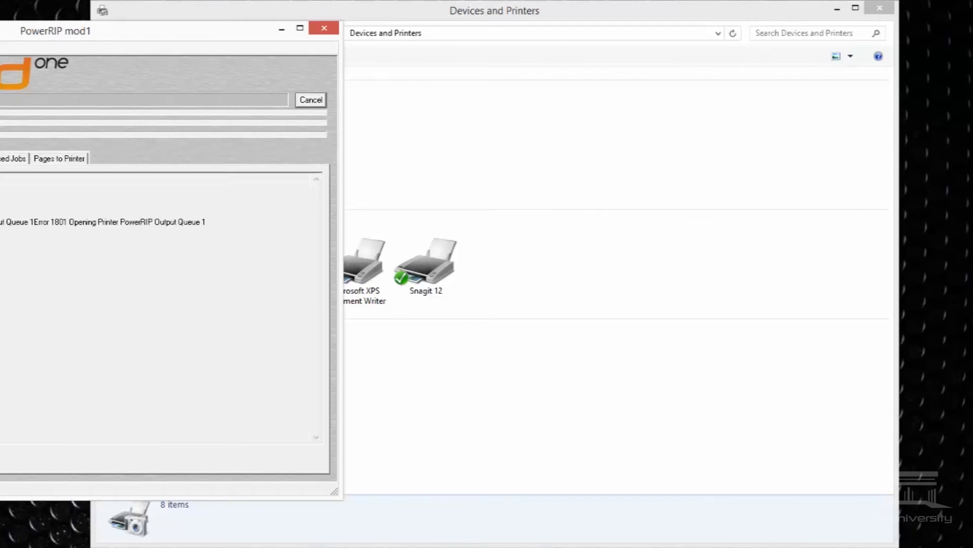
Step: Inspect the Error 1801 lines in PowerRIP mod1's status log, then open Configure Output Queues
drag(0, 37, 316, 25)
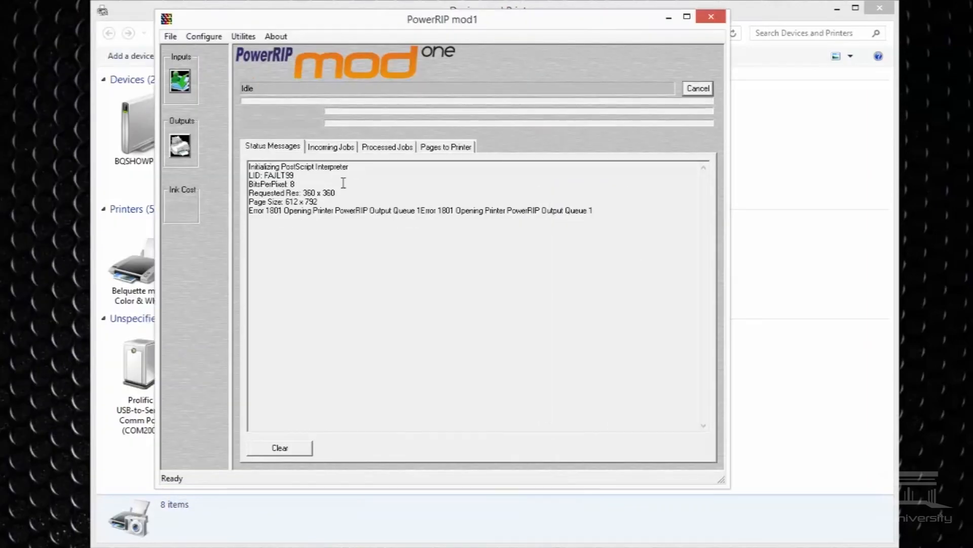
drag(254, 213, 237, 226)
drag(261, 184, 411, 212)
click(457, 210)
drag(513, 17, 401, 24)
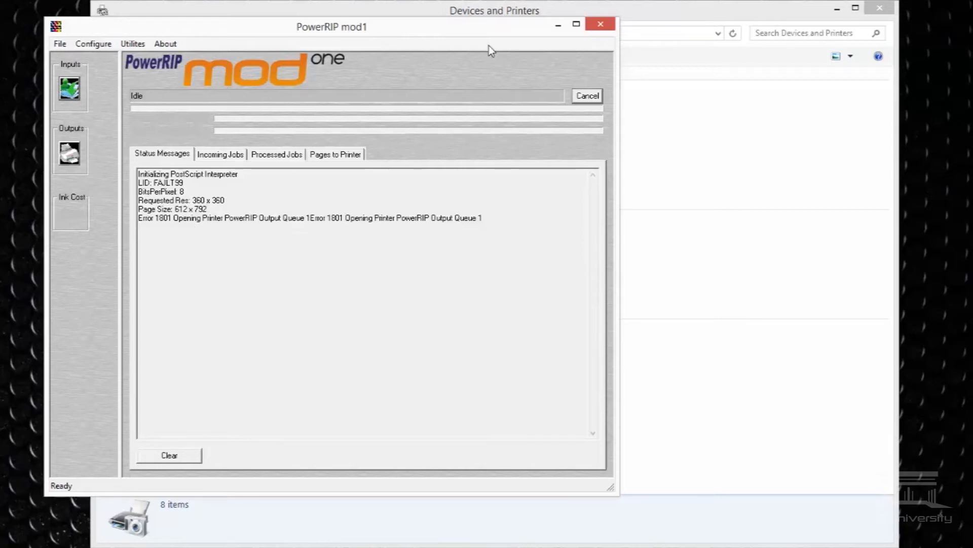
drag(474, 33, 500, 15)
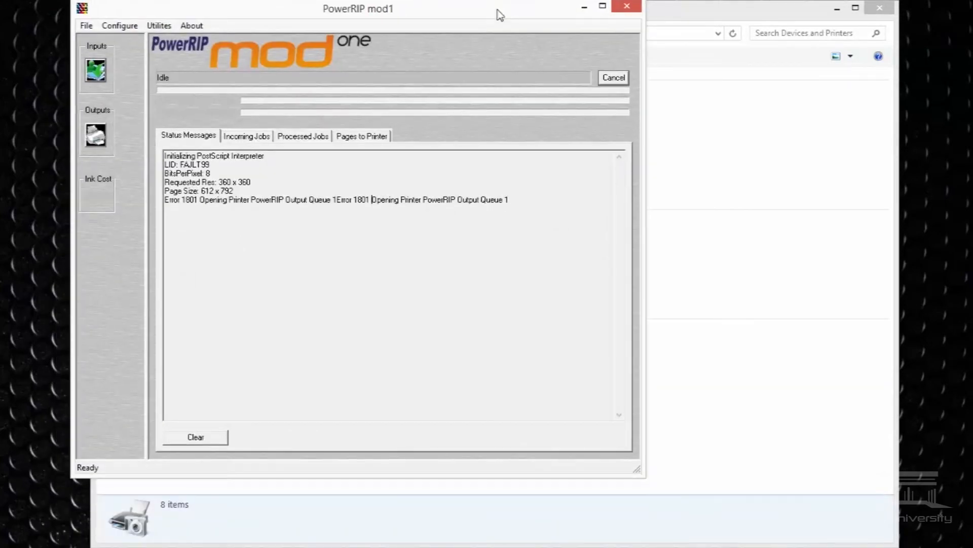
click(98, 137)
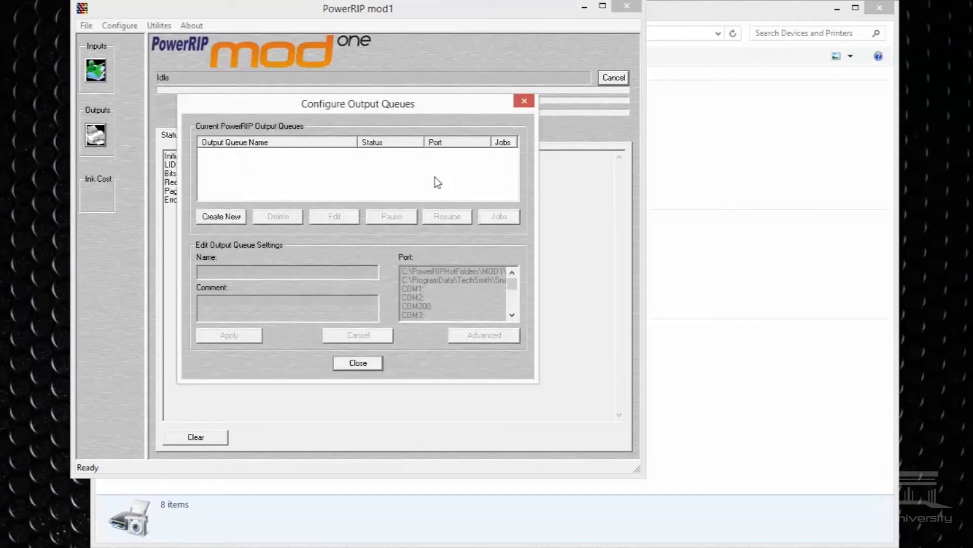
Step: Create the output queue 'PowerRIP Output Queue 1' on LPT1 and close the dialog
click(229, 218)
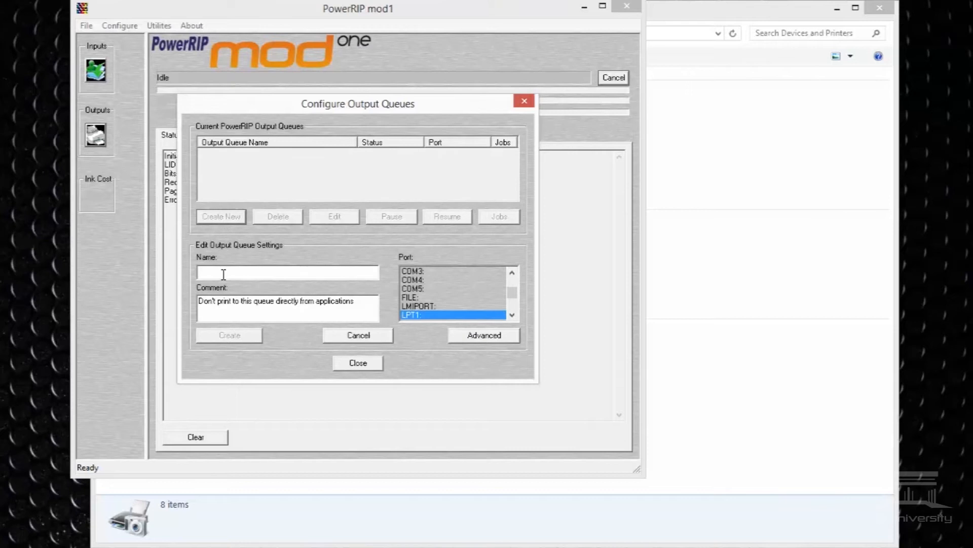
text(PowerRIP Output Queue 1)
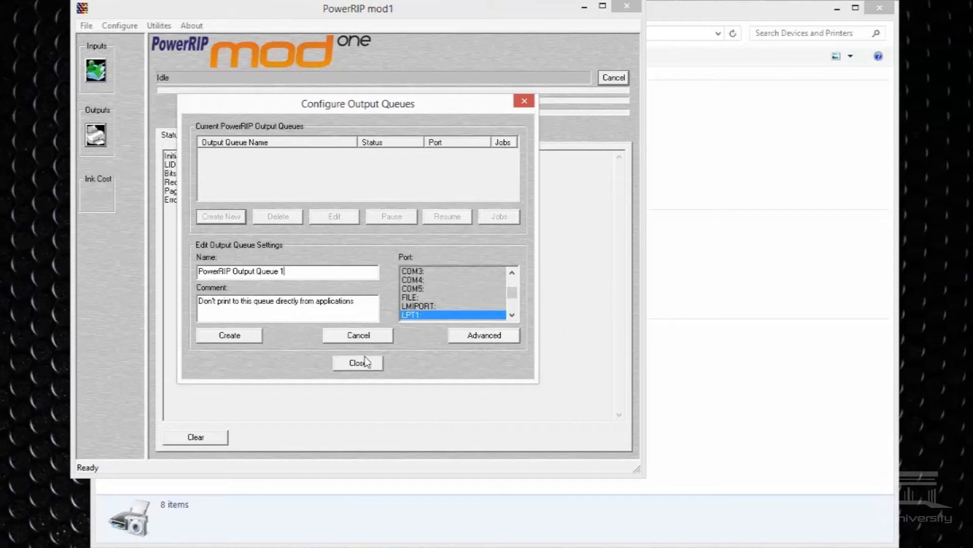
click(235, 330)
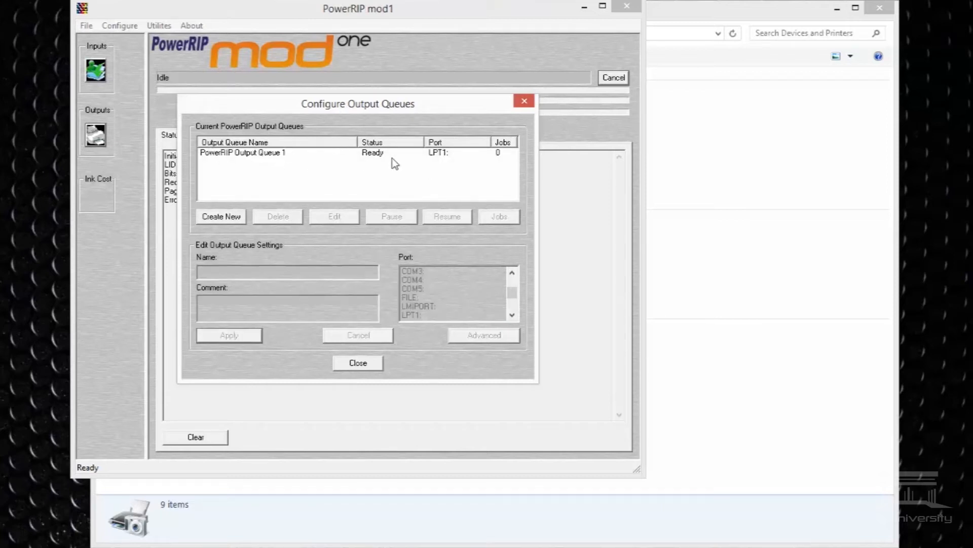
click(522, 101)
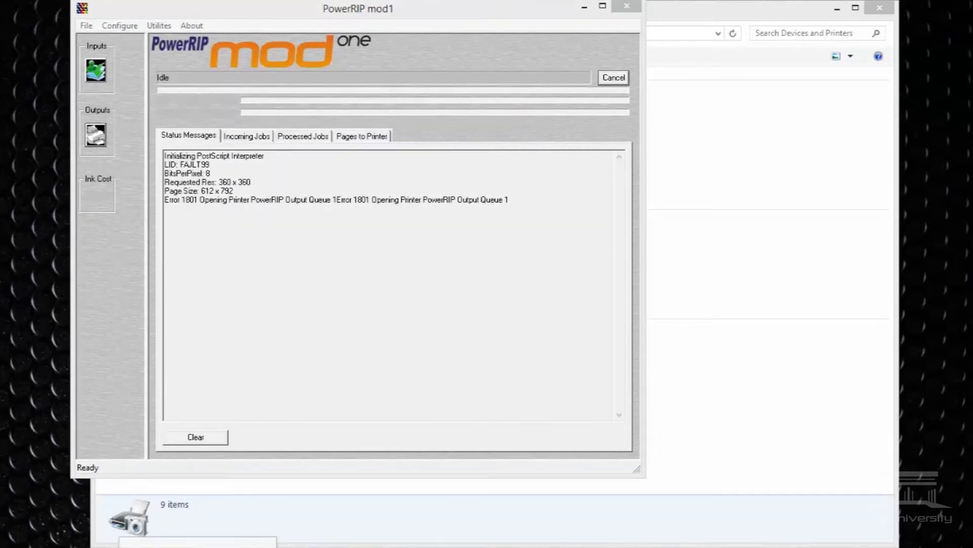
Step: Open Printer properties for the new PowerRIP Output Queue 1 in Devices and Printers
click(198, 546)
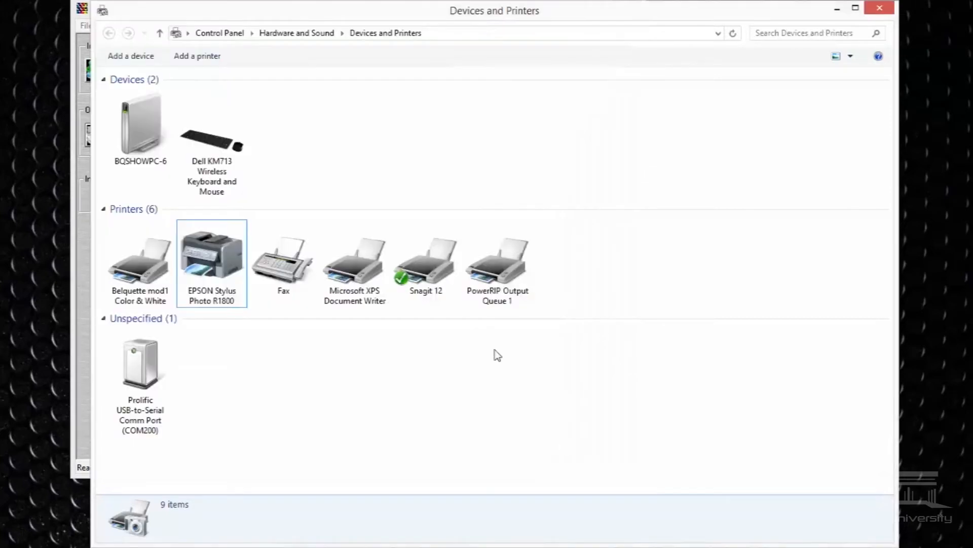
click(505, 289)
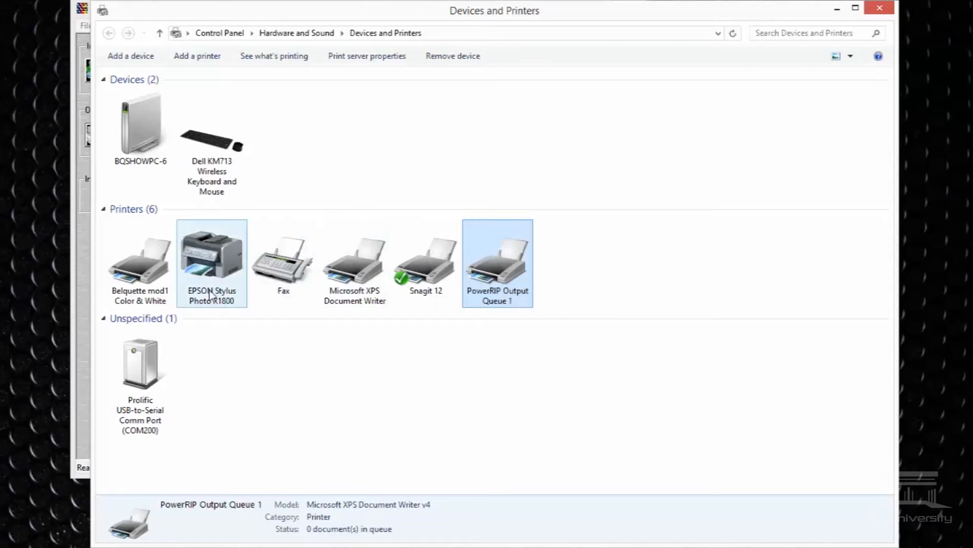
right_click(500, 263)
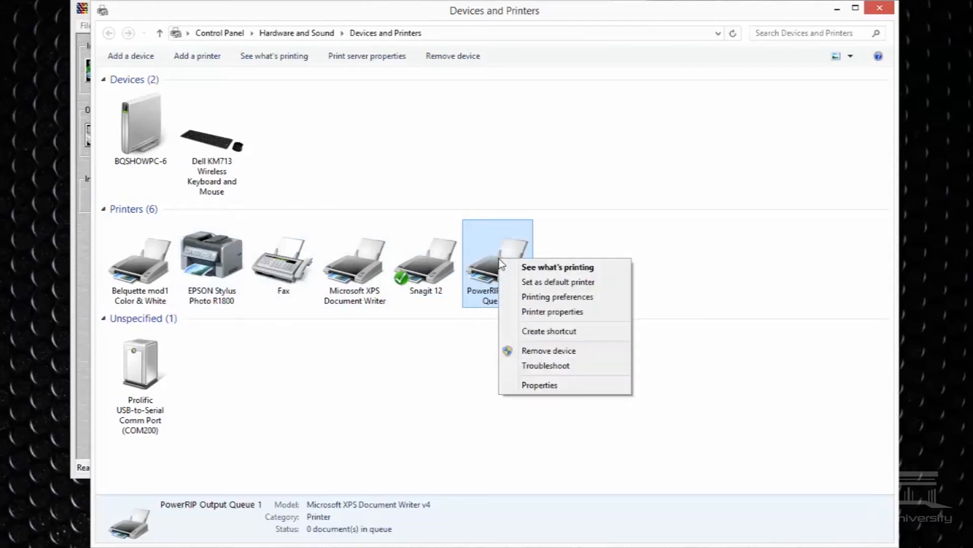
click(570, 314)
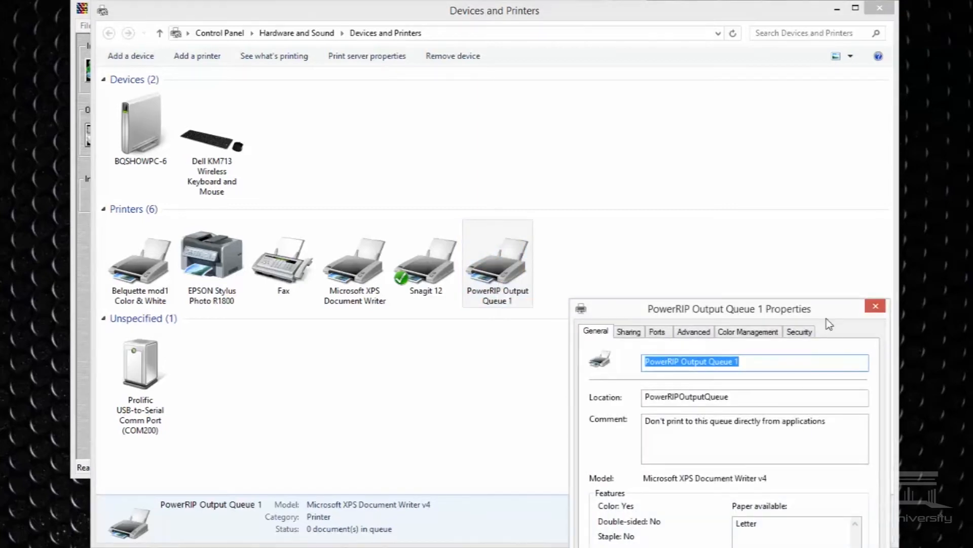
Step: Assign PowerRIP Output Queue 1 to the USB001 port and apply it
drag(759, 229, 702, 90)
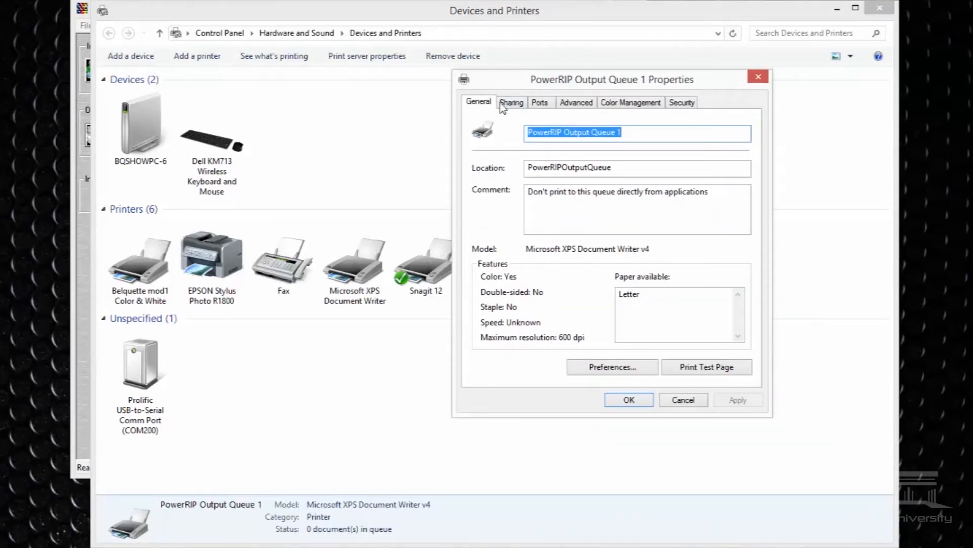
click(541, 103)
drag(747, 236, 747, 266)
click(480, 265)
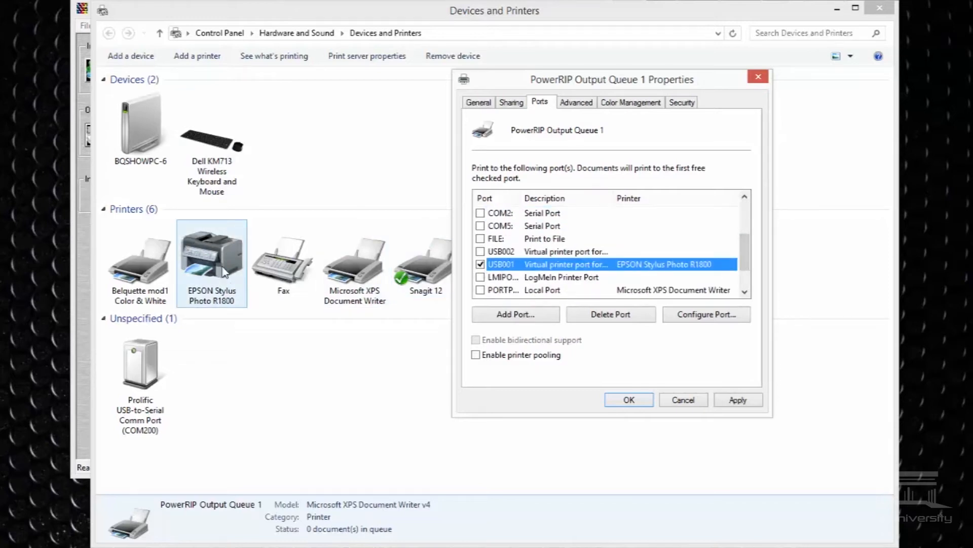
click(749, 402)
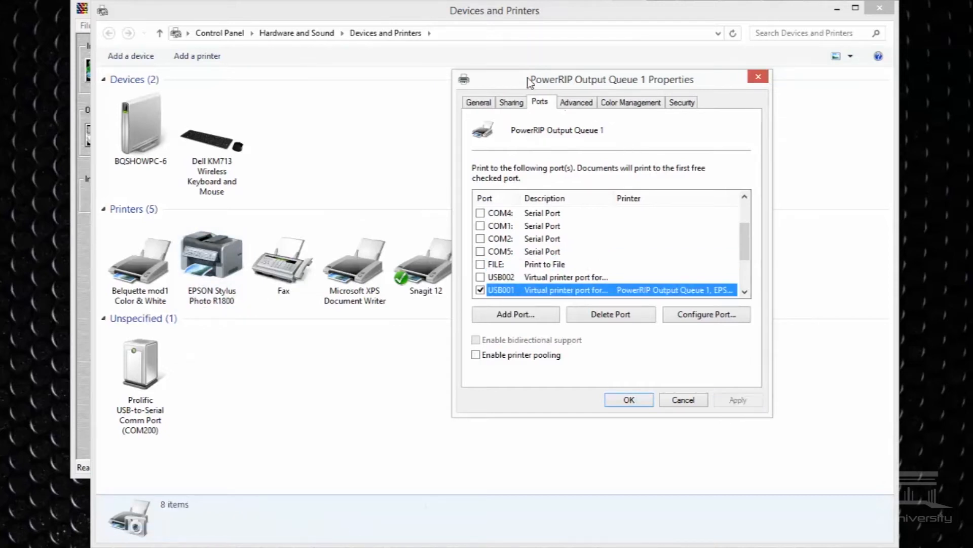
Step: Keep printed documents, print spooled documents first, use the EPSON Stylus Photo R1800 driver, then refresh
click(580, 103)
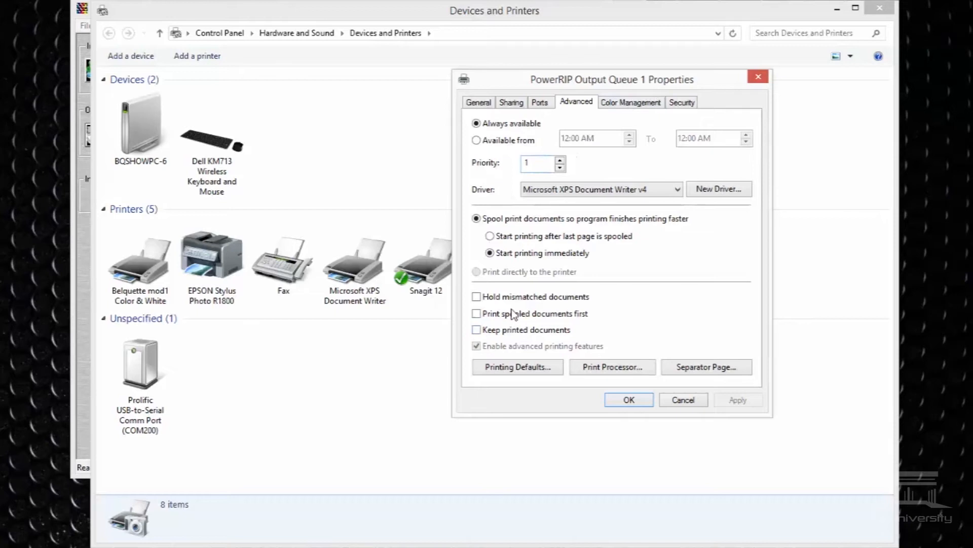
click(476, 330)
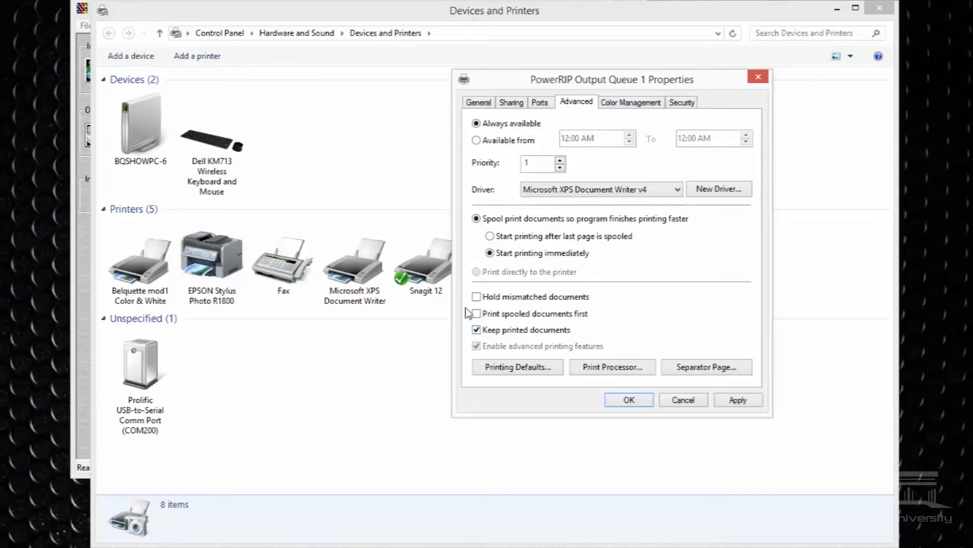
click(476, 314)
click(571, 192)
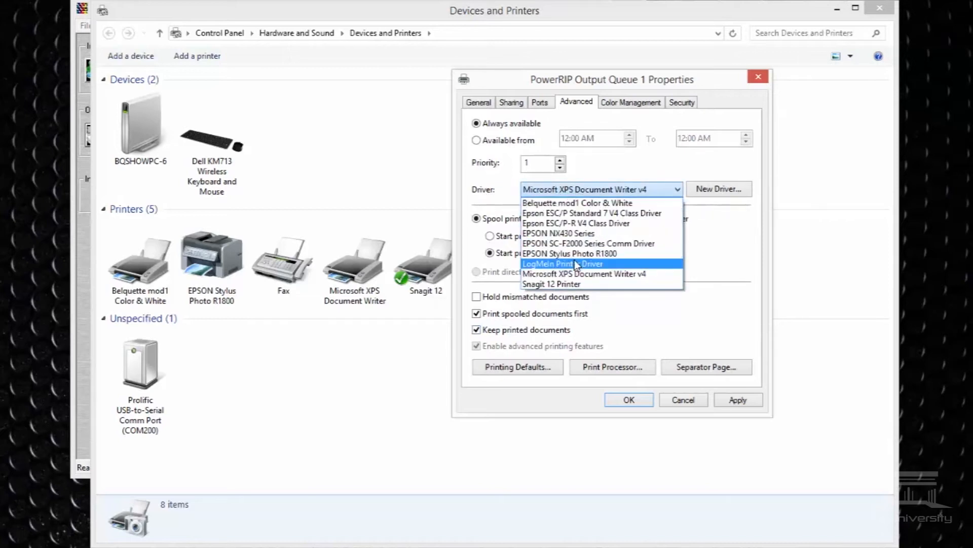
click(579, 256)
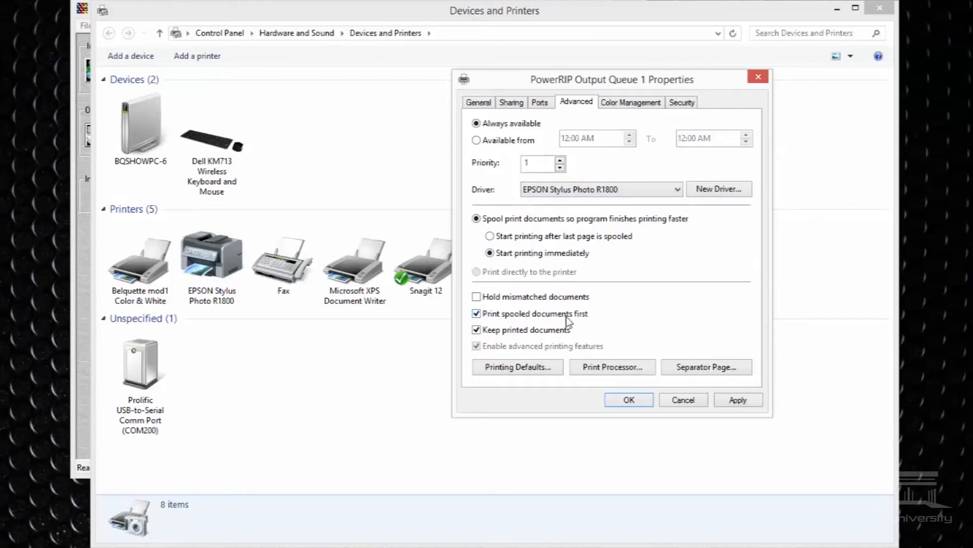
click(736, 399)
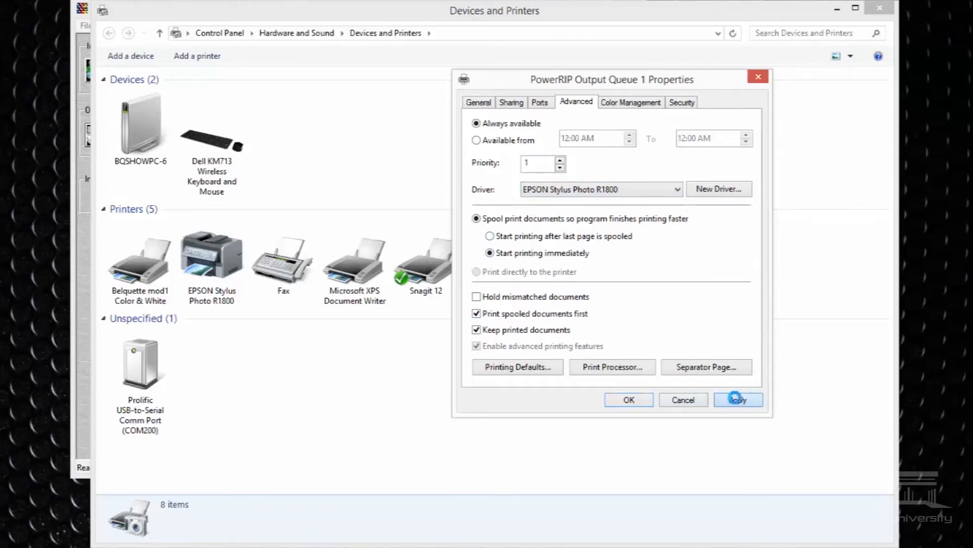
click(631, 413)
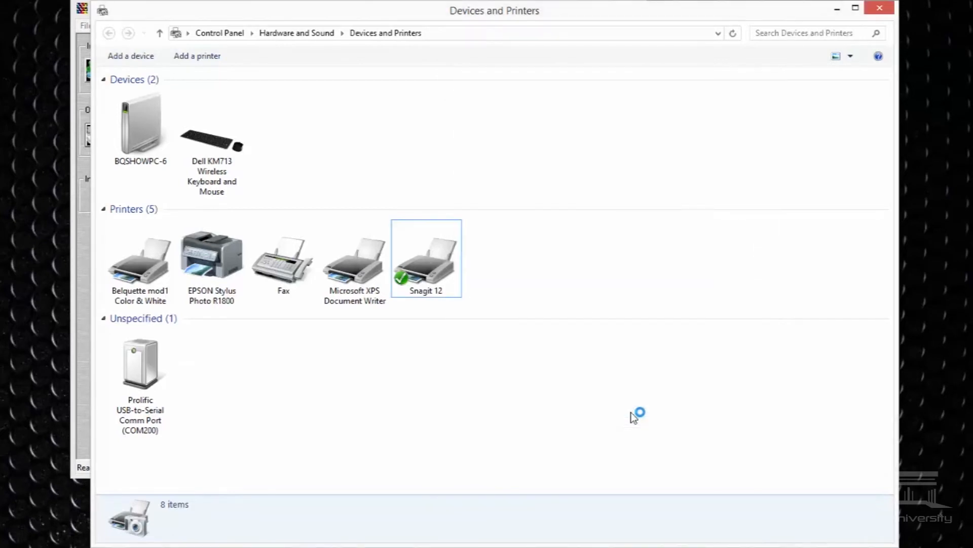
click(733, 34)
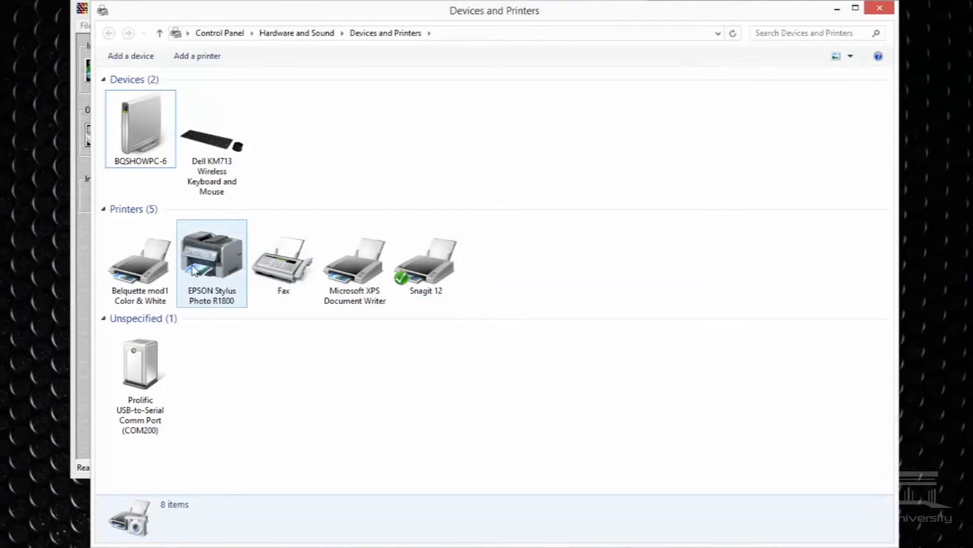
Step: Review the EPSON Stylus Photo R1800's options without changing anything, leaving it selected
right_click(222, 253)
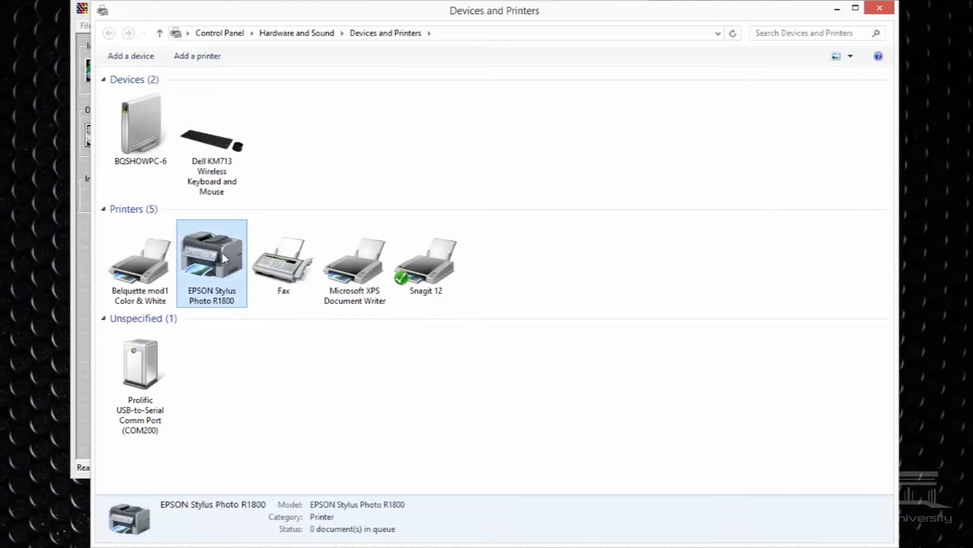
mouse_move(298, 341)
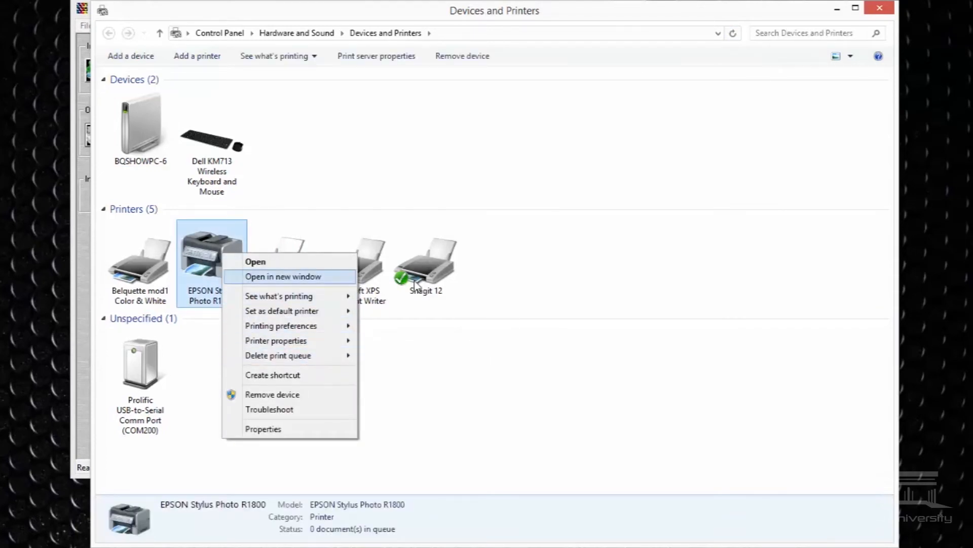
click(521, 441)
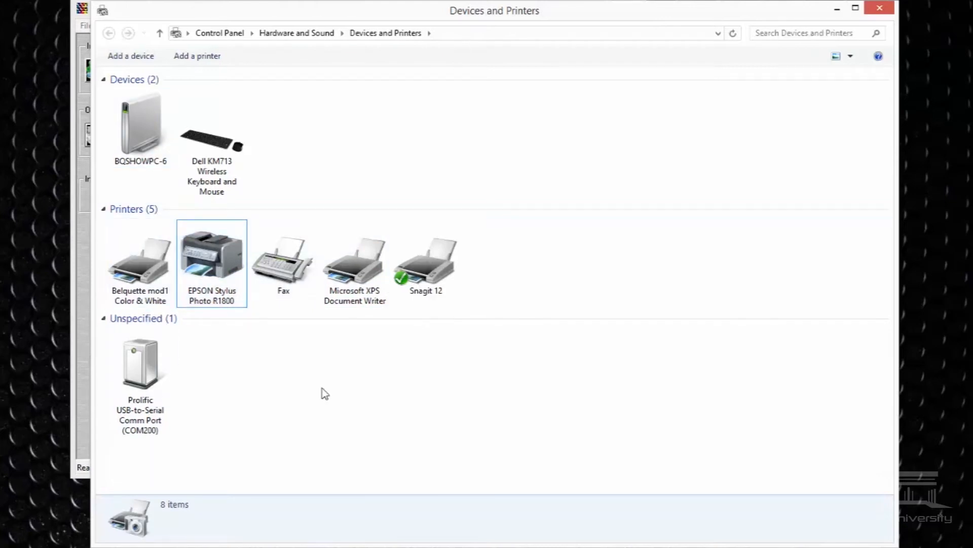
click(223, 293)
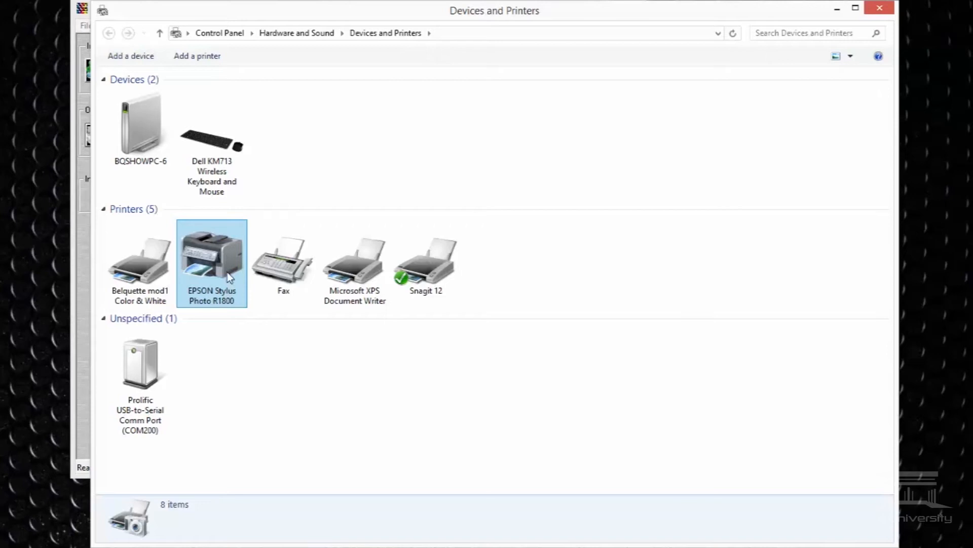
Step: Move the PowerRIP mod1 window aside and bring Devices and Printers to the front
click(87, 249)
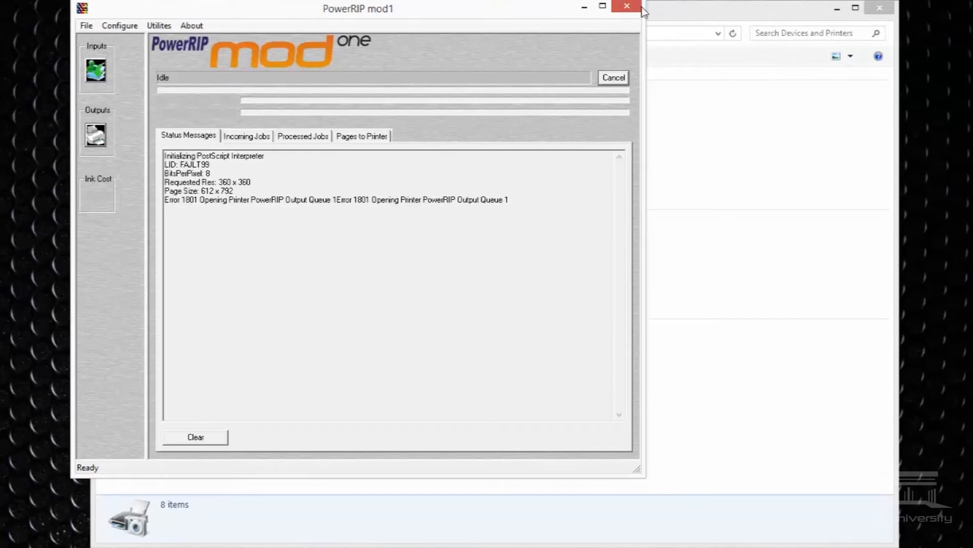
drag(510, 17, 216, 164)
click(446, 10)
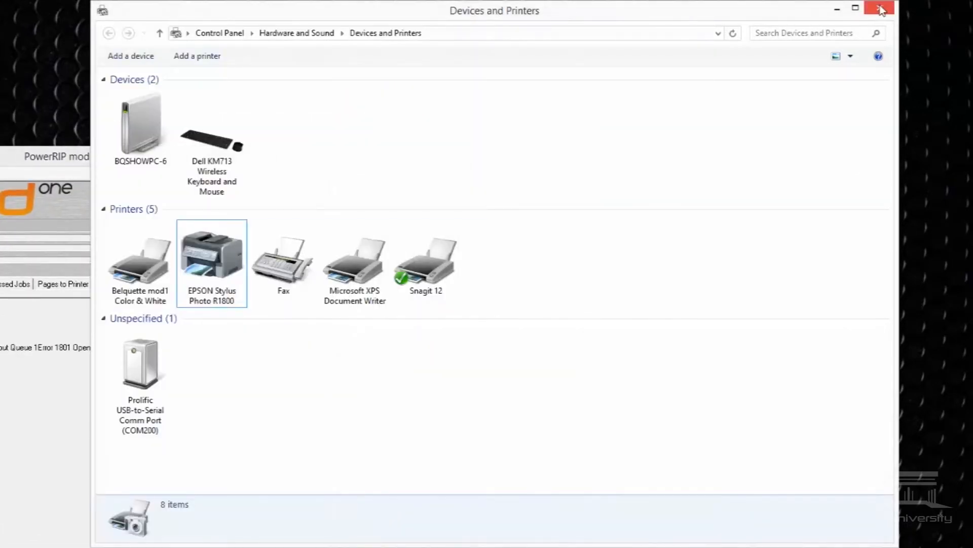
Step: Close Devices and Printers and shut PowerRIP mod1 so it can restart
click(881, 9)
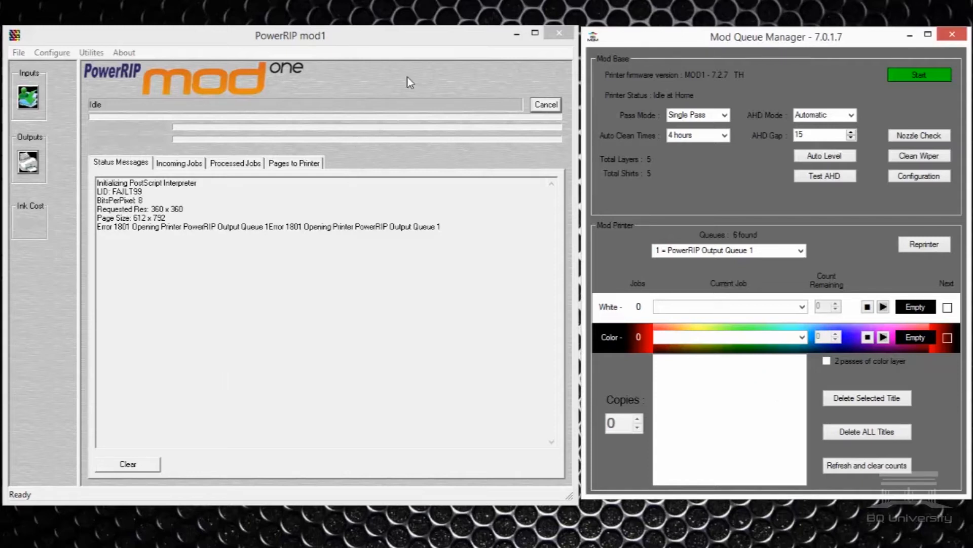
click(562, 30)
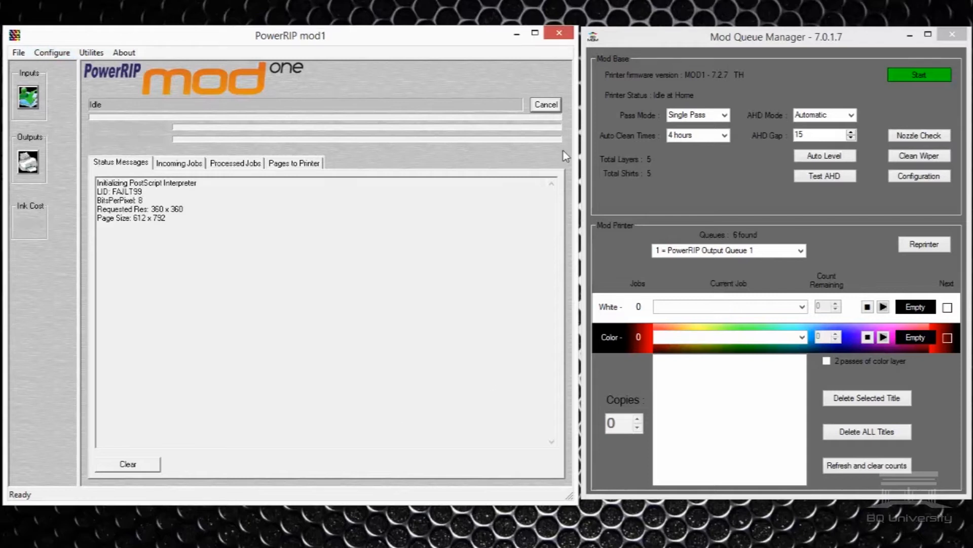
click(41, 50)
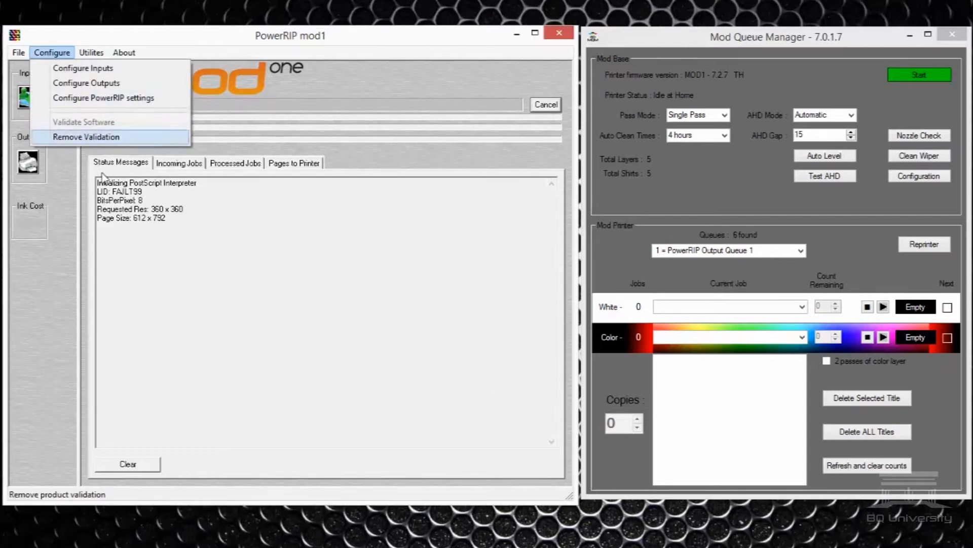
click(188, 325)
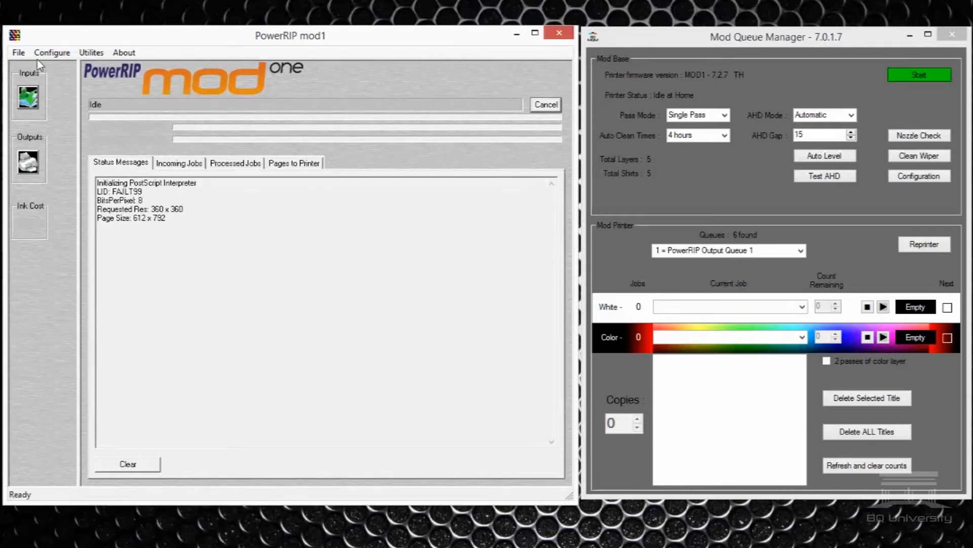
click(51, 52)
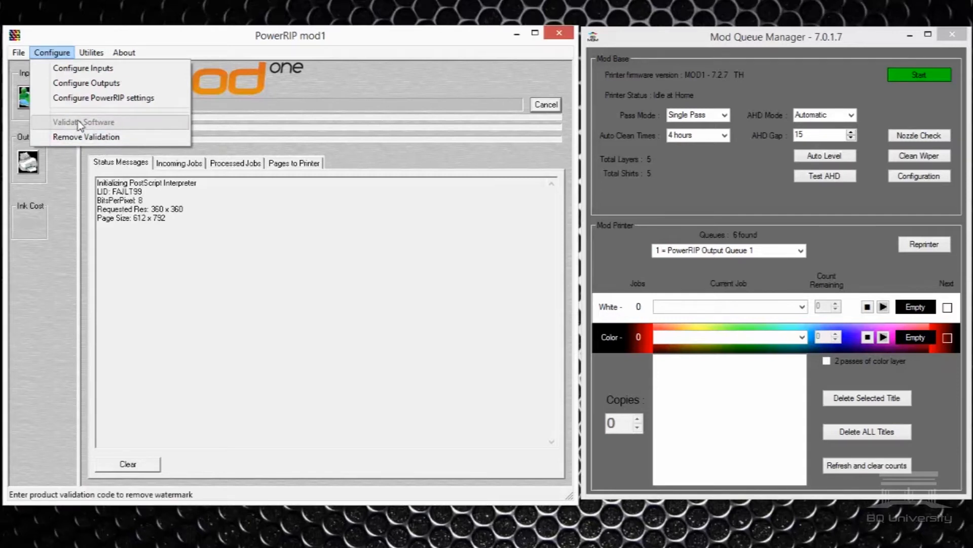
click(256, 306)
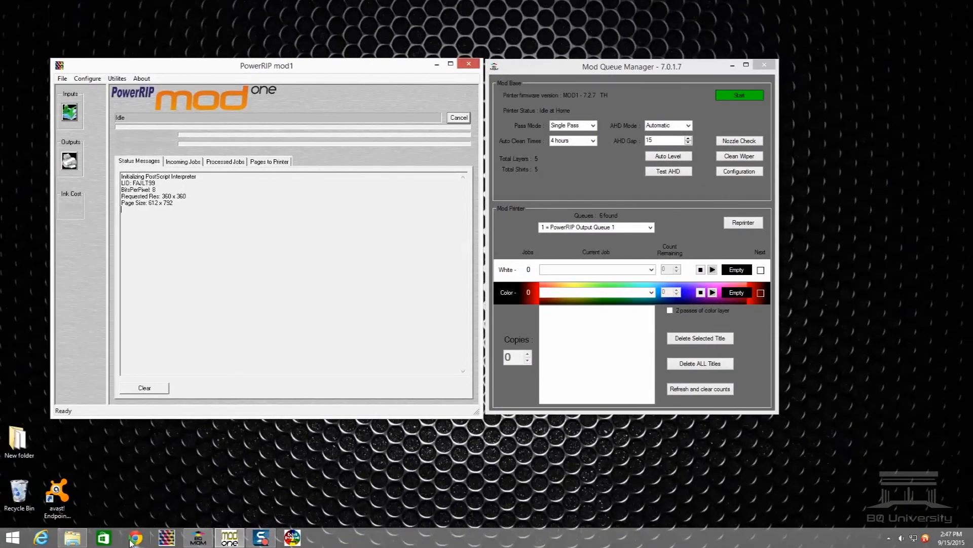
click(134, 538)
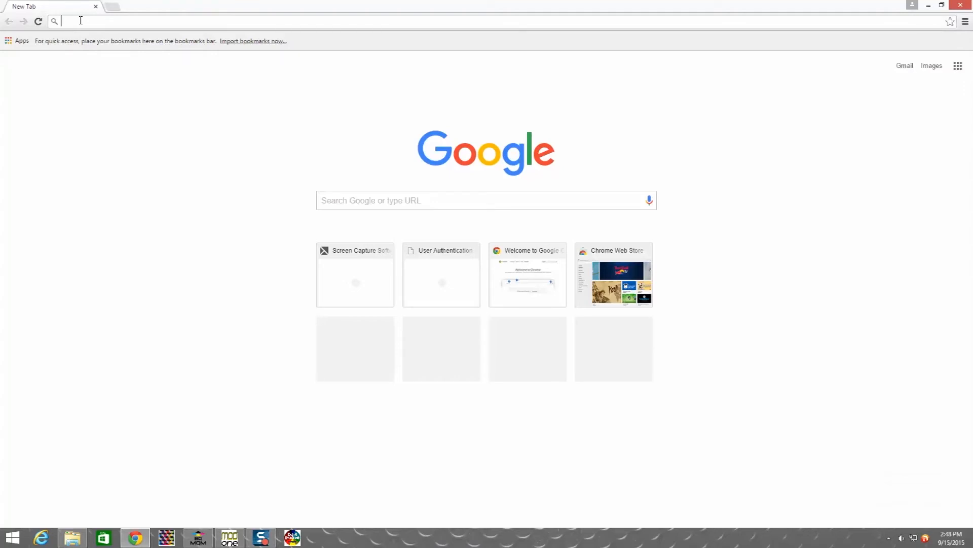
text(www.ipr)
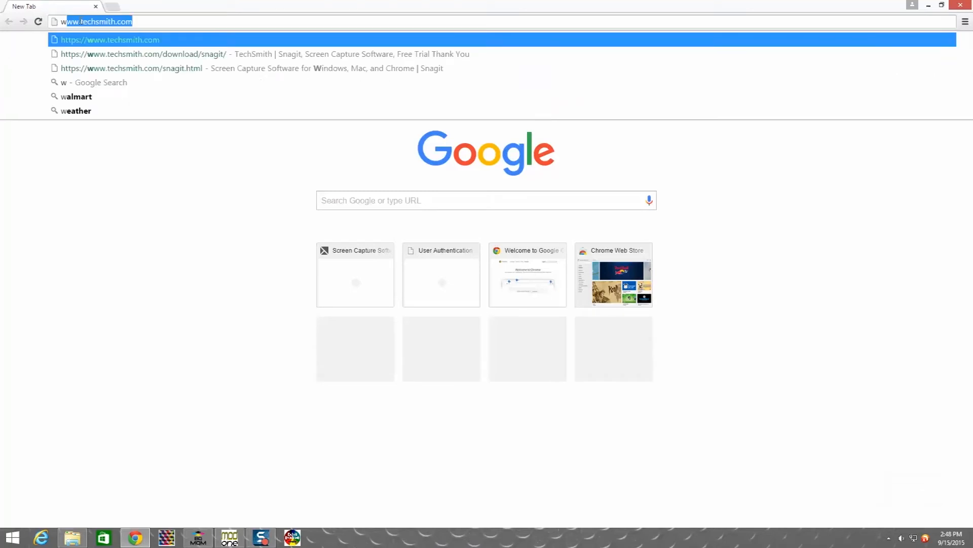
text(oofsystems.c)
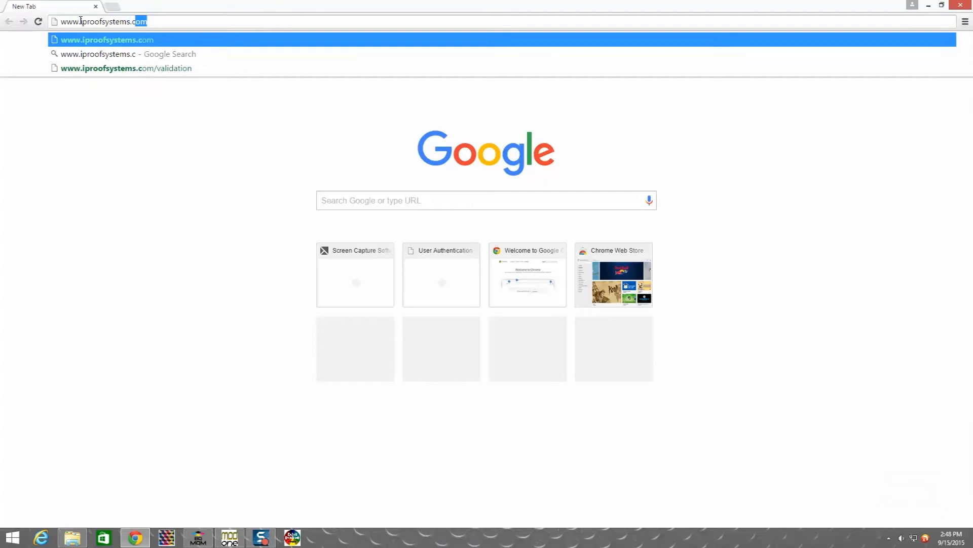
key(Return)
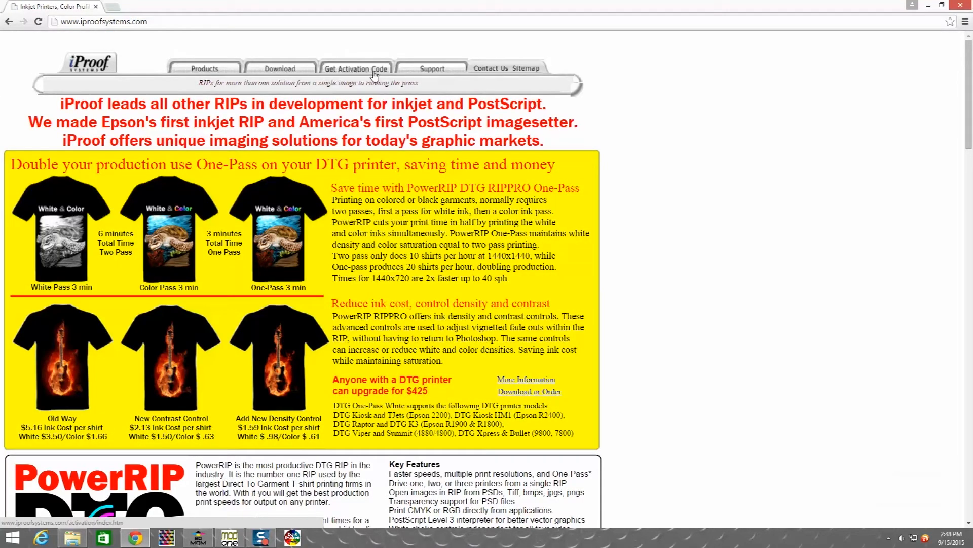
Step: Open the Get Activation Code page in English and enter the registrant's name and organization BelQuette
click(355, 72)
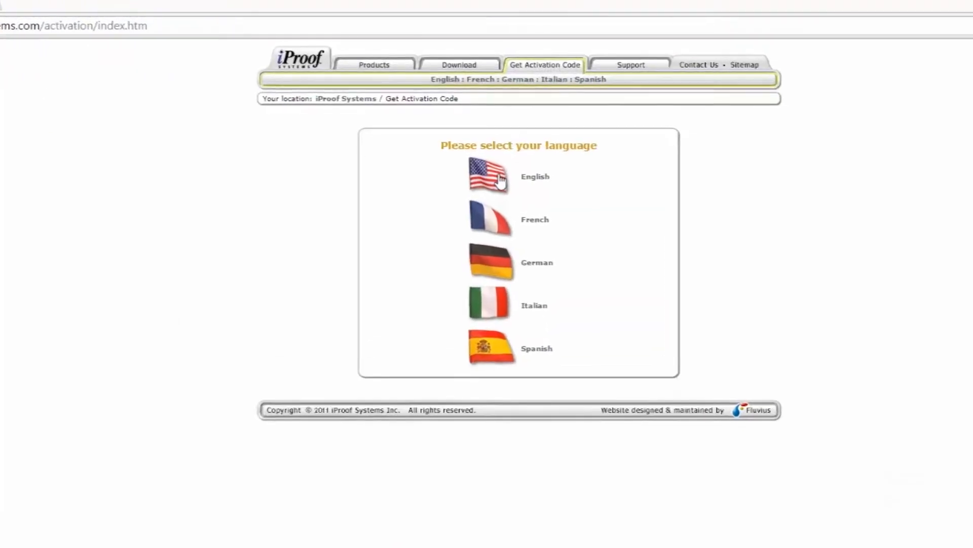
click(485, 151)
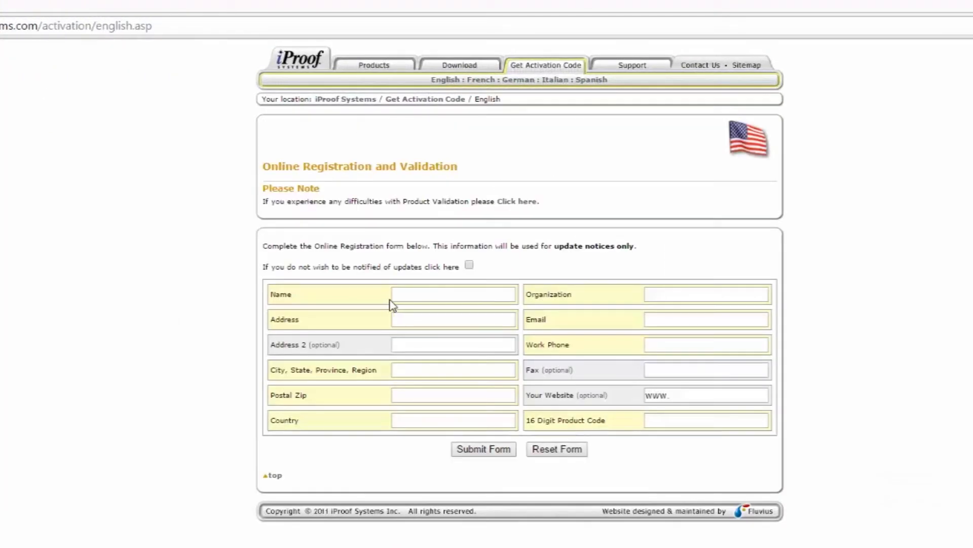
click(411, 292)
key(Tab)
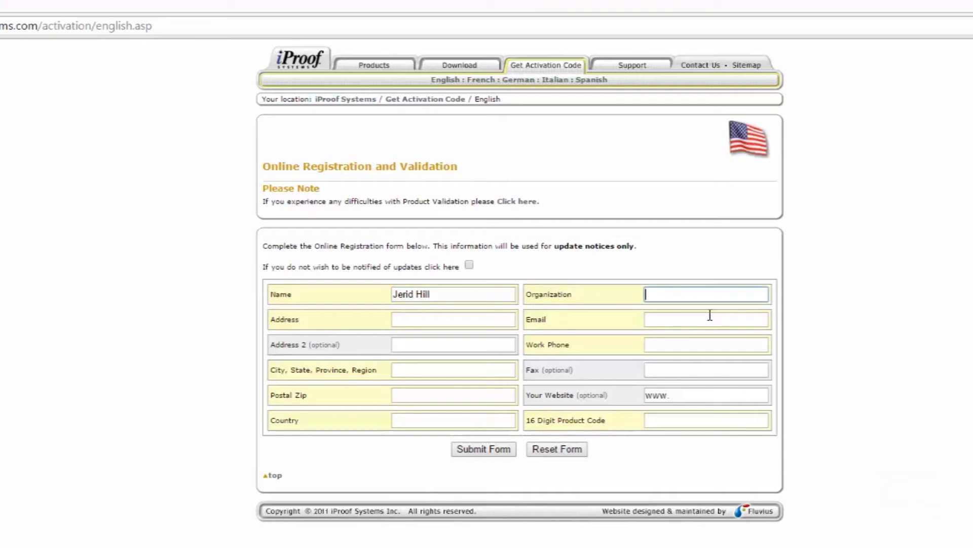
text(BelQuette)
key(Tab)
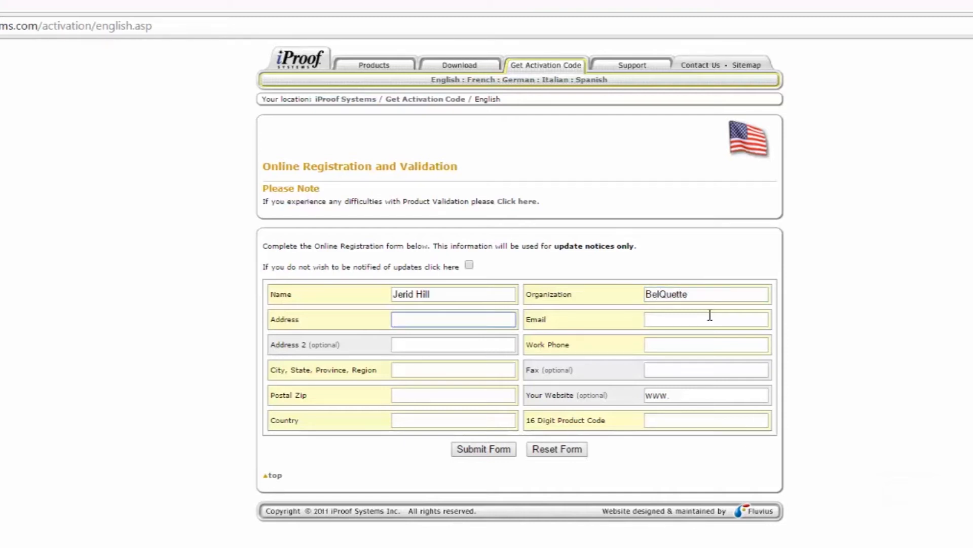
Step: Fill in the registrant's street address, e-mail address and phone number
key(Tab)
text(jhil)
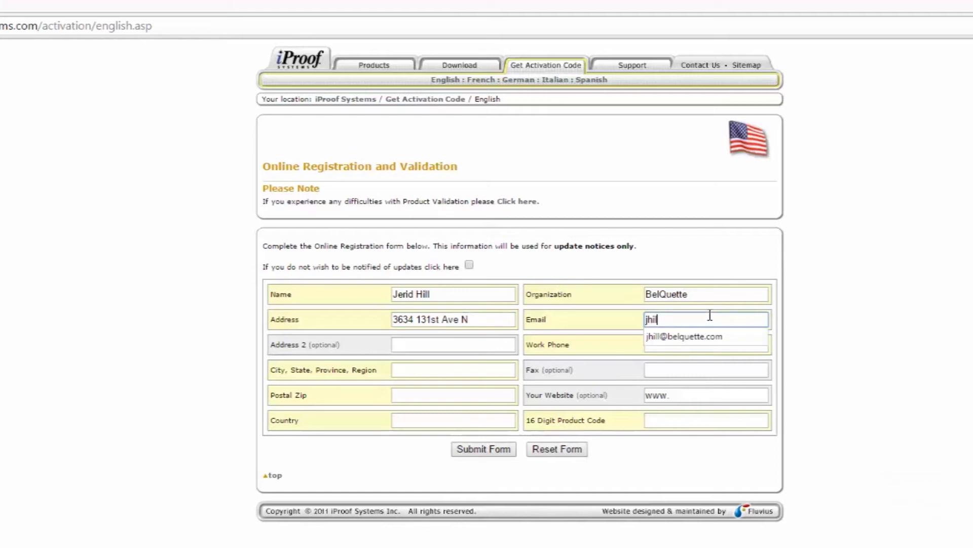
key(Down)
key(Return)
key(Tab)
key(Tab)
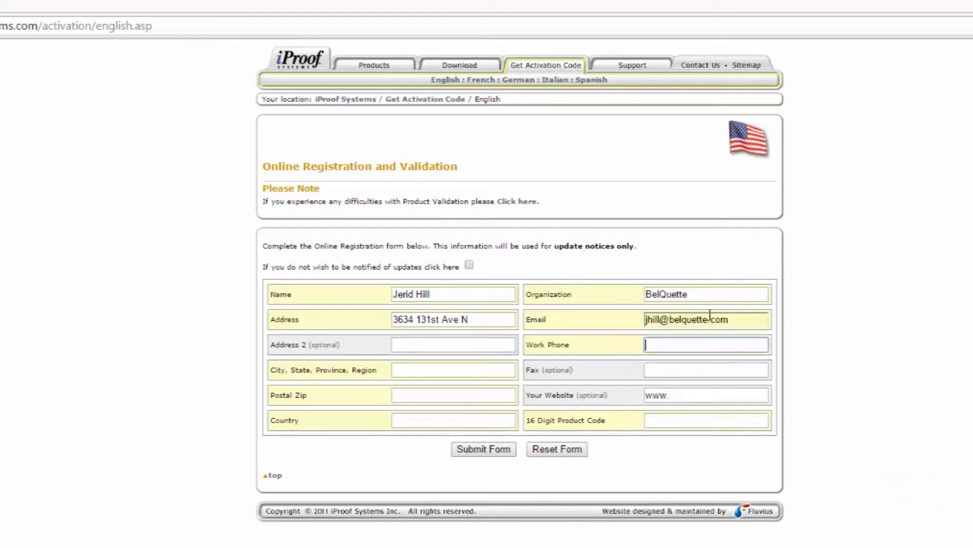
Step: Enter the city, state and ZIP code, country USA, and the 16-digit product code
key(Tab)
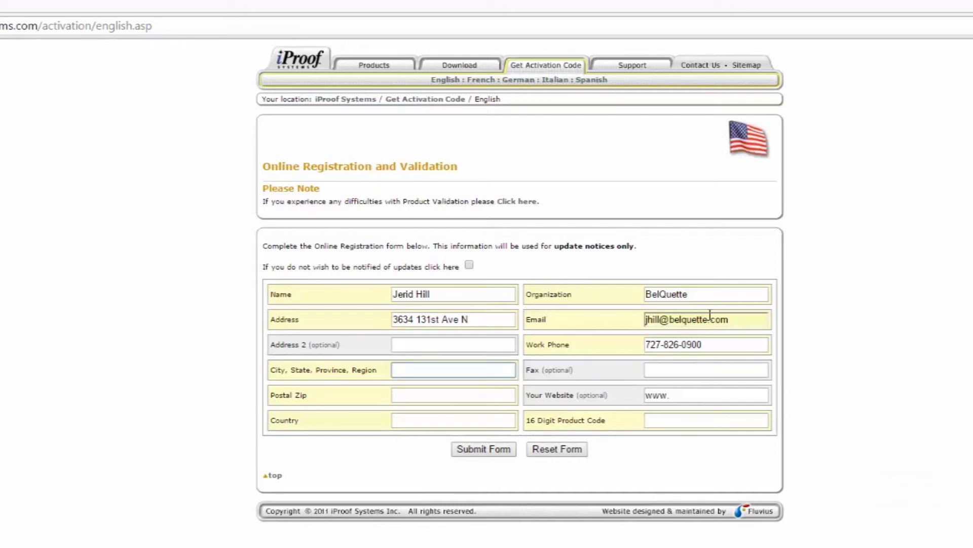
key(BackSpace)
key(BackSpace)
key(BackSpace)
key(BackSpace)
key(BackSpace)
key(Tab)
key(Tab)
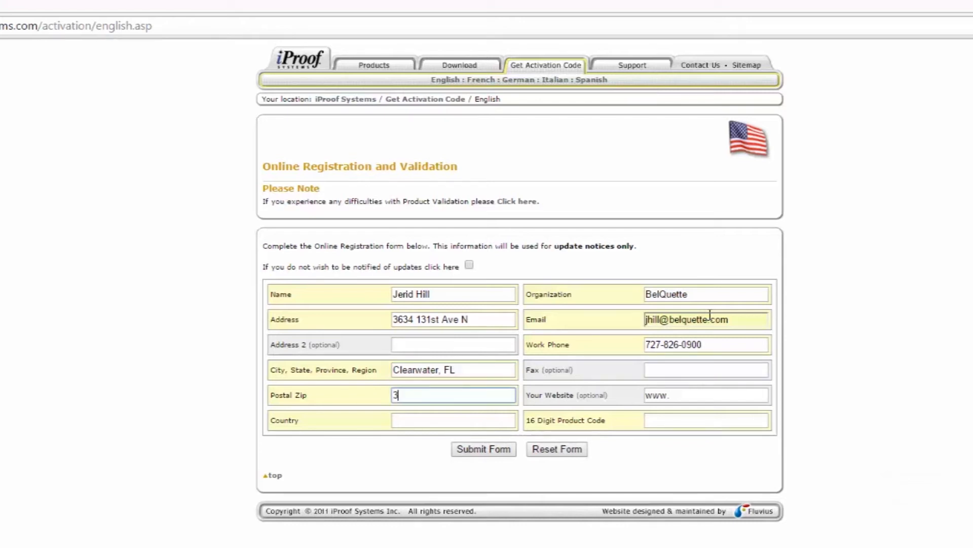
key(Tab)
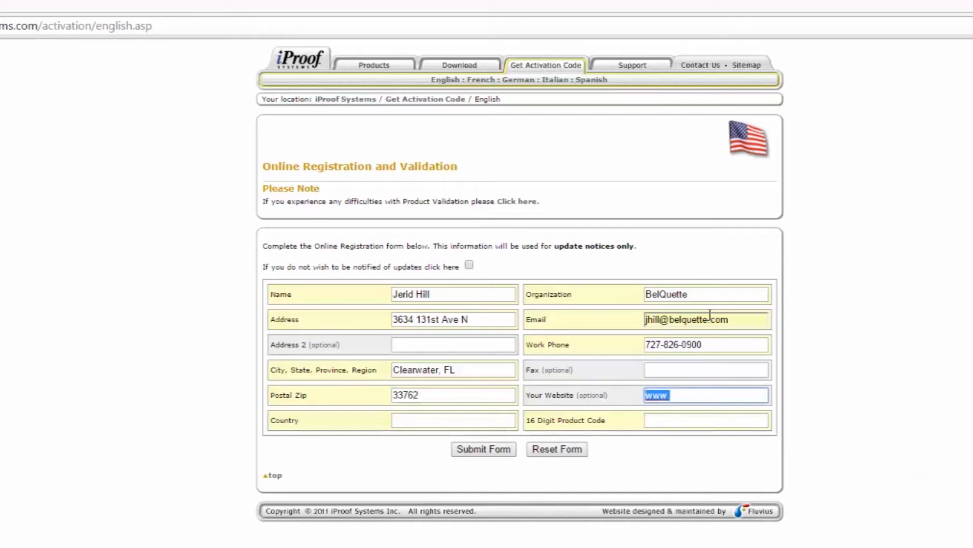
key(Tab)
key(Tab)
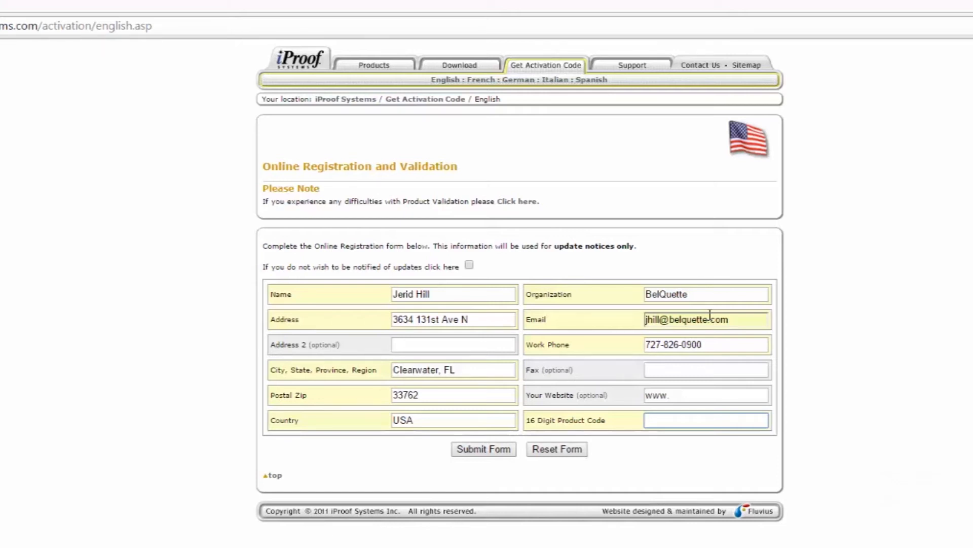
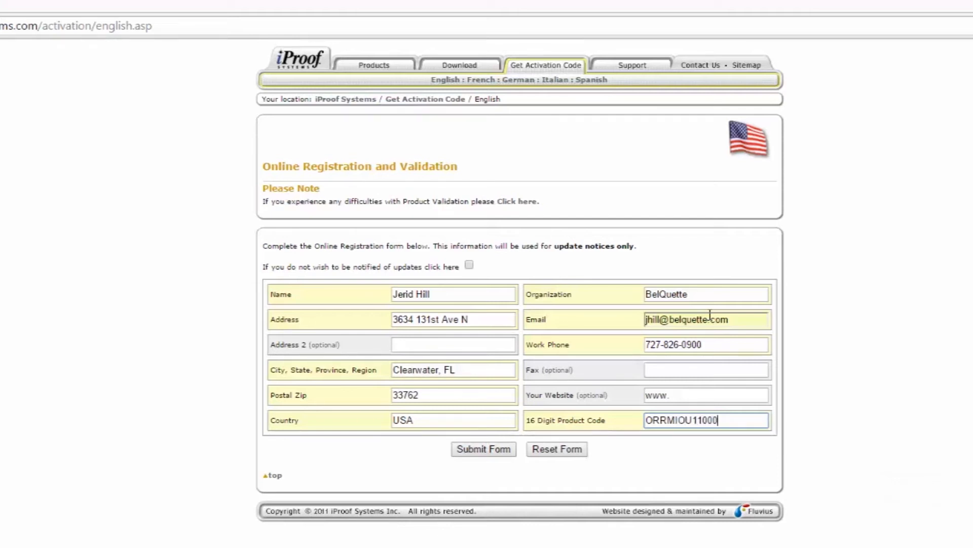
Step: Copy the product code and submit the registration form
drag(747, 420, 646, 420)
right_click(668, 421)
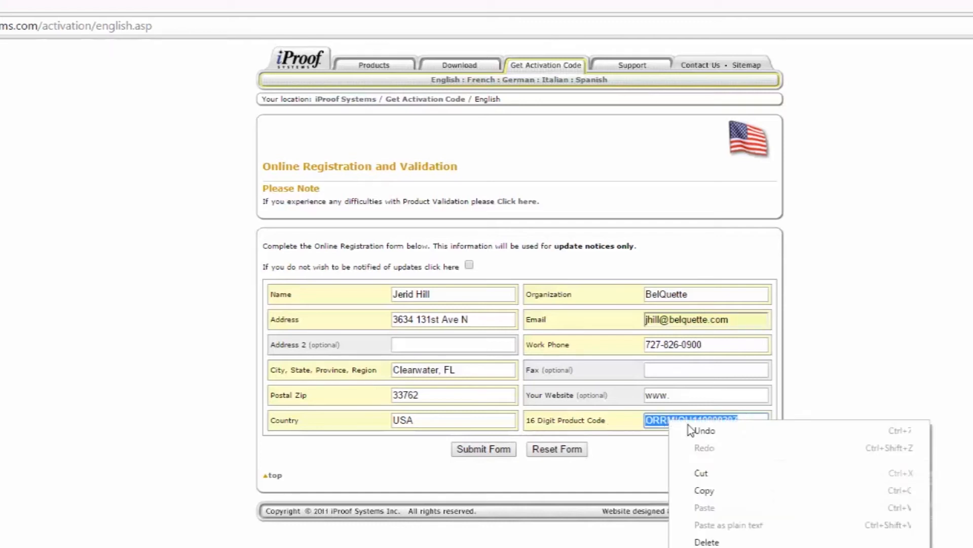
click(722, 491)
click(485, 451)
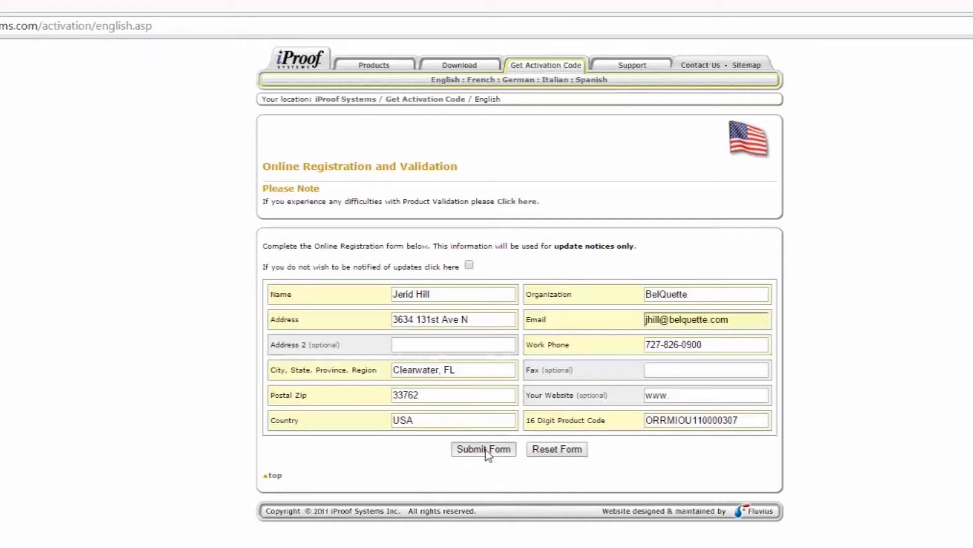
Step: Start validating the mod one product, pasting the product code into Product Code
scroll(690, 501, down, 20)
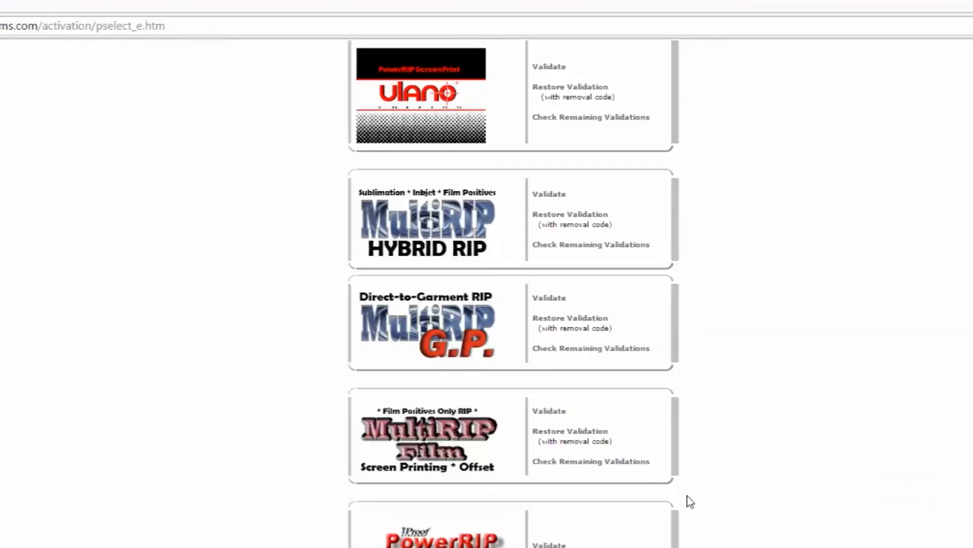
scroll(690, 501, down, 10)
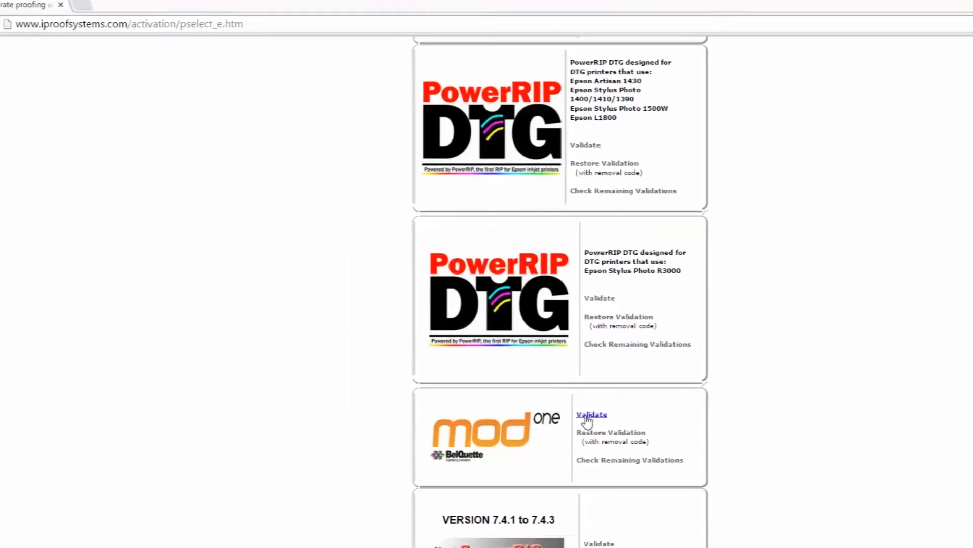
click(605, 401)
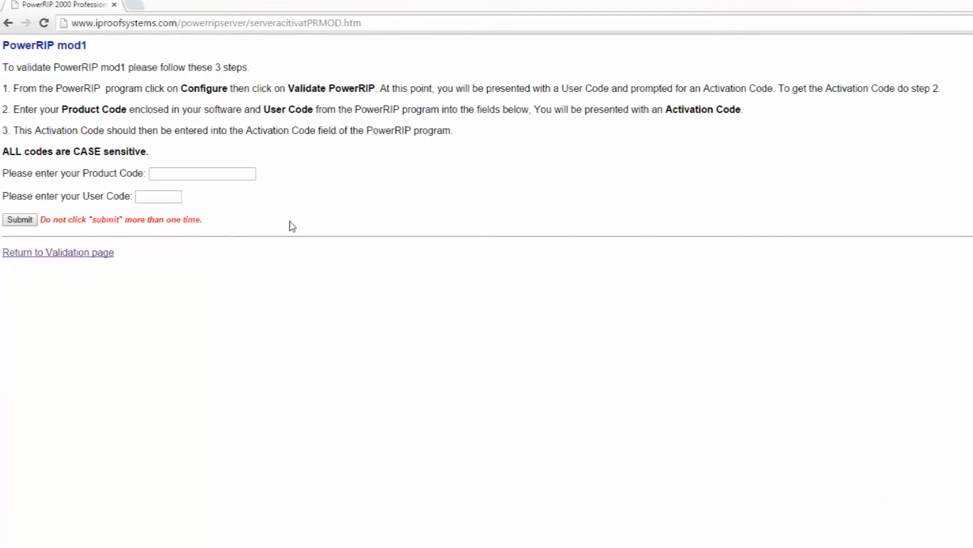
click(163, 172)
key(ctrl+v)
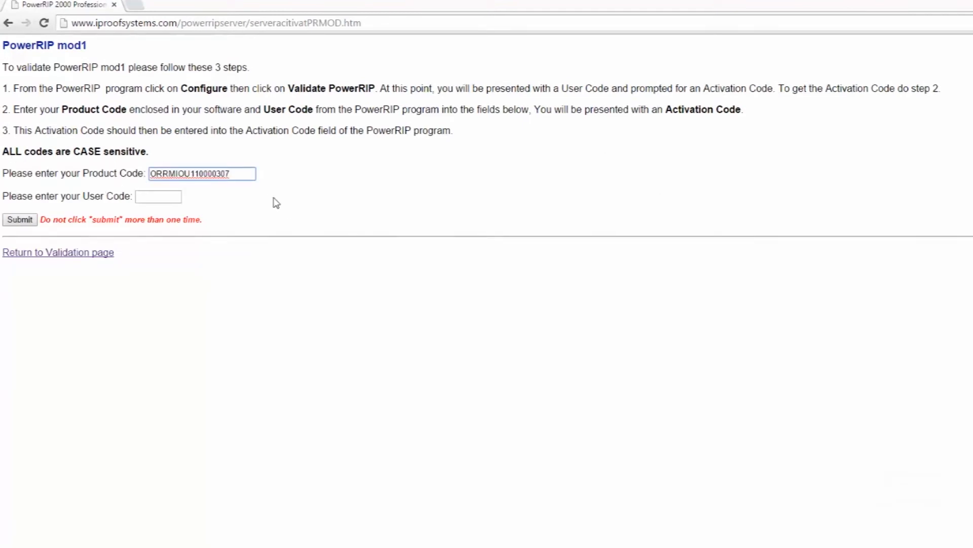
click(157, 197)
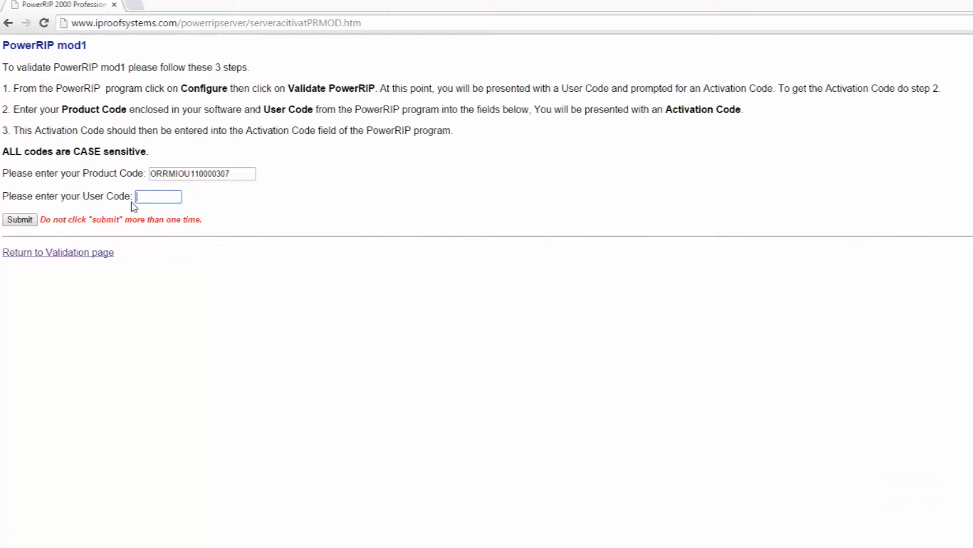
key(alt+Tab)
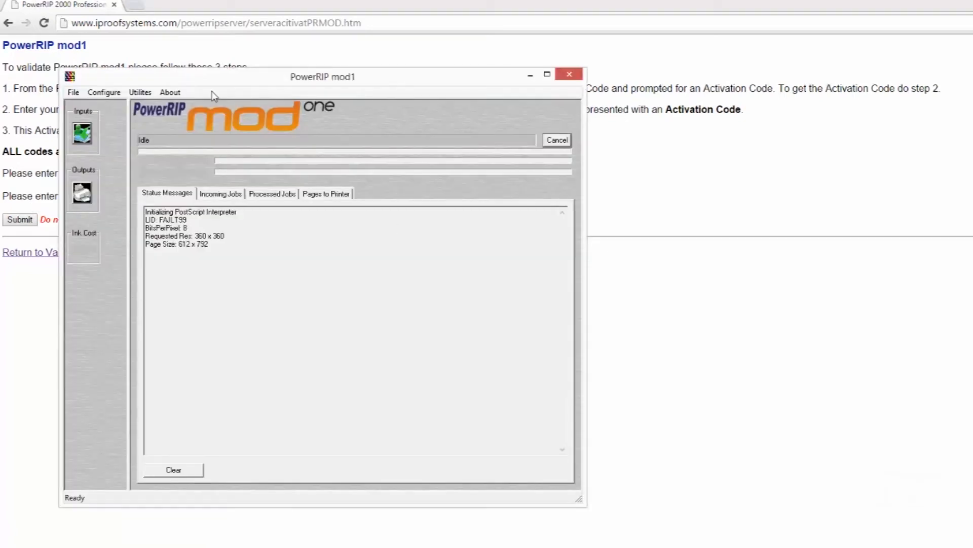
Step: Check PowerRIP mod1's Configure menu, then return to the activation page's User Code field
click(104, 92)
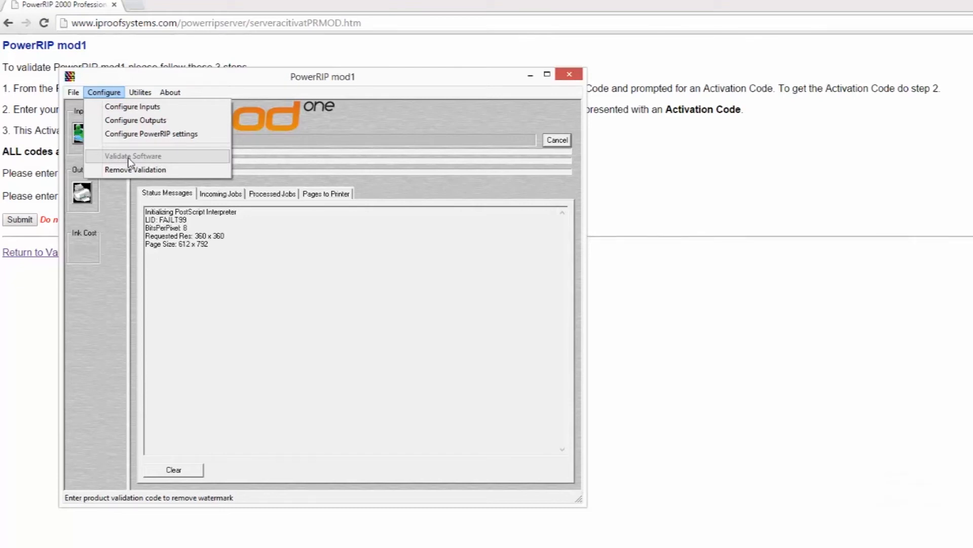
click(329, 339)
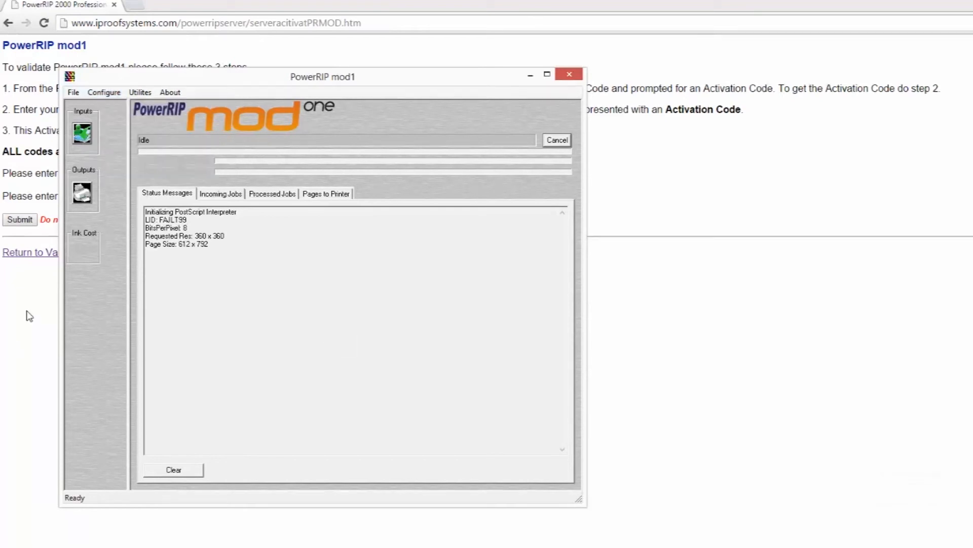
click(17, 333)
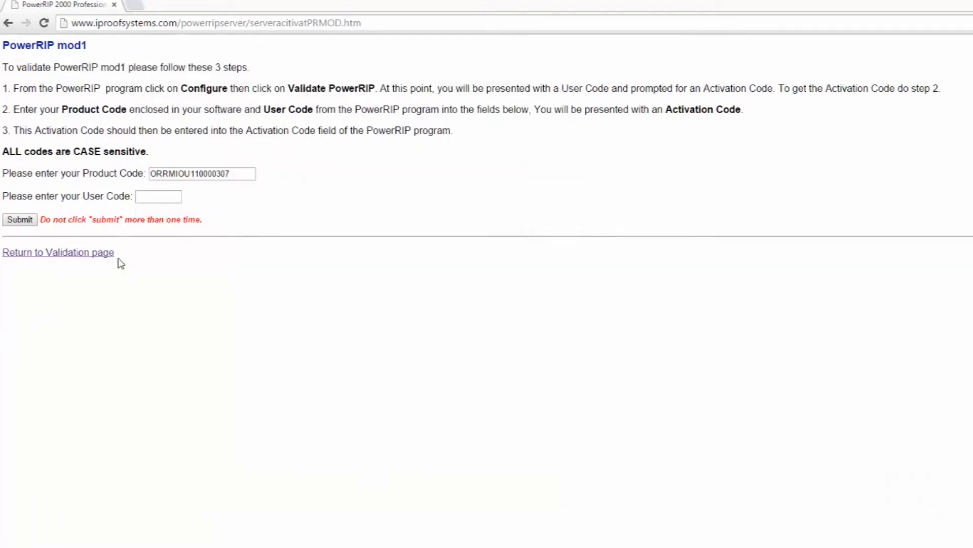
click(151, 198)
Step: Confirm Validate Software is unavailable under Configure and close PowerRIP mod1
key(alt+Tab)
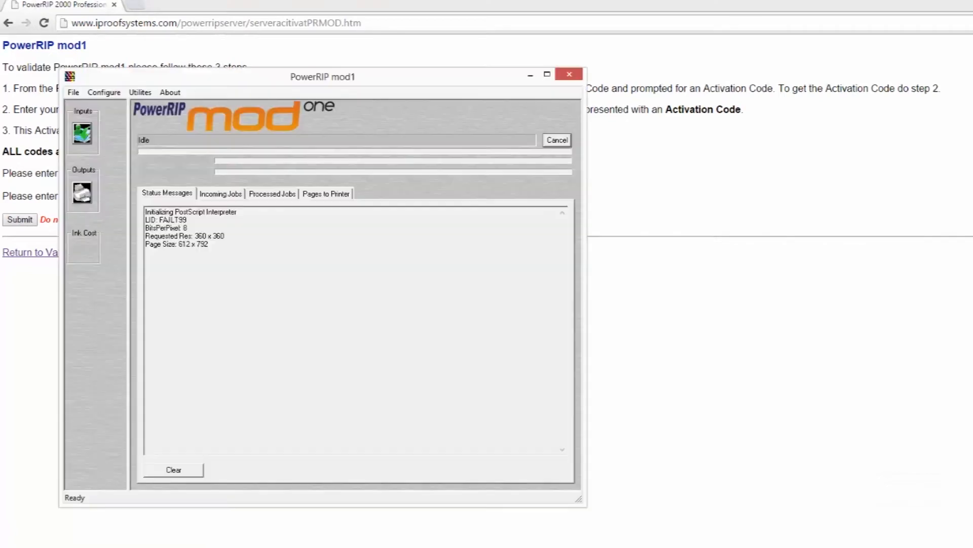
click(104, 92)
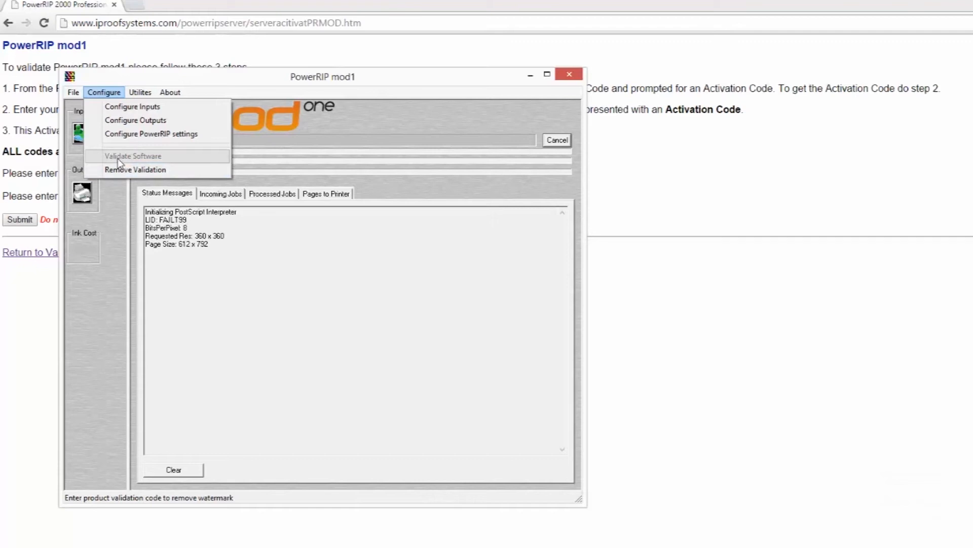
click(230, 322)
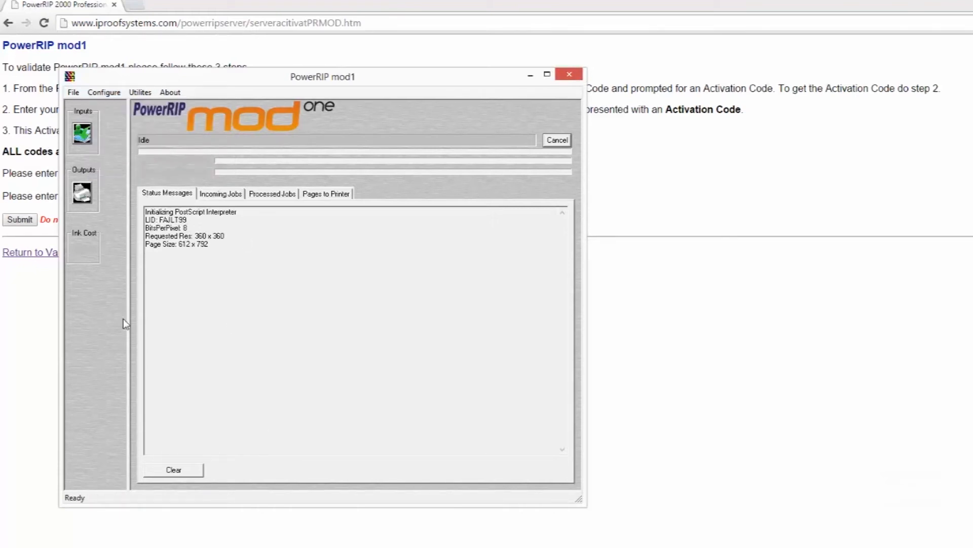
click(569, 74)
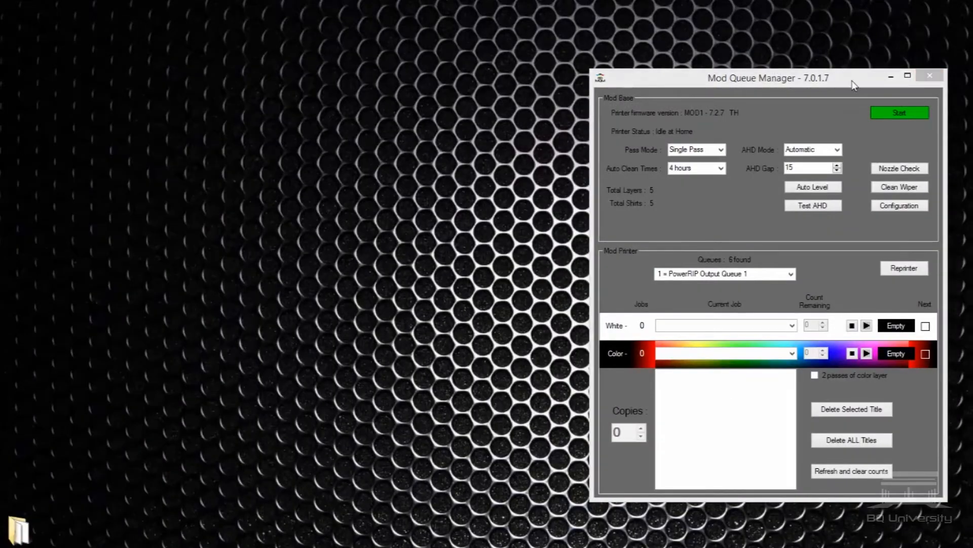
Step: Centre Mod Queue Manager on the desktop and restore the Mod1 Installer disc folder
drag(853, 86, 280, 27)
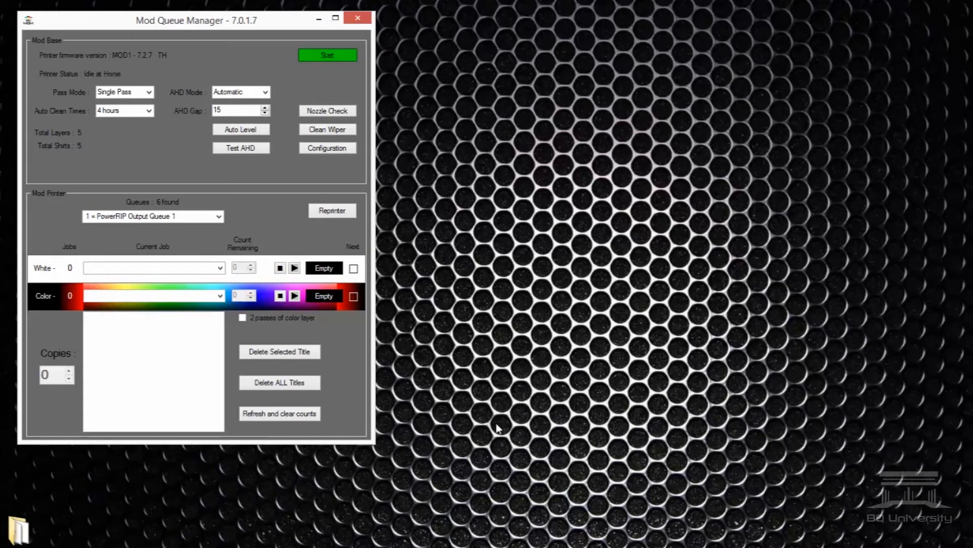
click(507, 439)
drag(106, 24, 483, 89)
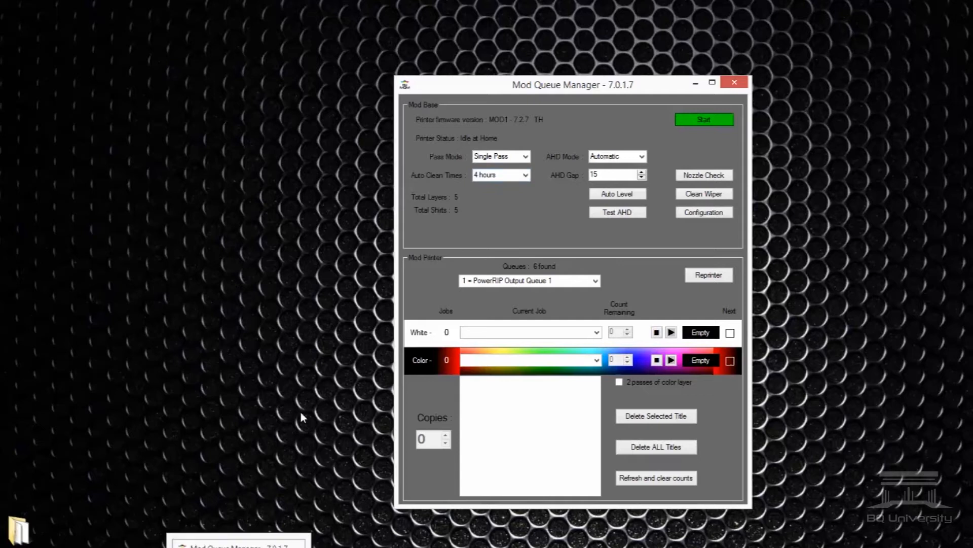
click(223, 547)
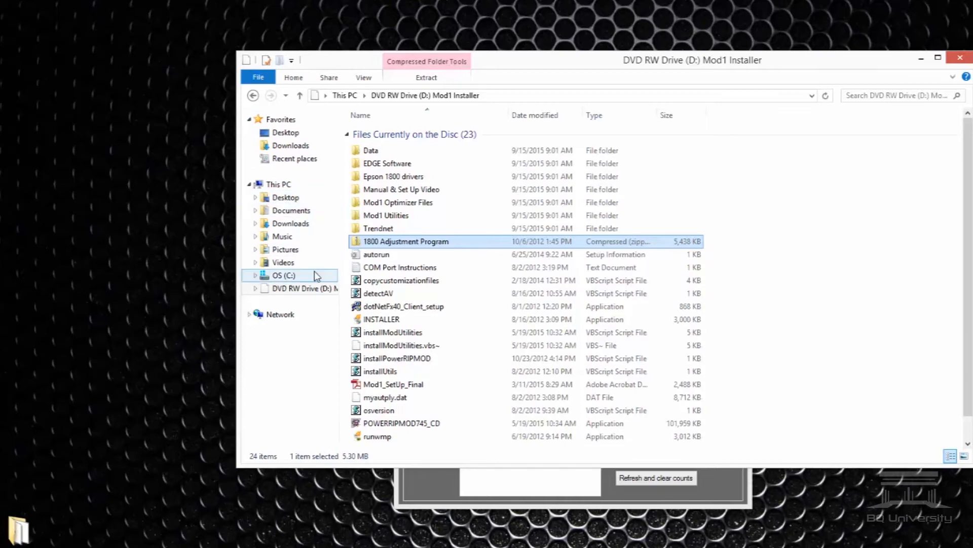
Step: Run the Launcher application from the PowerRIPMOD folder on OS (C:)
click(288, 279)
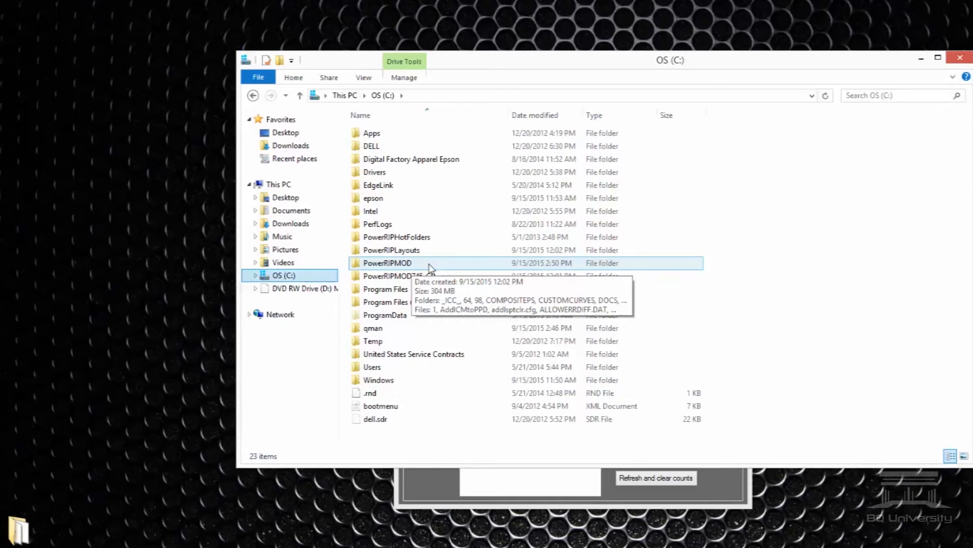
double_click(395, 263)
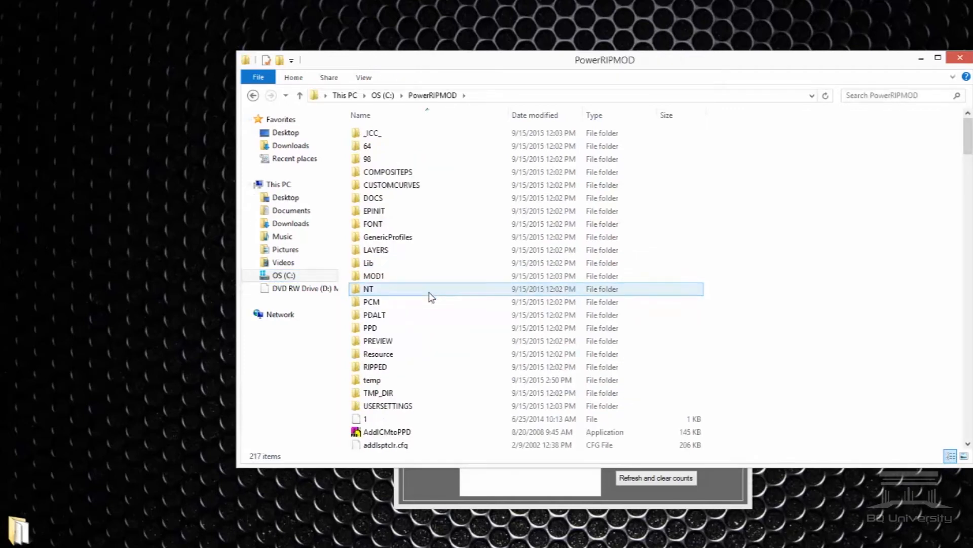
scroll(418, 355, down, 7)
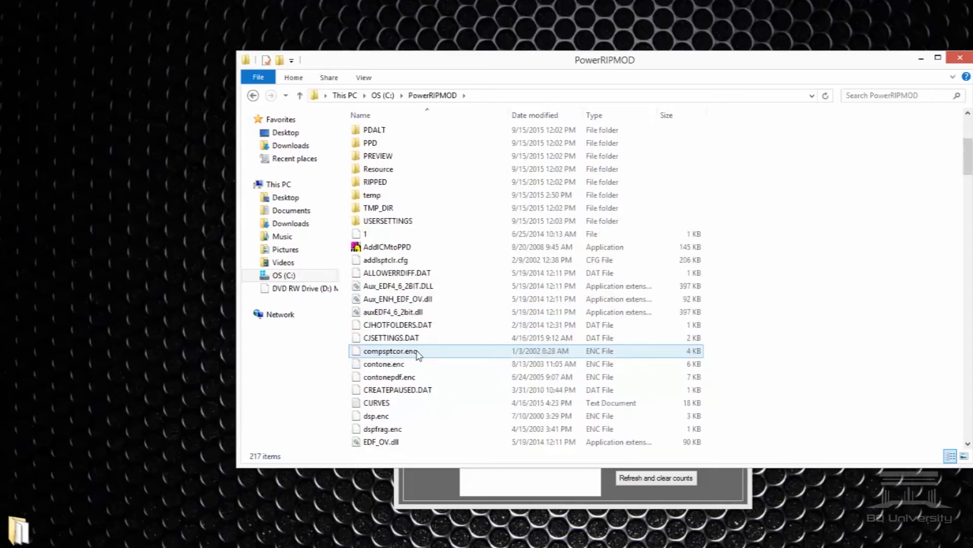
scroll(417, 355, down, 5)
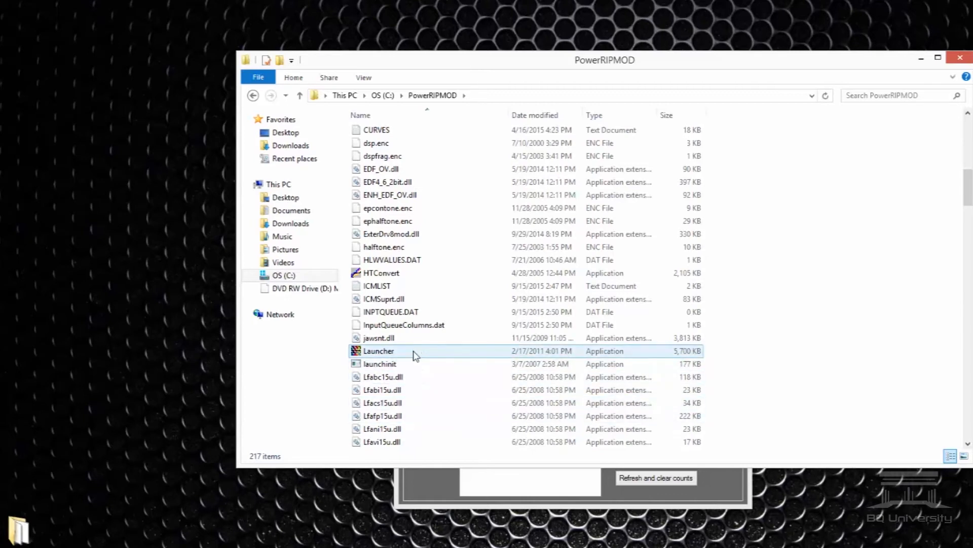
mouse_move(415, 355)
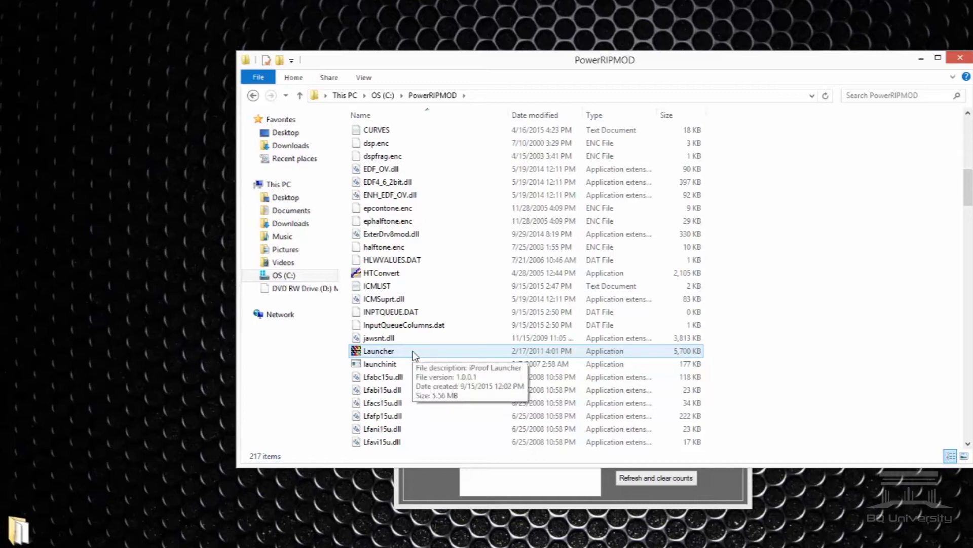
double_click(414, 354)
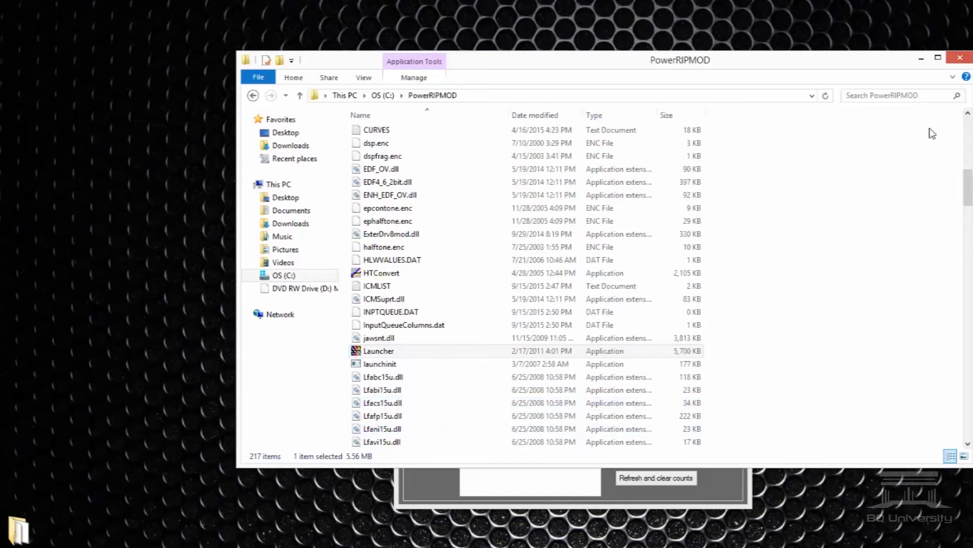
Step: Close the PowerRIPMOD folder window, placing Mod Queue Manager on the right and PowerRIP mod1 on the left
click(964, 59)
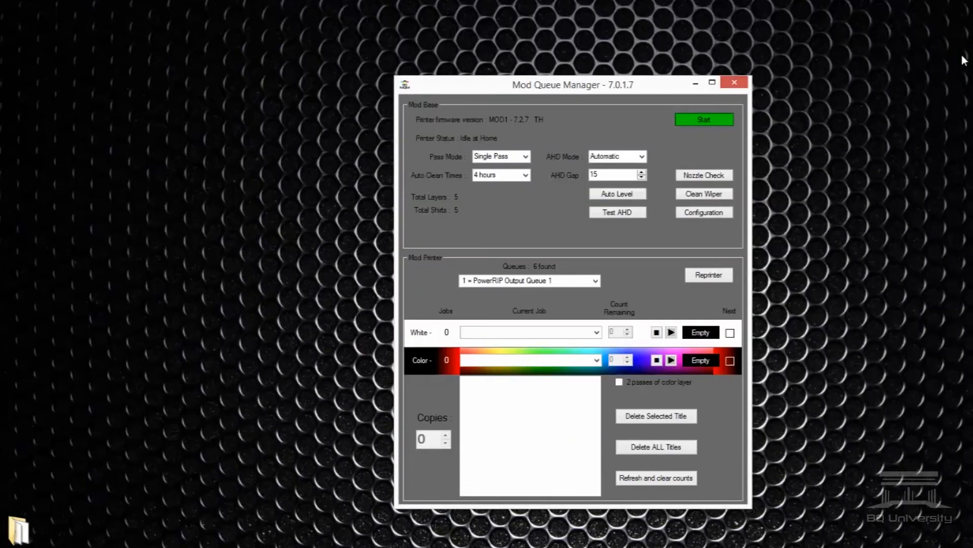
drag(647, 86, 417, 69)
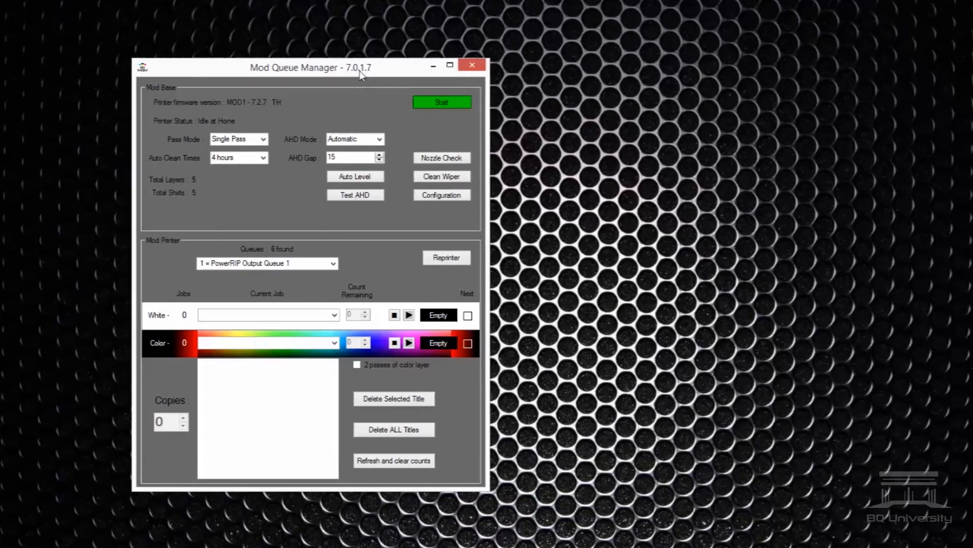
drag(414, 63, 829, 77)
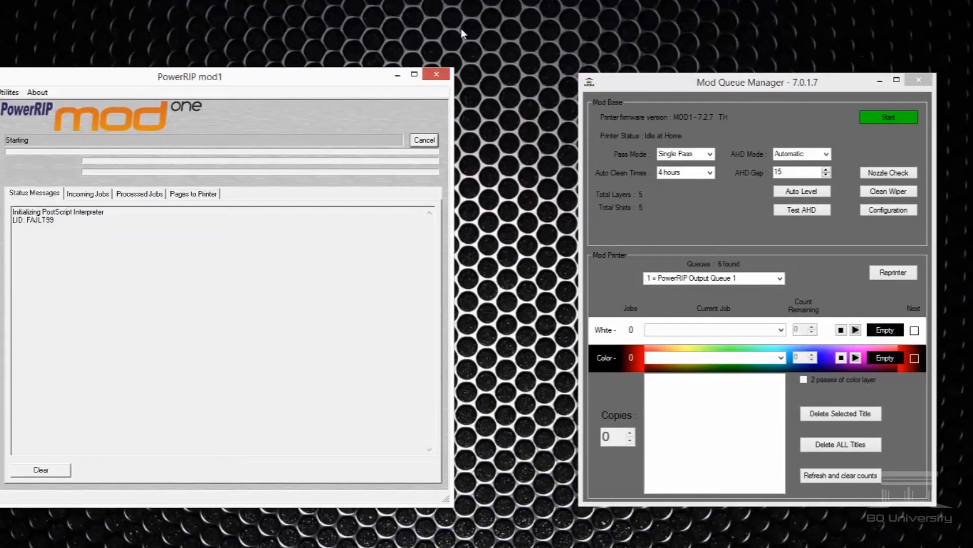
drag(318, 90, 420, 93)
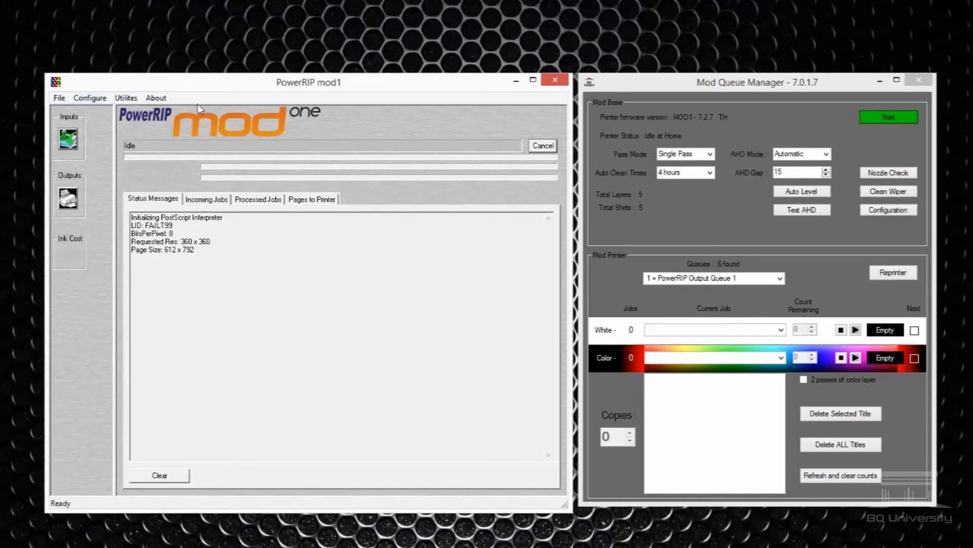
Step: Look over the File menu twice without running any command, then open the Configure menu
click(59, 98)
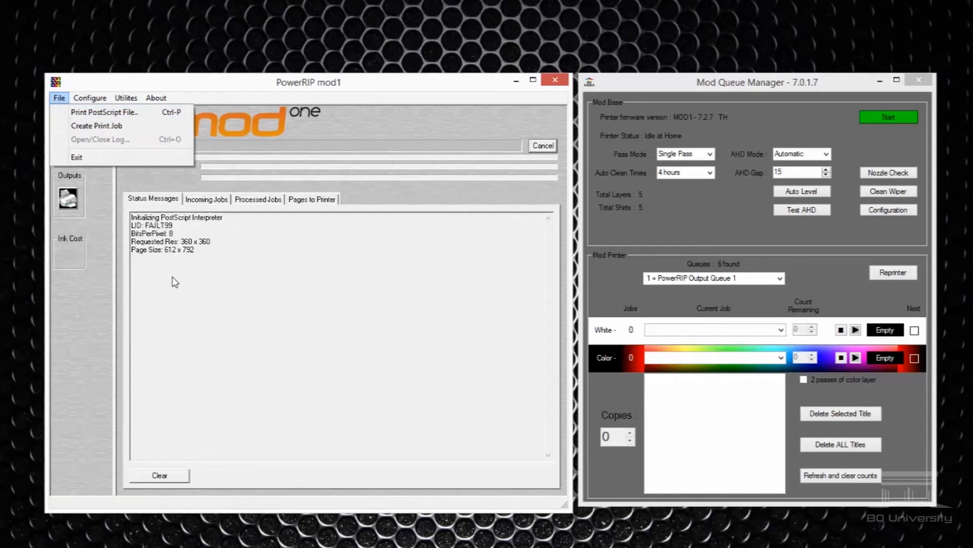
click(198, 301)
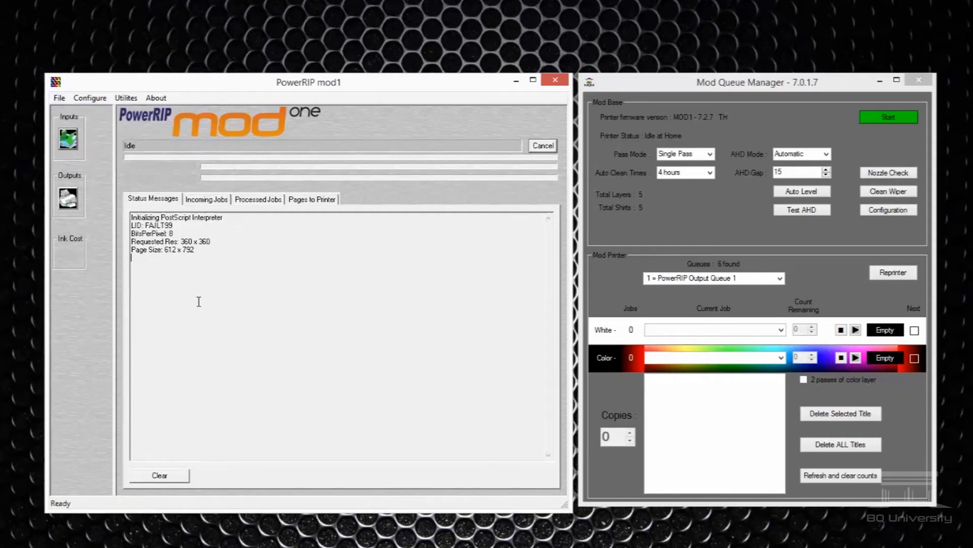
click(56, 99)
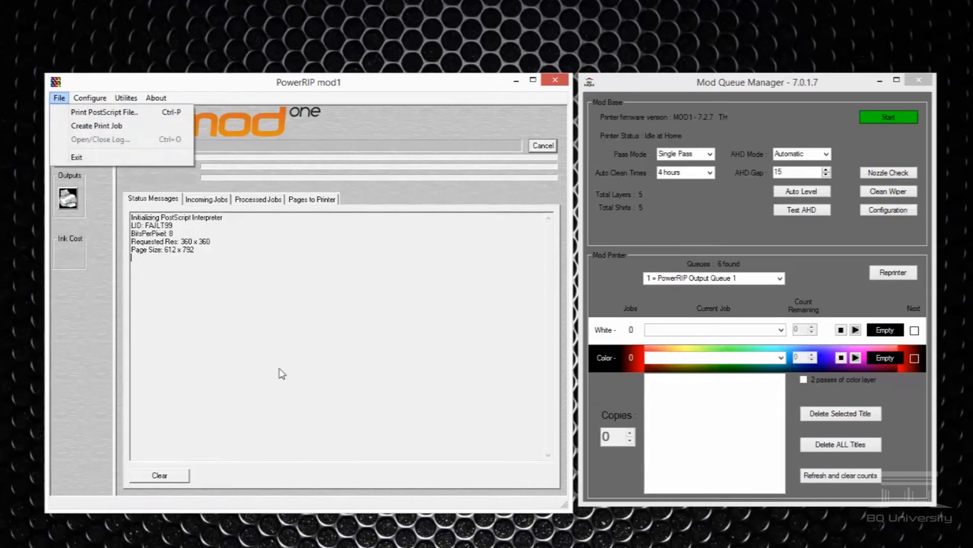
click(113, 137)
click(97, 101)
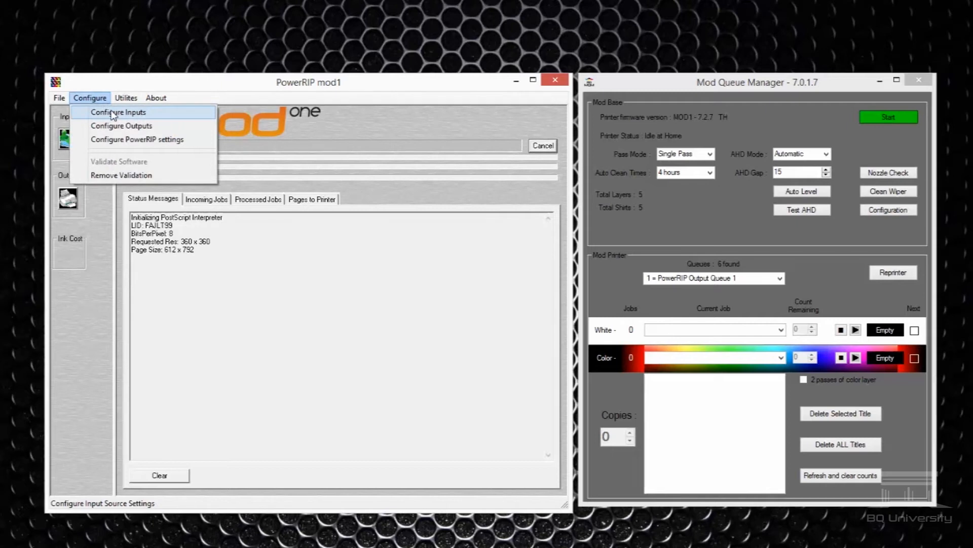
click(112, 115)
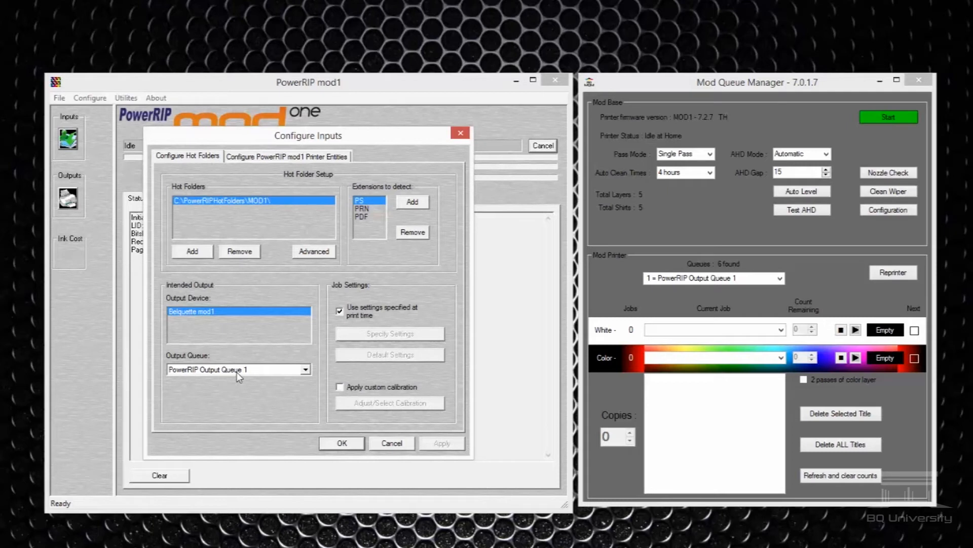
click(265, 158)
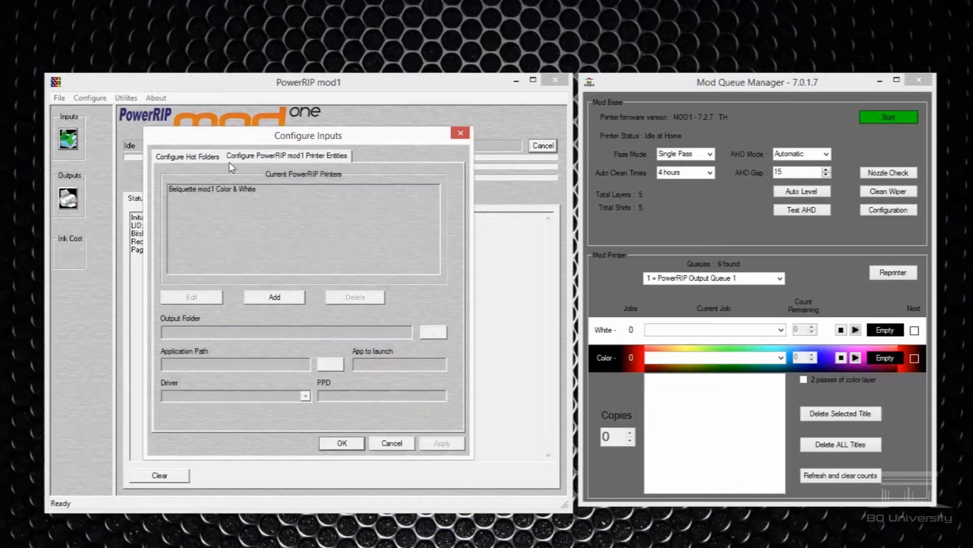
click(234, 188)
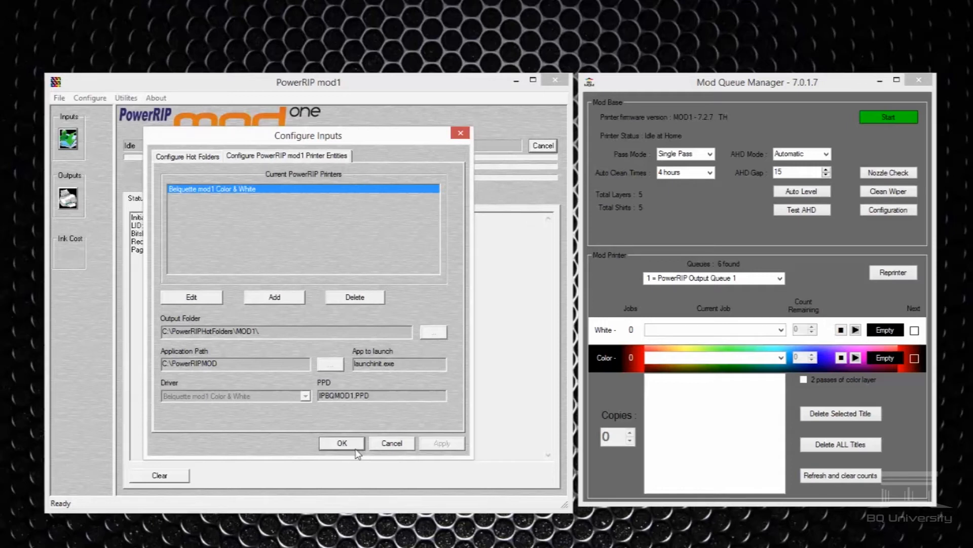
click(179, 156)
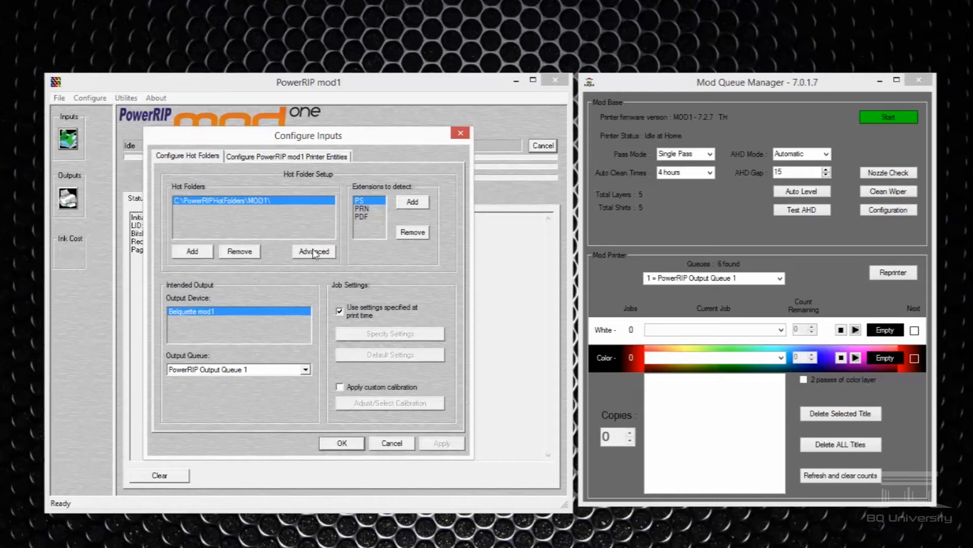
click(251, 159)
click(183, 157)
click(391, 443)
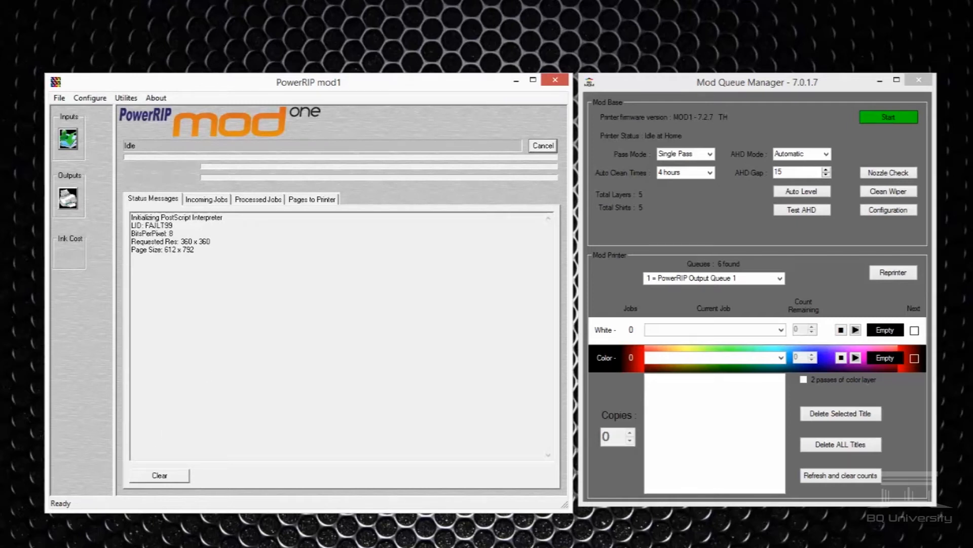
Step: Browse This PC to the OS (C:) drive and select the PowerRIPMOD folder
key(super+e)
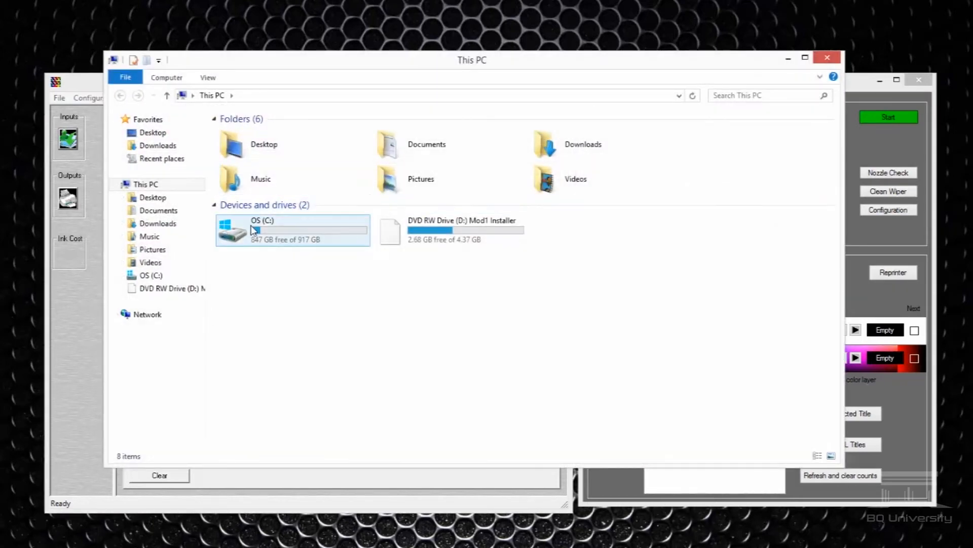
double_click(257, 234)
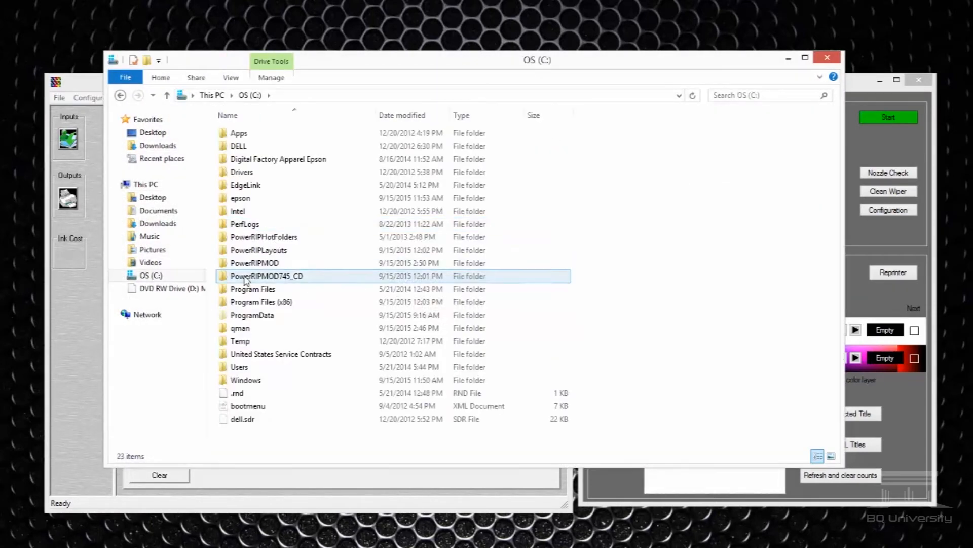
click(237, 264)
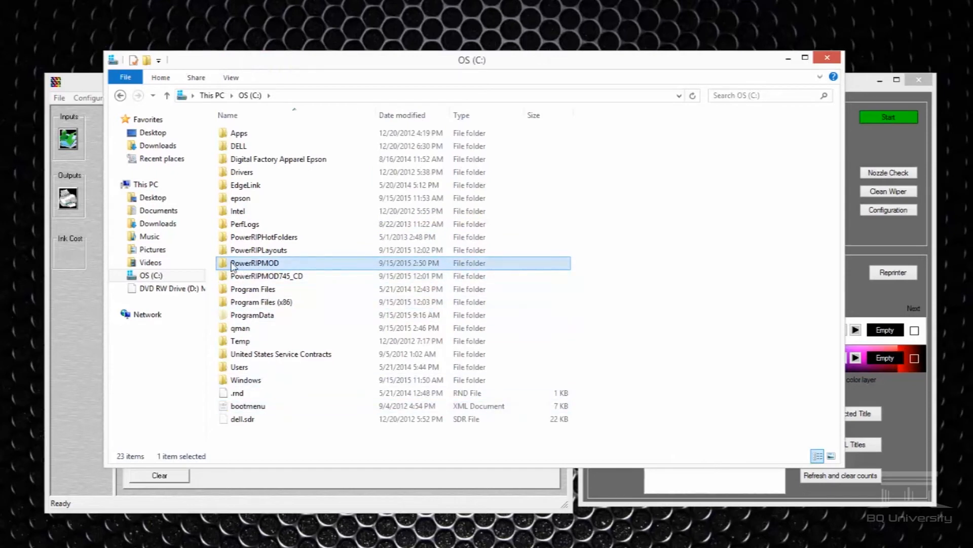
mouse_move(277, 263)
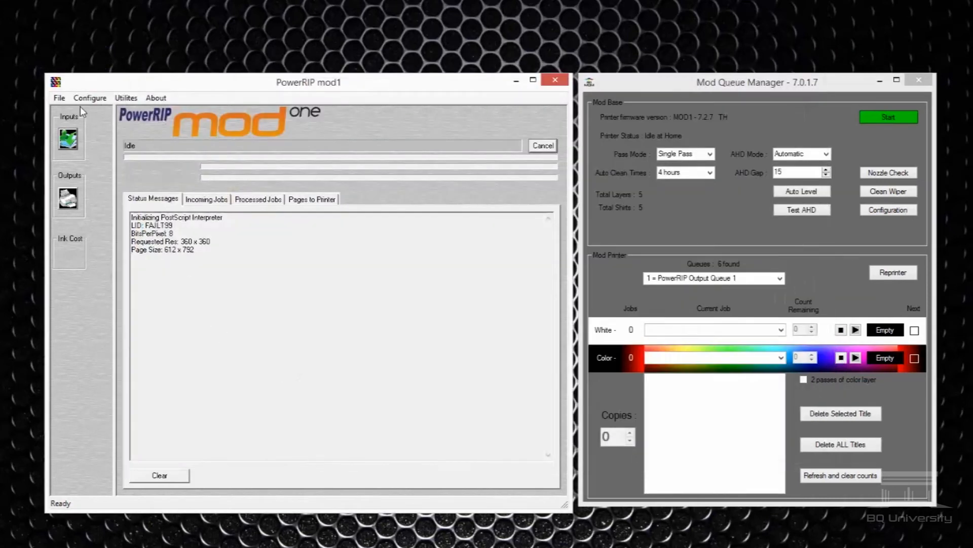
Step: Open the Configure Inputs dialog and close it without changes
click(86, 98)
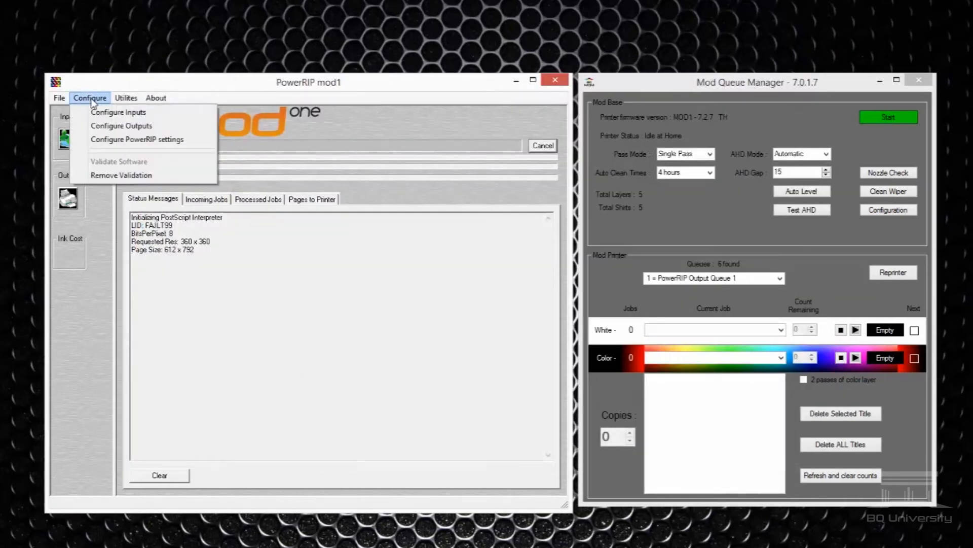
click(142, 113)
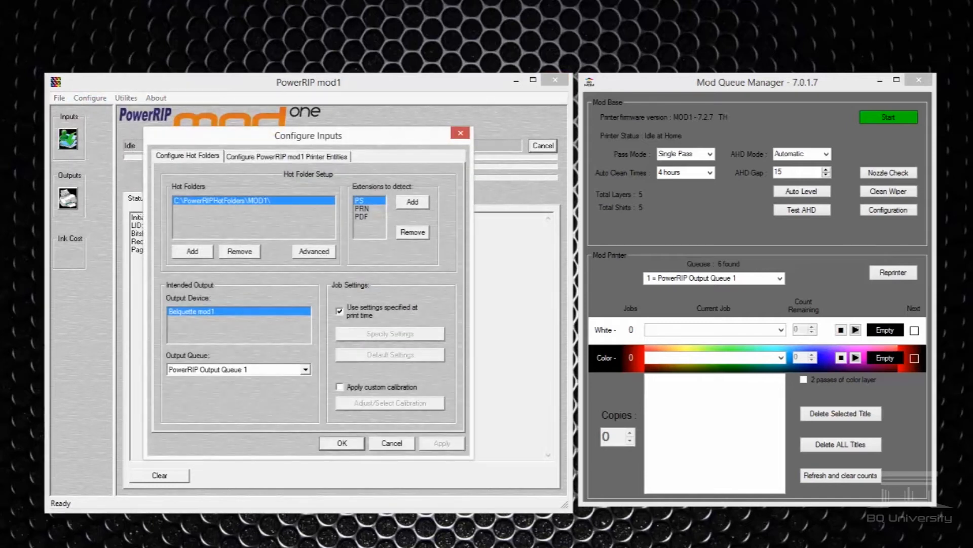
click(458, 134)
Step: In Configure Outputs, confirm PowerRIP Output Queue 1 is Ready on USB001 with 0 jobs, then close it
click(100, 102)
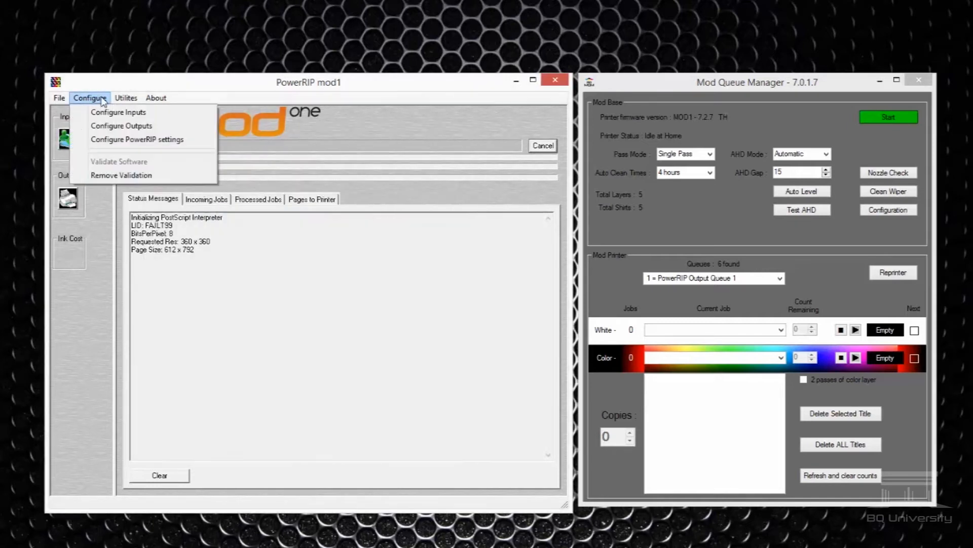
click(121, 126)
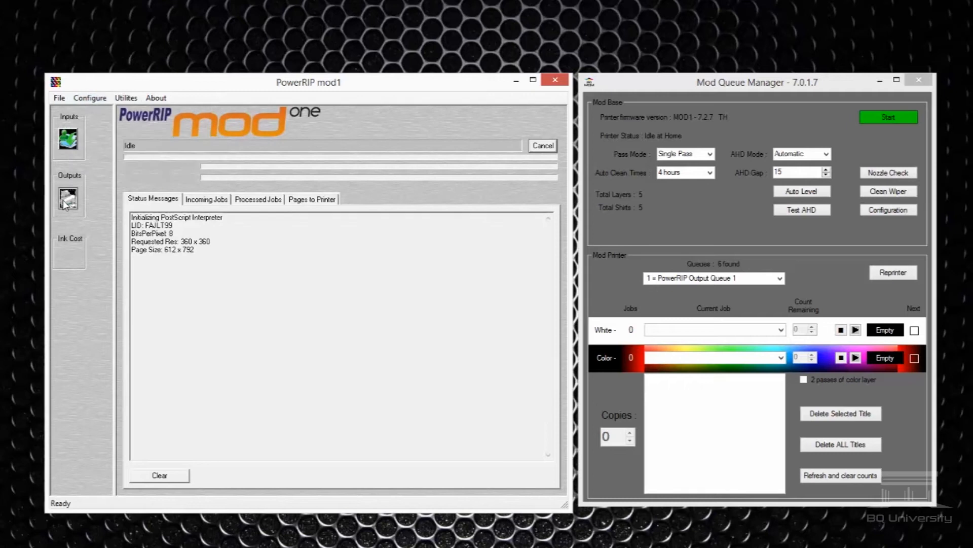
click(208, 215)
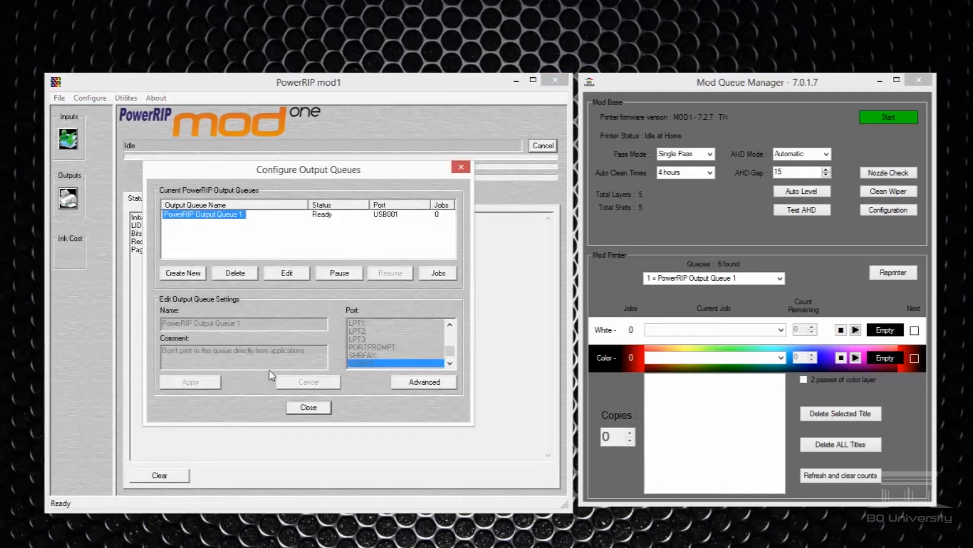
click(307, 406)
click(127, 98)
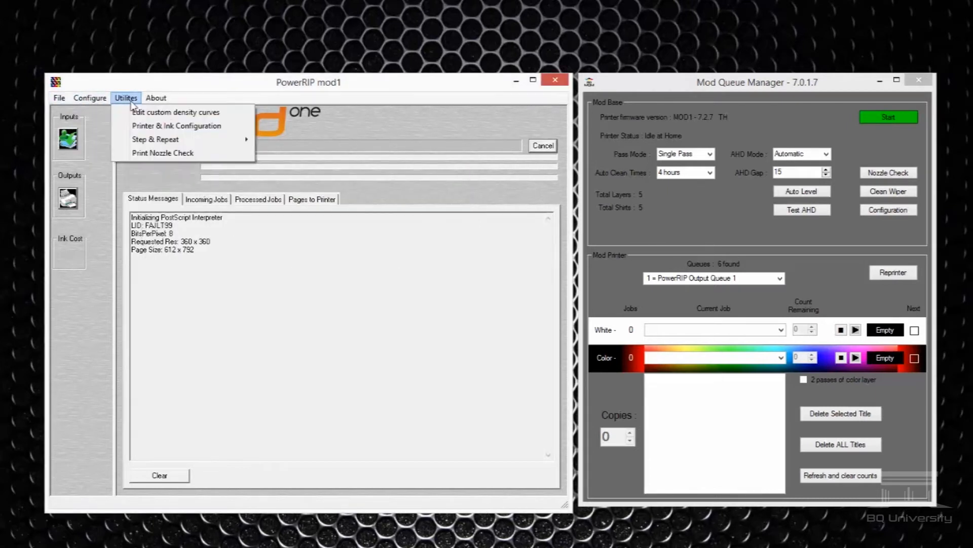
Step: In Configure PowerRIP settings, confirm job expiry of 365 days and 4 hours, then accept with OK
mouse_move(89, 98)
click(109, 146)
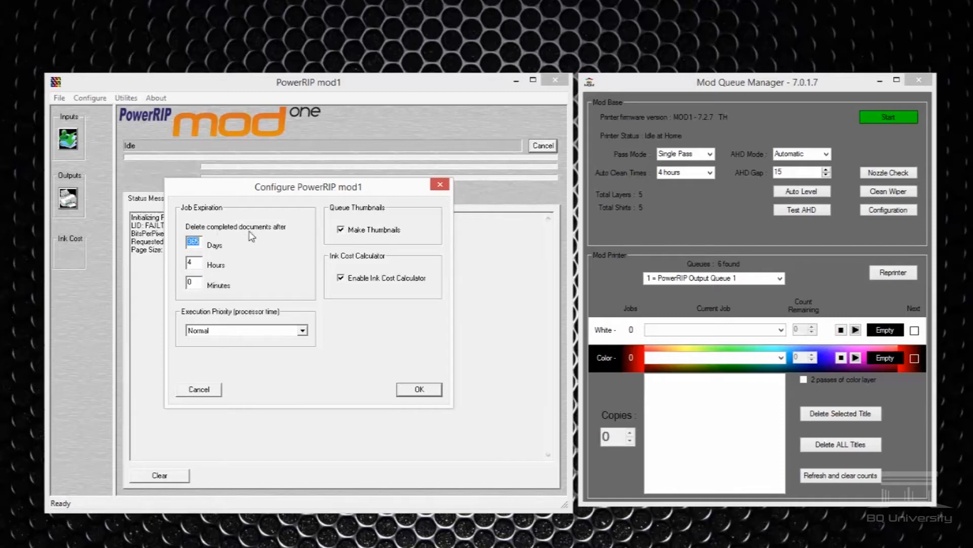
double_click(189, 261)
drag(202, 239, 186, 264)
double_click(187, 263)
text(4)
double_click(201, 242)
click(419, 391)
click(89, 97)
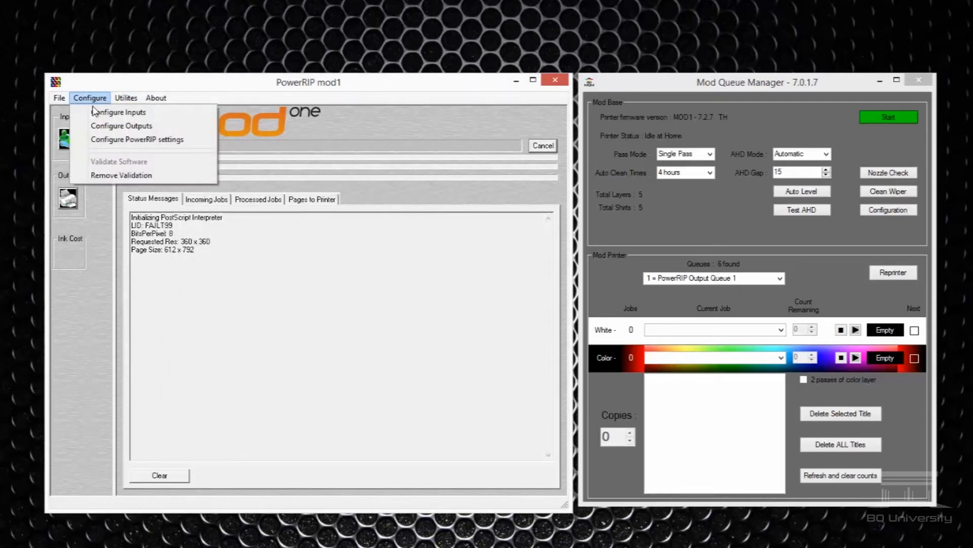
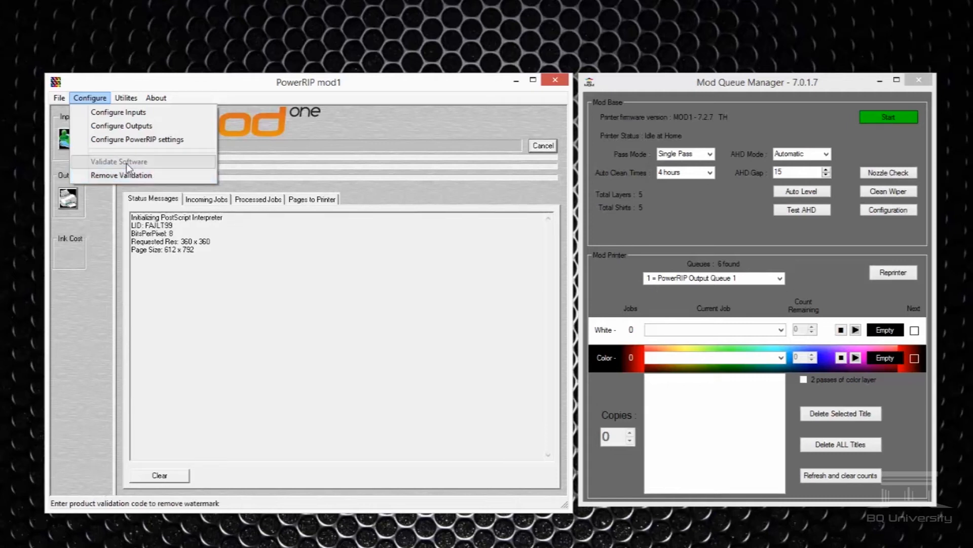
Step: Look through the Configure menu without choosing anything, then show the Utilities list
click(254, 349)
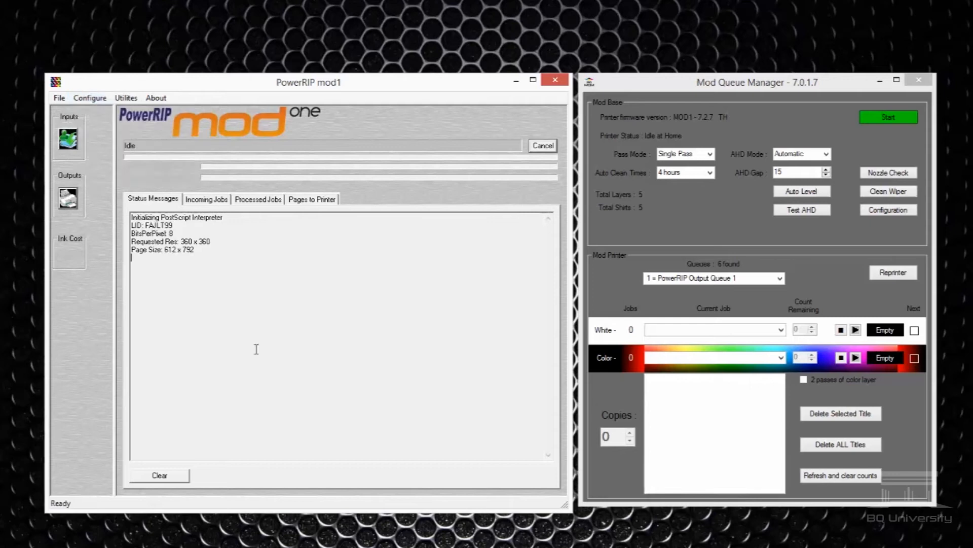
click(95, 97)
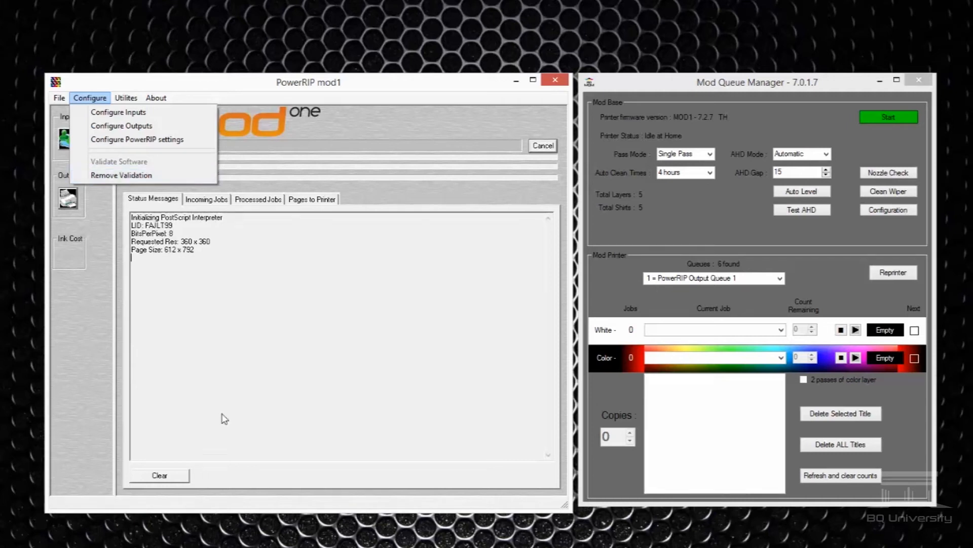
click(184, 447)
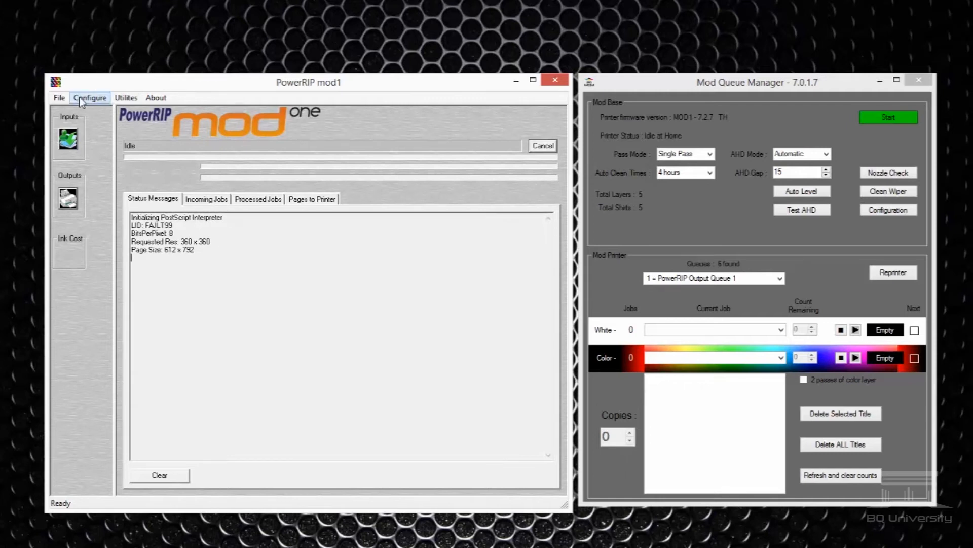
click(125, 97)
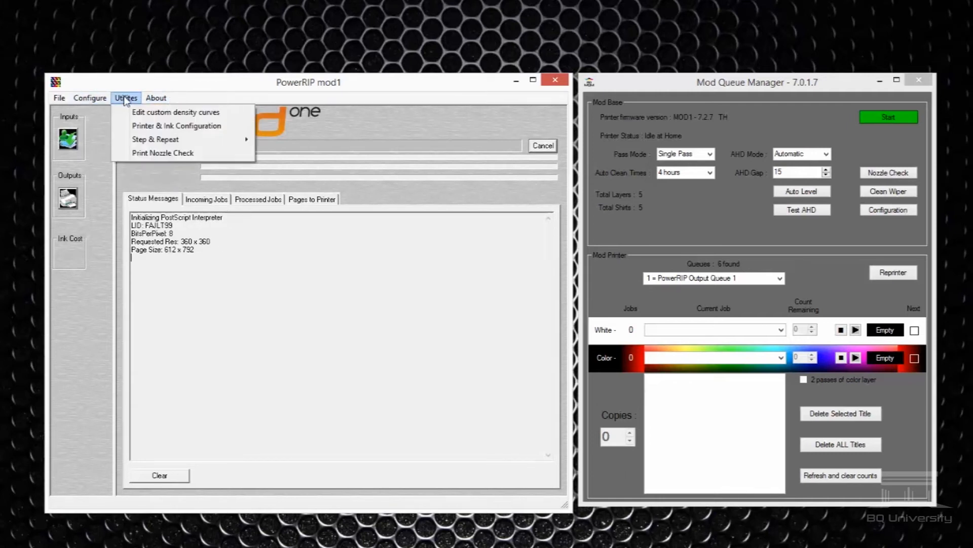
Step: Load the 50TO30 and then the WHITE curve in the density curve editor, and open File Explorer
click(146, 120)
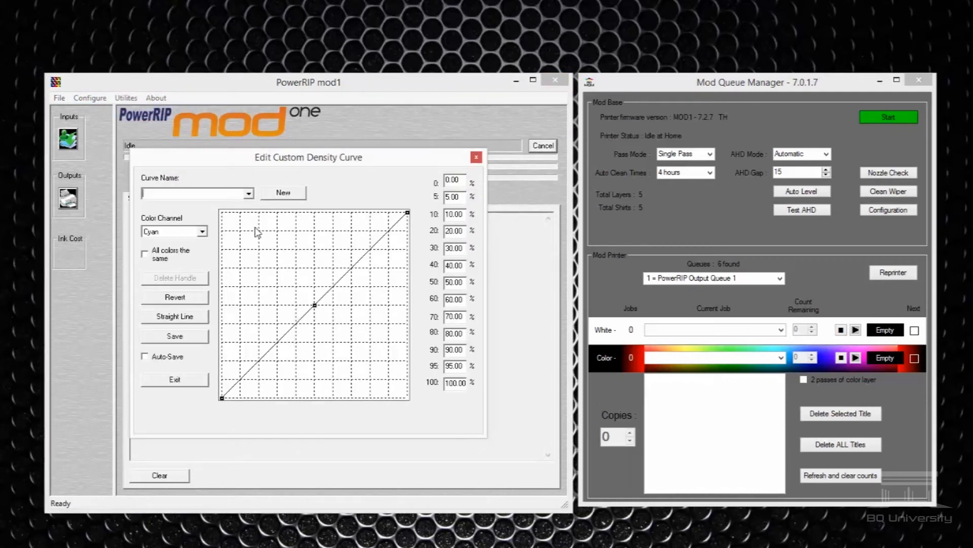
click(248, 194)
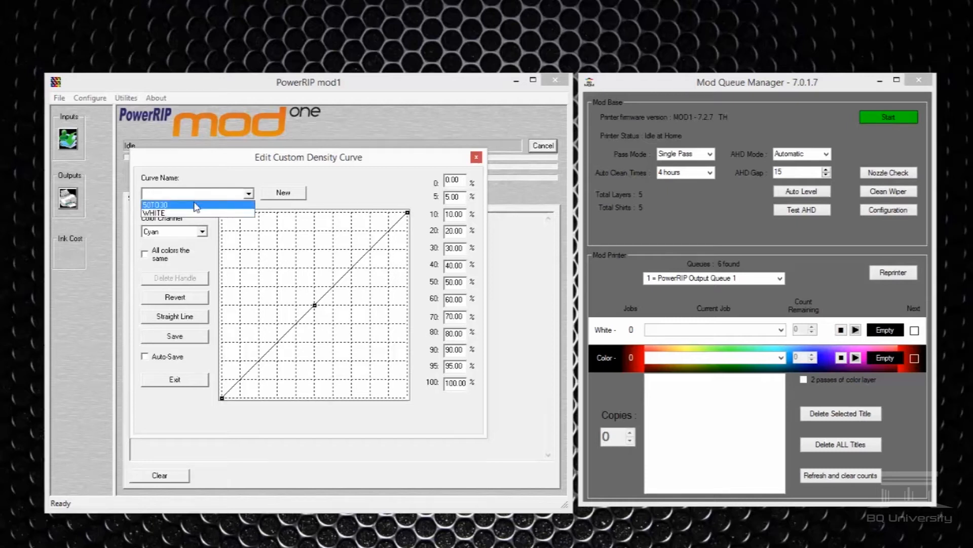
click(198, 204)
click(248, 193)
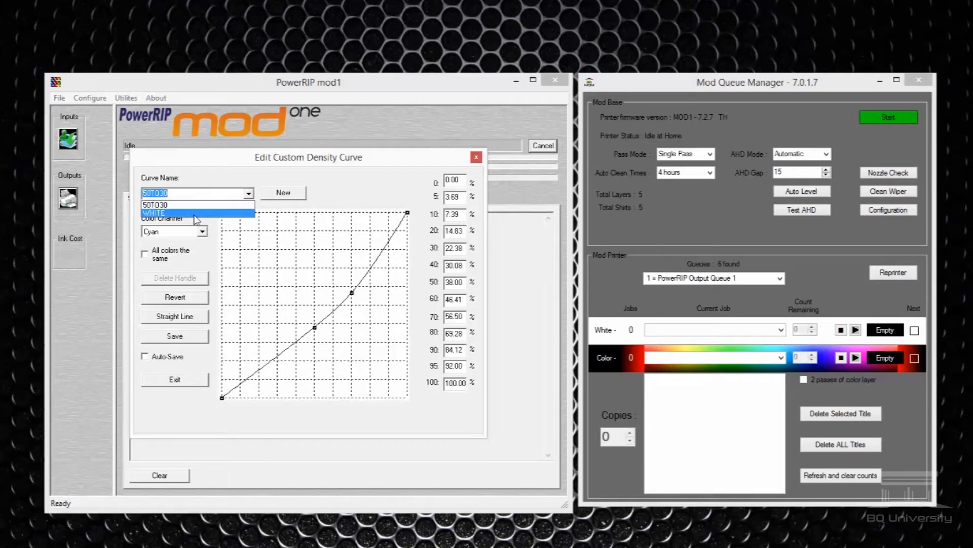
click(197, 213)
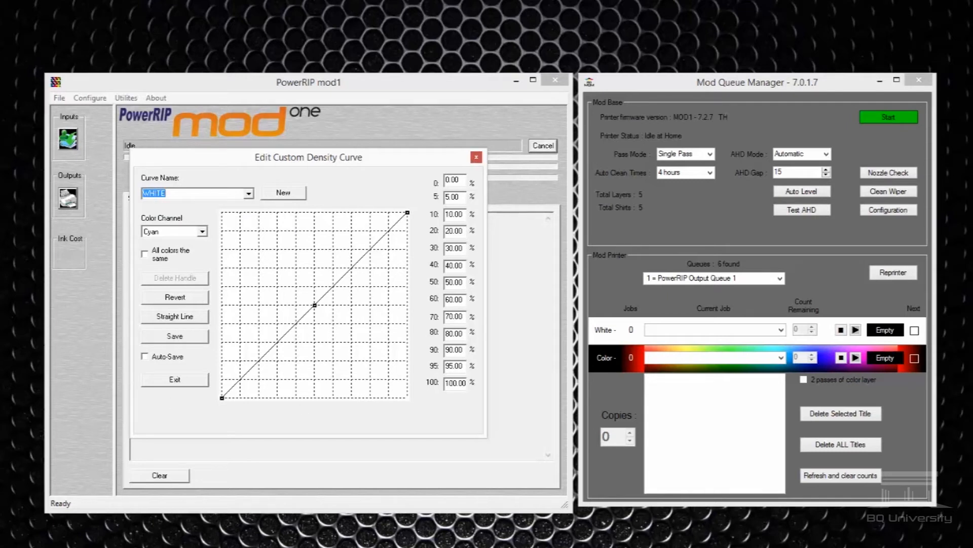
key(super+e)
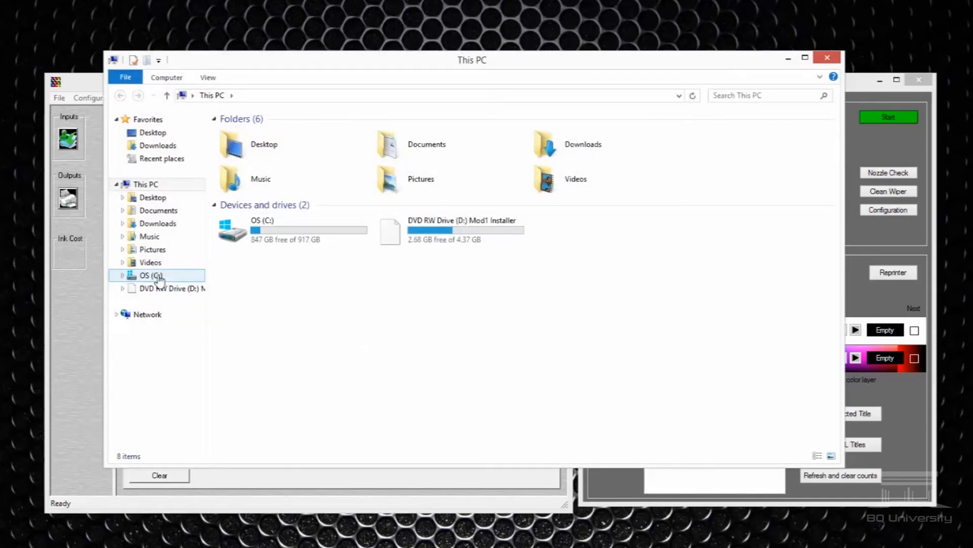
Step: Open PRMODManual from the C: PowerRIPMOD DOCS folder in Adobe Reader
click(158, 276)
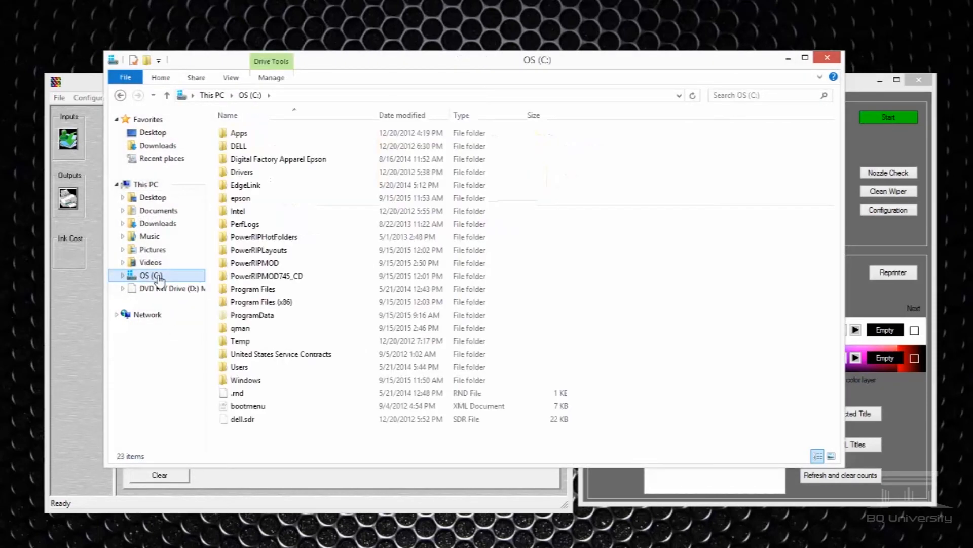
double_click(292, 269)
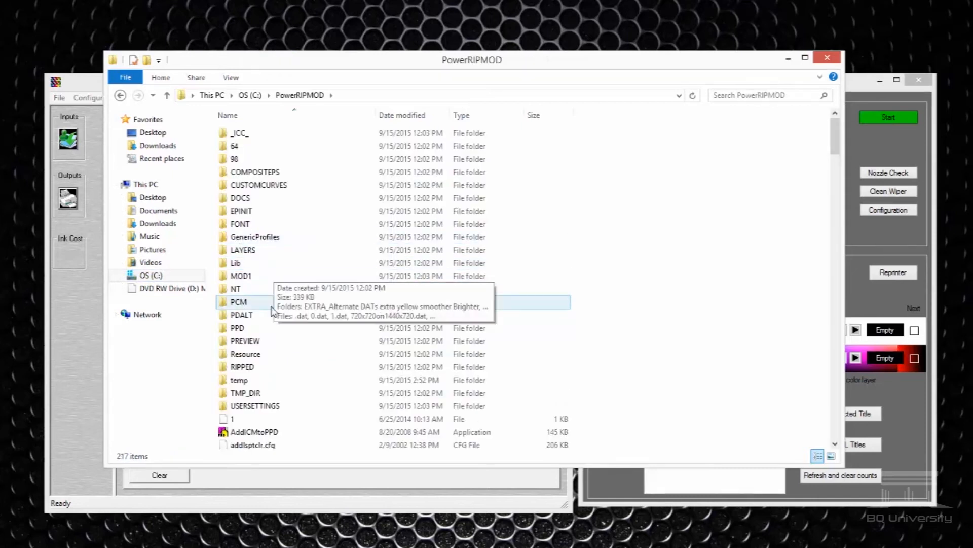
double_click(251, 199)
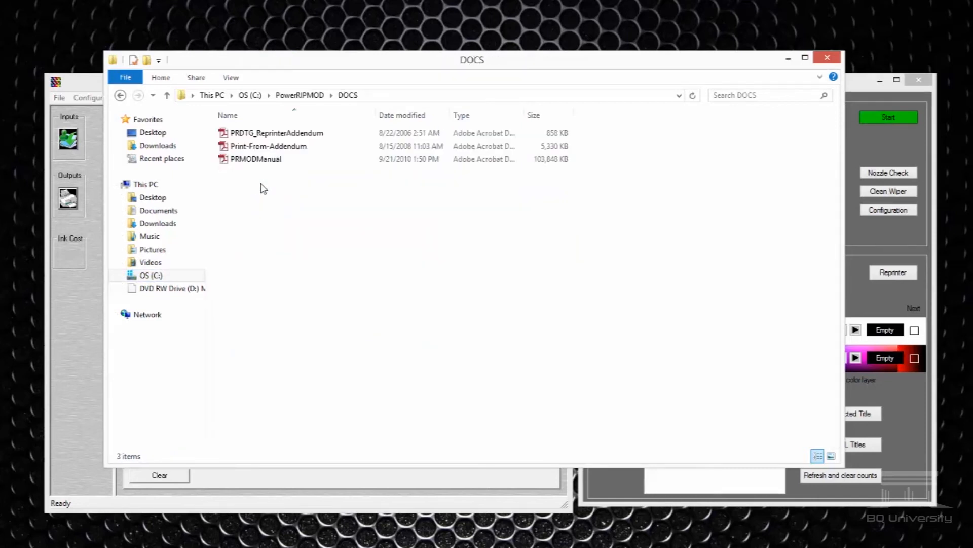
click(223, 161)
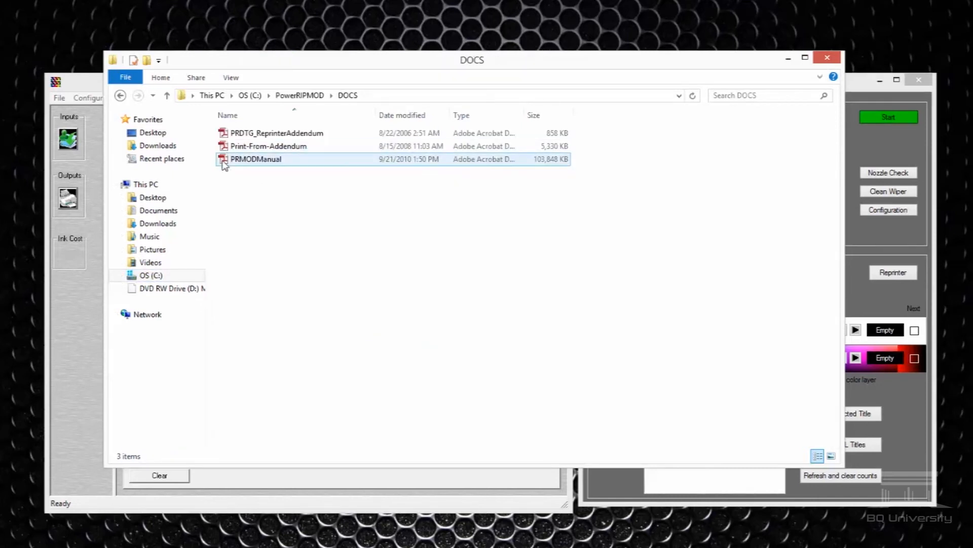
click(253, 161)
double_click(253, 161)
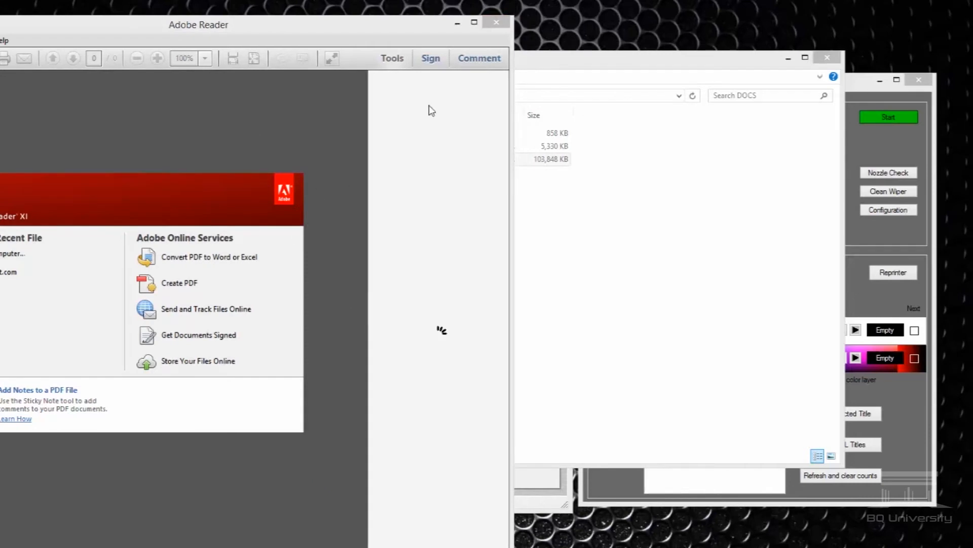
Step: Accept the Reader licence, dismiss the file size warning, skim the PRMODManual, then close it
click(574, 478)
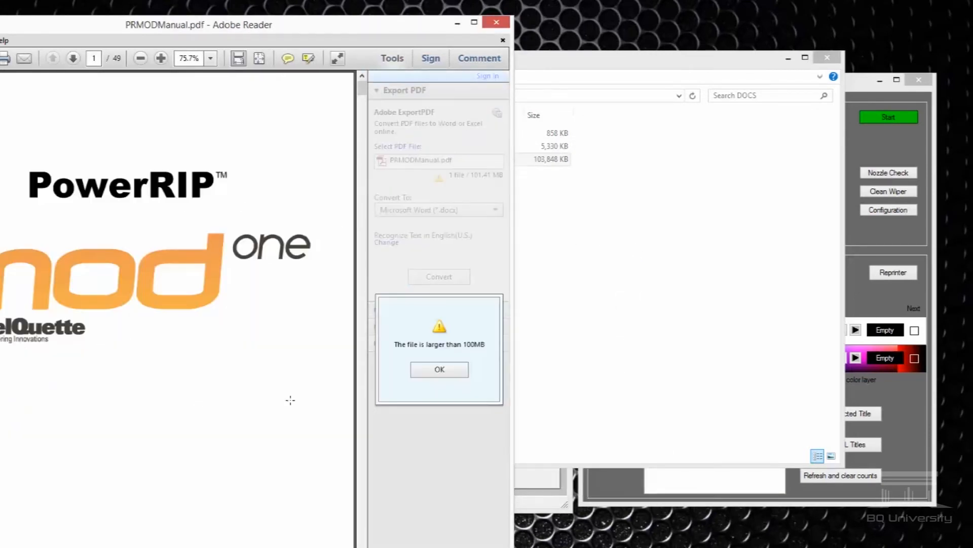
click(436, 370)
scroll(155, 373, down, 10)
scroll(147, 374, down, 20)
scroll(148, 373, up, 10)
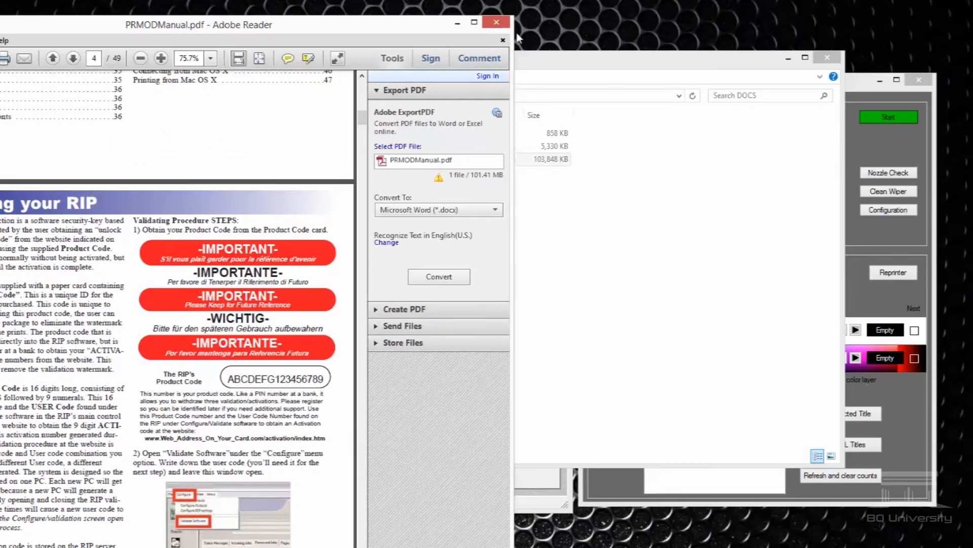
click(497, 23)
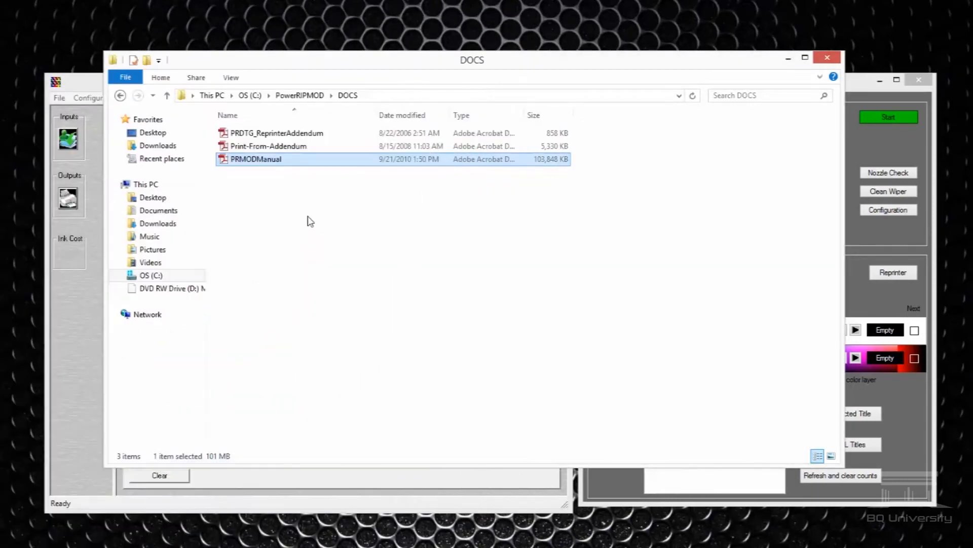
Step: Skim the Print-From-Addendum PDF, then close it and the DOCS folder window
double_click(254, 147)
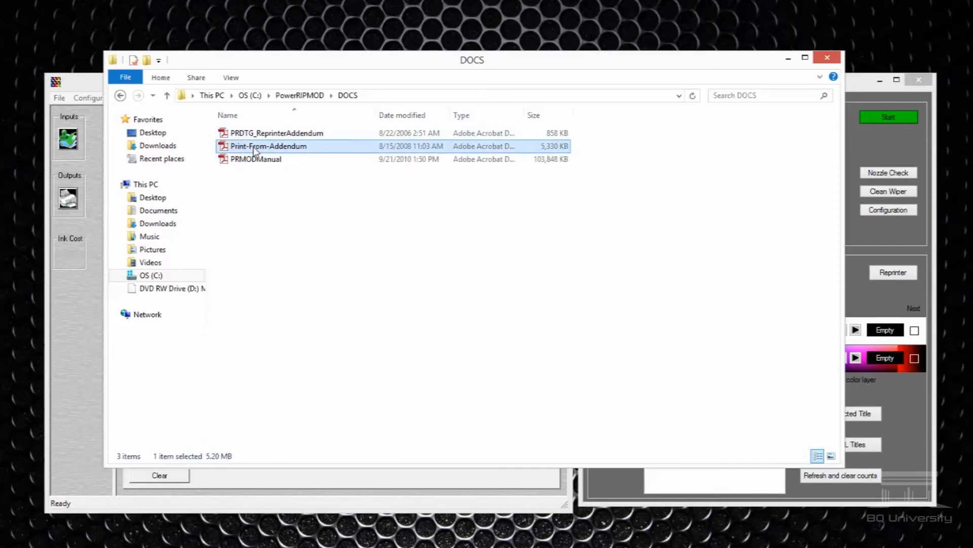
scroll(123, 327, down, 10)
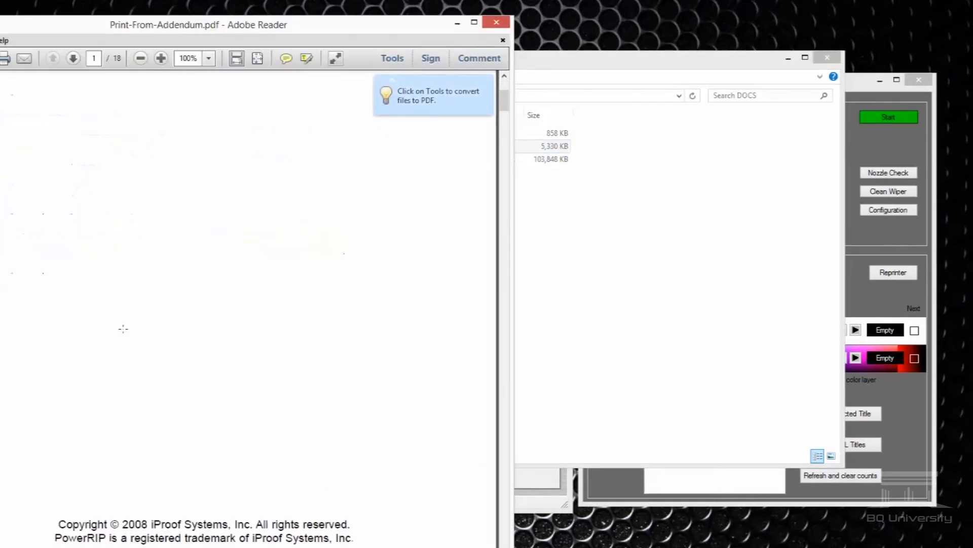
scroll(123, 327, down, 10)
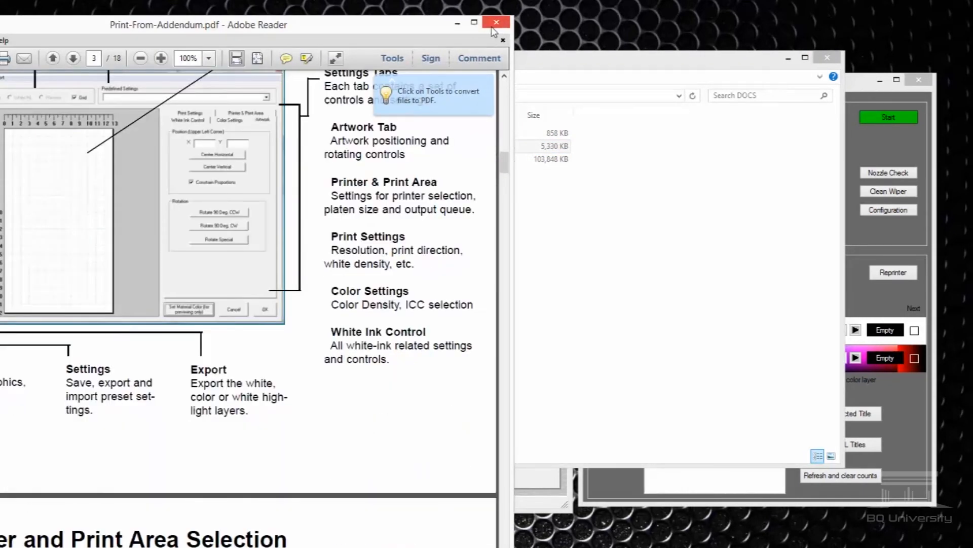
click(496, 24)
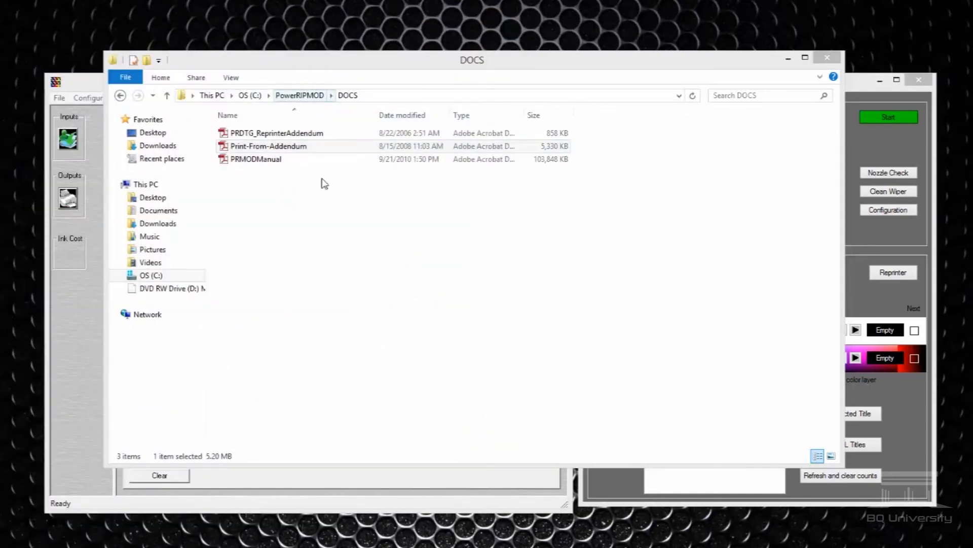
click(825, 60)
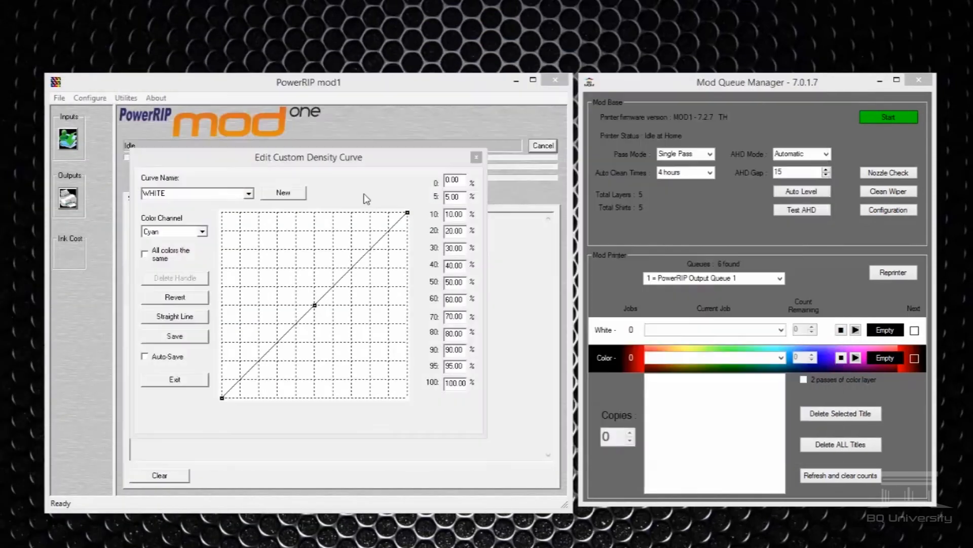
Step: In Printer & Ink Configuration, keep Belquette mod1 with No step & repeat, and view ink settings
click(477, 159)
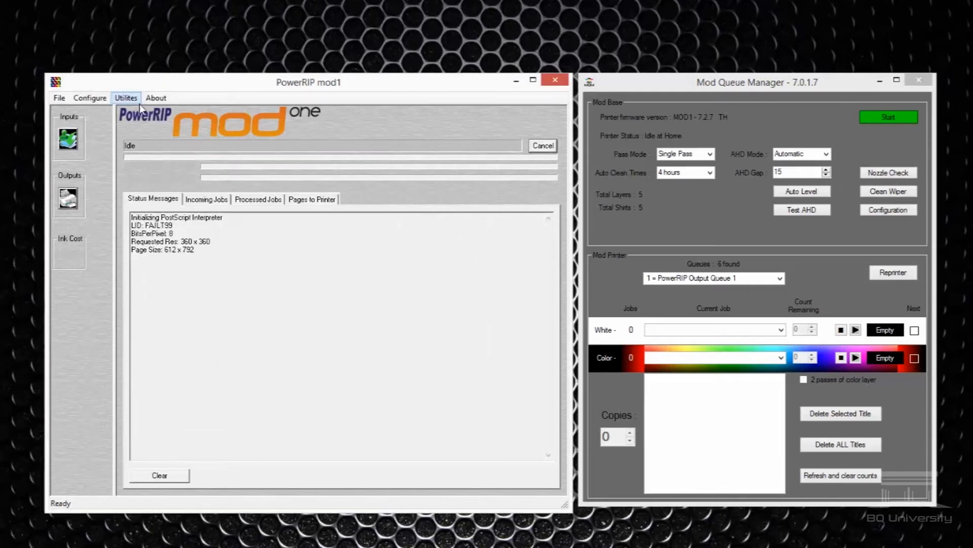
click(126, 98)
click(159, 126)
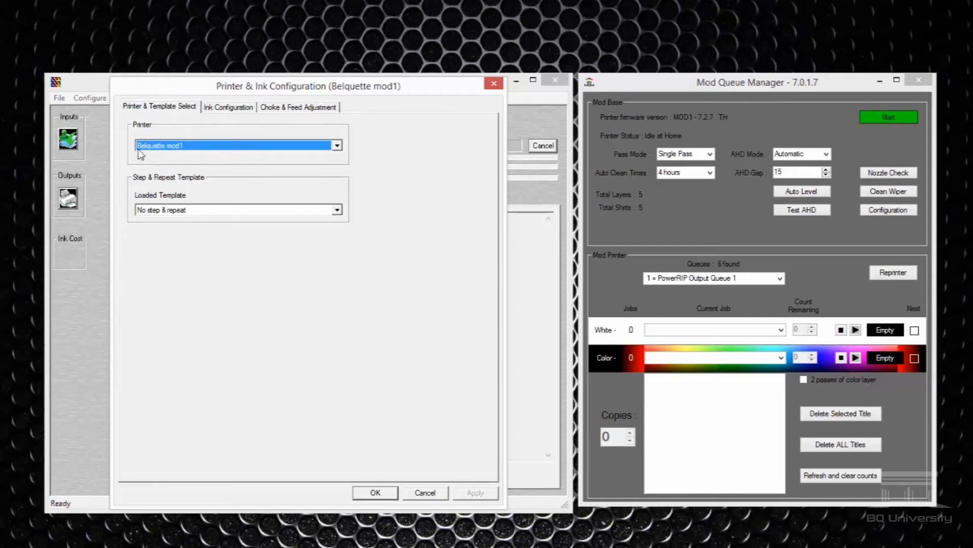
click(162, 146)
click(200, 144)
click(144, 213)
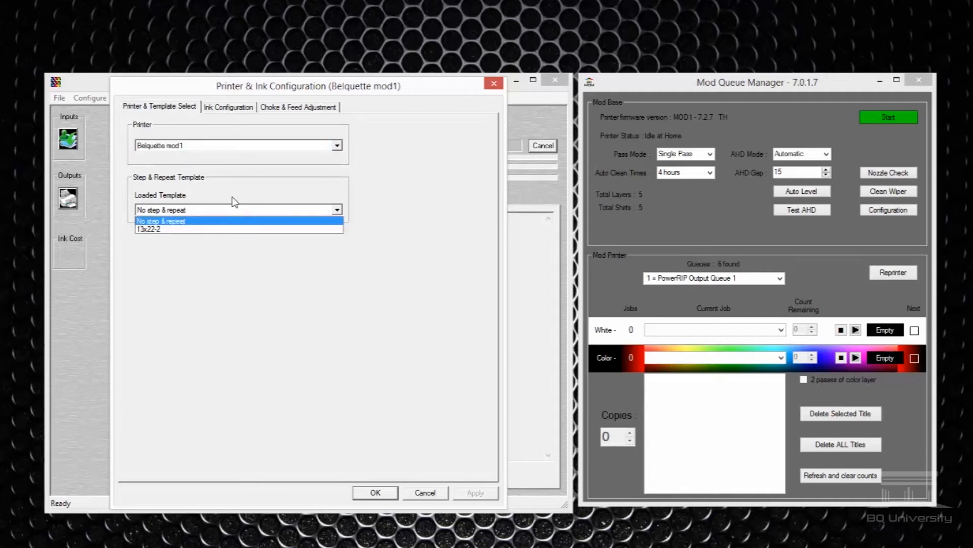
click(204, 220)
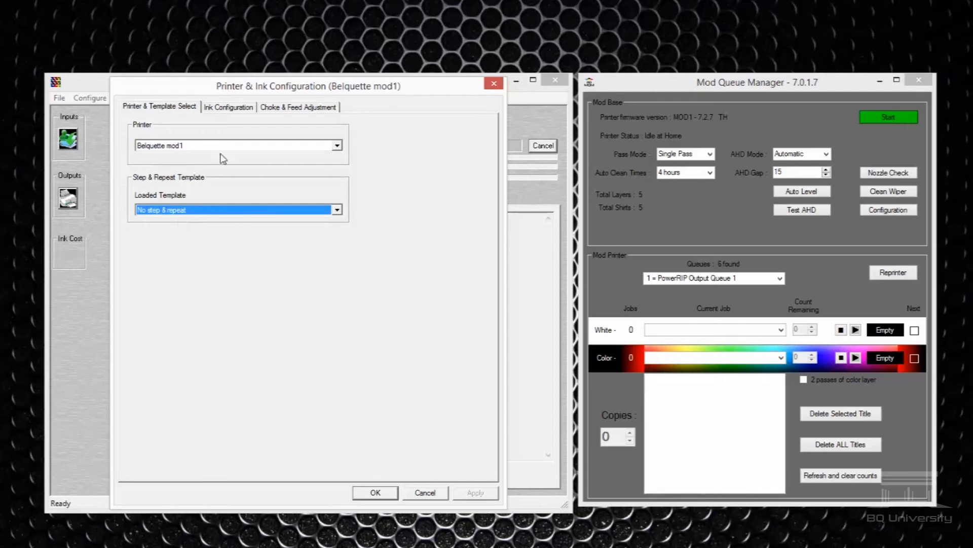
mouse_move(430, 94)
mouse_down()
mouse_move(507, 399)
mouse_move(423, 102)
mouse_up()
click(252, 115)
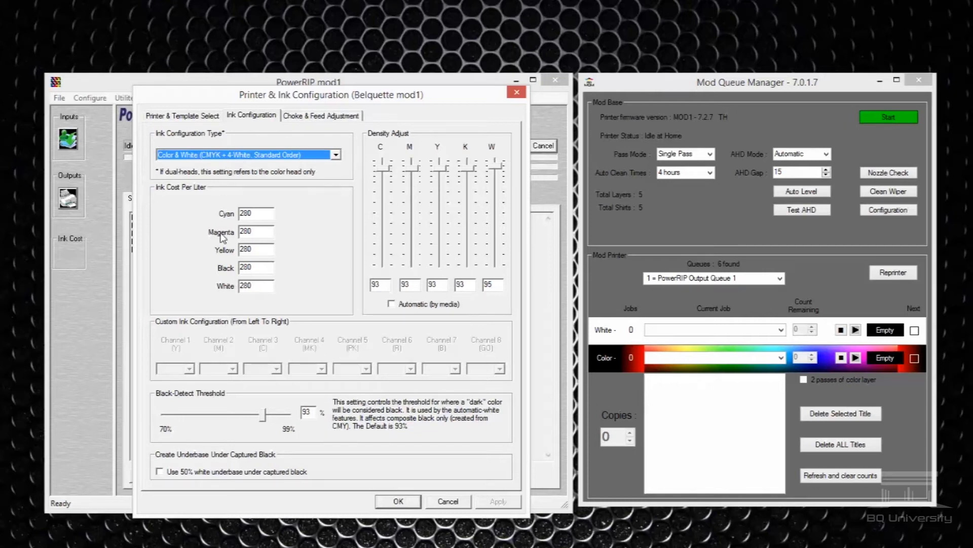
Step: Check the cyan density of 93 and white density of 95, then view Choke & Feed Adjustment
click(377, 285)
double_click(376, 285)
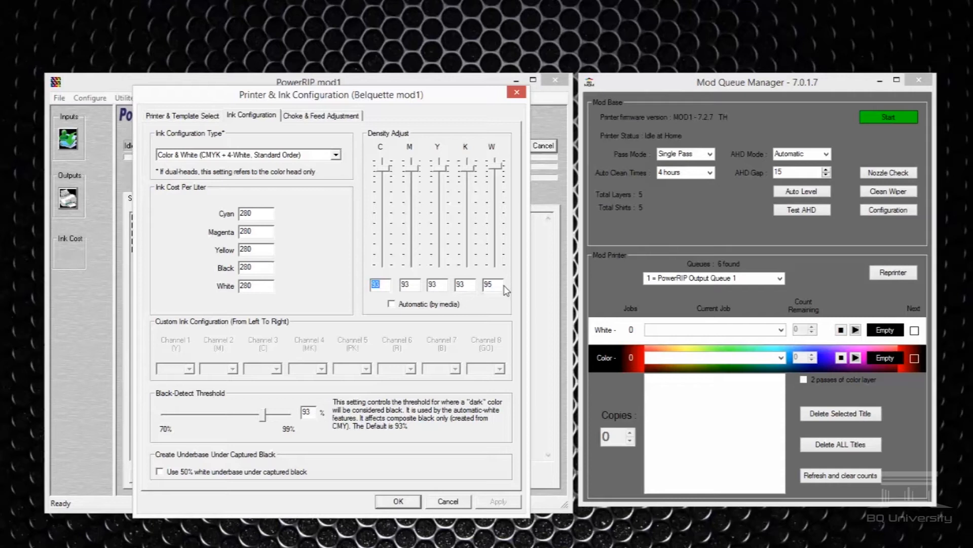
double_click(488, 284)
click(309, 117)
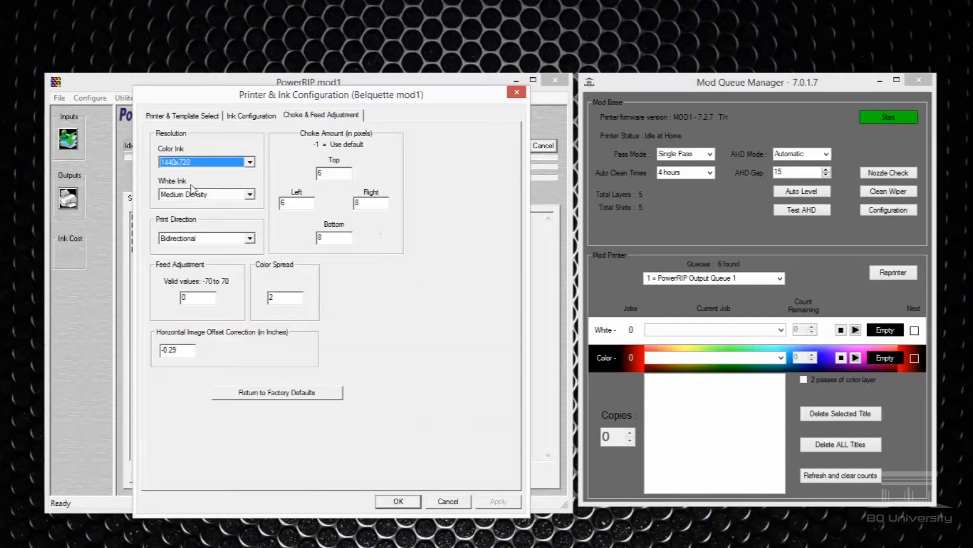
Step: Set the color ink resolution to 1440x1440 and review its choke values, starting at 16 top
click(218, 168)
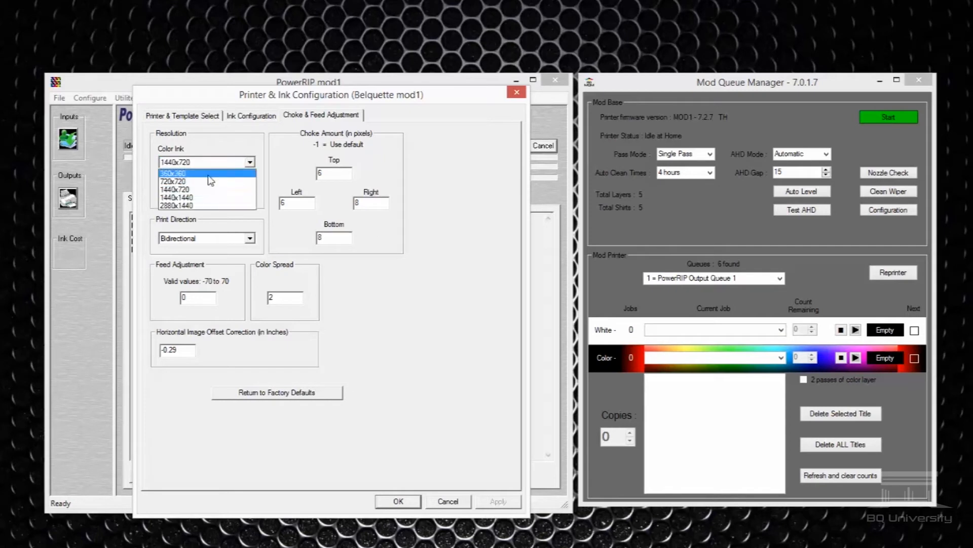
click(200, 203)
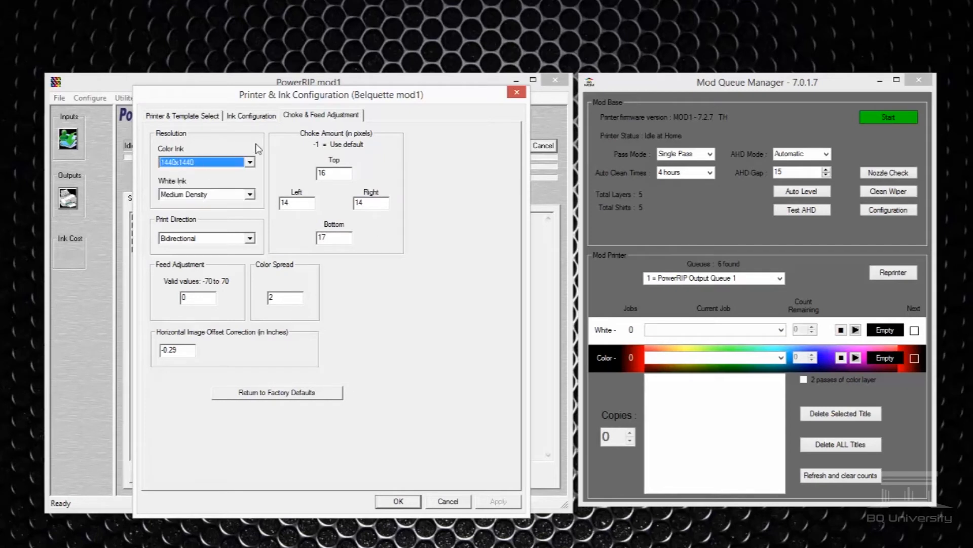
click(266, 115)
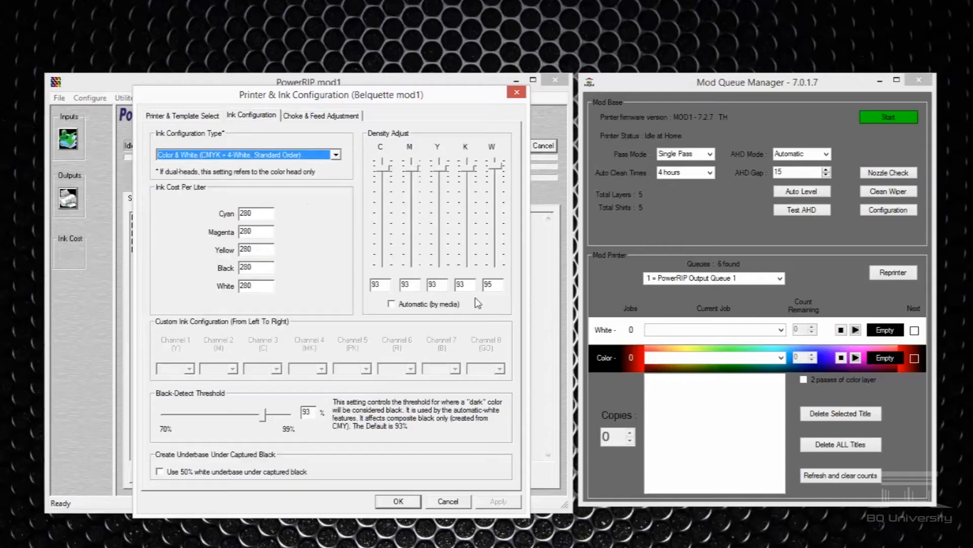
click(343, 117)
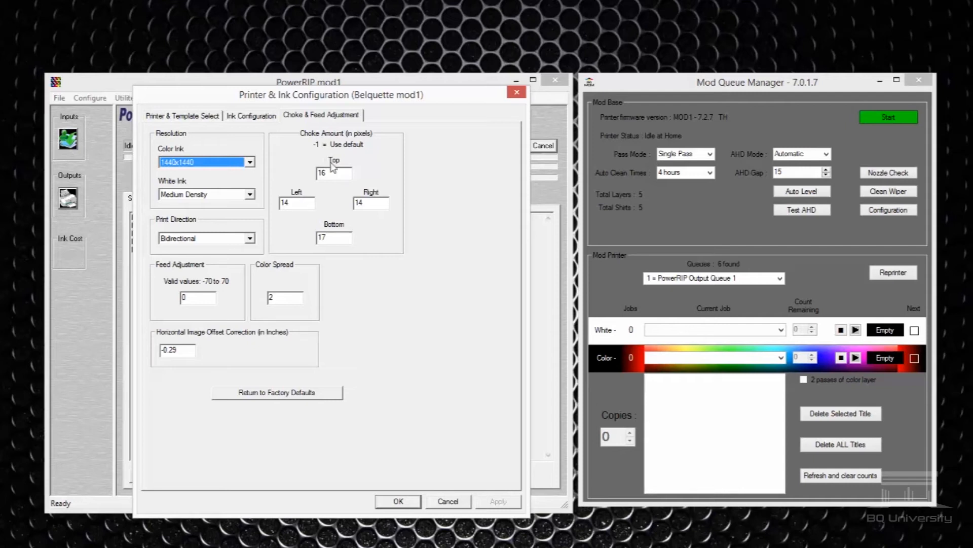
click(250, 117)
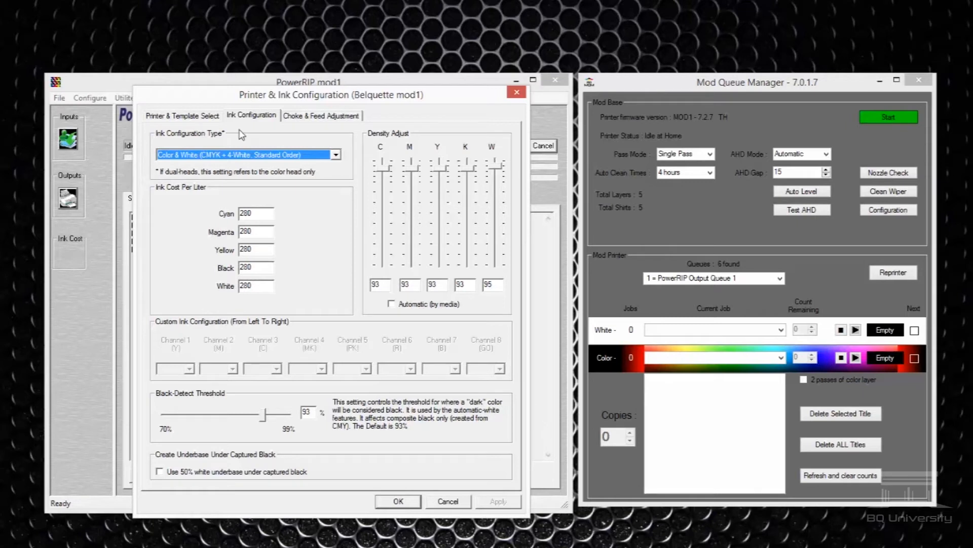
click(311, 116)
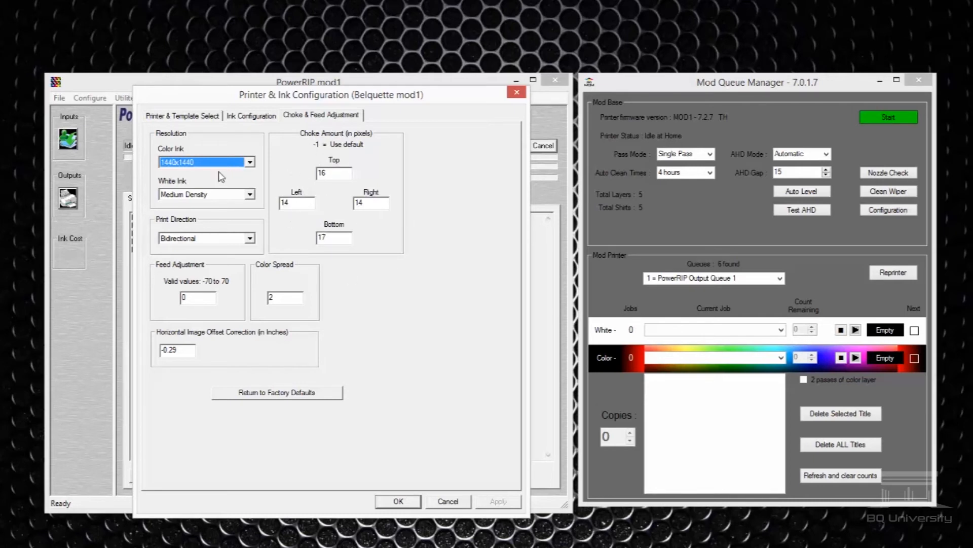
double_click(333, 173)
click(256, 120)
click(305, 116)
Step: Enter 1440x1440 choke amounts of -1 for top, left and right, and 21 for bottom
drag(339, 173, 311, 173)
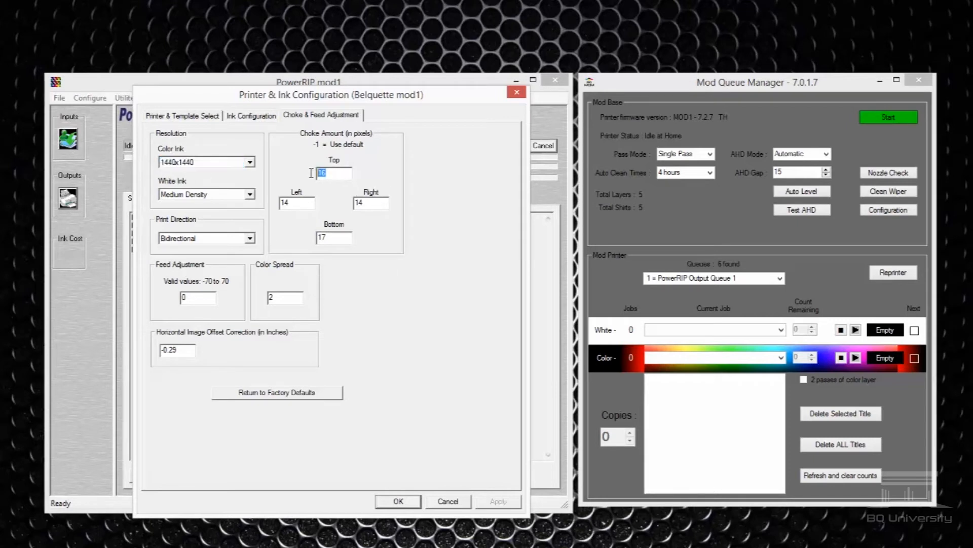
text(-)
key(Tab)
click(321, 174)
key(Tab)
text(-1)
key(Tab)
text(-1)
key(Tab)
text(2)
Step: Select the top choke value of -1 and the bottom value of 21 to check them
click(333, 177)
double_click(325, 174)
double_click(323, 237)
Step: Save the 1440x1440 choke settings and switch the color ink resolution back to 1440x720
drag(333, 239, 317, 240)
click(249, 162)
click(202, 195)
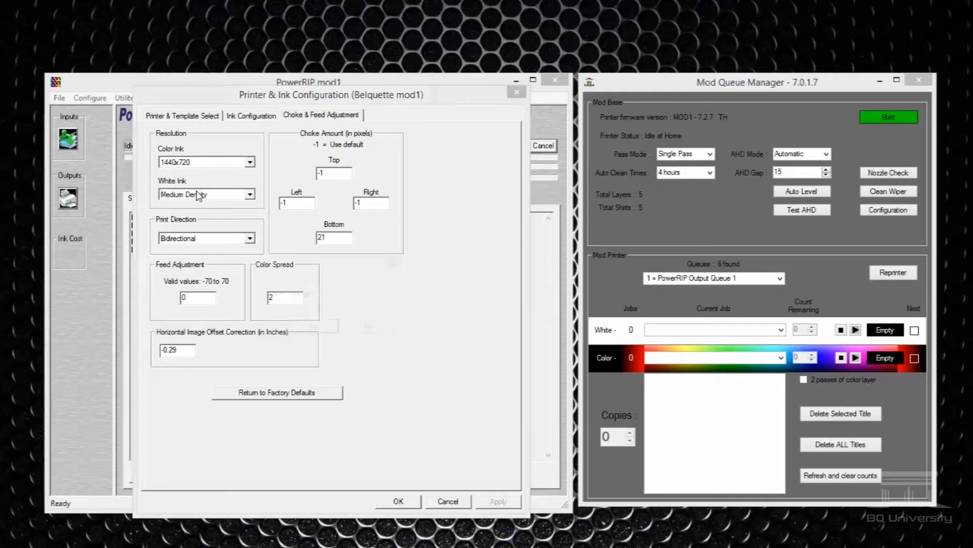
click(312, 330)
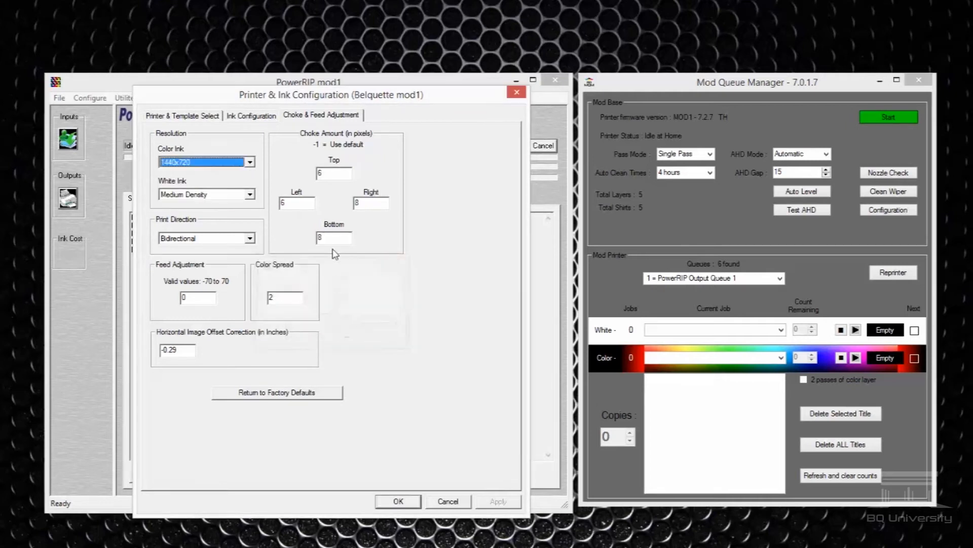
Step: Set 1440x720 choke amounts to -1 for top, left and right, and 12 for bottom
double_click(337, 174)
text(-)
key(Tab)
text(-1)
key(Tab)
text(-1)
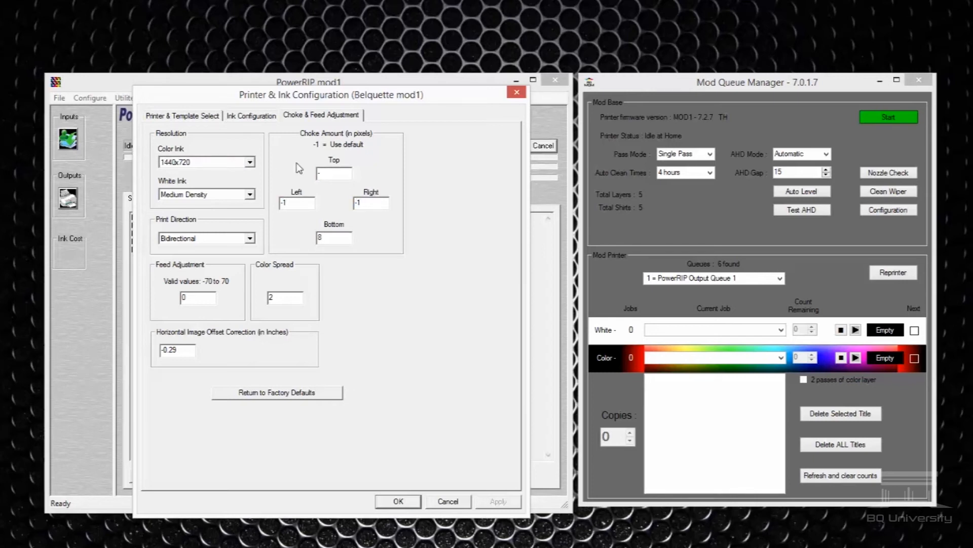
click(328, 173)
text(1)
double_click(323, 238)
text(12)
Step: Check feed adjustment and color spread 2, keep the horizontal offset at -0.29, then close
click(197, 300)
click(278, 297)
drag(278, 297, 260, 306)
click(188, 350)
key(BackSpace)
text(5)
key(BackSpace)
text(9)
click(394, 503)
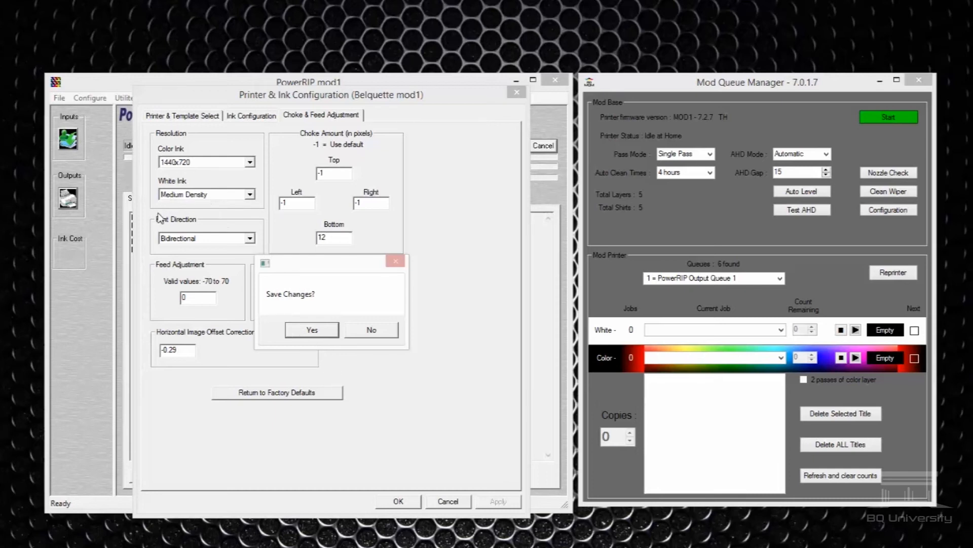
Step: Confirm saving the printer and ink configuration changes, then show the Utilities list again
click(319, 330)
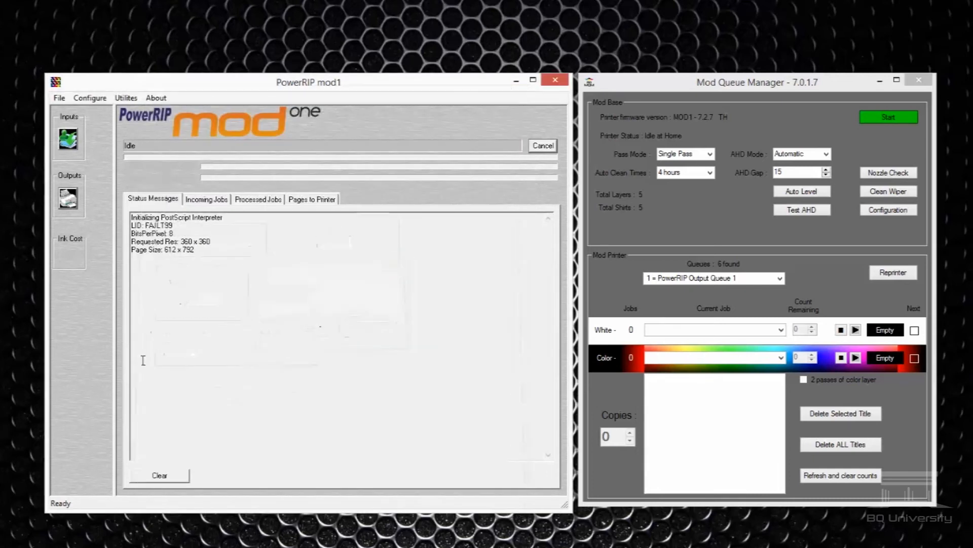
click(126, 99)
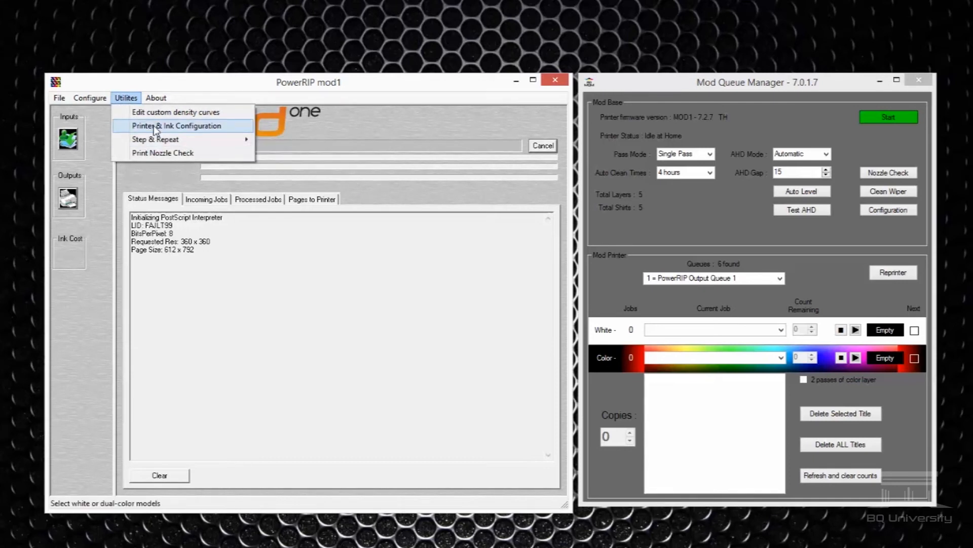
mouse_move(160, 143)
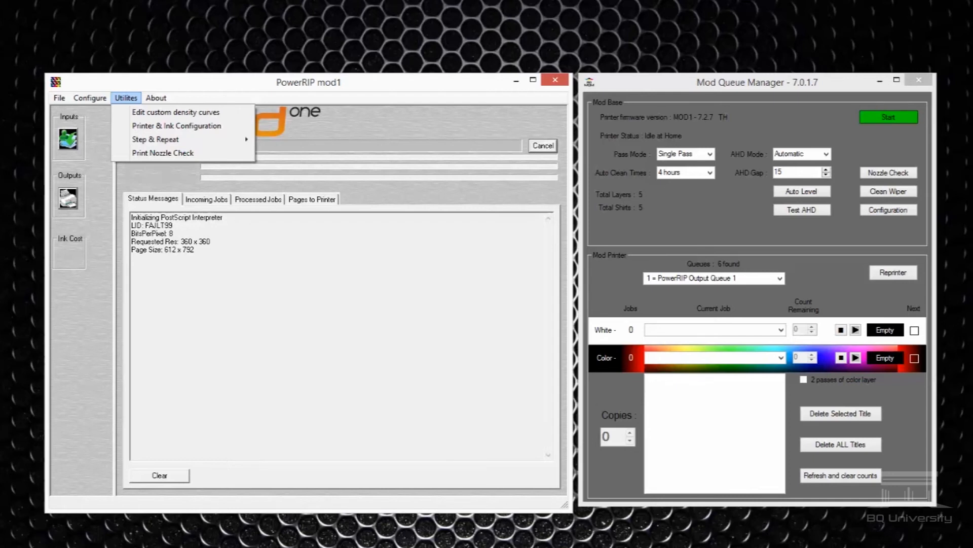
click(176, 125)
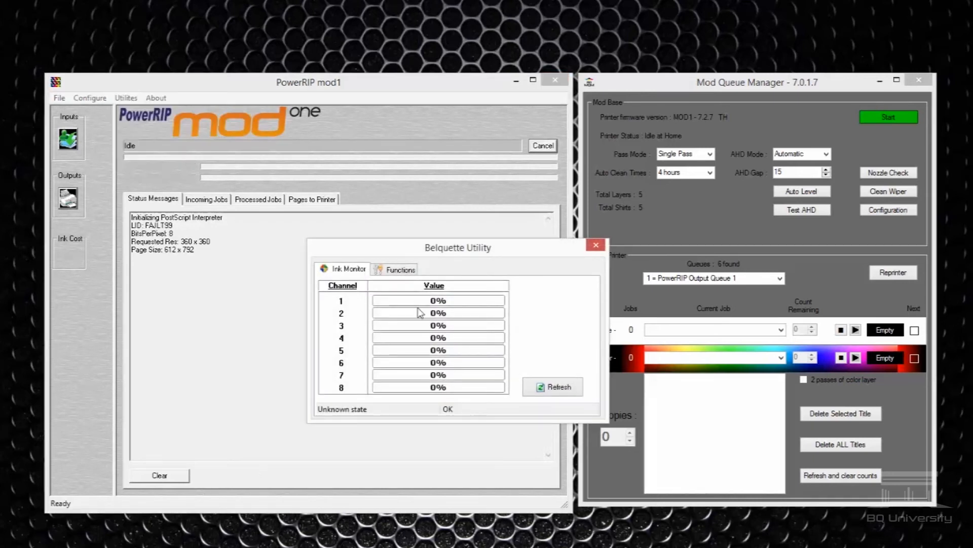
click(401, 270)
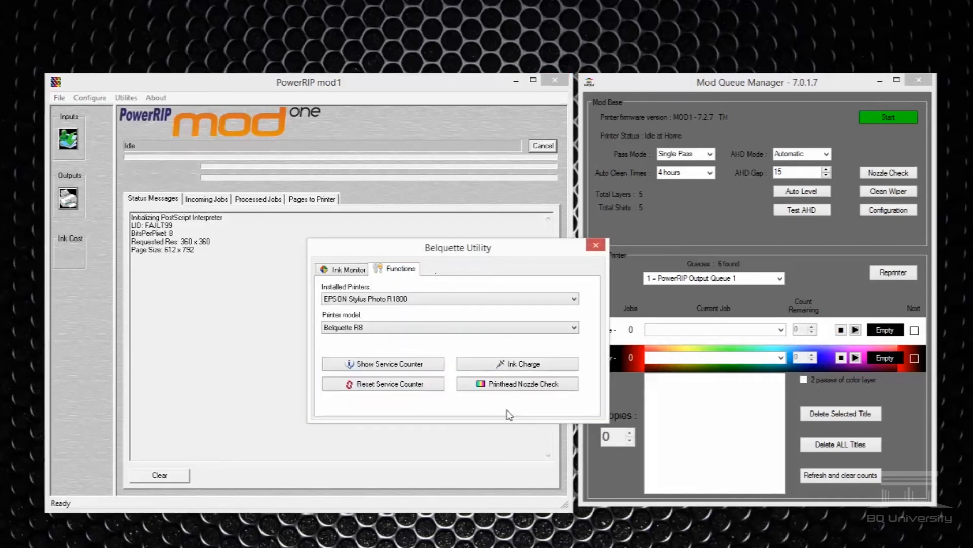
click(596, 244)
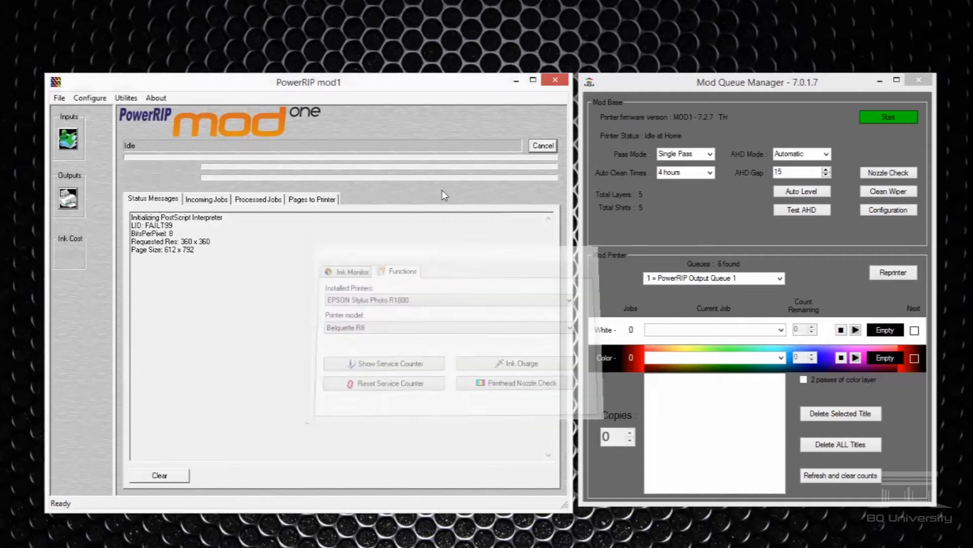
click(126, 98)
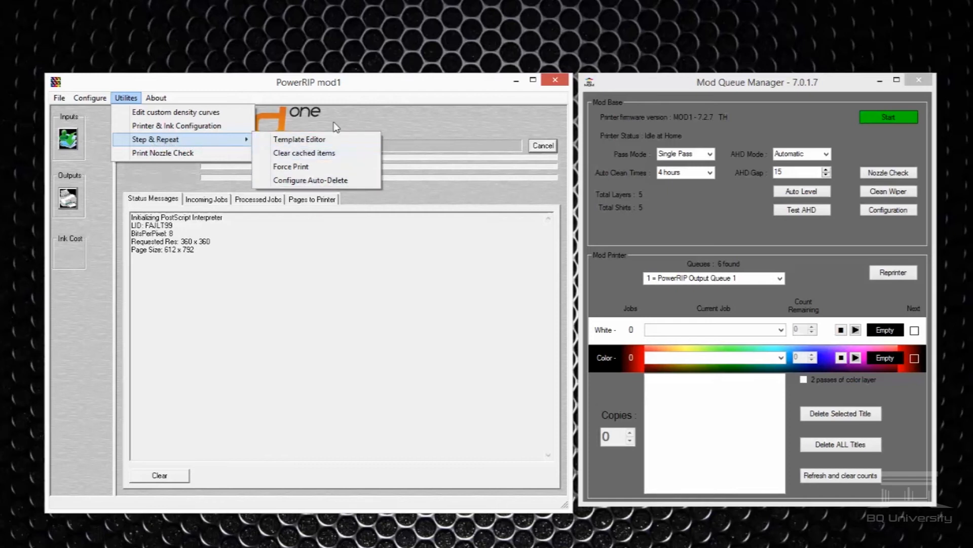
Step: Open the Step & Repeat Template Editor, which lists the 13x22-2 template, and show its File menu
click(317, 139)
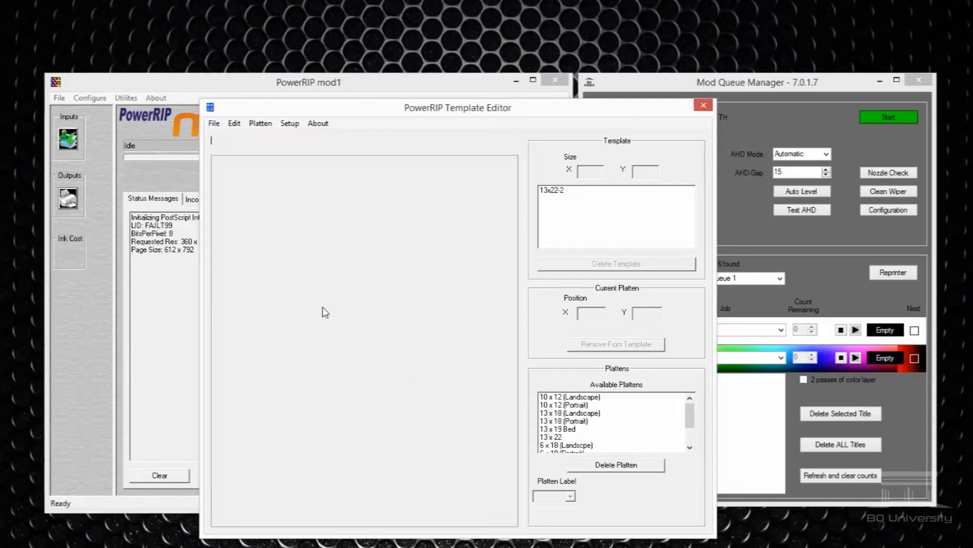
click(215, 126)
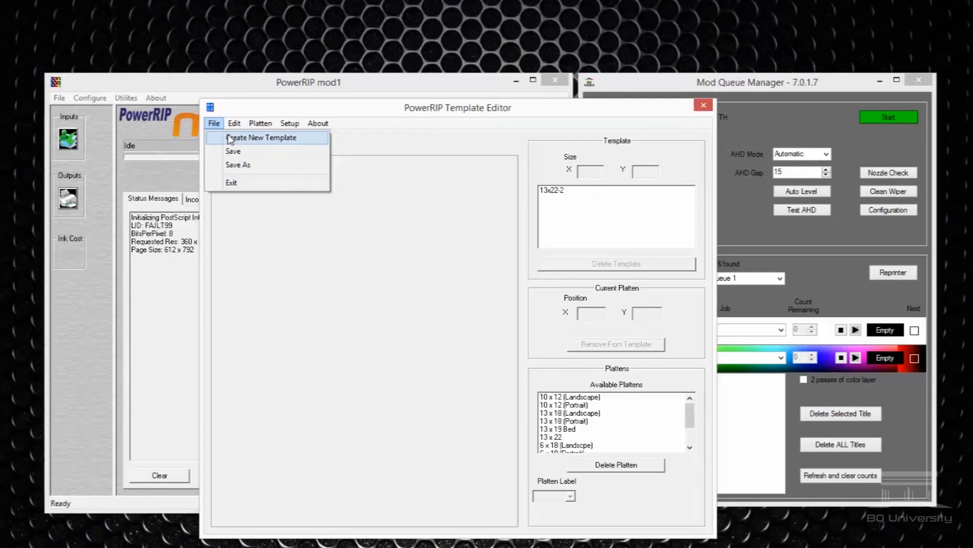
Step: Create a new template named Left Chest sized 13 x 19
click(229, 139)
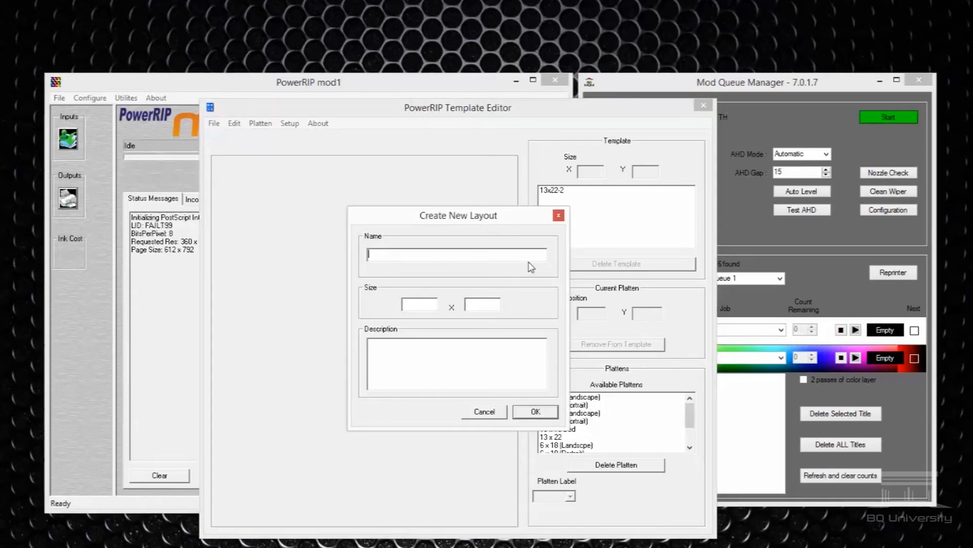
text(Left Chest)
key(Tab)
text(13)
key(Tab)
text(19)
click(529, 407)
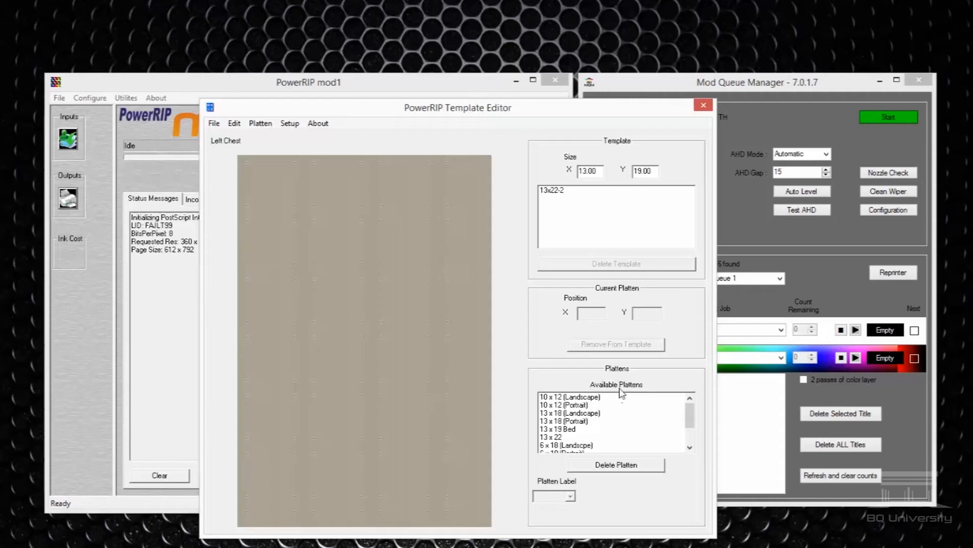
drag(694, 423, 693, 448)
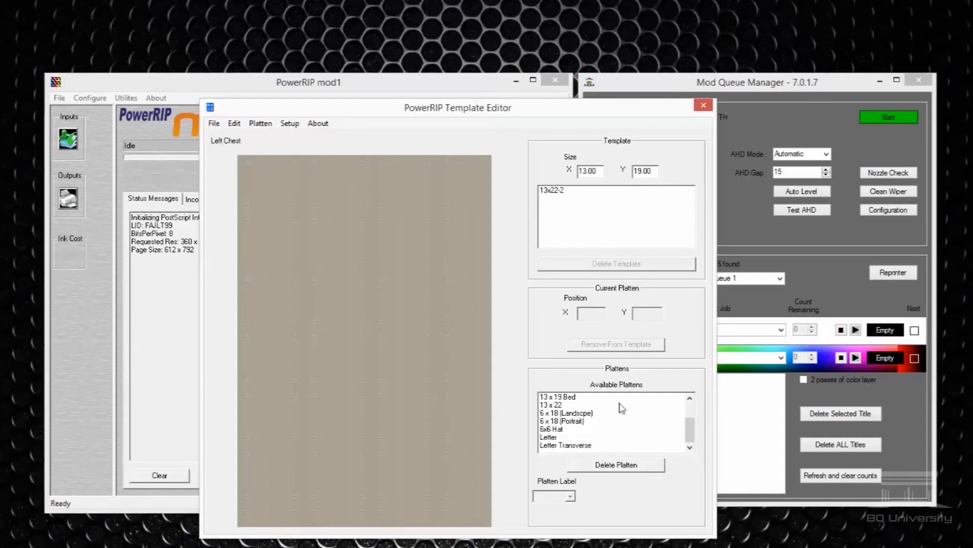
click(263, 125)
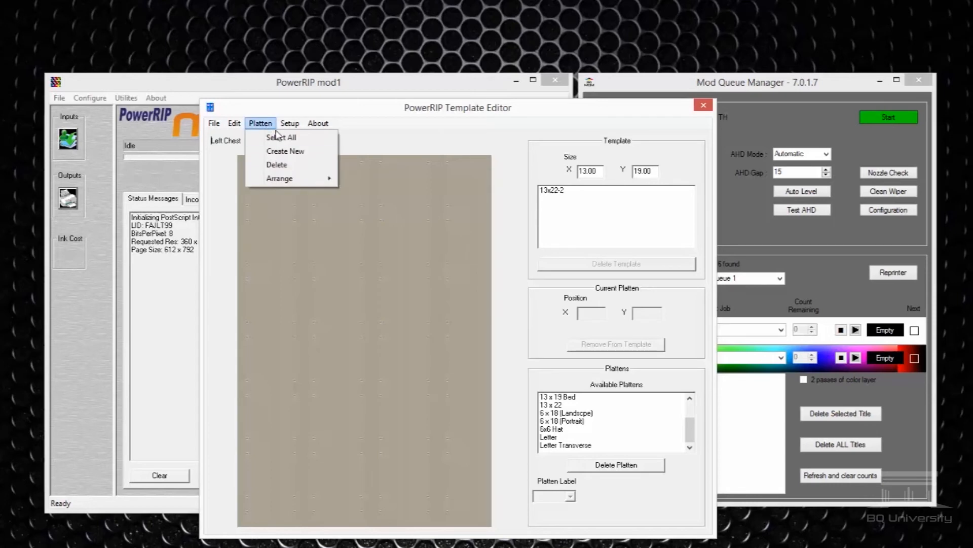
Step: Create a 5 x 4 platen named Left Chest and select it in Available Plattens
click(284, 147)
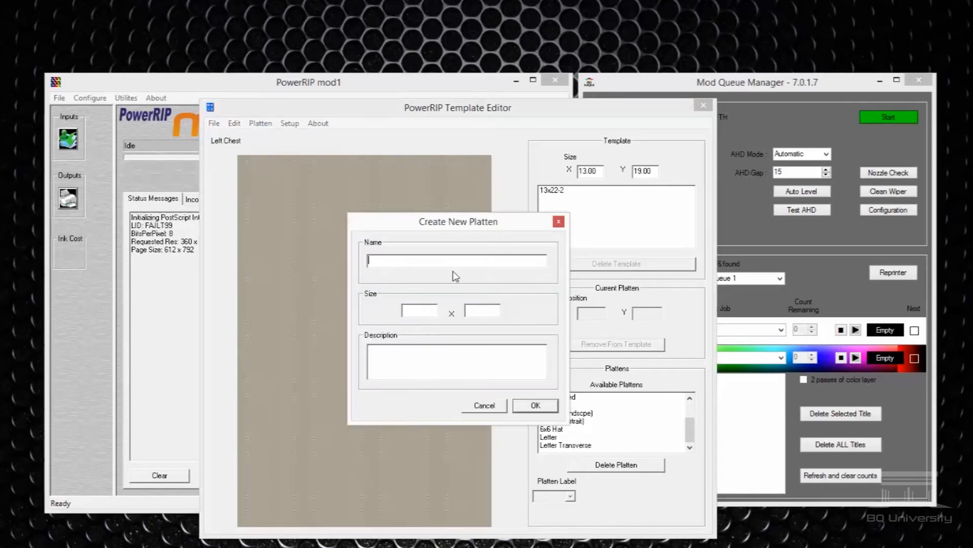
text(Left Chest)
click(423, 308)
text(5)
click(466, 309)
text(4)
click(535, 405)
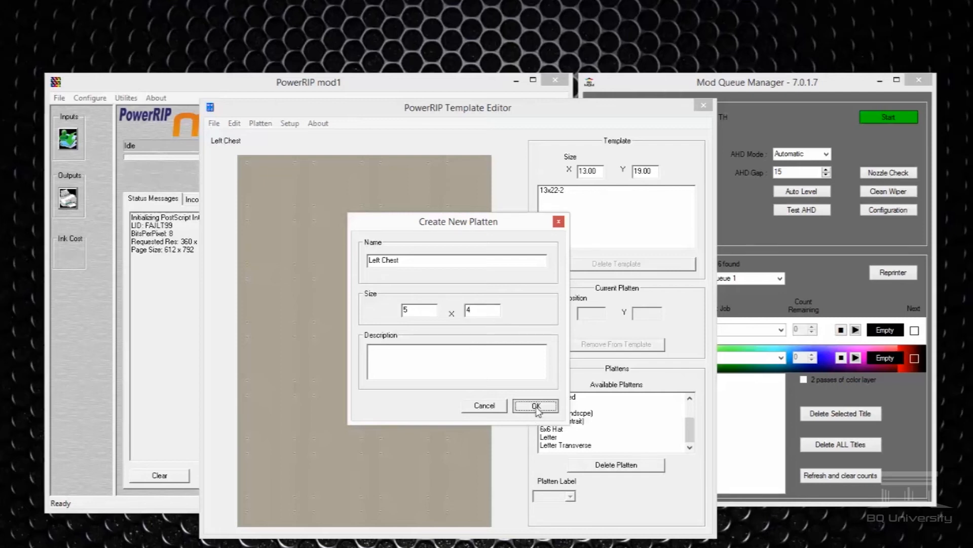
click(686, 431)
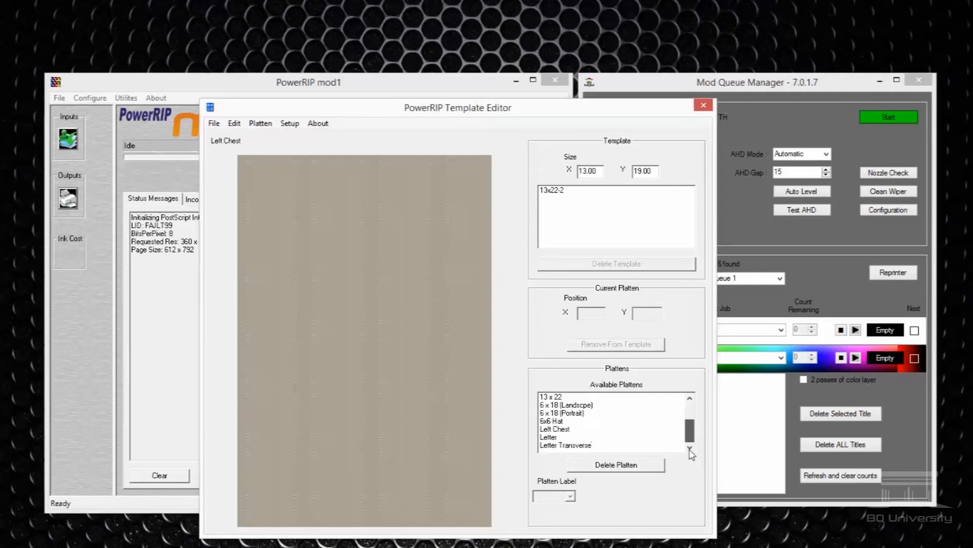
click(554, 430)
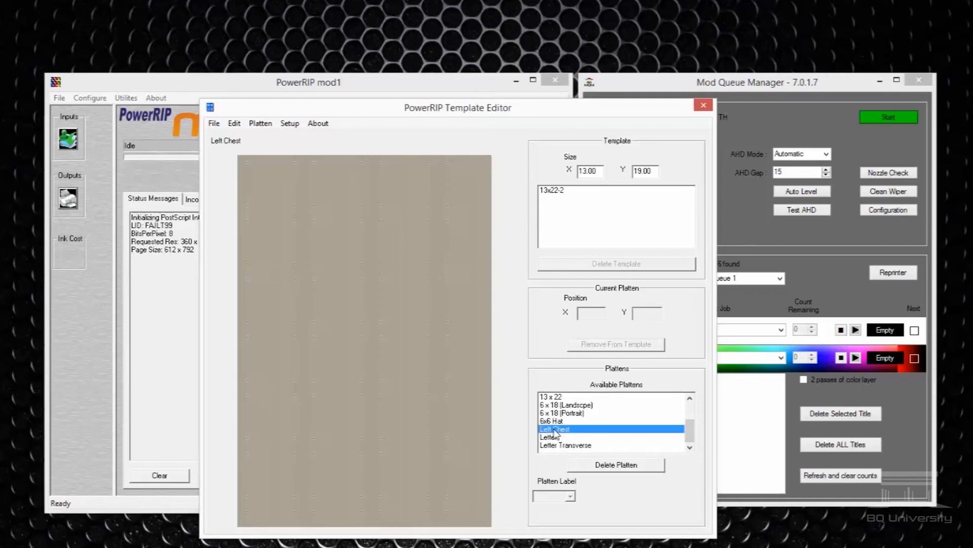
Step: Place the Left Chest platen on the template at X 7.5, Y 2.5
double_click(554, 430)
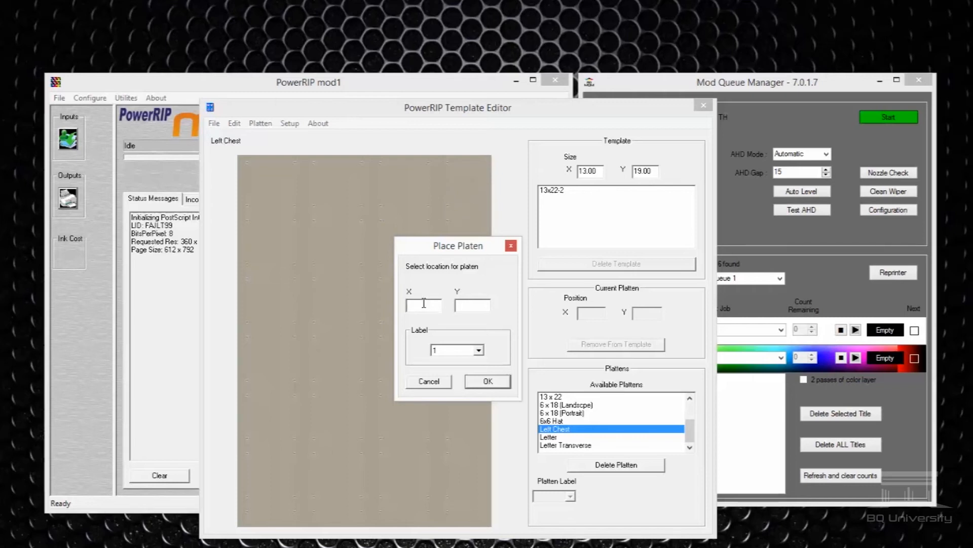
text(7)
text(.5)
text(2.5)
click(496, 382)
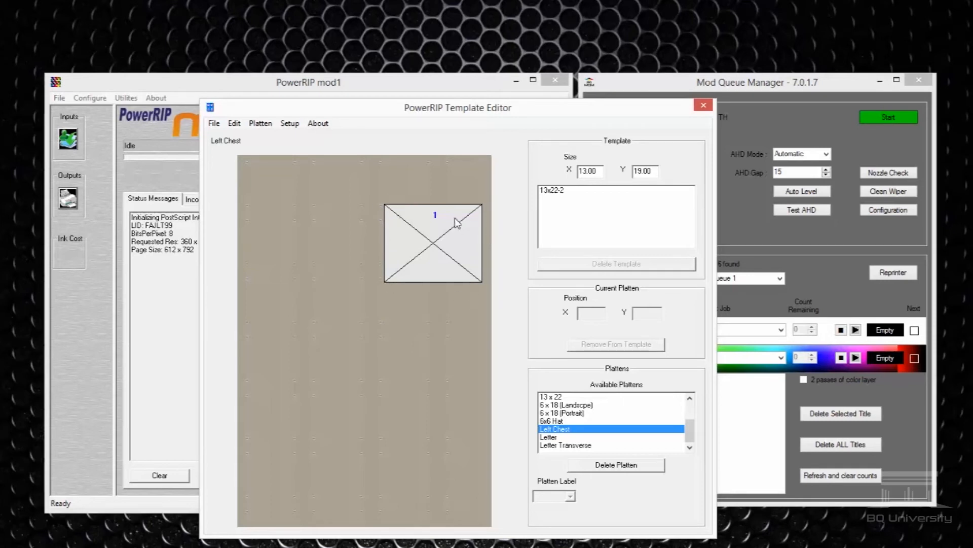
click(215, 124)
Step: Save the Left Chest template, then exit the Template Editor, confirming Yes
click(234, 151)
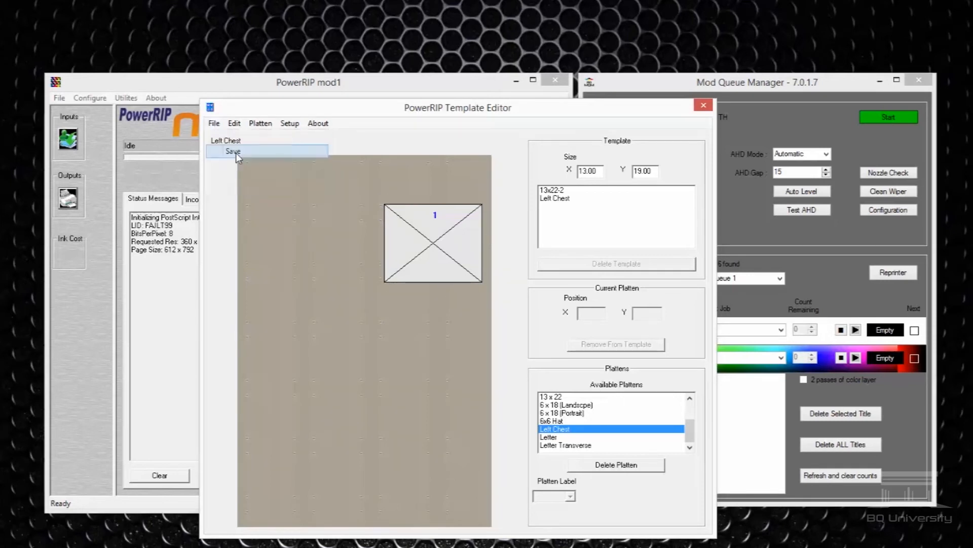
click(561, 198)
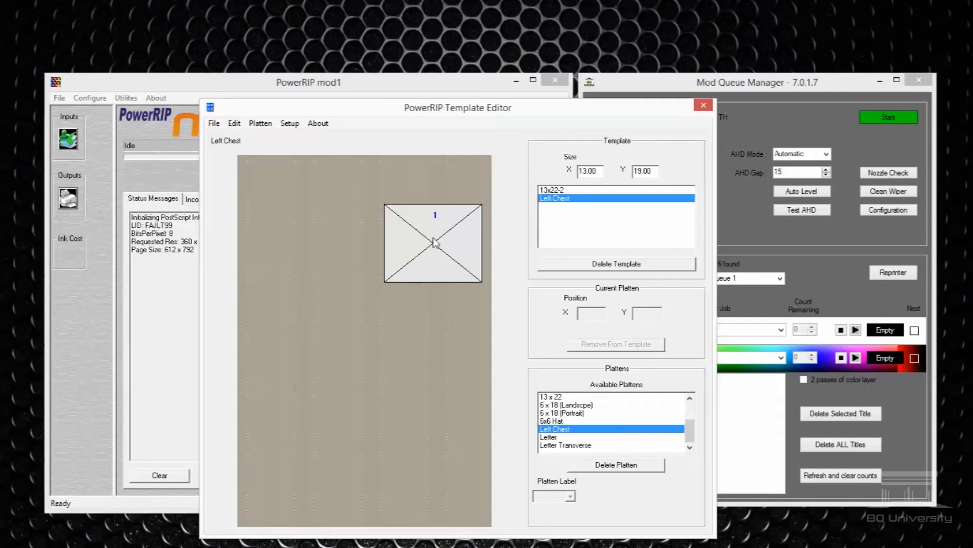
click(235, 125)
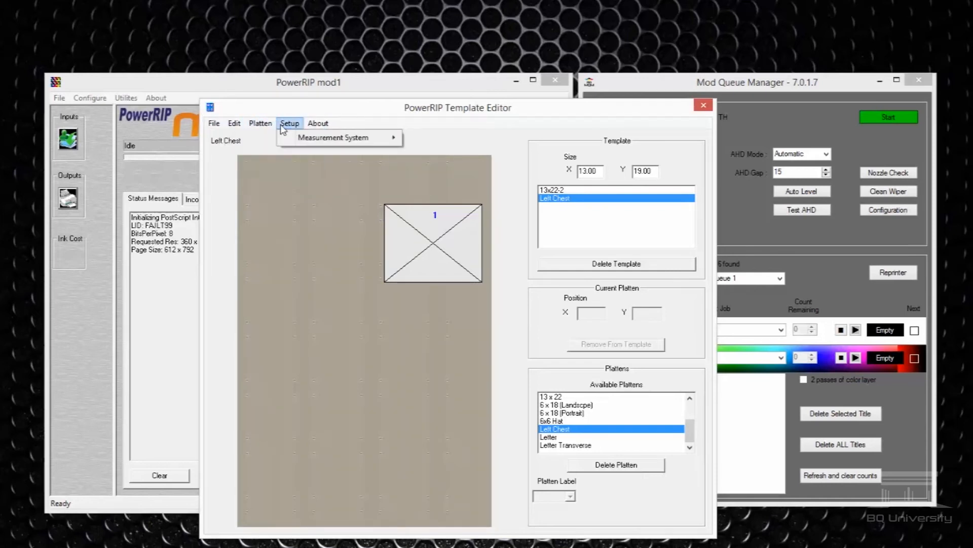
click(602, 456)
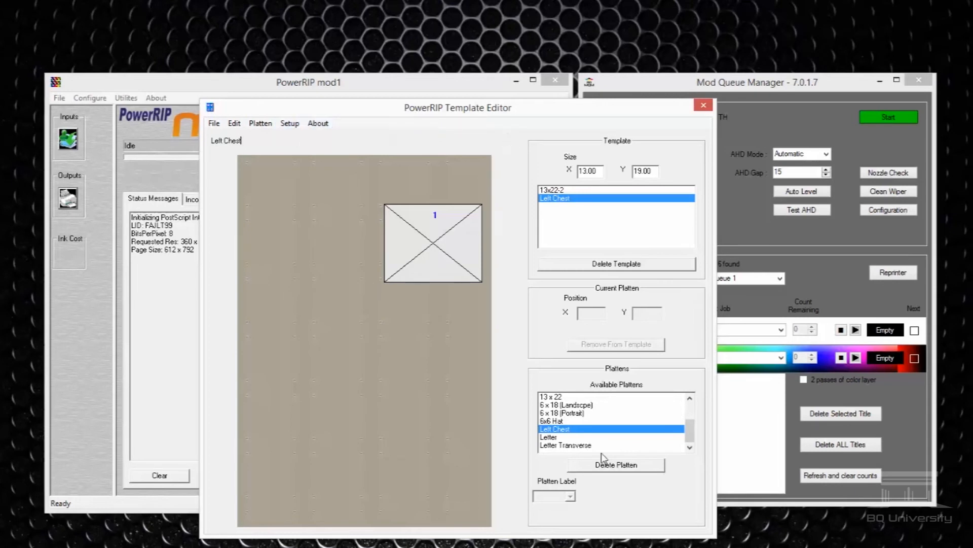
click(704, 105)
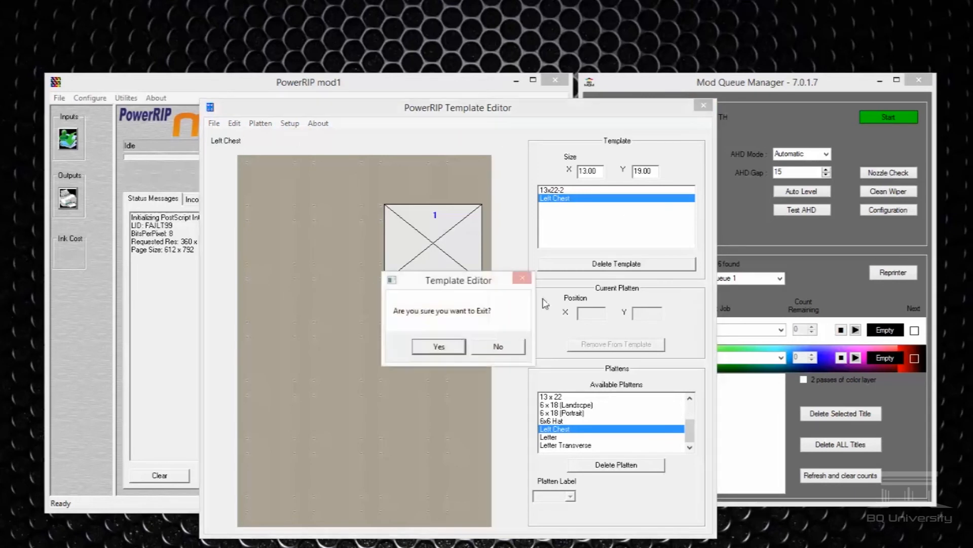
click(439, 345)
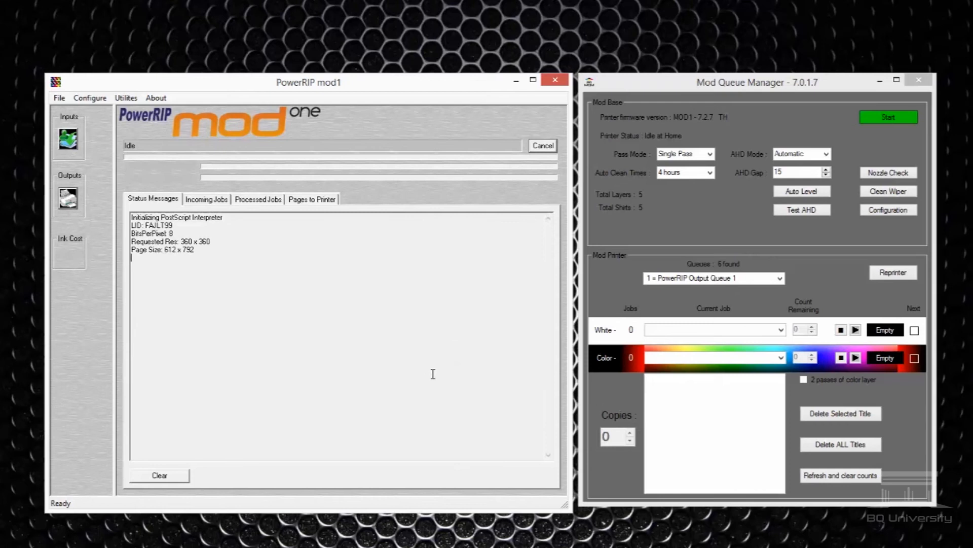
click(155, 97)
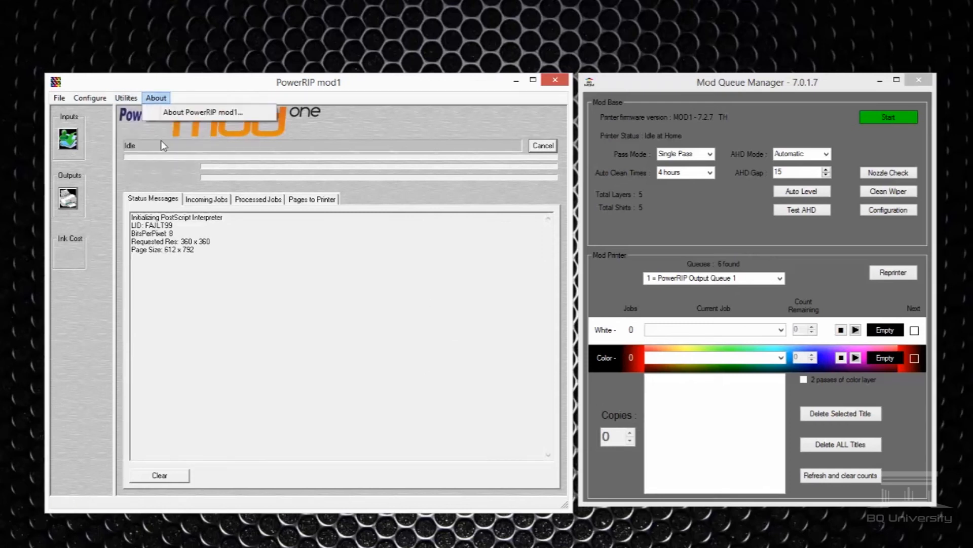
click(177, 110)
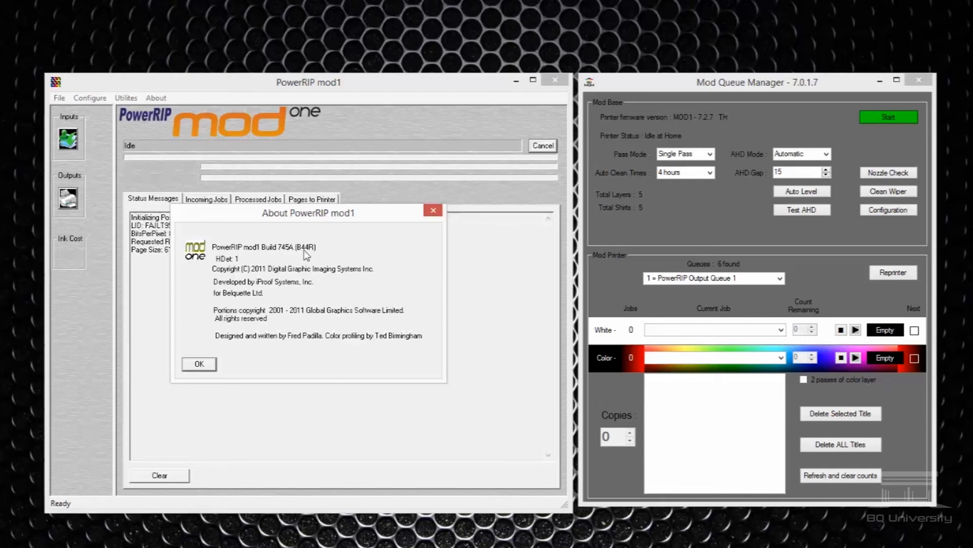
click(186, 369)
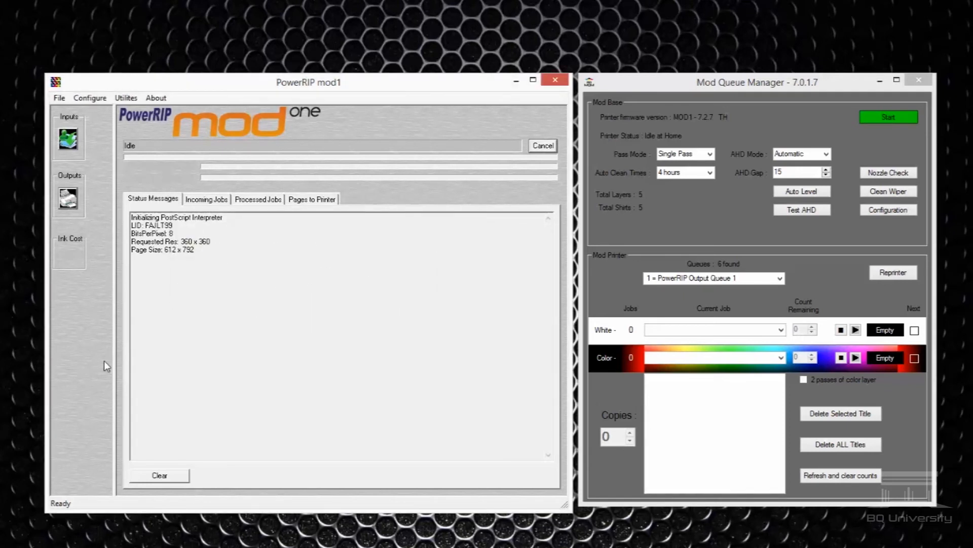
Step: Delete the Local Job hy.png from Processed Jobs, then return to Status Messages
click(202, 201)
click(272, 206)
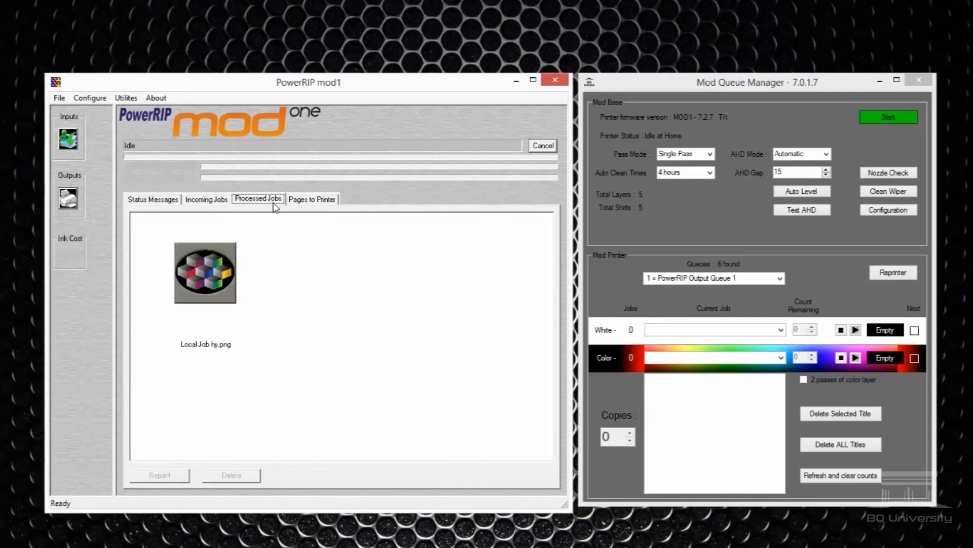
click(329, 202)
click(256, 198)
click(220, 287)
click(228, 474)
click(326, 327)
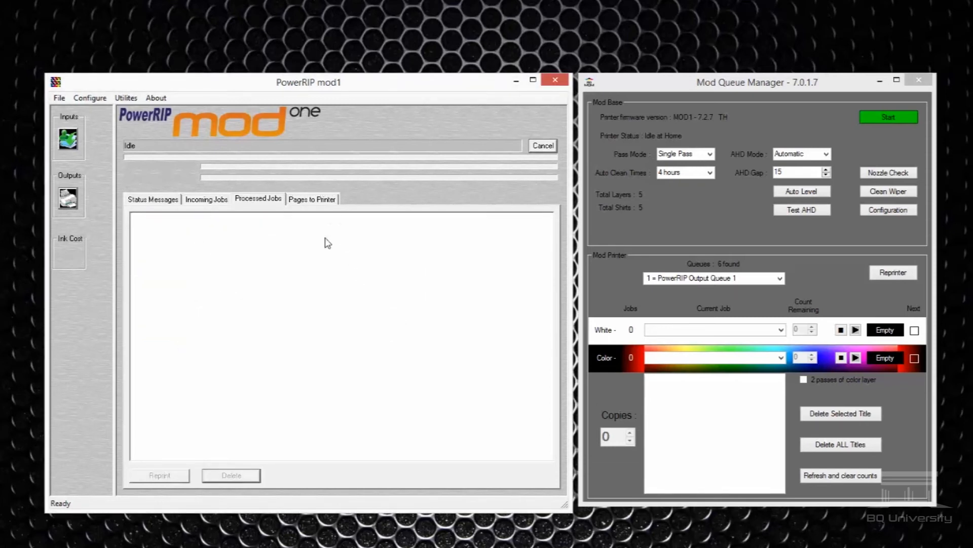
click(153, 201)
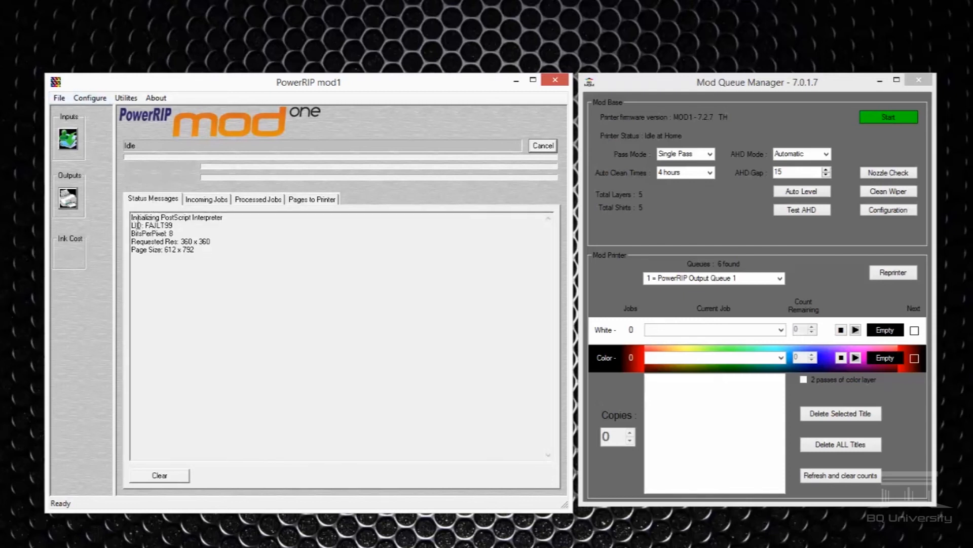
Step: Select part, then all, of the status message text, and deselect it
drag(137, 217, 202, 317)
click(199, 345)
key(ctrl+a)
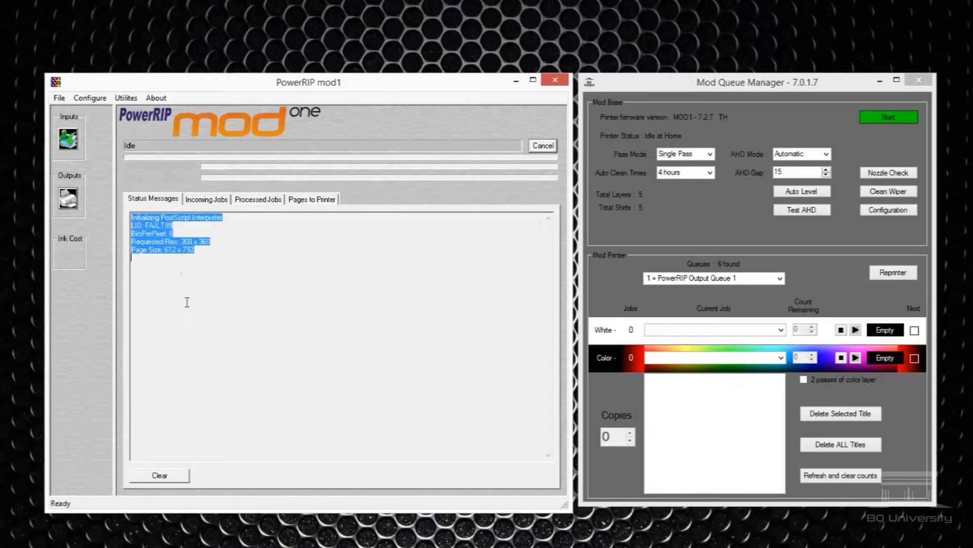
click(186, 303)
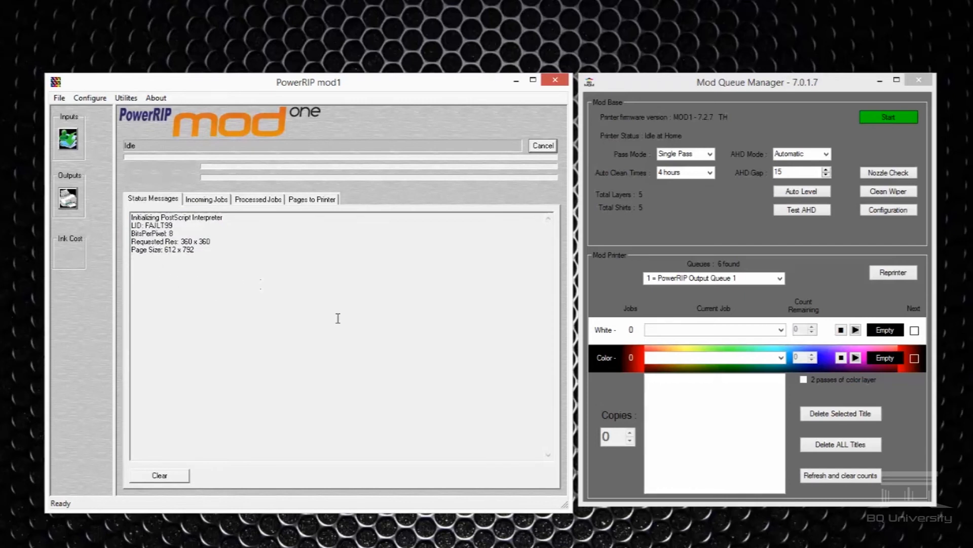
Step: Check Incoming Jobs and Processed Jobs, ending on the empty Pages to Printer list
click(217, 200)
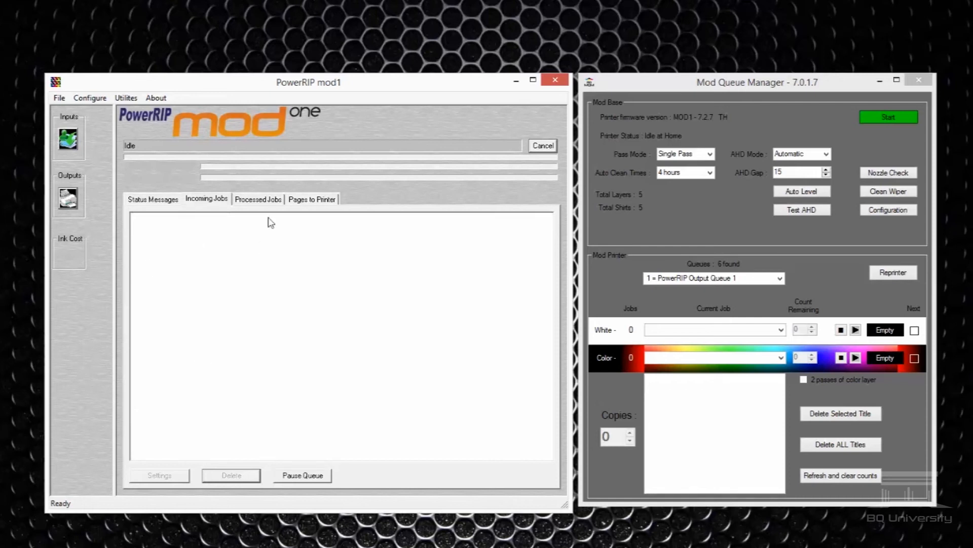
click(272, 200)
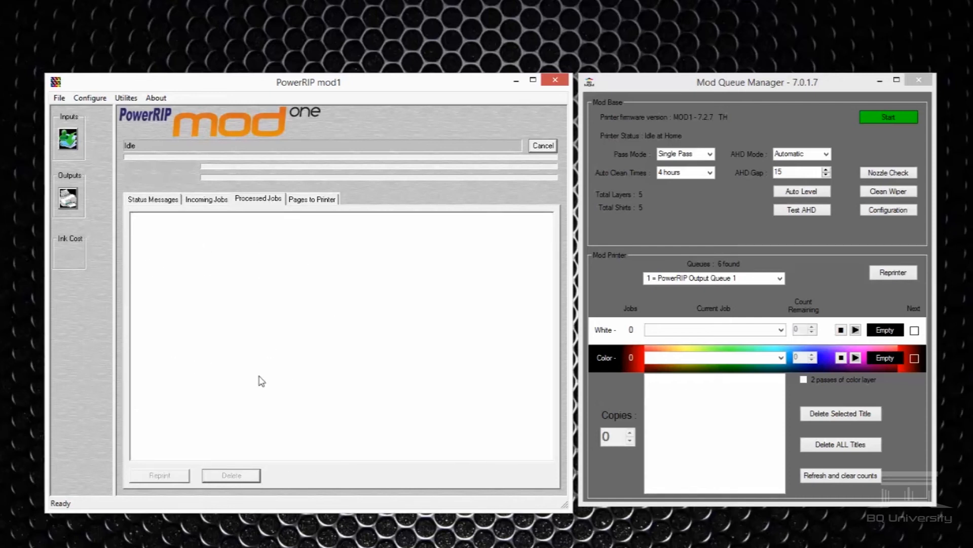
click(324, 200)
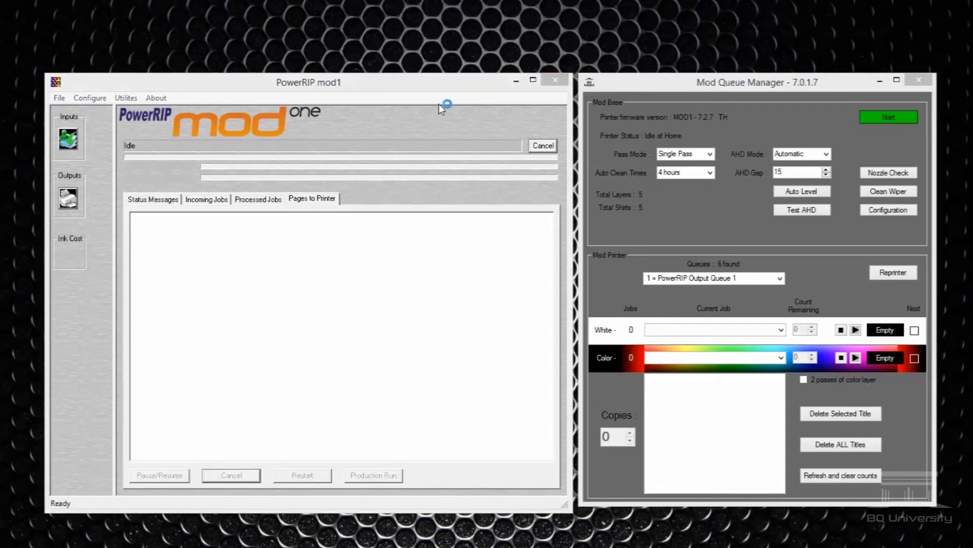
Step: Close the Belquette R8 utility window and bring up the File menu's print job options
click(401, 269)
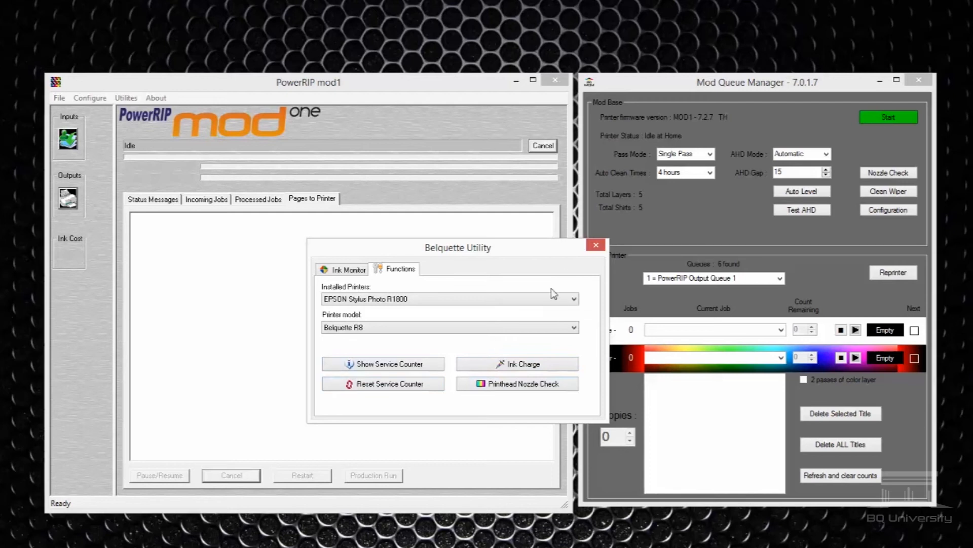
click(596, 245)
click(154, 98)
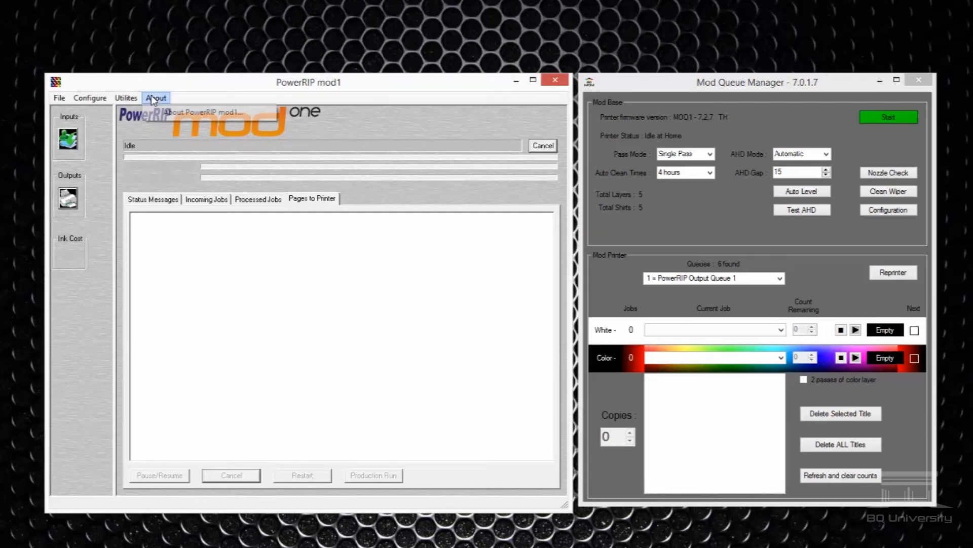
mouse_move(59, 98)
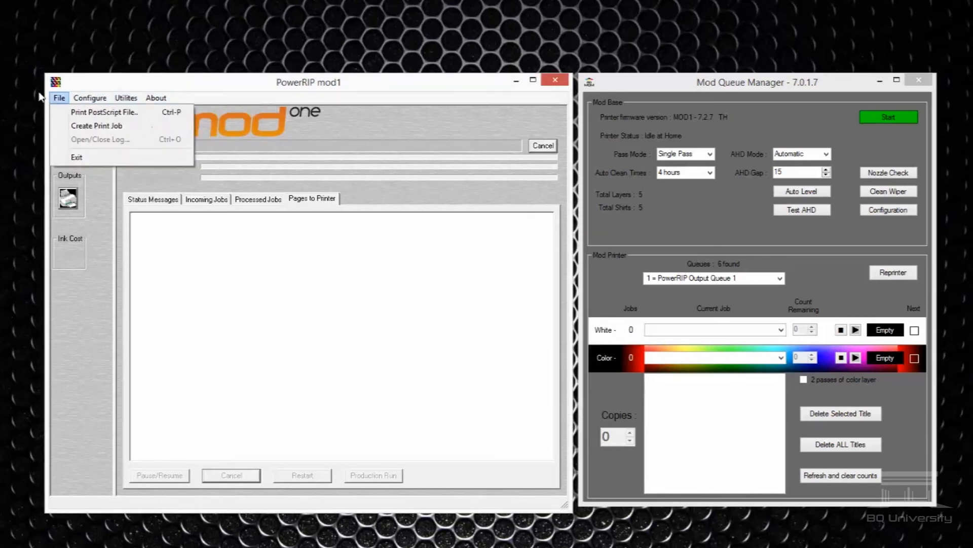
click(91, 179)
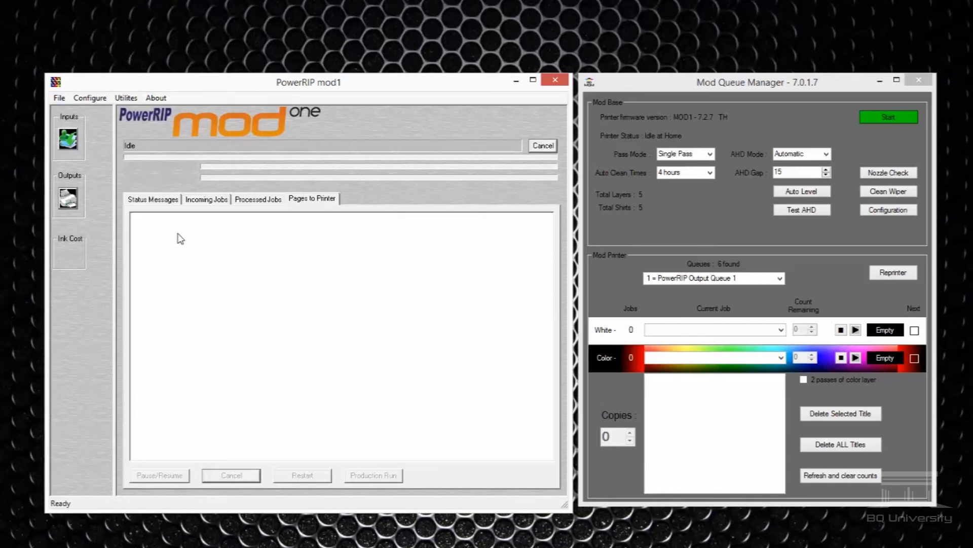
click(60, 98)
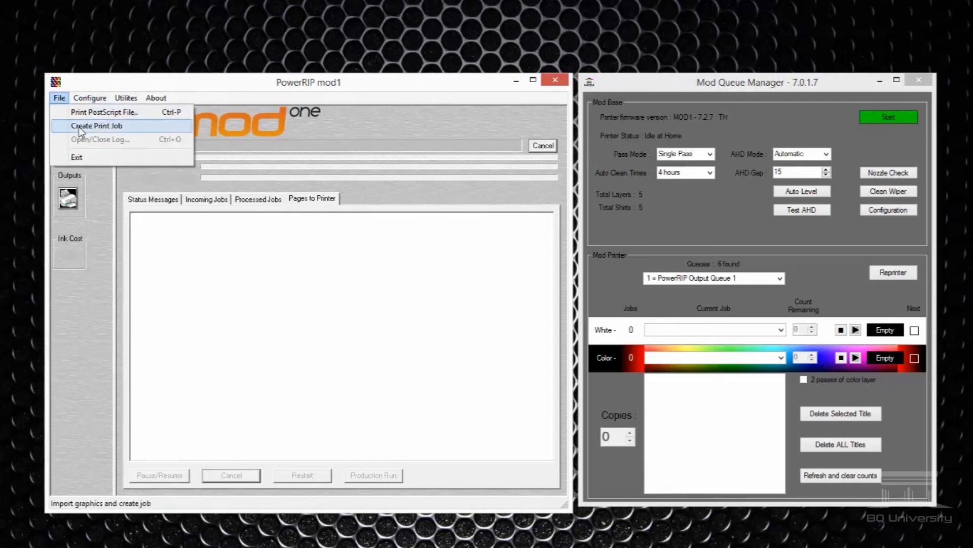
Step: Start a new print job and choose Import Graphic
click(80, 127)
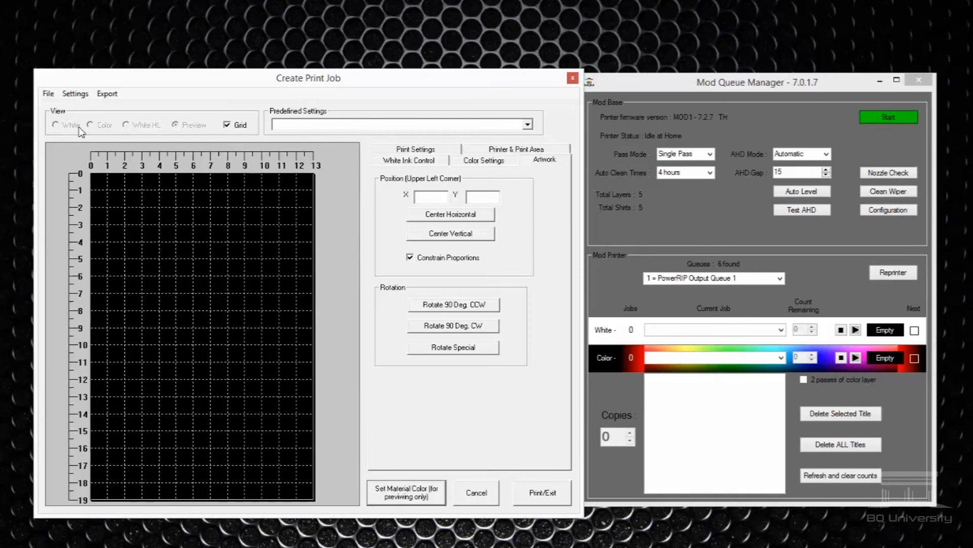
click(51, 95)
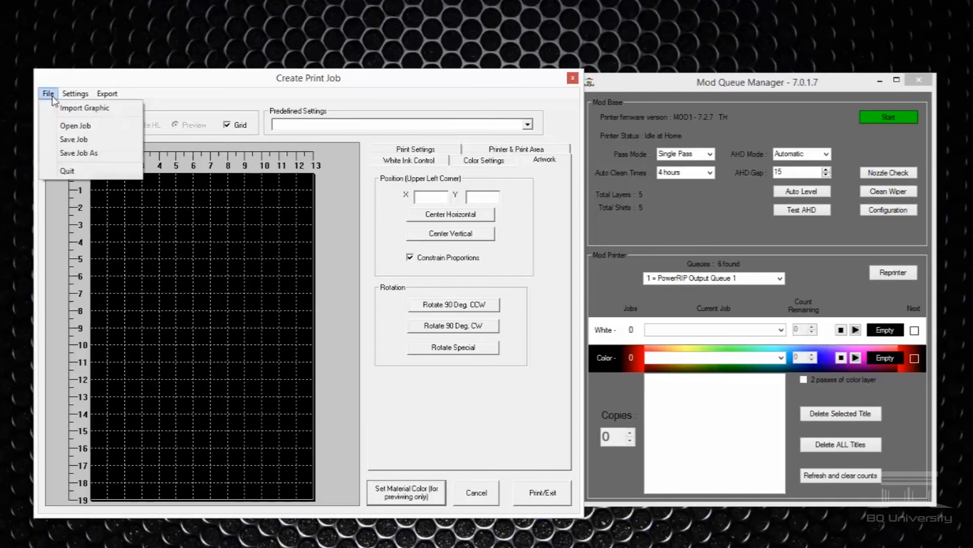
click(73, 108)
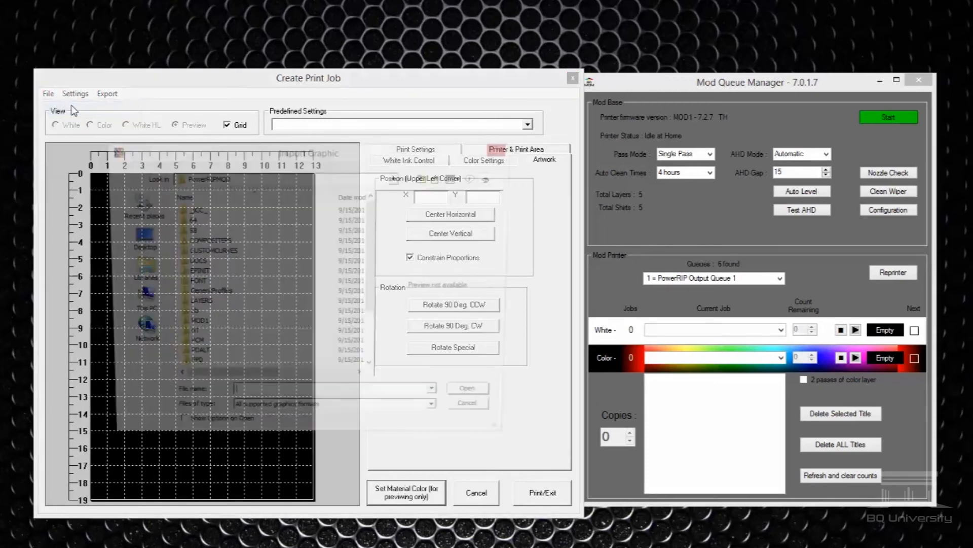
Step: Import the second Robot_Girl_NewBQ file from Desktop > New folder
click(155, 253)
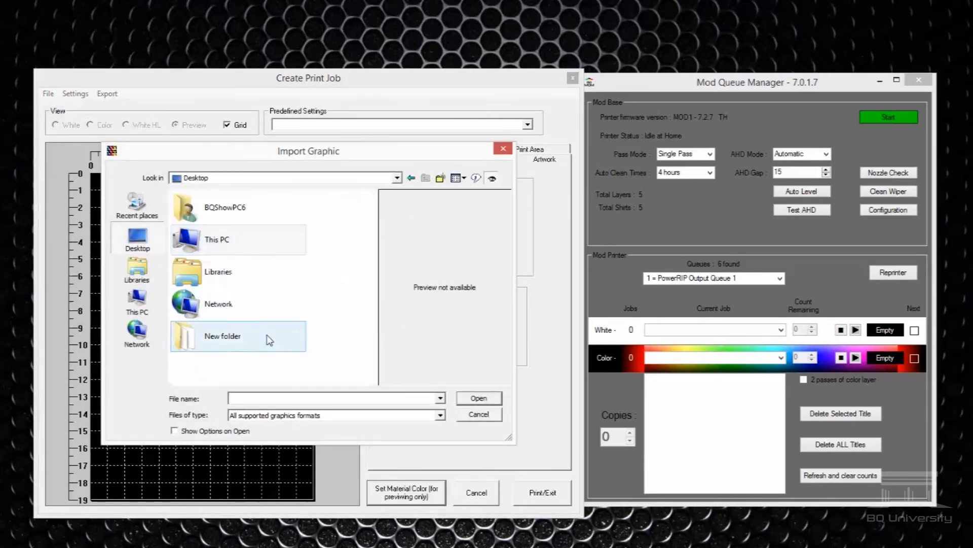
double_click(218, 339)
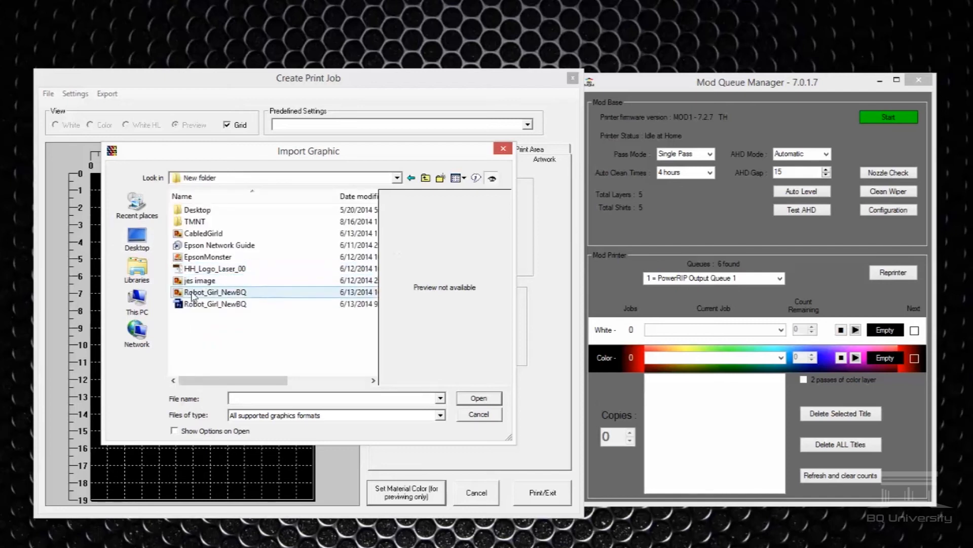
click(208, 304)
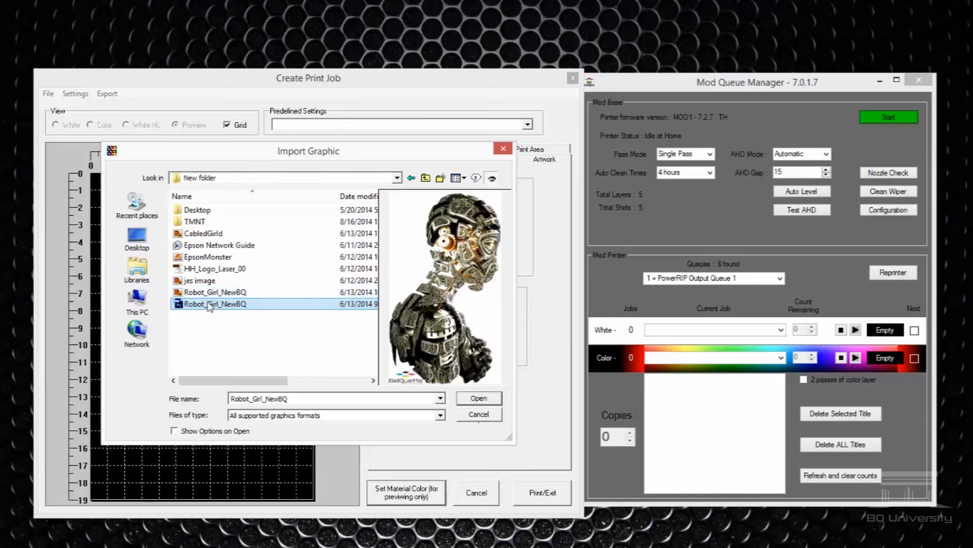
click(198, 260)
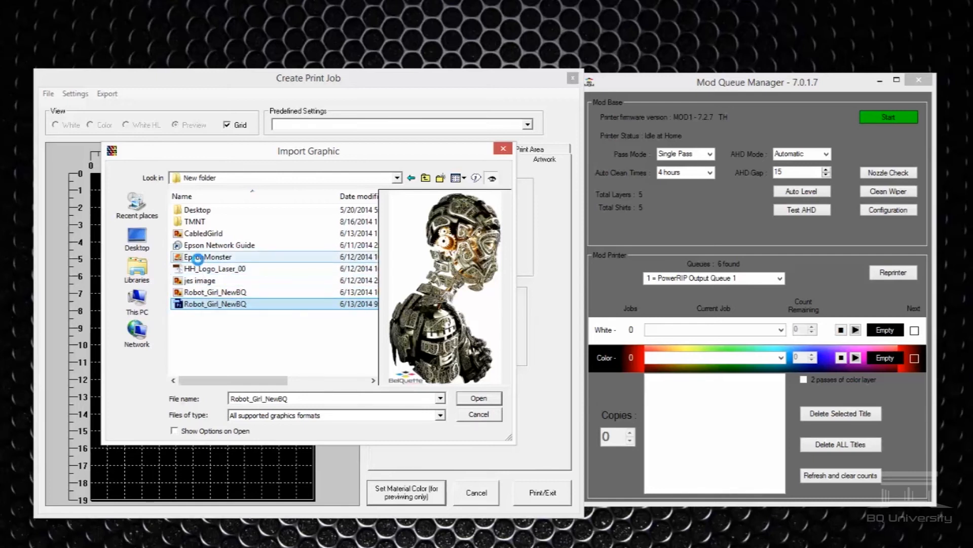
click(199, 293)
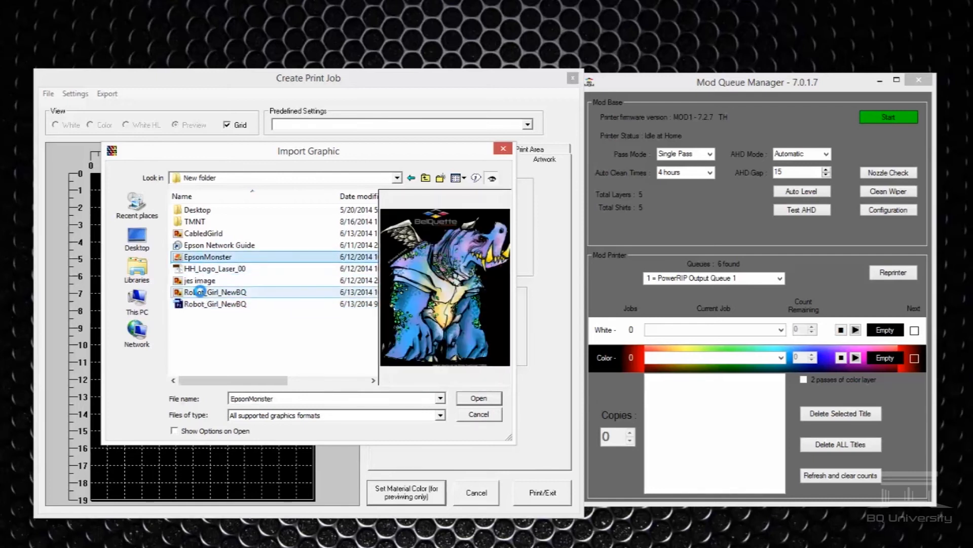
click(234, 234)
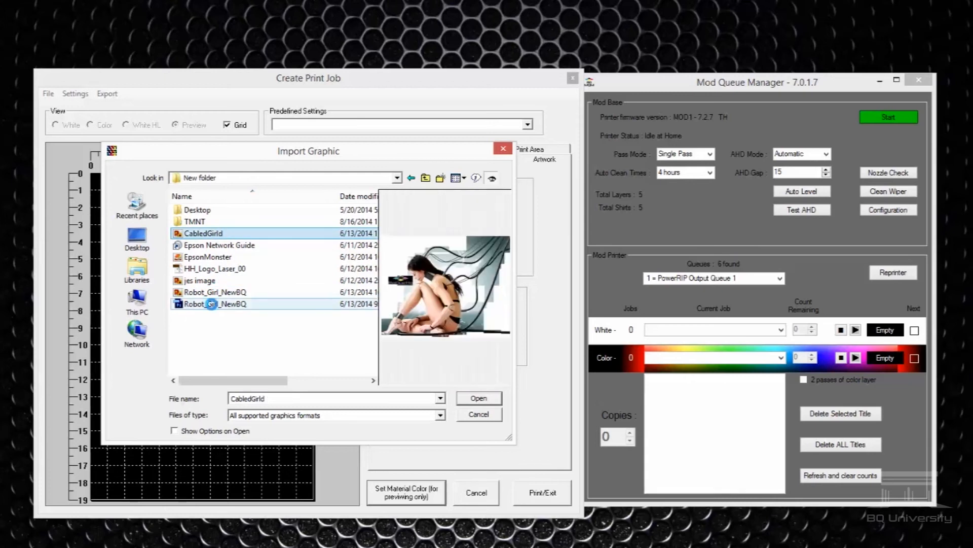
click(211, 304)
click(479, 398)
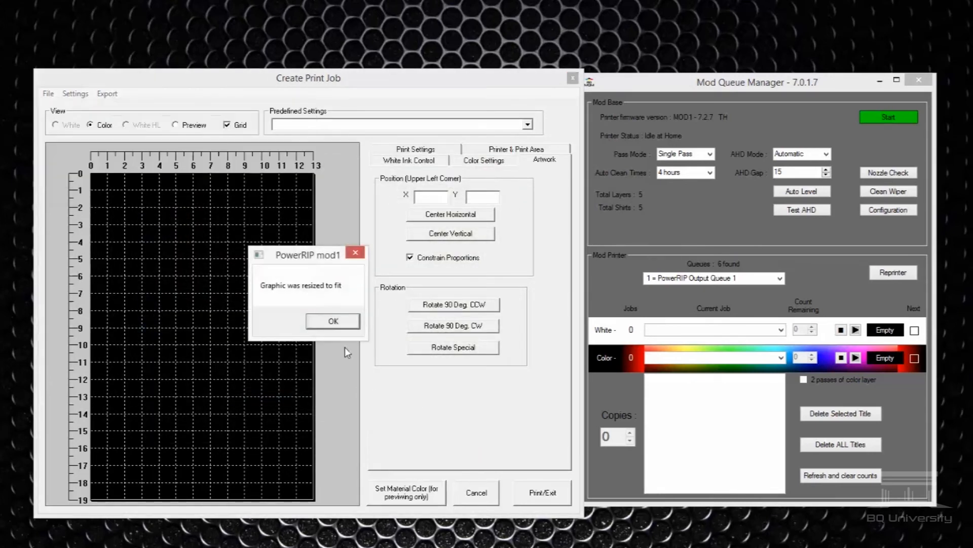
Step: Dismiss the resize notice, then enlarge and position the robot graphic on the platen
click(333, 322)
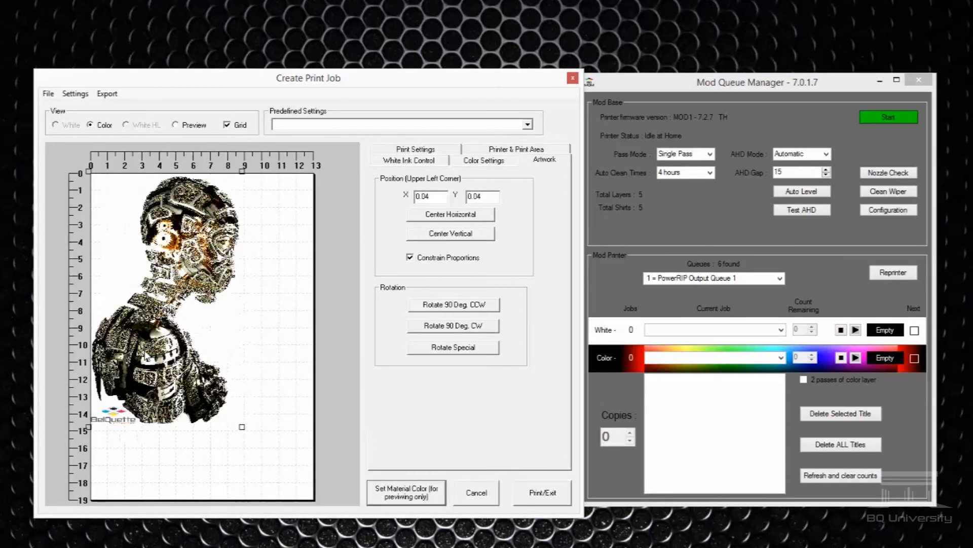
drag(244, 430, 268, 473)
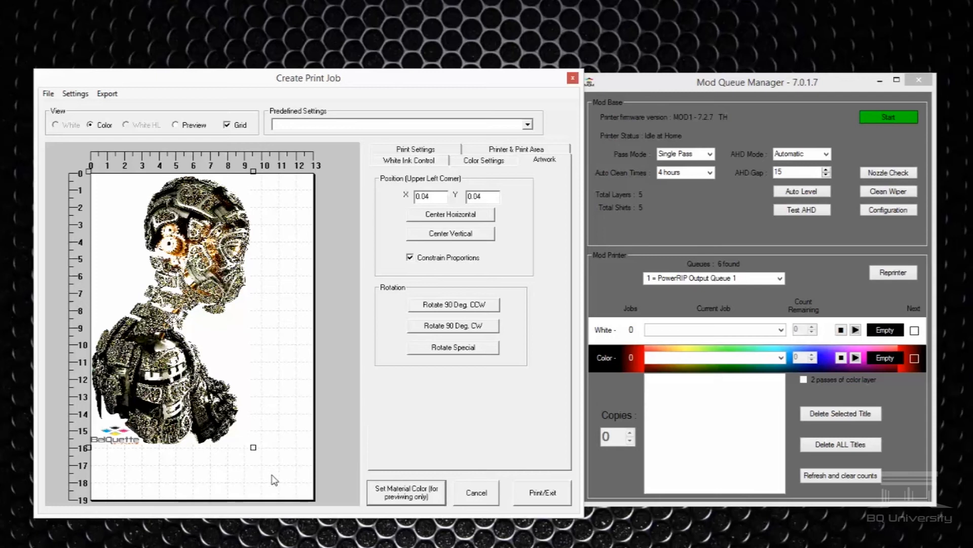
drag(173, 374, 203, 322)
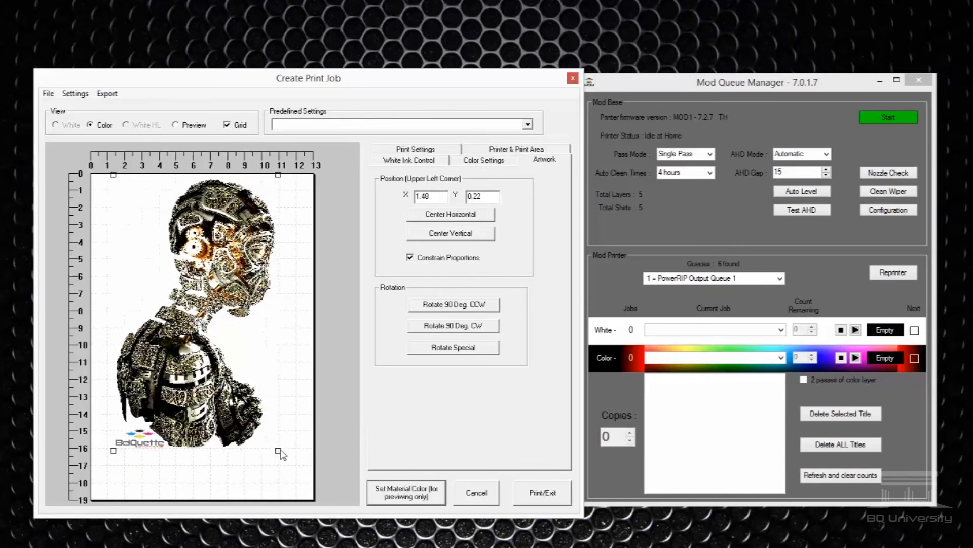
mouse_move(281, 449)
mouse_down()
mouse_move(179, 335)
mouse_move(294, 488)
mouse_move(274, 443)
mouse_up()
drag(190, 395, 190, 407)
mouse_move(220, 341)
mouse_down()
mouse_move(218, 352)
mouse_move(222, 339)
mouse_up()
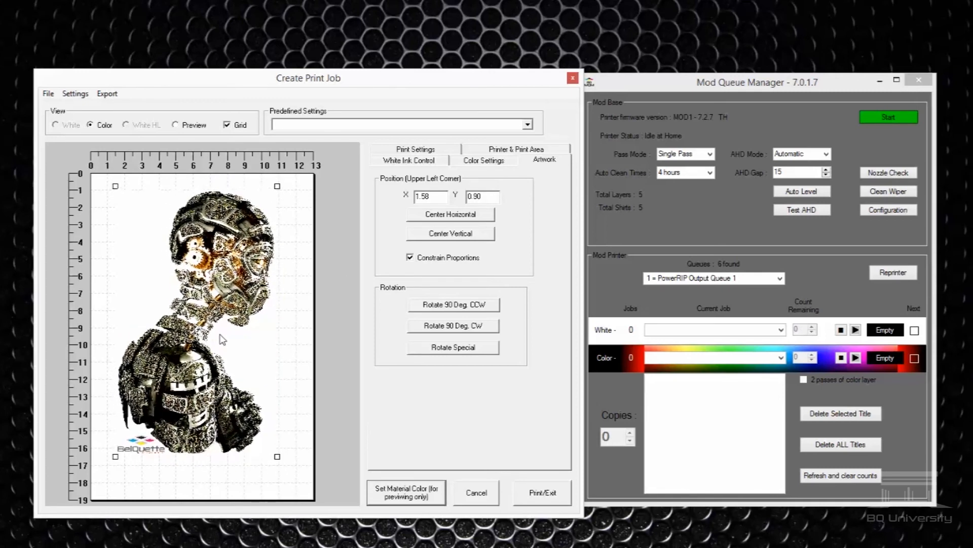
drag(215, 230, 211, 230)
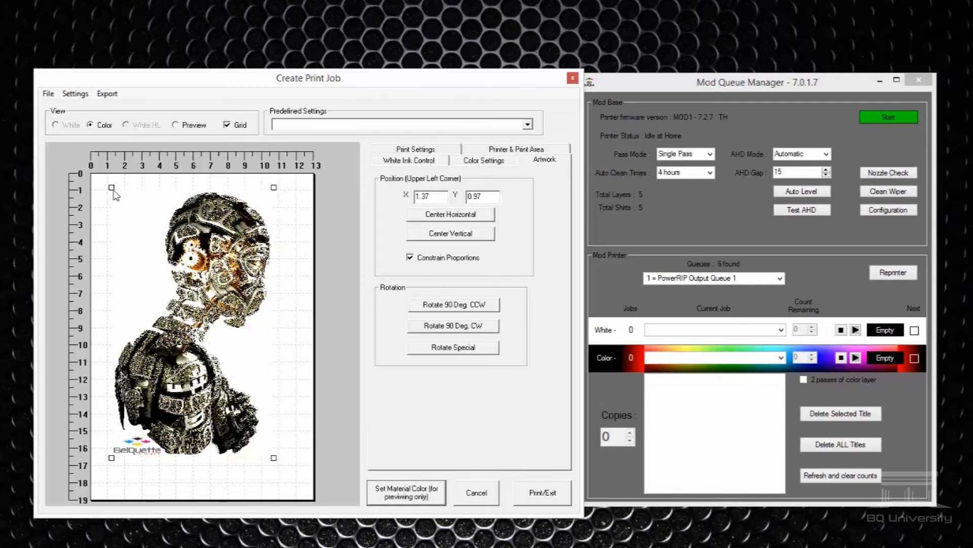
mouse_move(226, 222)
mouse_down()
mouse_move(227, 232)
mouse_move(229, 223)
mouse_up()
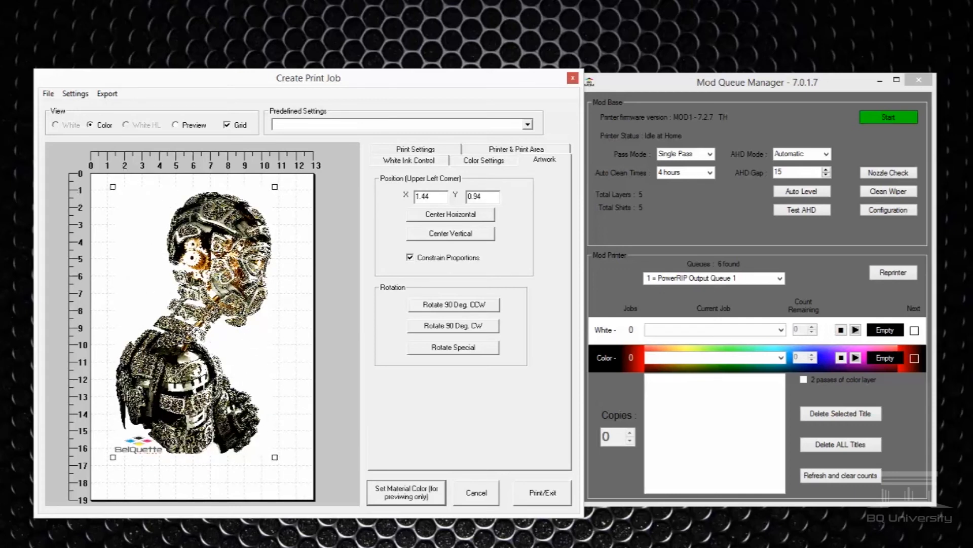
Step: Set the graphic's Y position to 1.00
drag(487, 199, 428, 202)
text(1.)
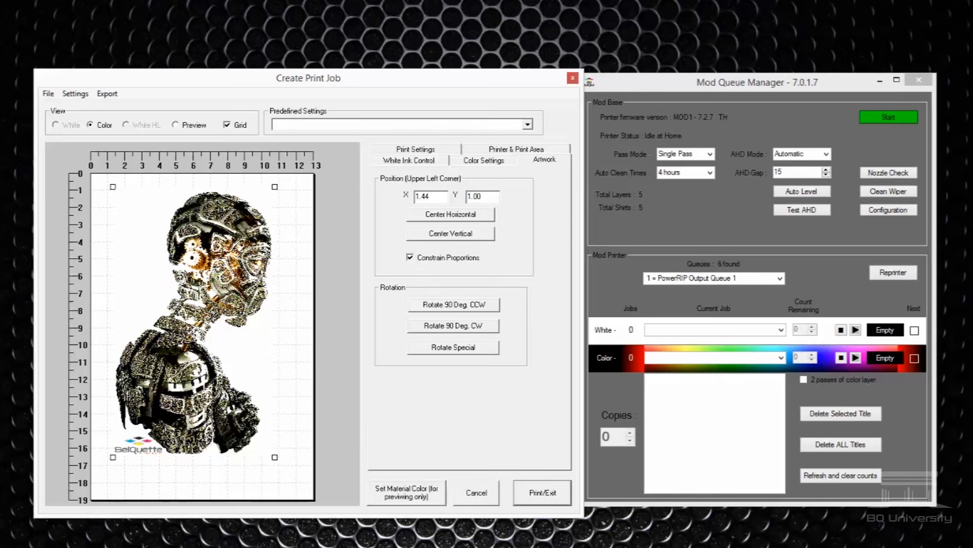
key(Tab)
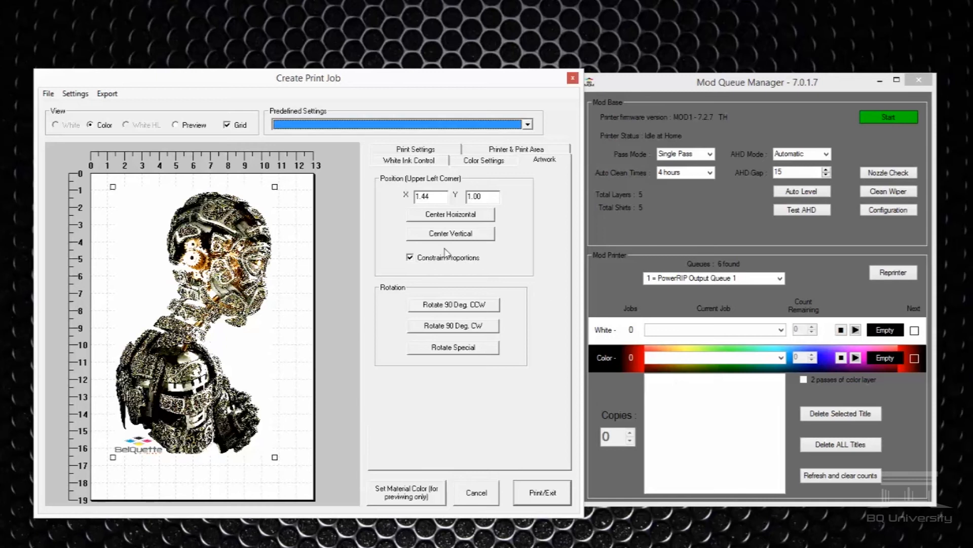
Step: Select the robot graphic, nudge it, and centre it horizontally at X 1.91, Y 0.97
click(479, 196)
click(205, 277)
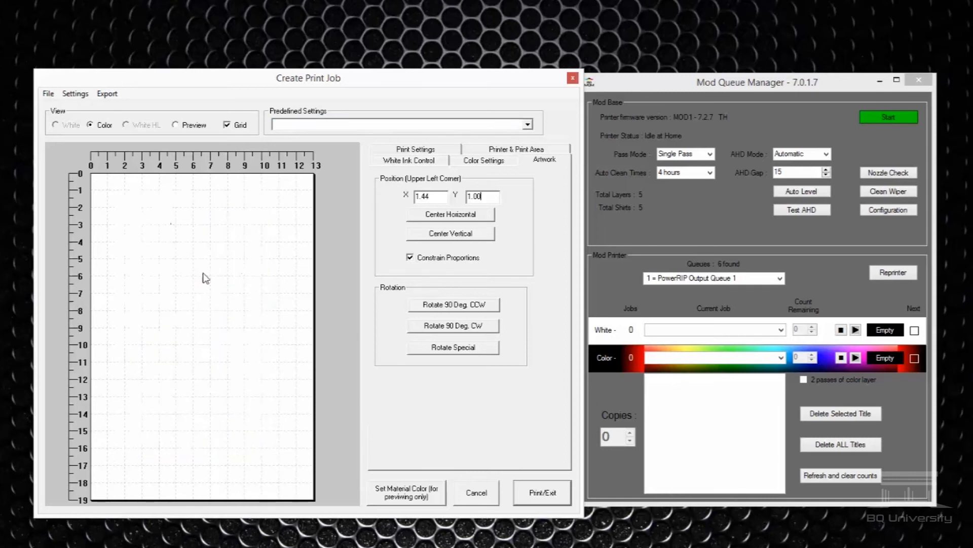
drag(204, 273, 205, 273)
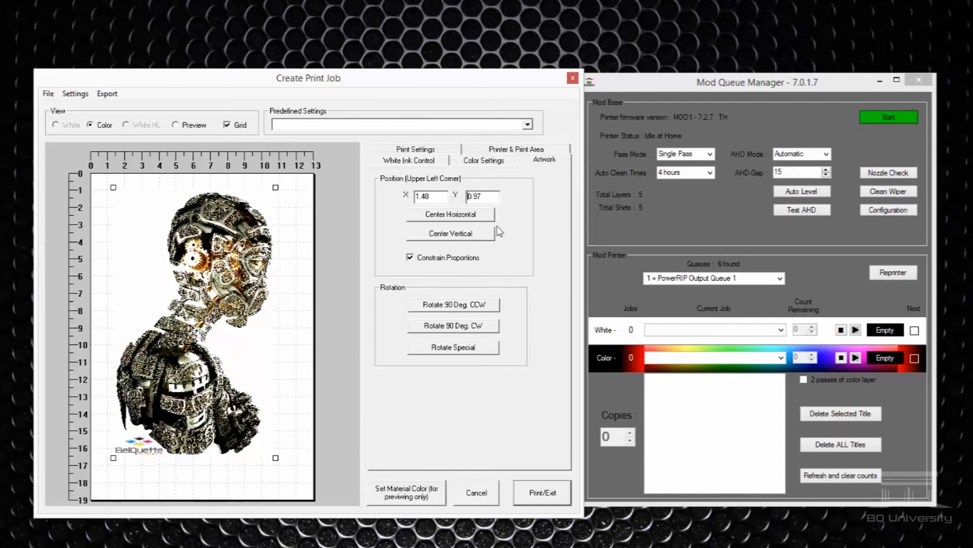
click(469, 219)
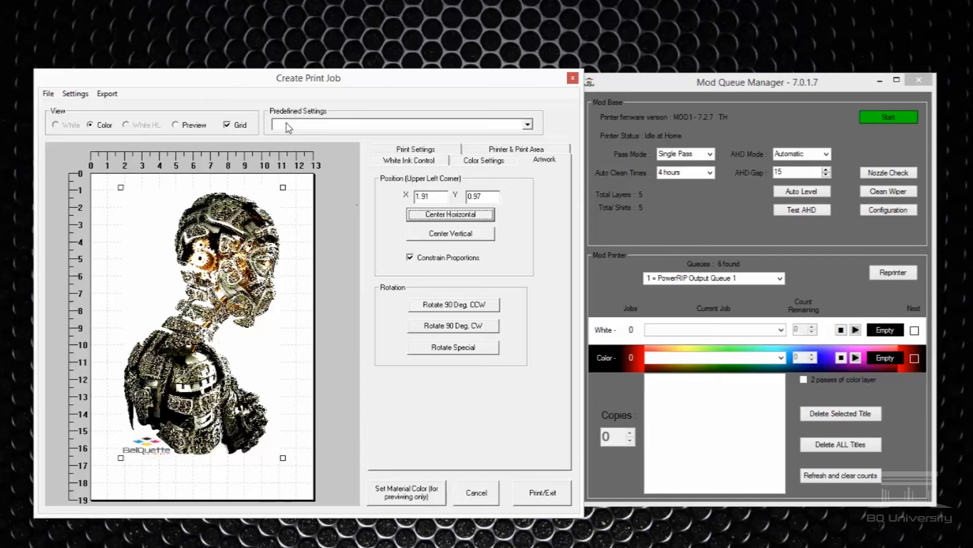
Step: Check the Print Settings, White Ink Control, Color and Artwork tabs, then list the Predefined Settings presets
click(417, 151)
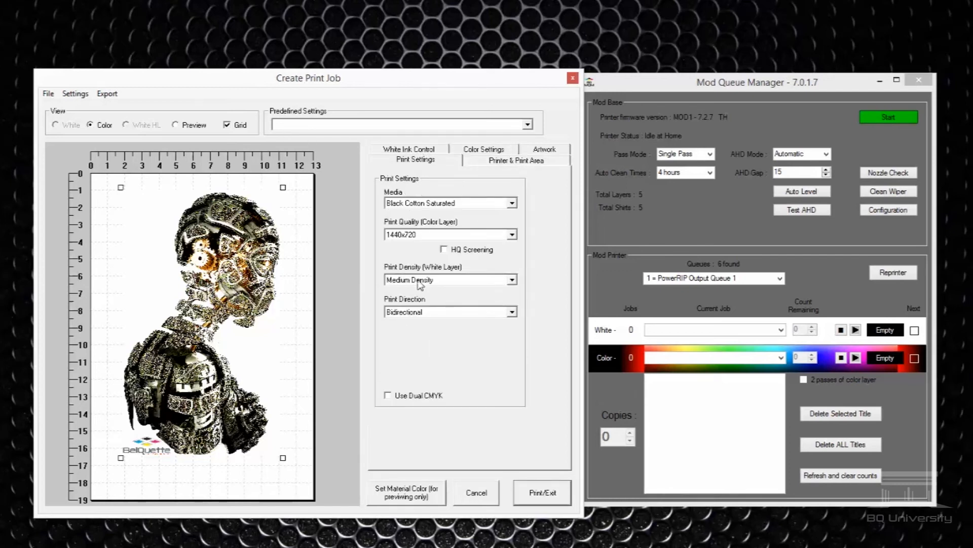
click(409, 149)
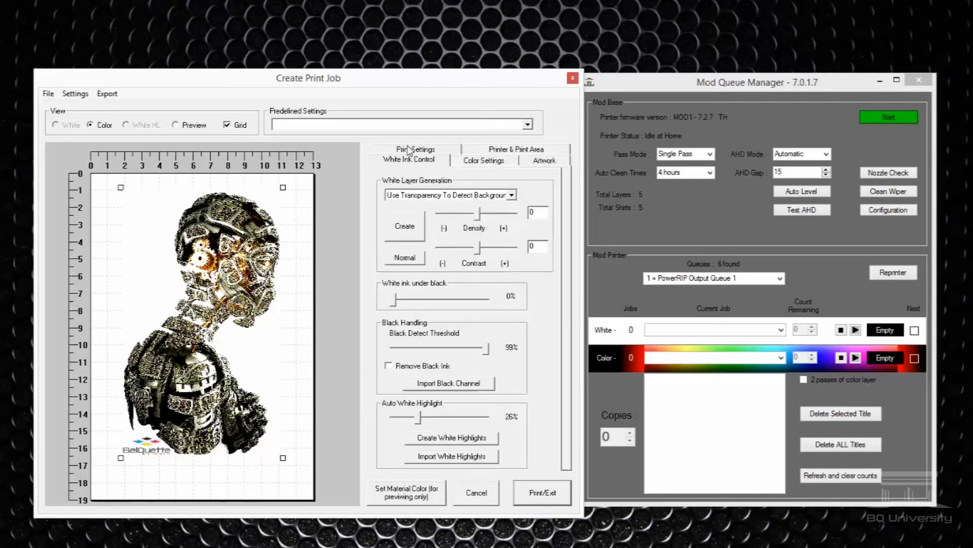
click(496, 163)
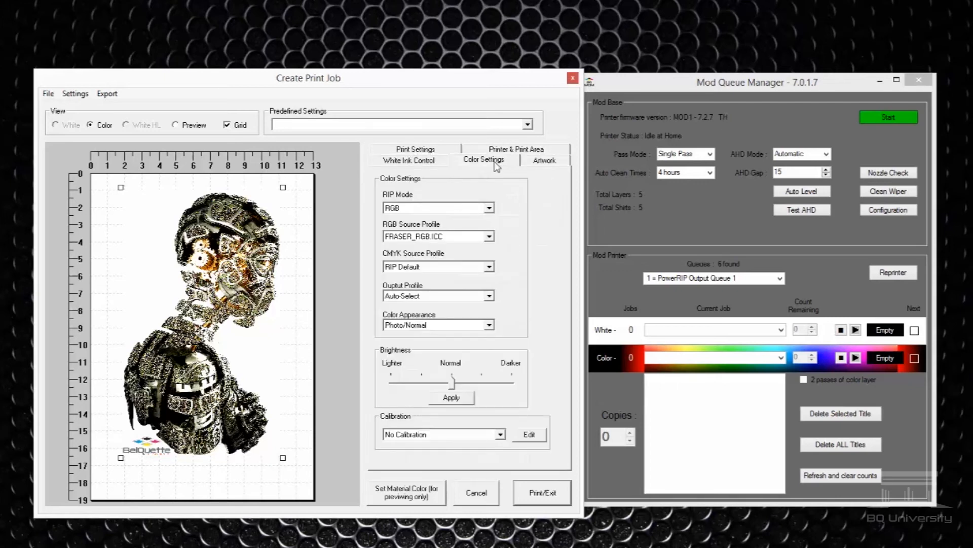
click(514, 151)
click(544, 158)
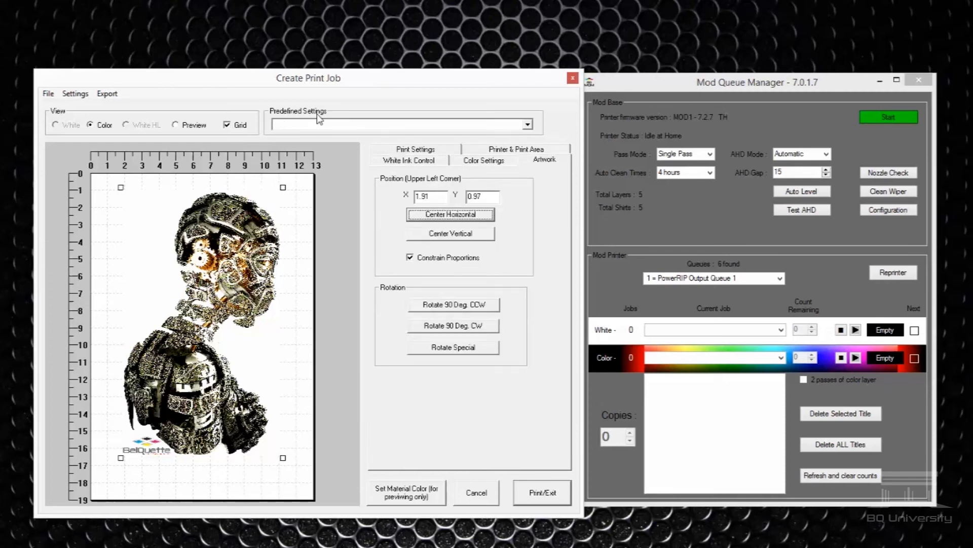
click(336, 124)
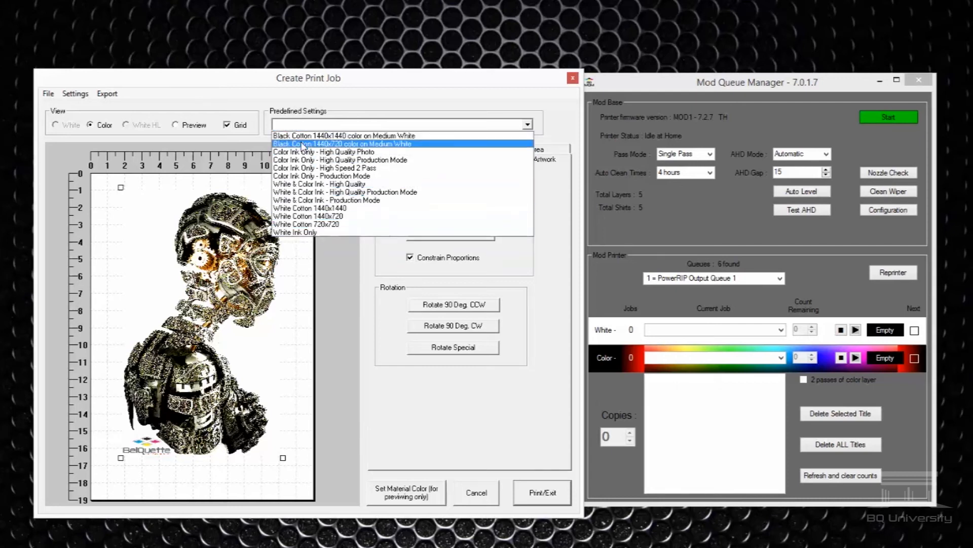
Step: In Manage User Defined Settings, delete both Black Cotton presets, including 1440x1440 color on Medium White
click(326, 303)
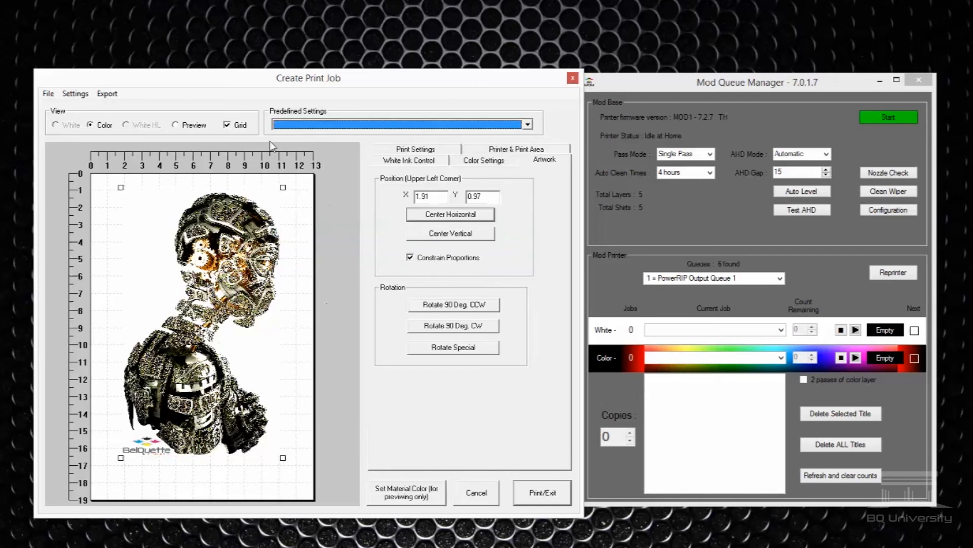
click(71, 94)
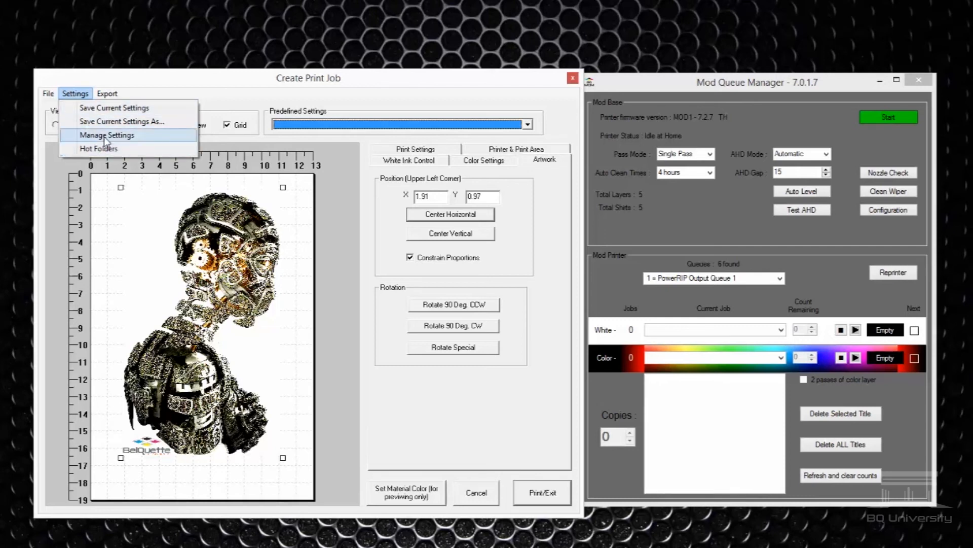
click(104, 139)
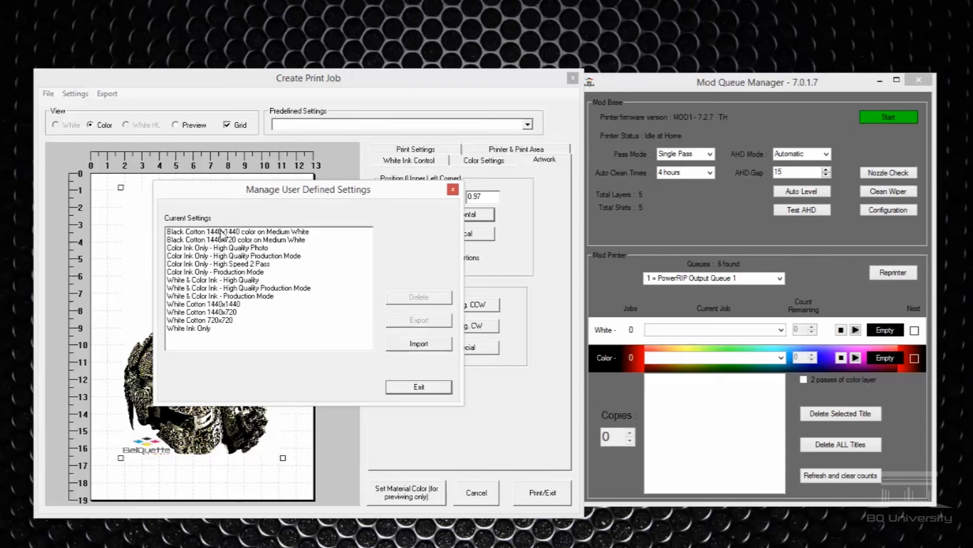
click(217, 233)
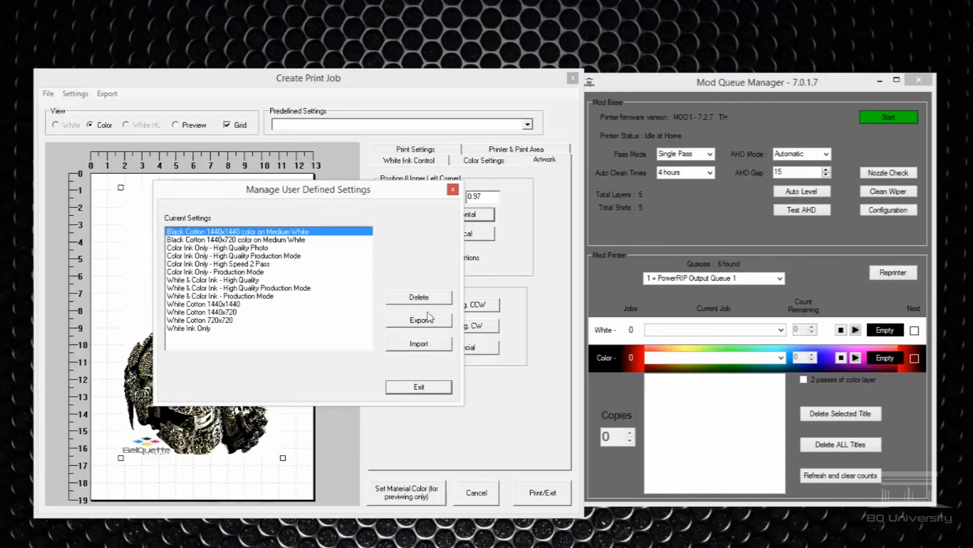
click(429, 302)
click(305, 324)
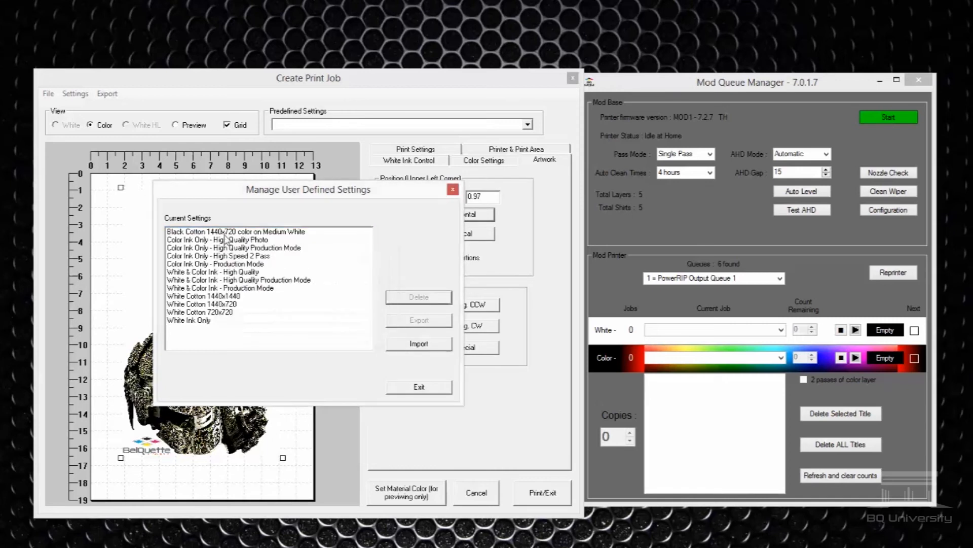
click(226, 232)
click(418, 298)
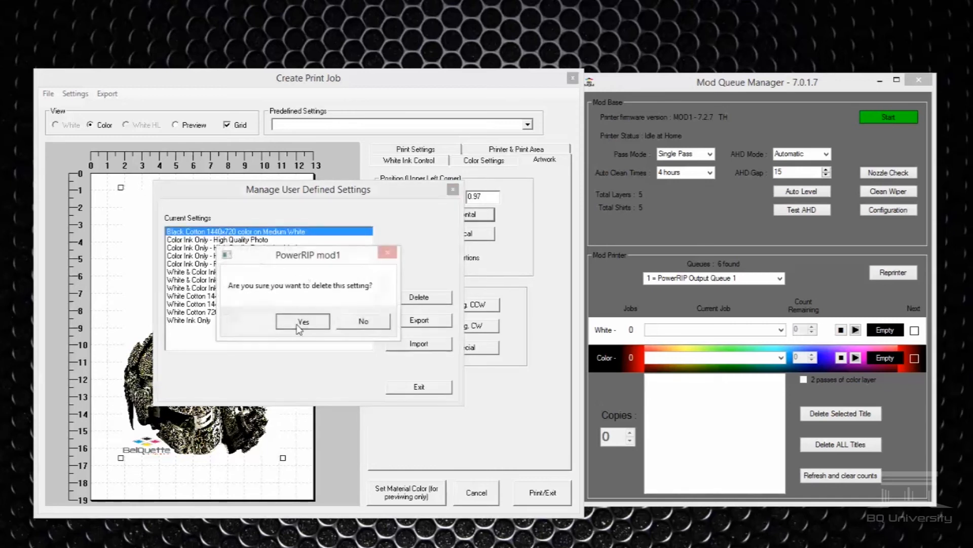
click(304, 321)
Step: Delete the three White Cotton presets, including 1440x720 and 720x720, then exit and list the presets
click(218, 296)
click(419, 298)
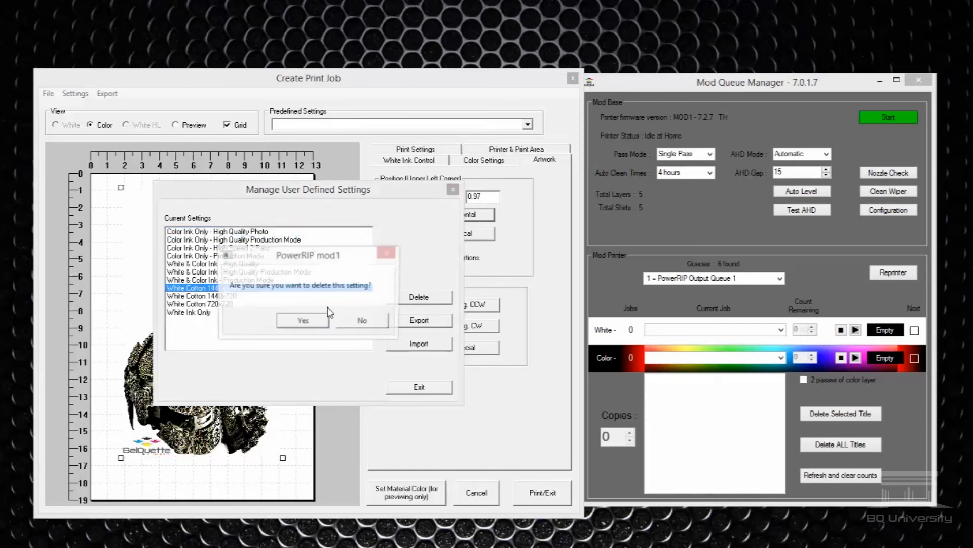
click(305, 321)
click(215, 288)
click(419, 297)
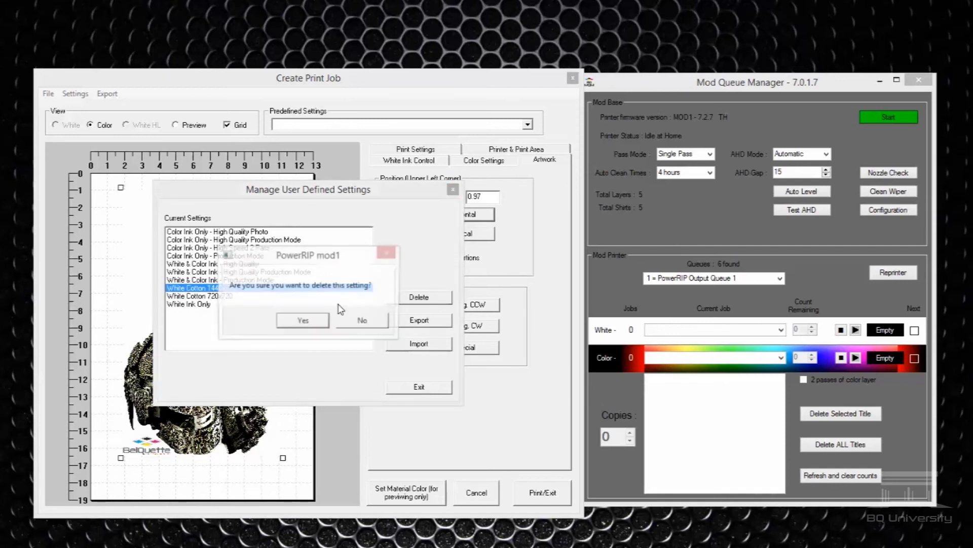
click(304, 322)
click(217, 288)
click(419, 297)
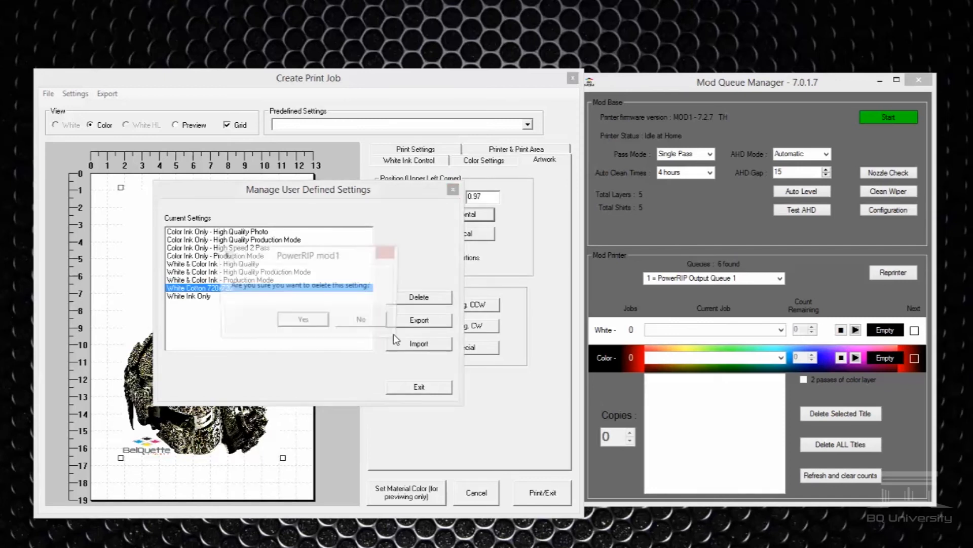
click(302, 321)
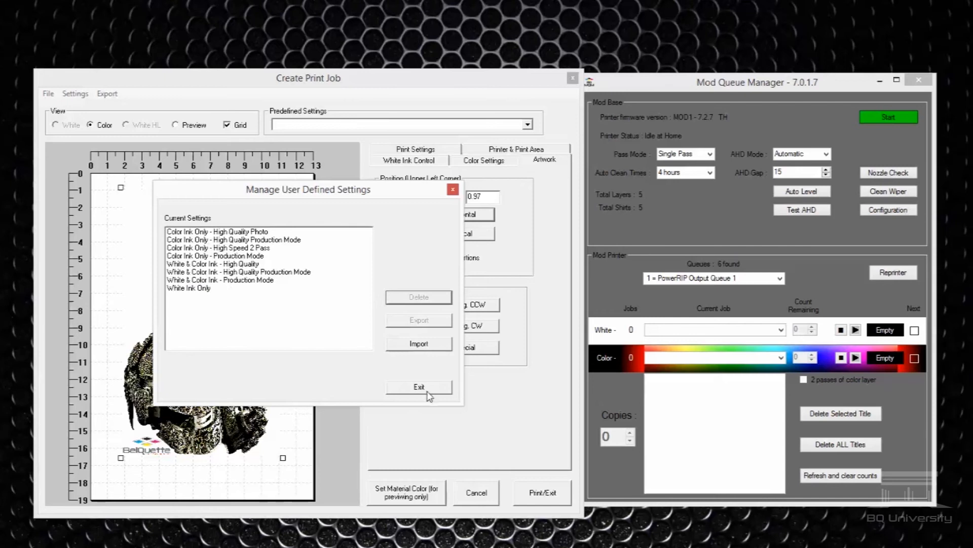
click(420, 388)
click(312, 126)
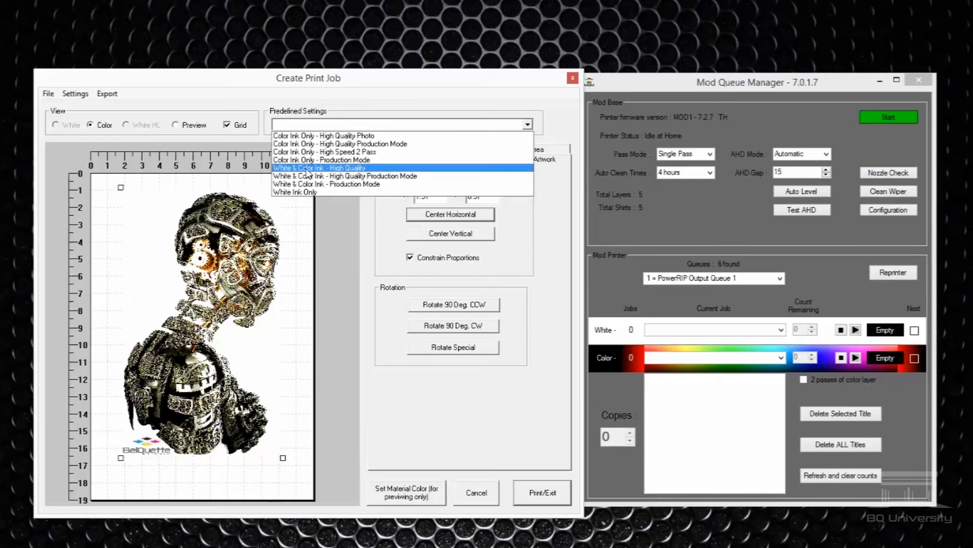
Step: Apply White & Color Ink - High Quality, review each settings tab, and switch the view to Preview
click(309, 171)
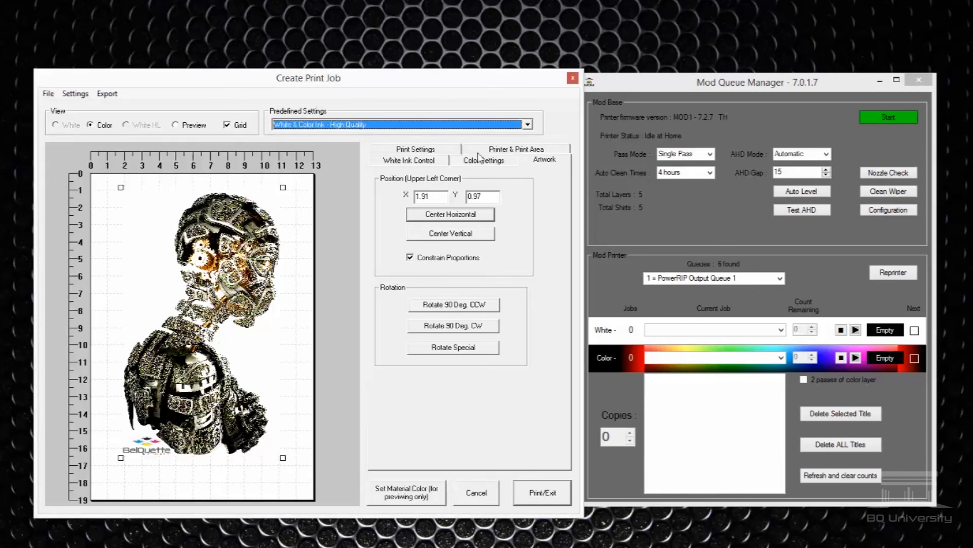
click(464, 151)
click(417, 150)
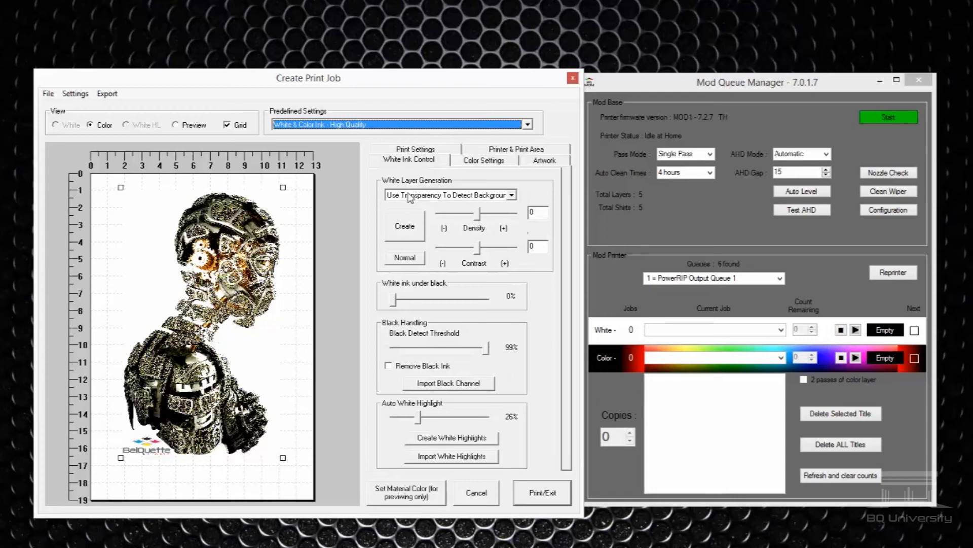
click(436, 151)
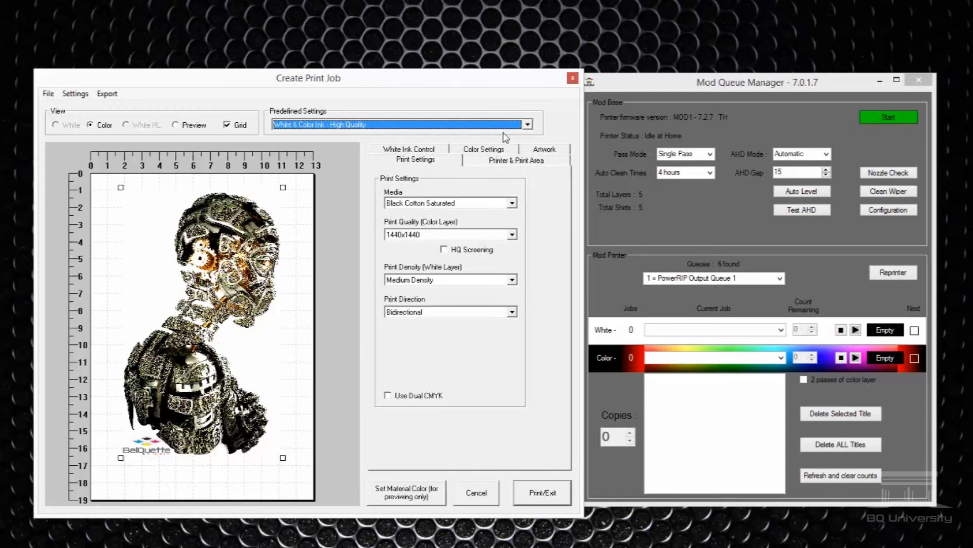
click(481, 149)
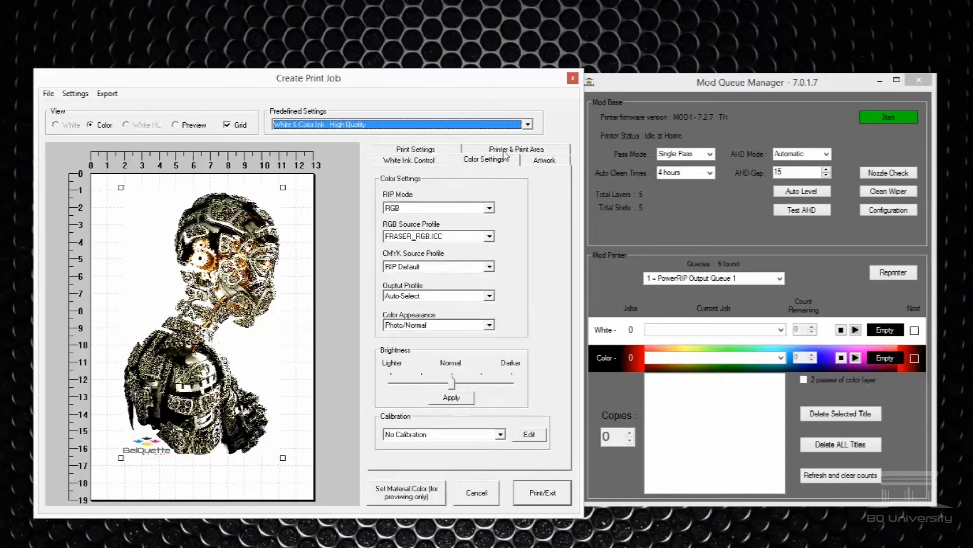
click(505, 153)
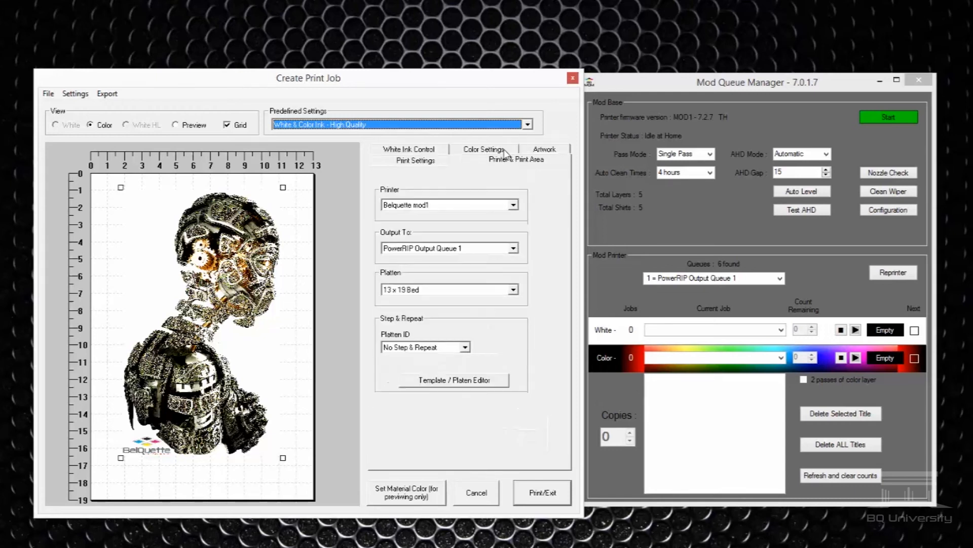
click(419, 150)
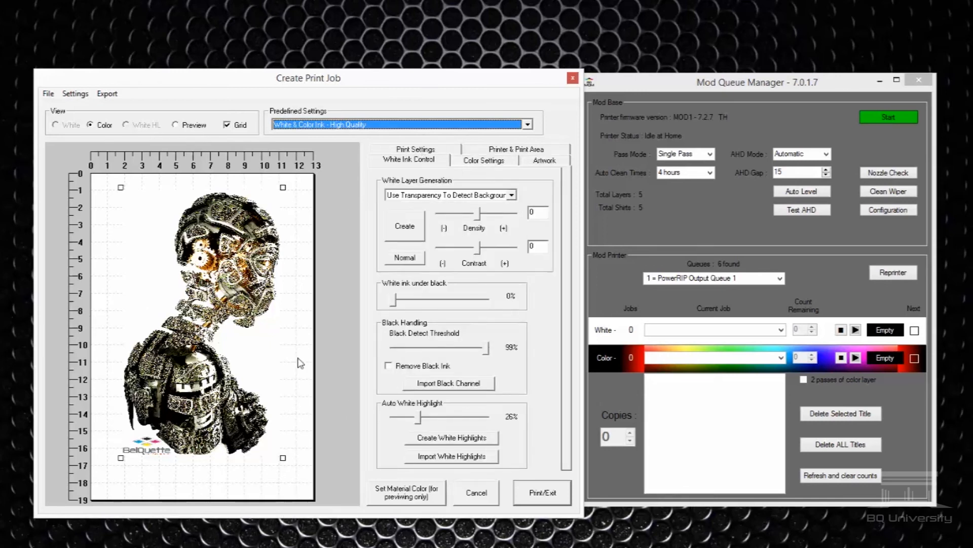
click(176, 125)
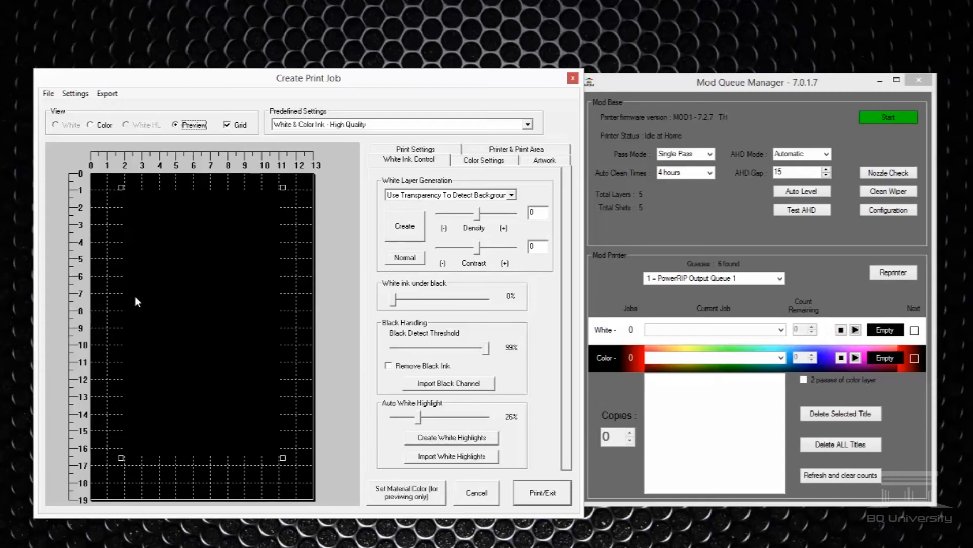
Step: Keep Use Transparency To Detect Background and create the white layer for the artwork
click(412, 162)
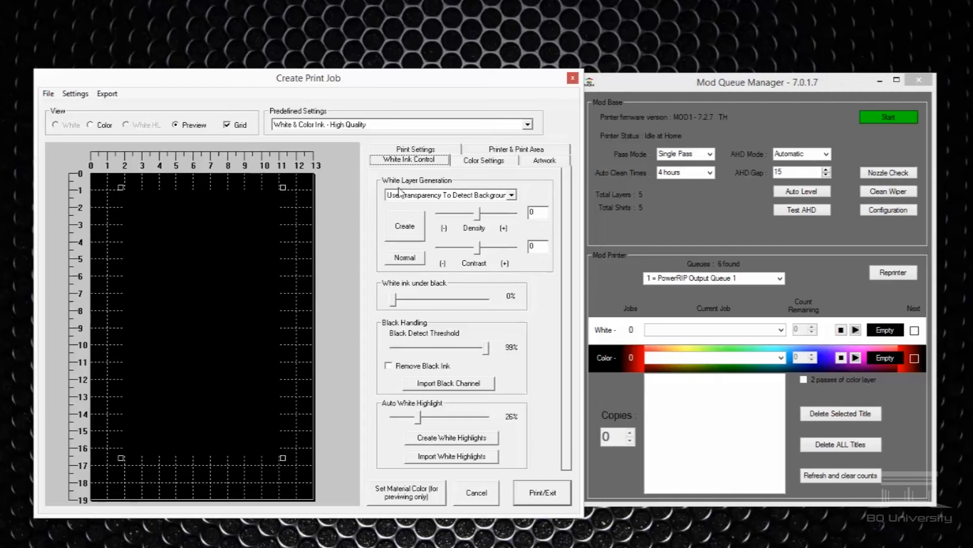
click(512, 196)
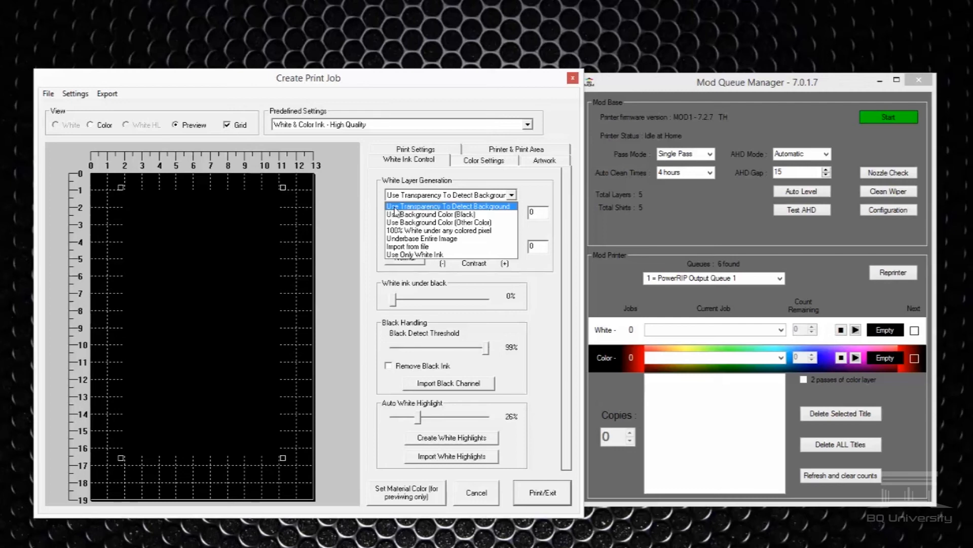
click(473, 207)
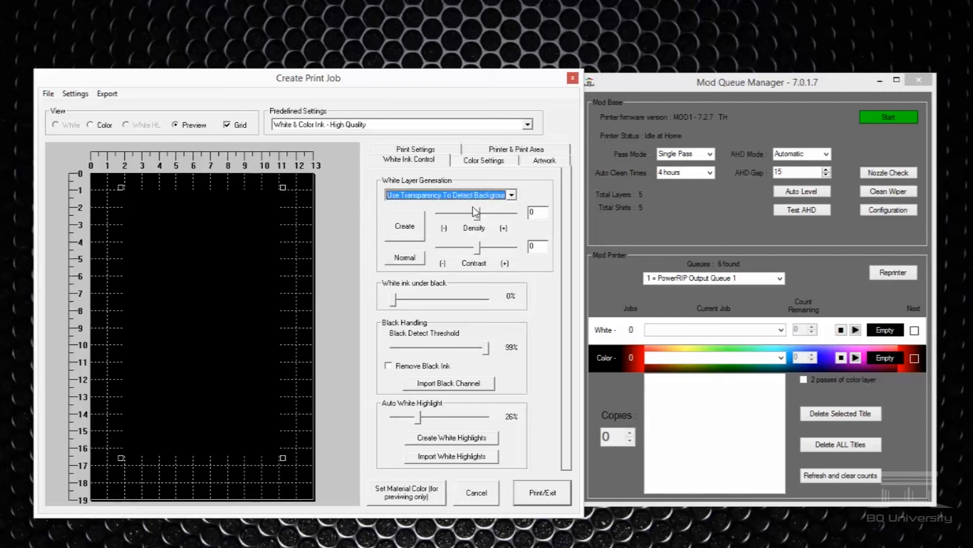
click(412, 232)
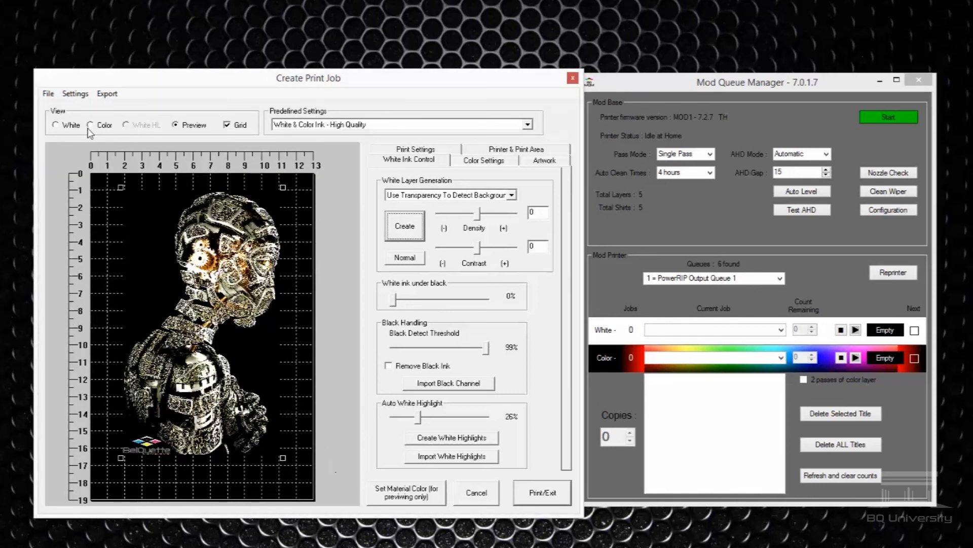
Step: Toggle the view through White, Color and Preview, then bring up the material colour picker
click(66, 124)
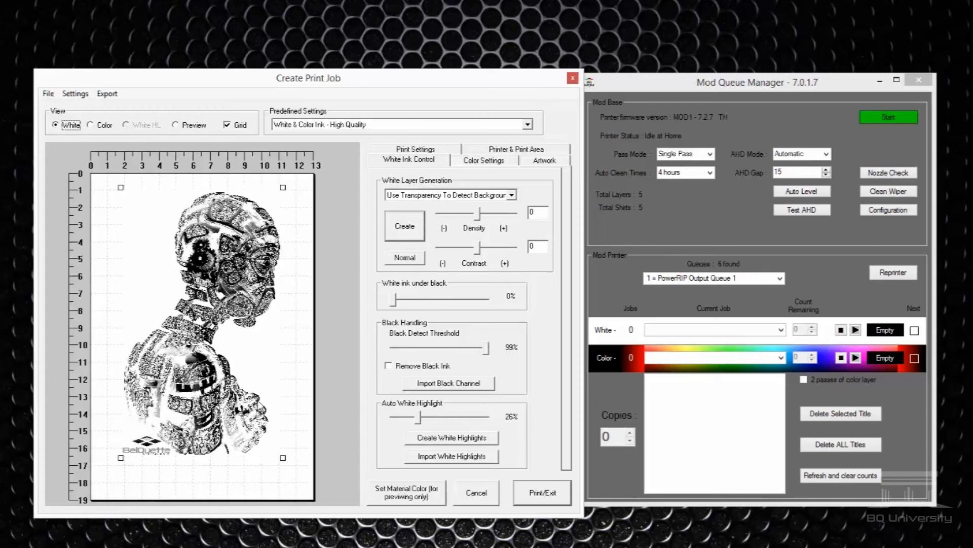
click(101, 125)
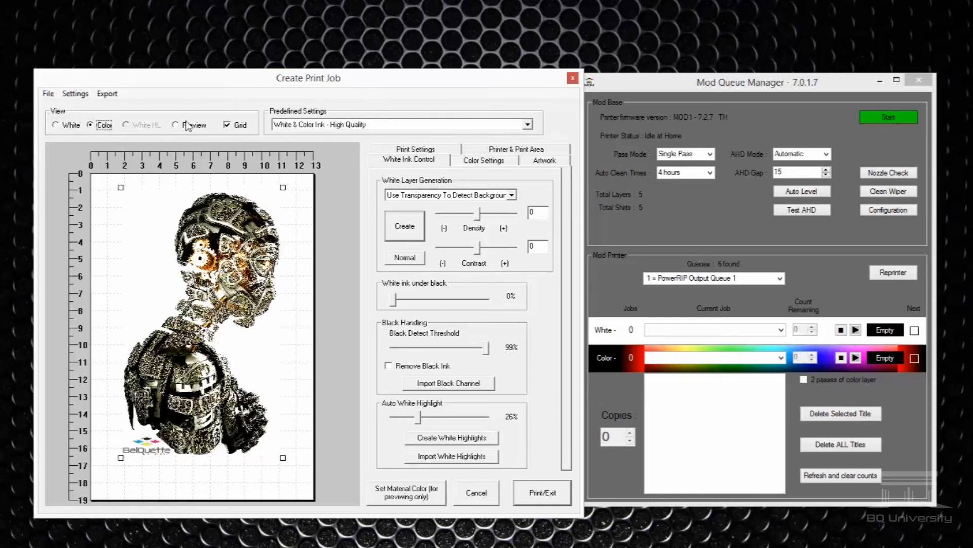
click(185, 125)
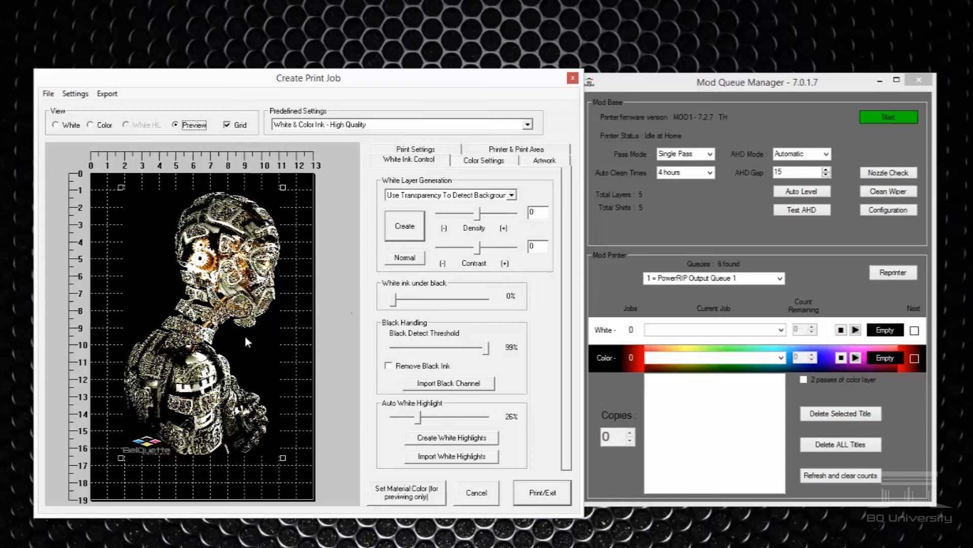
click(402, 491)
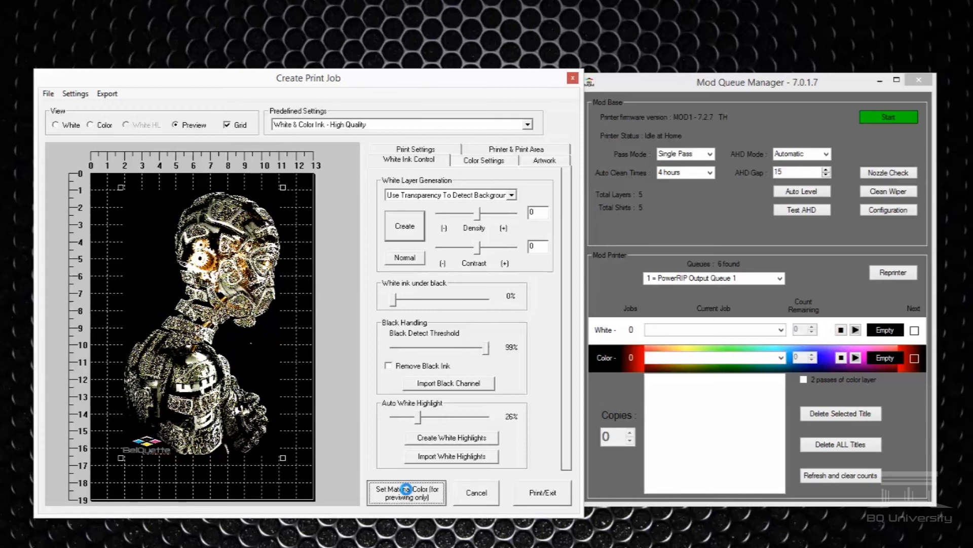
click(182, 243)
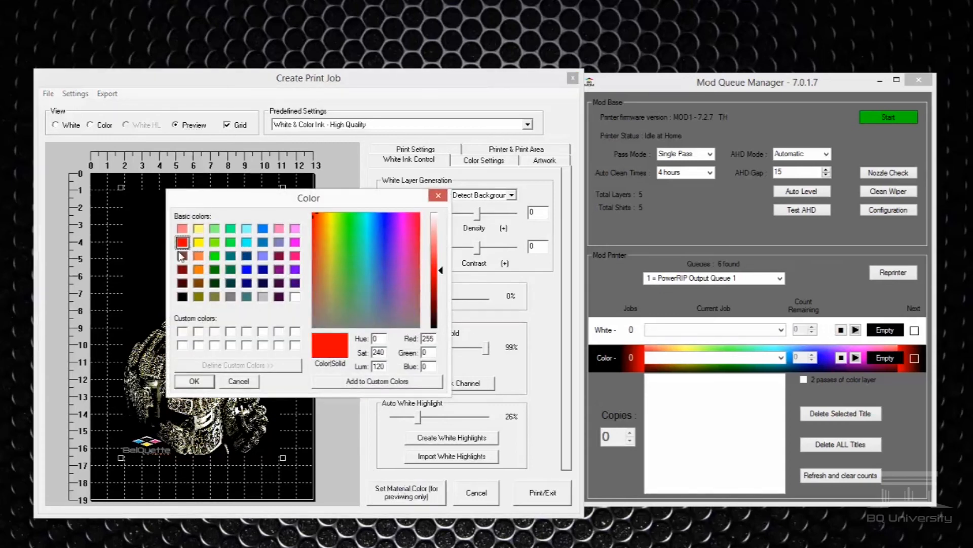
click(192, 382)
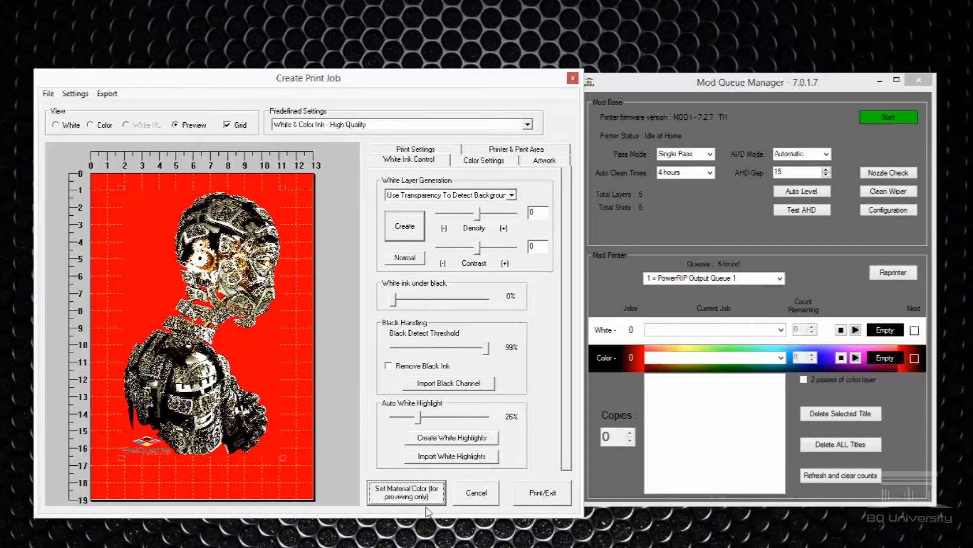
click(401, 492)
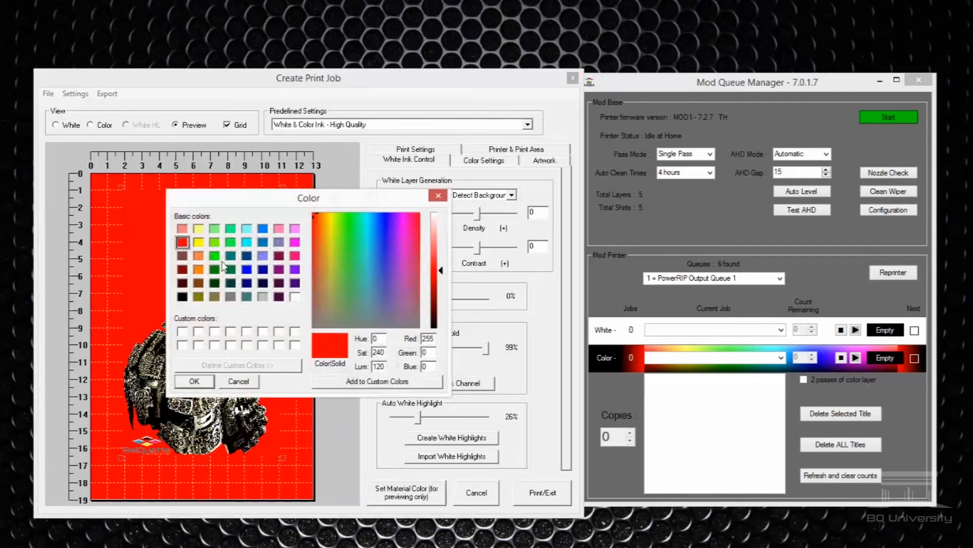
click(182, 296)
click(194, 380)
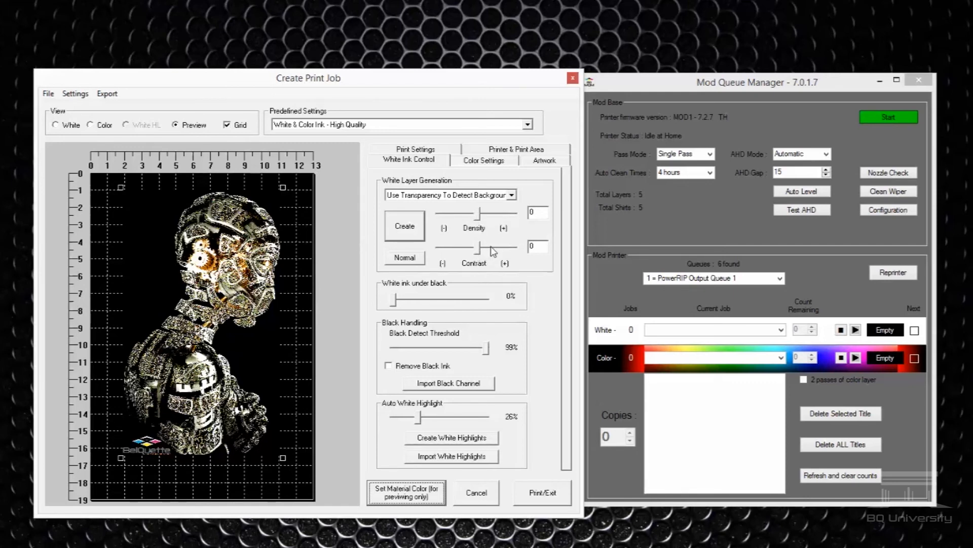
Step: Show the white layer and regenerate it at Density 50, then -50, then back at Normal
click(72, 125)
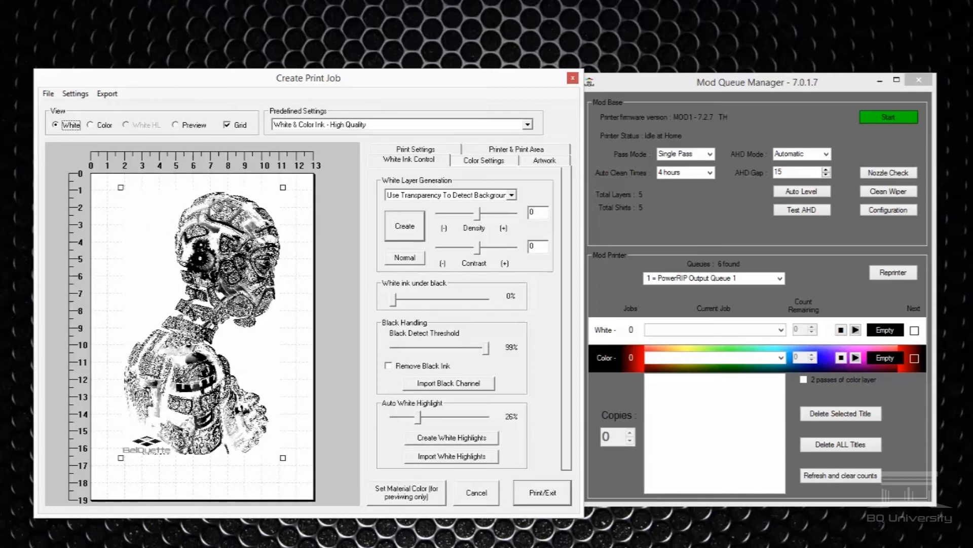
drag(478, 215, 555, 230)
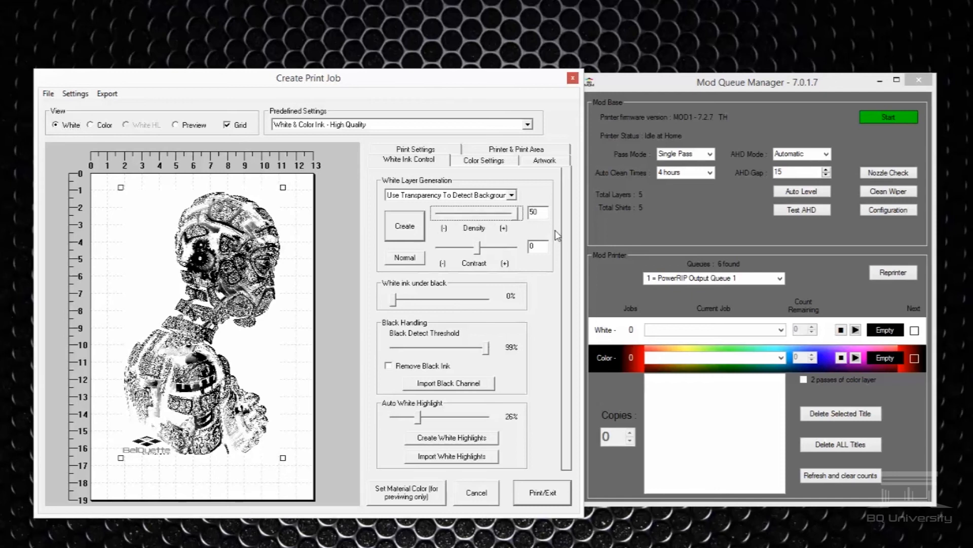
click(400, 231)
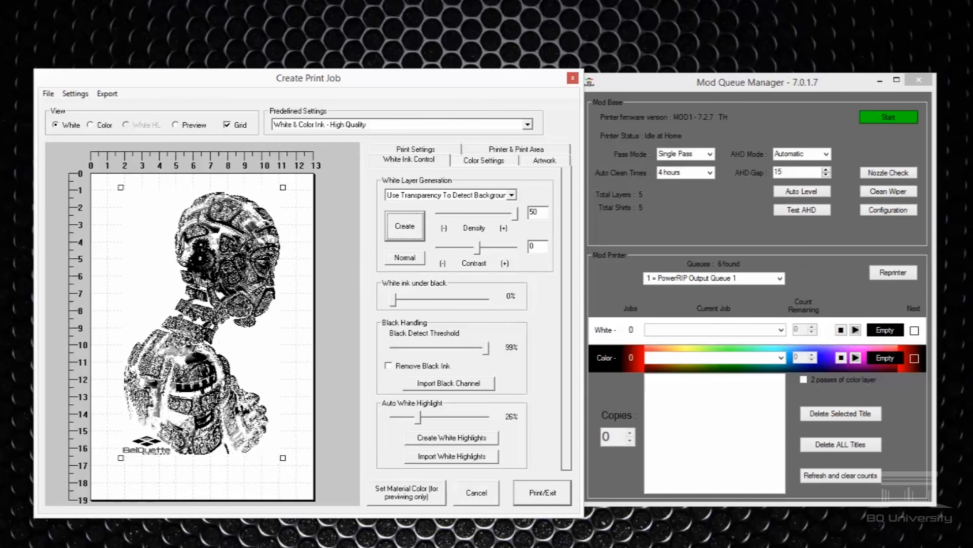
drag(519, 213, 429, 218)
click(405, 229)
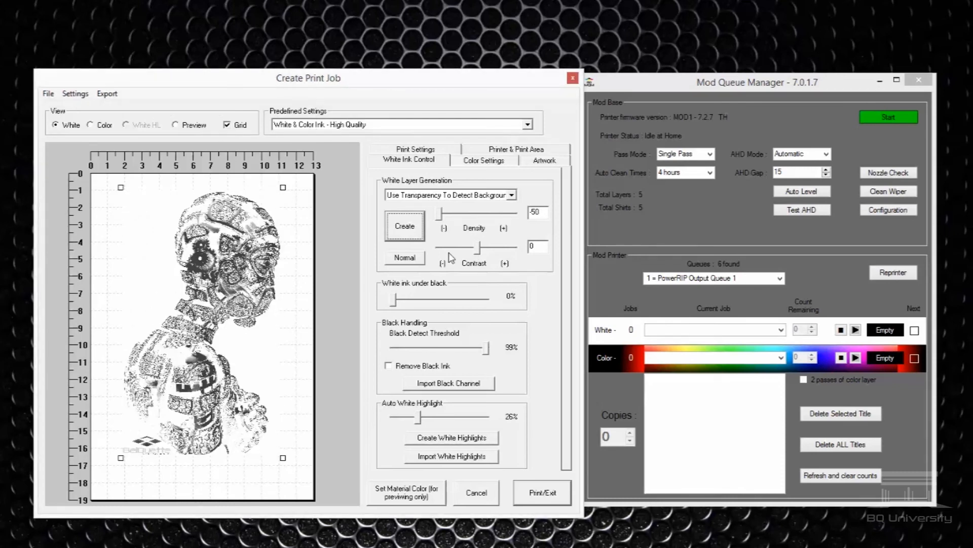
click(411, 259)
click(409, 231)
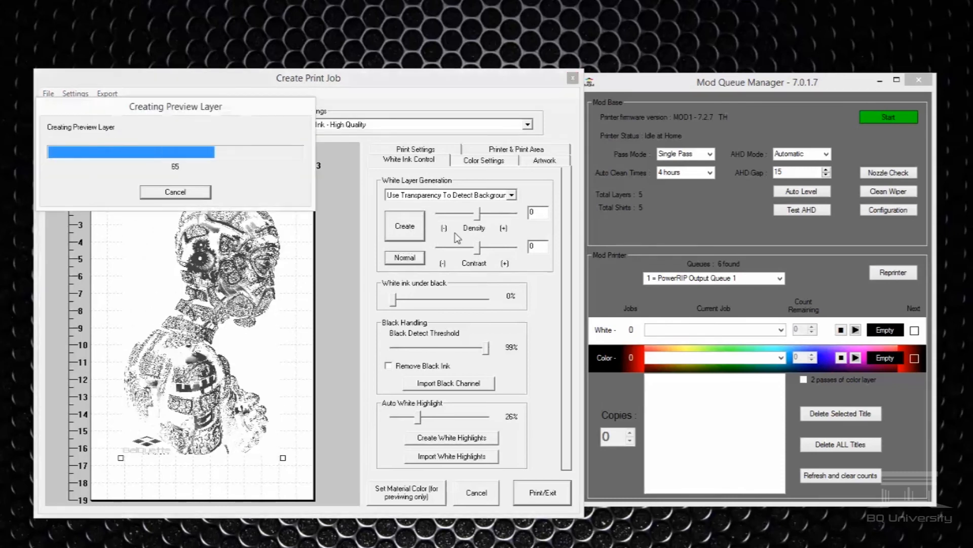
Step: Regenerate the white layer at Contrast 50, then reset contrast to Normal and regenerate
drag(479, 250, 545, 260)
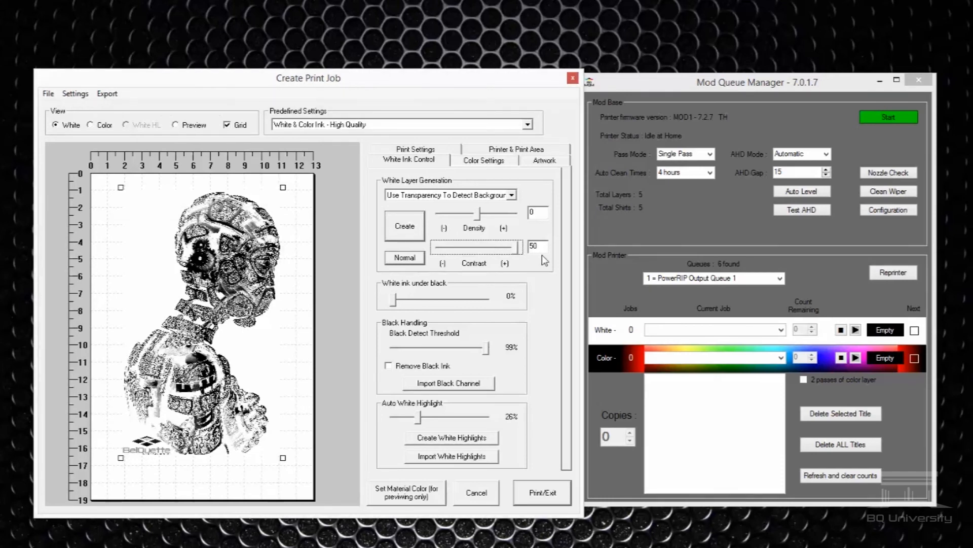
click(394, 238)
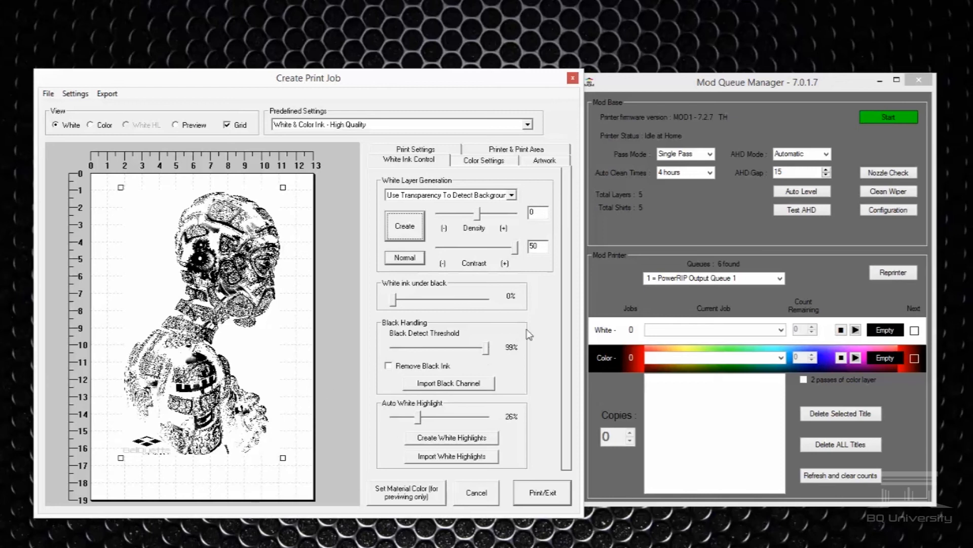
click(504, 249)
click(403, 259)
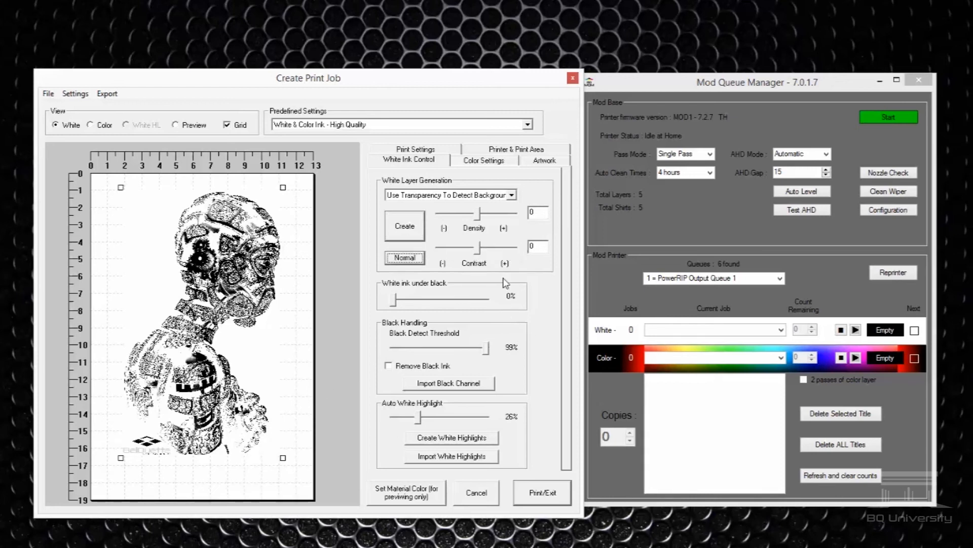
click(419, 231)
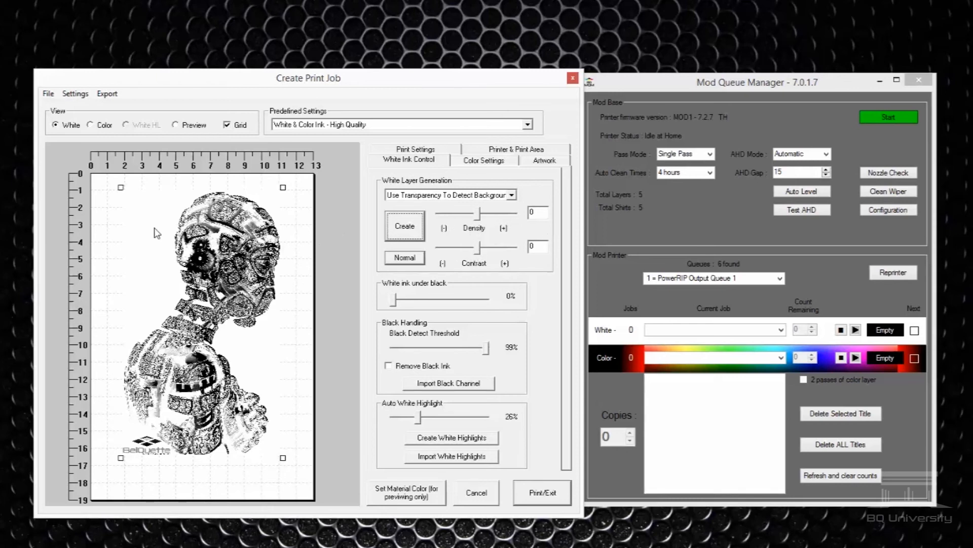
Step: Try Use Background Color (Black) for the white layer with Density 10 and Contrast 5
click(426, 197)
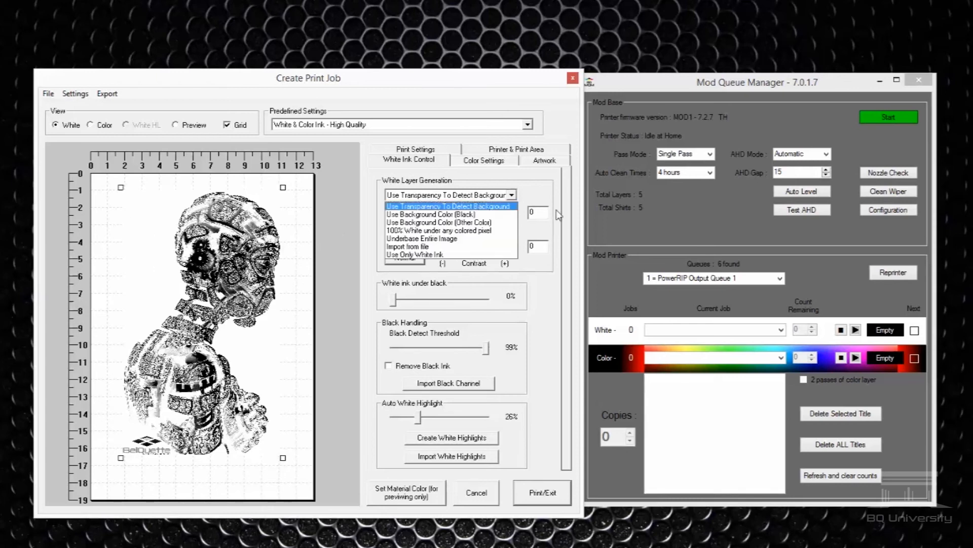
click(495, 215)
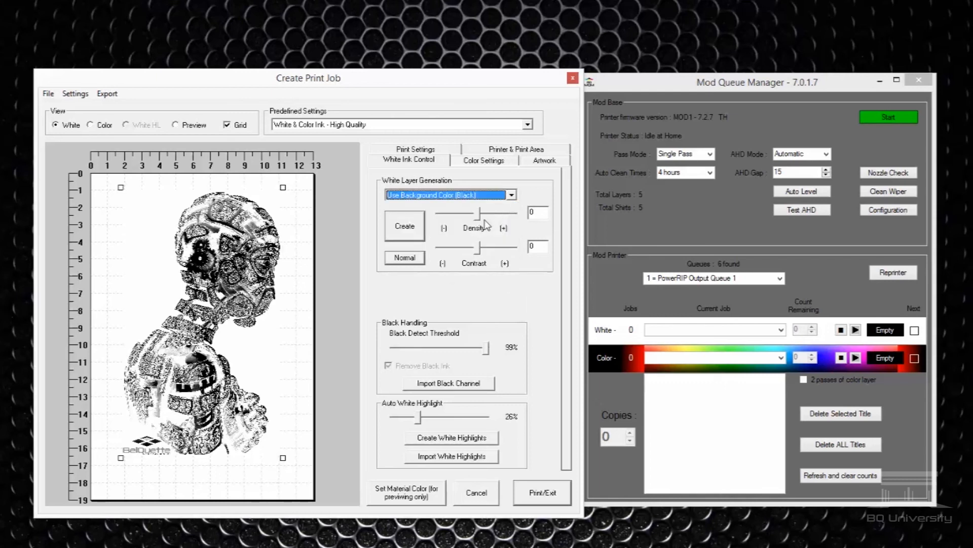
click(481, 218)
drag(481, 219, 489, 221)
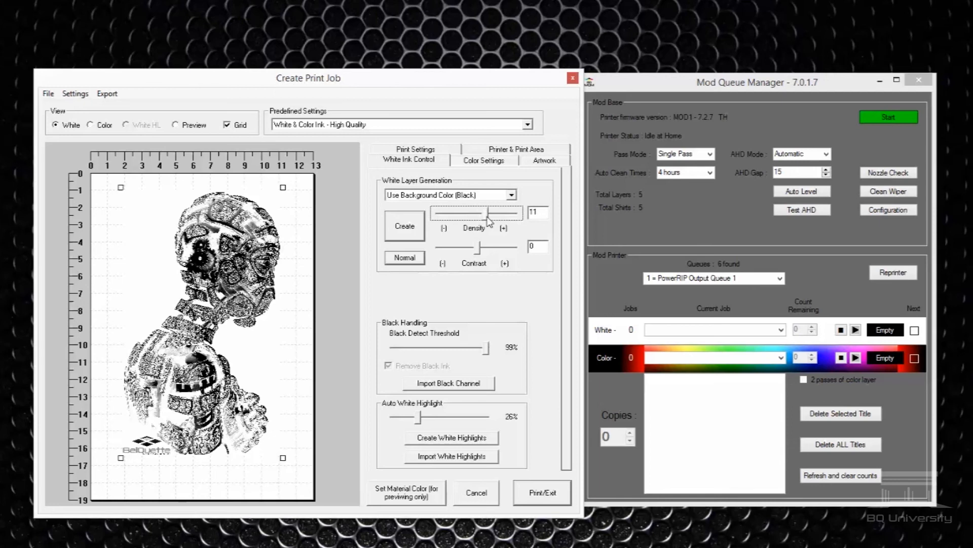
click(480, 250)
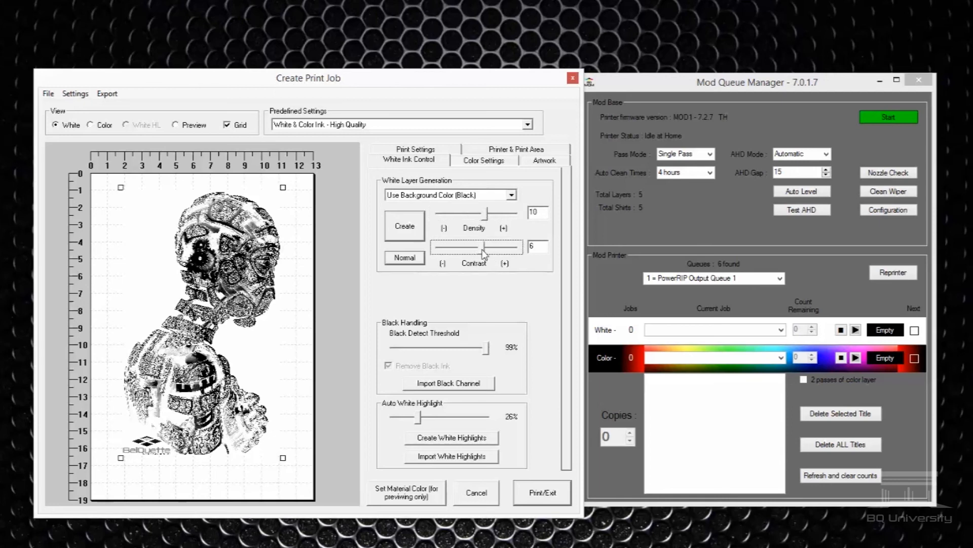
drag(482, 253, 484, 253)
Step: Revert to Use Transparency To Detect Background at Normal settings, then view Preview and Color
click(500, 197)
click(470, 208)
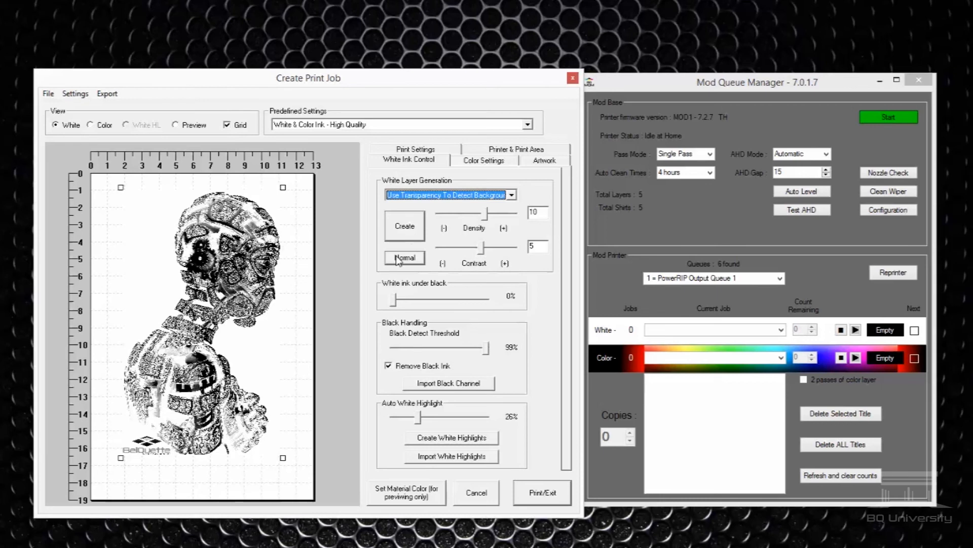
click(419, 228)
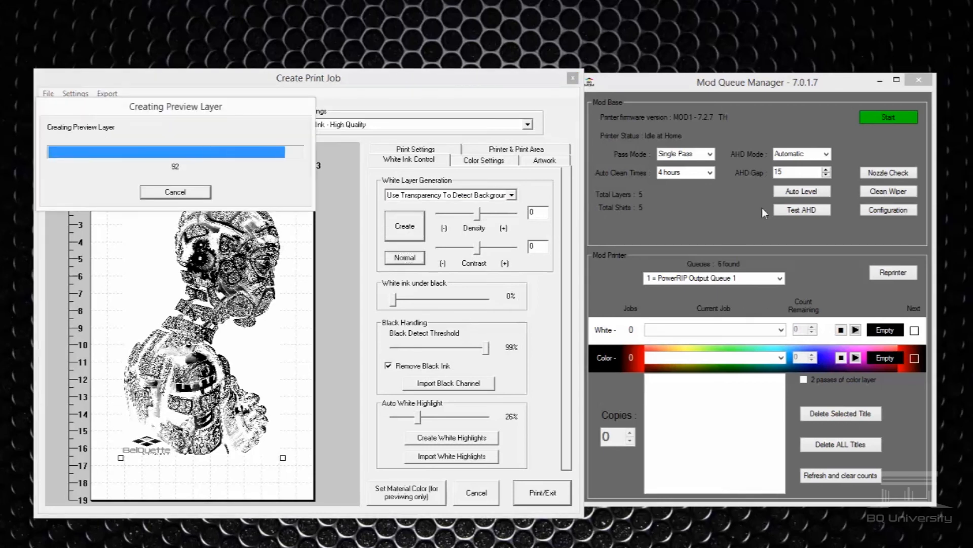
click(176, 125)
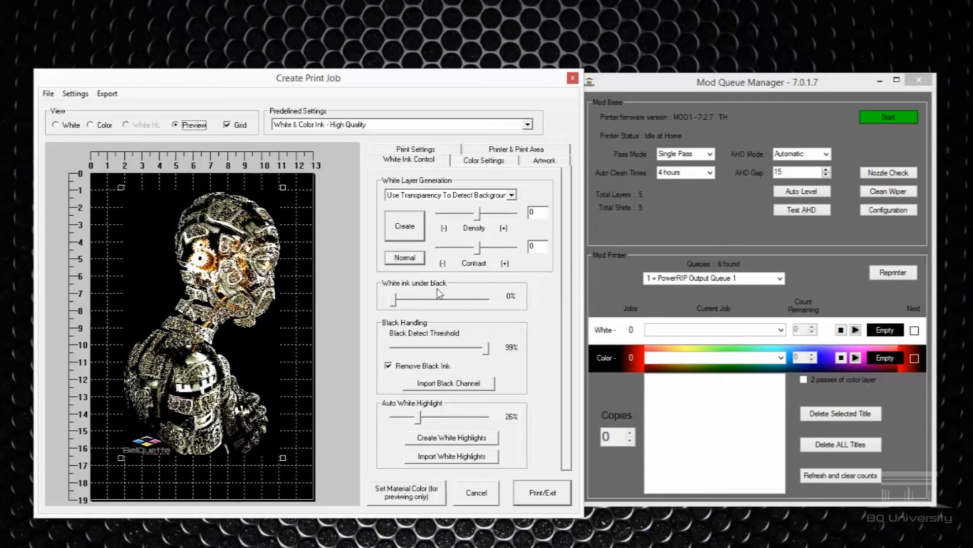
click(104, 126)
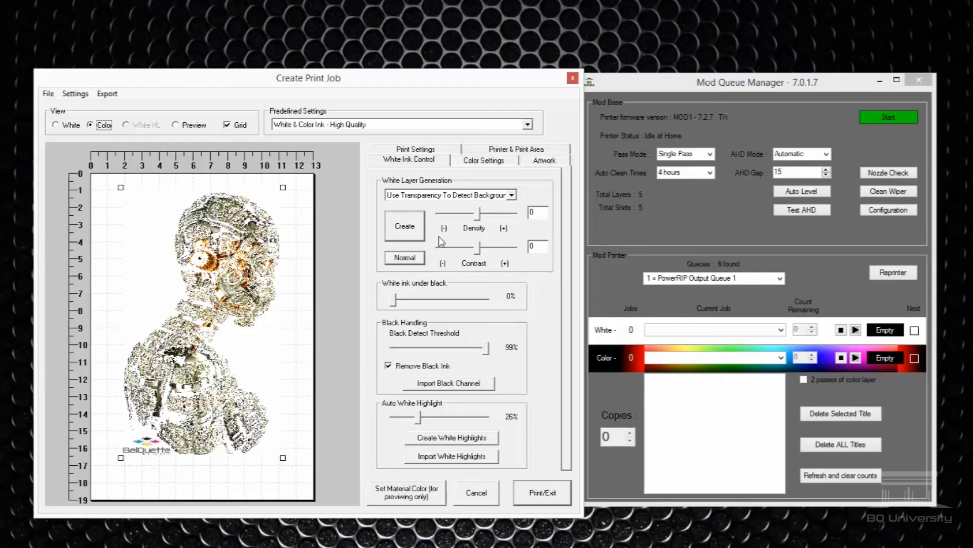
Step: Leave the generation method unchanged and turn off Remove Black Ink
click(420, 197)
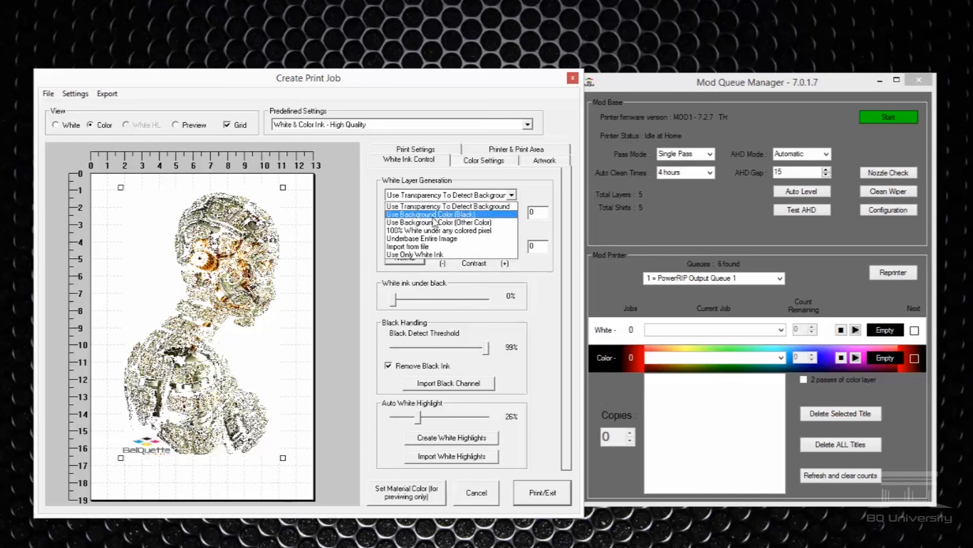
click(365, 225)
click(393, 364)
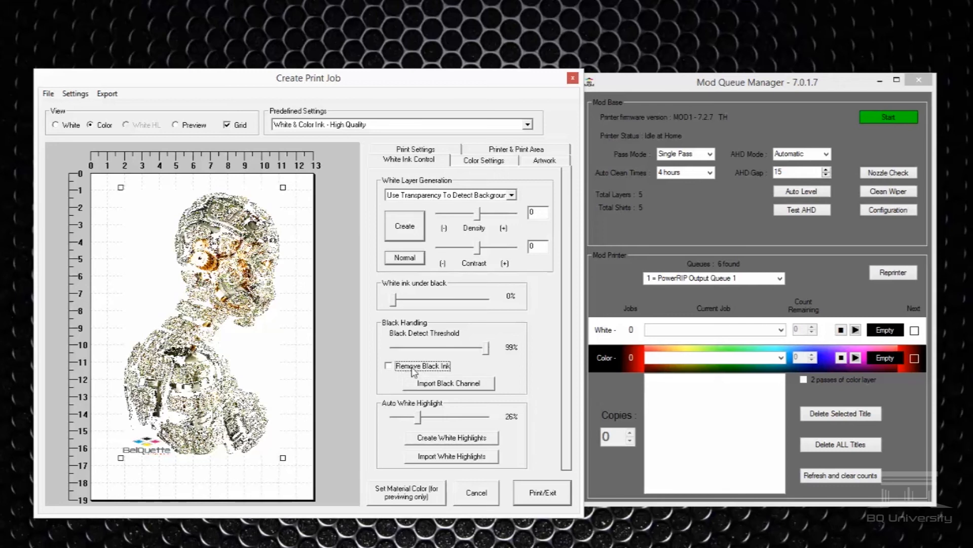
Step: Regenerate the layers keeping black ink, then toggle between White and Color views, ending on White
click(415, 233)
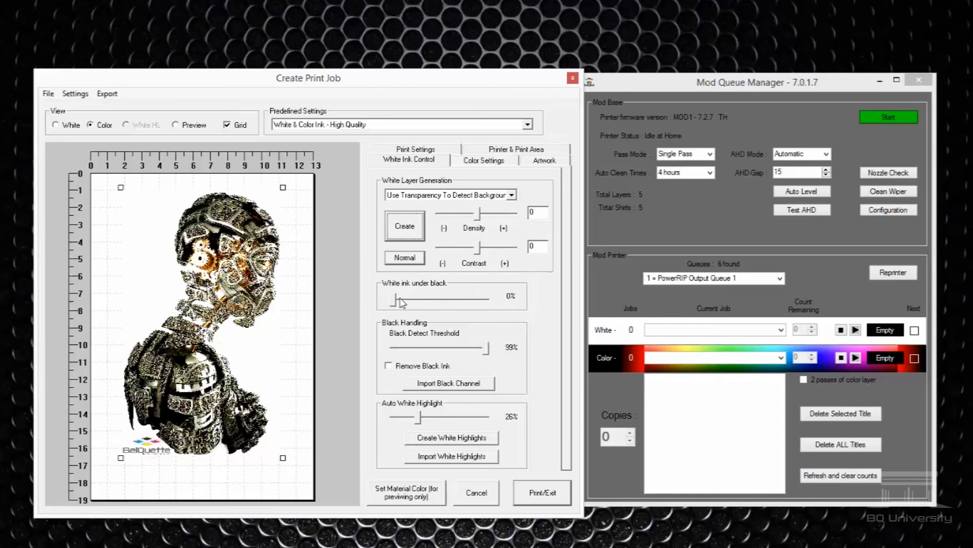
click(70, 126)
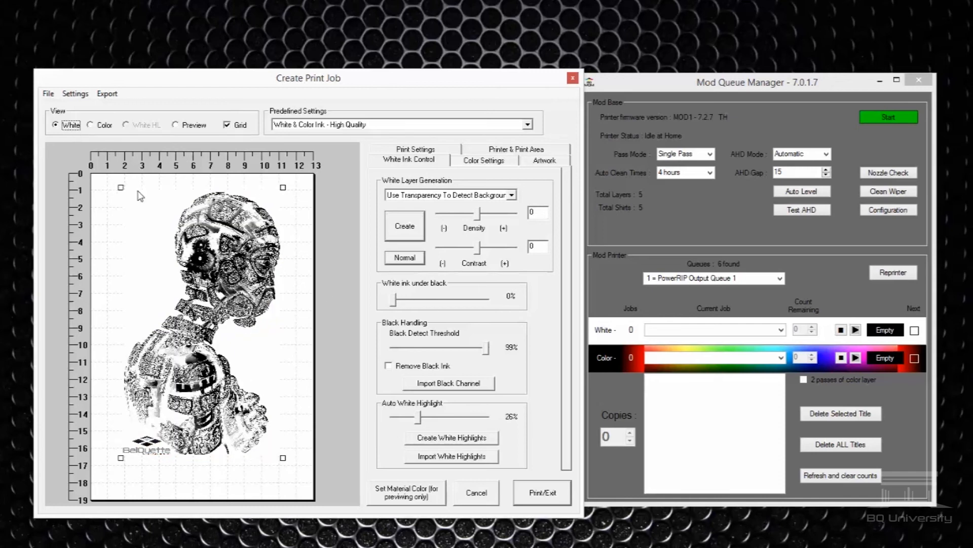
click(99, 127)
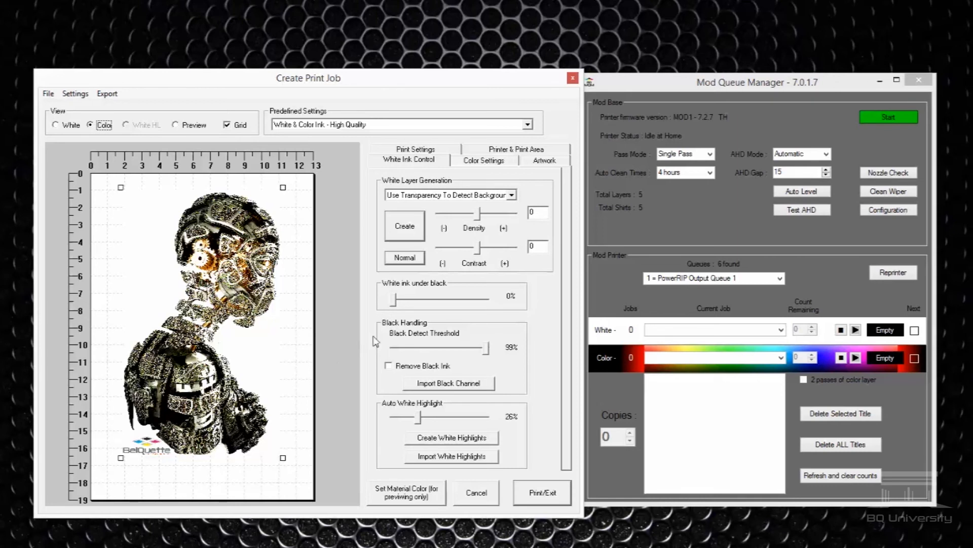
click(70, 125)
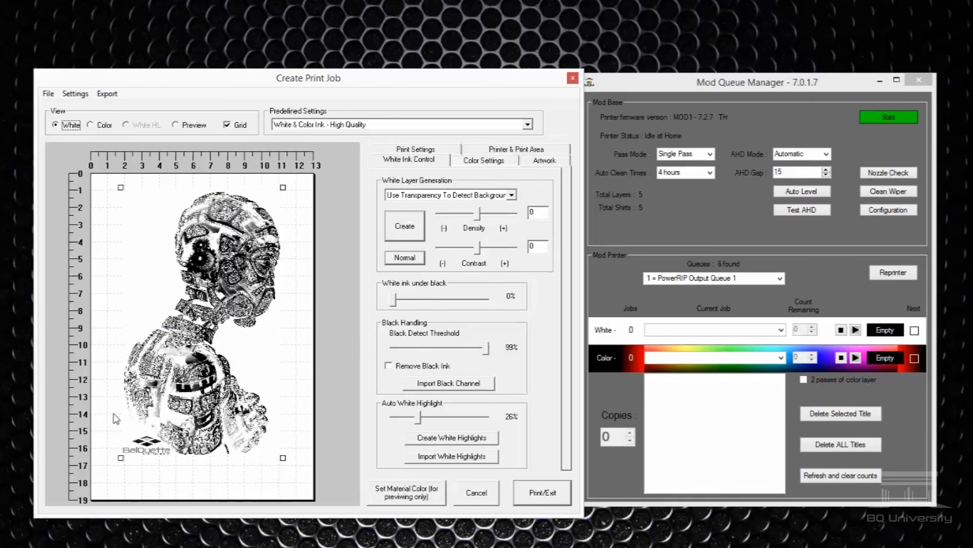
Step: Put full white ink under black, then regenerate at Black Detect Threshold 100% and 91%
drag(394, 299, 611, 325)
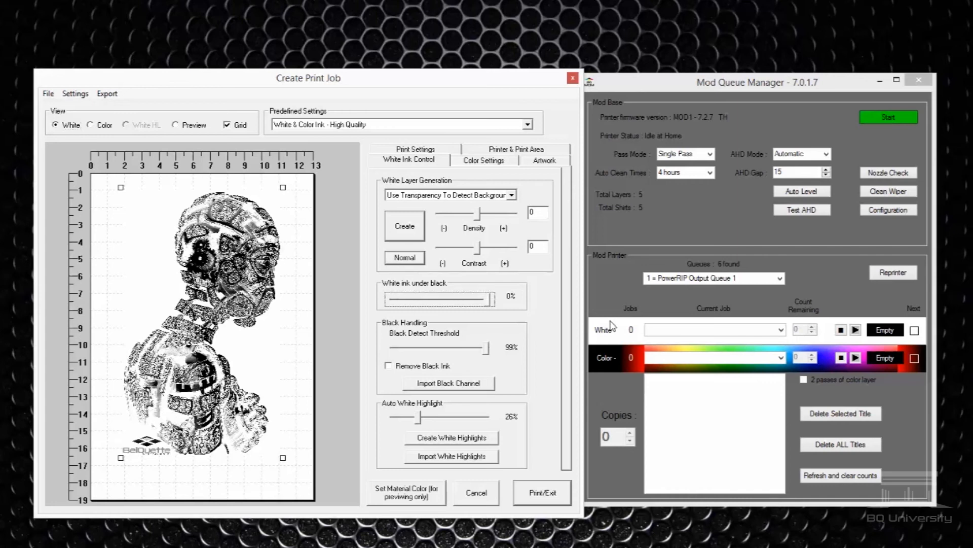
click(410, 238)
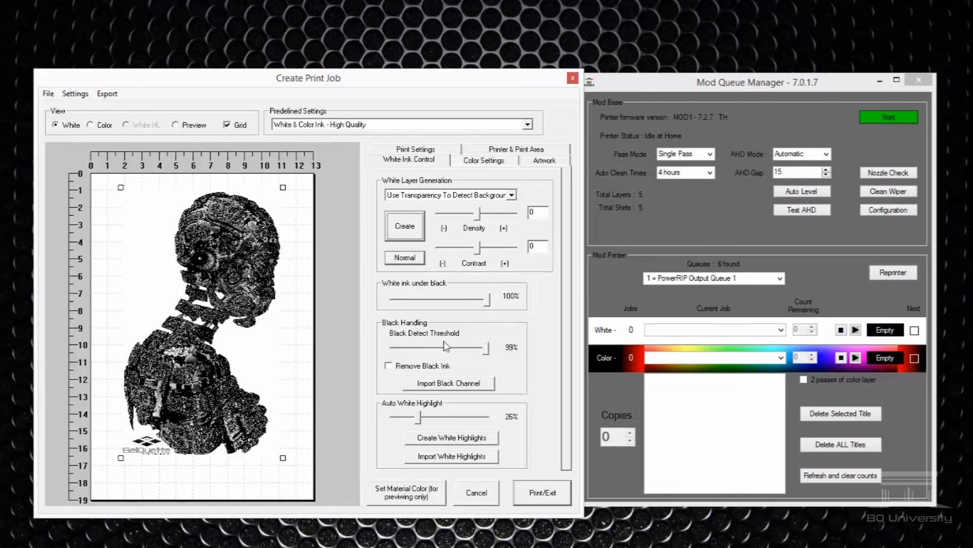
drag(488, 349, 502, 355)
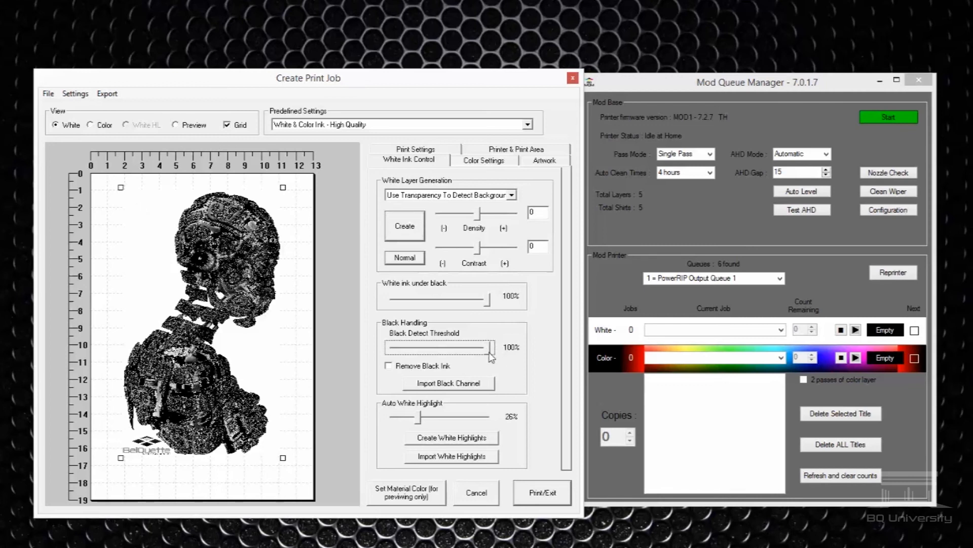
click(405, 226)
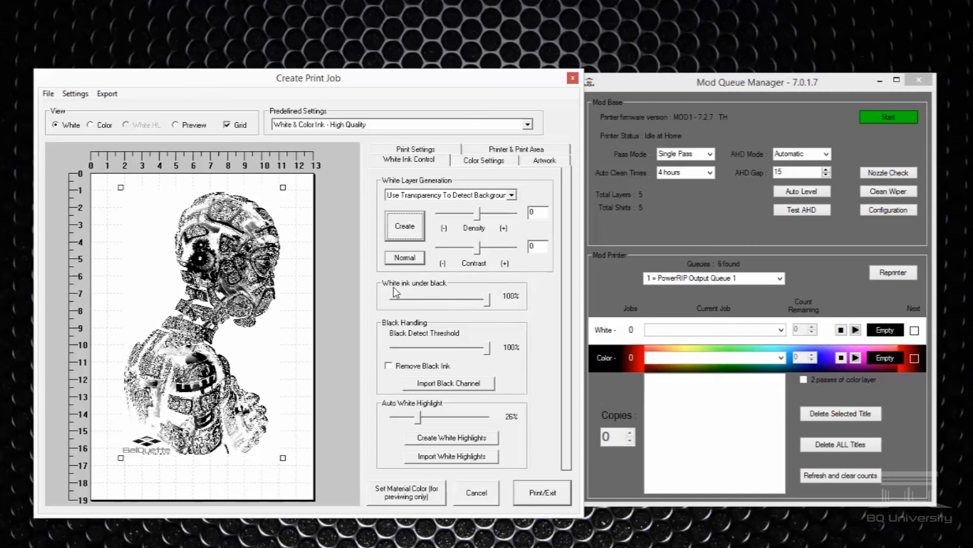
drag(489, 354, 480, 354)
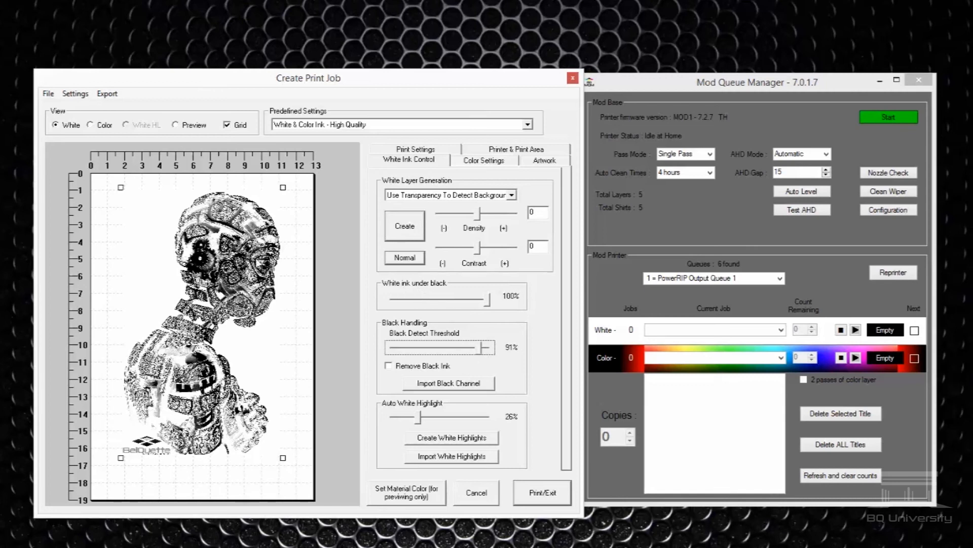
click(405, 226)
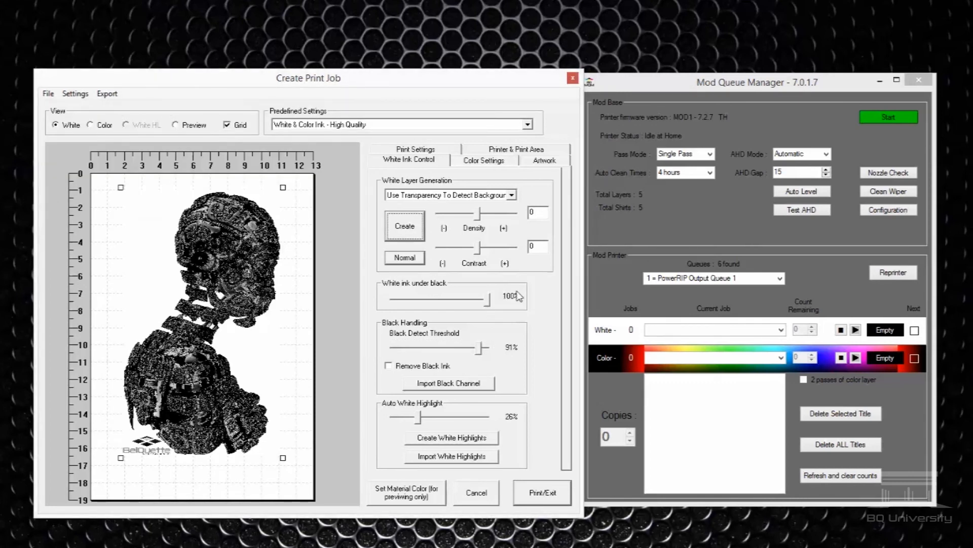
Step: Turn on Remove Black Ink and regenerate at Black Detect Threshold 100%, 38%, then 0%
click(490, 300)
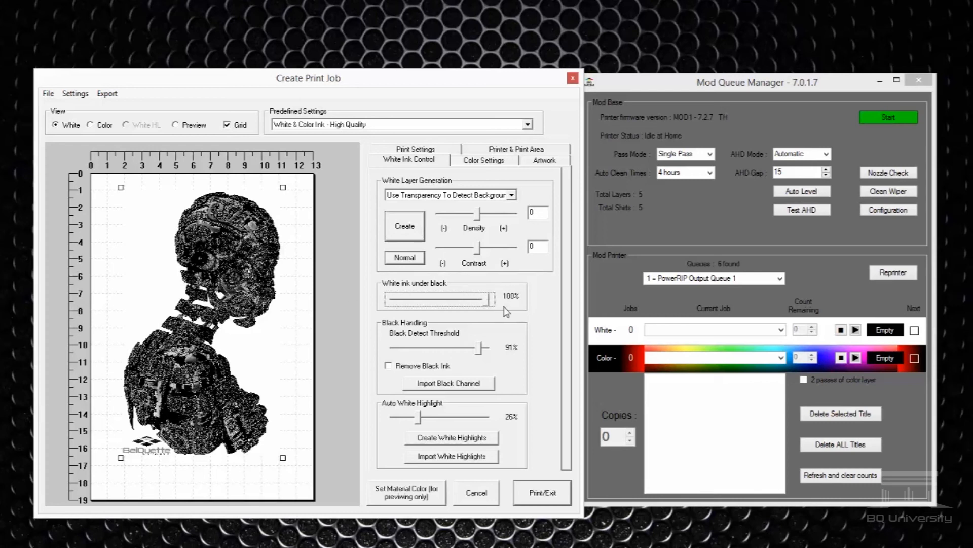
click(404, 368)
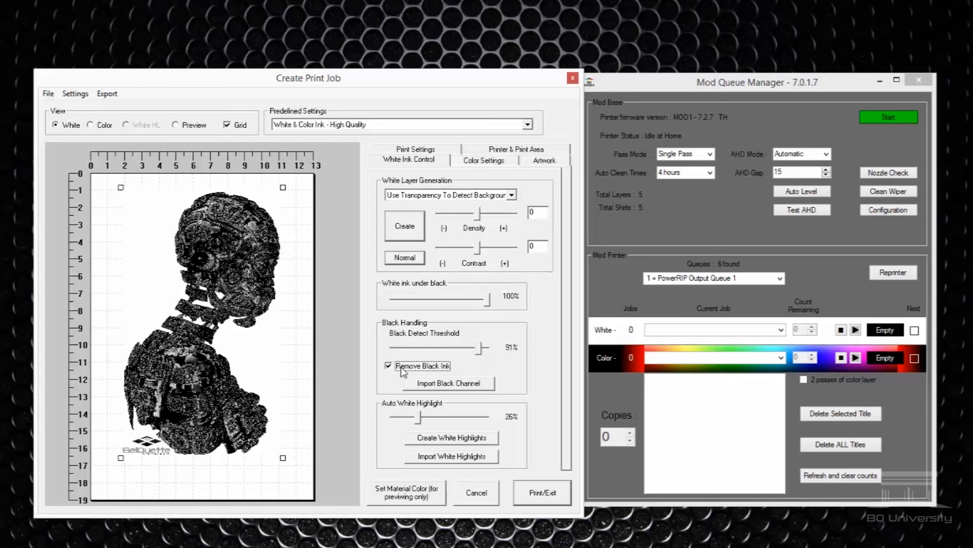
click(409, 225)
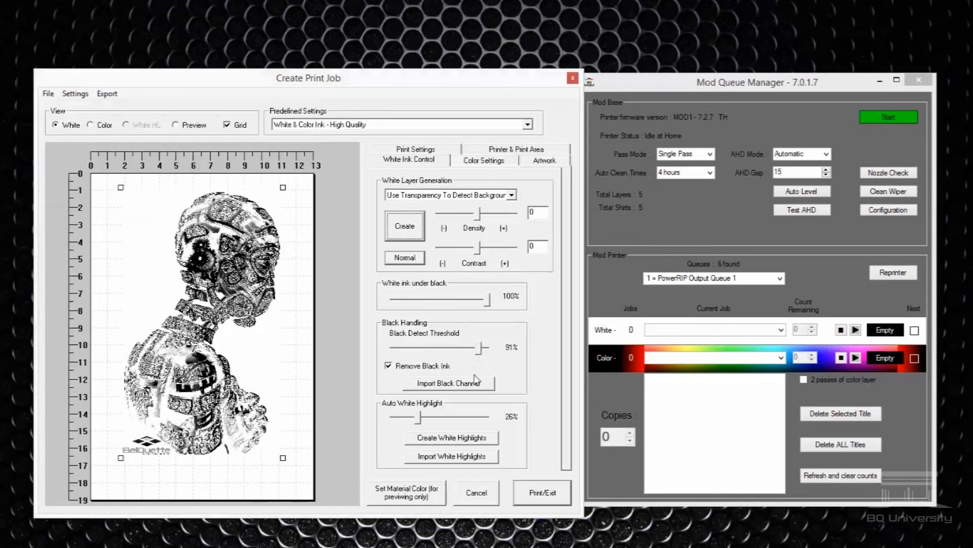
drag(480, 357, 490, 355)
click(415, 229)
drag(493, 348, 431, 349)
click(406, 236)
drag(431, 349, 394, 349)
click(405, 229)
Step: Check the Color layer, return to White, and raise Black Detect Threshold to about 96%
click(99, 126)
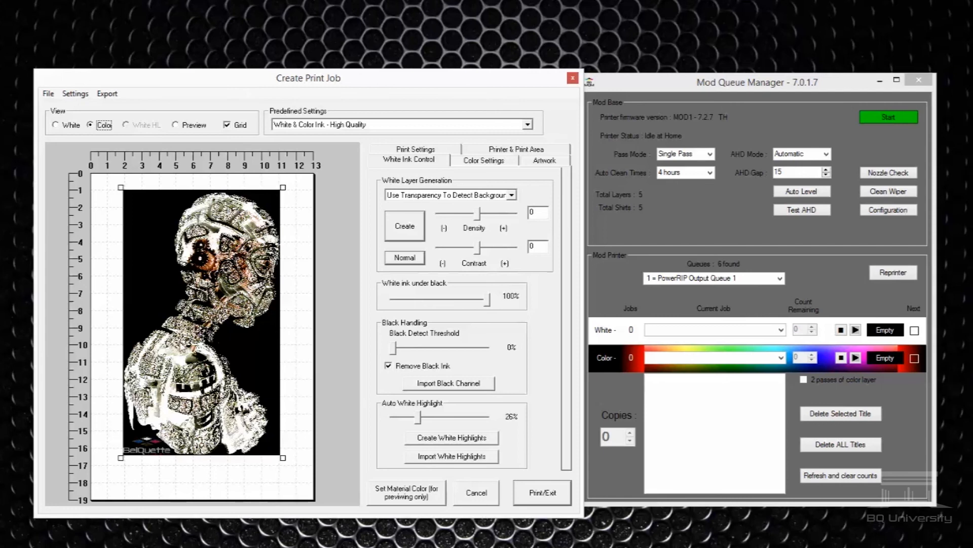
click(56, 124)
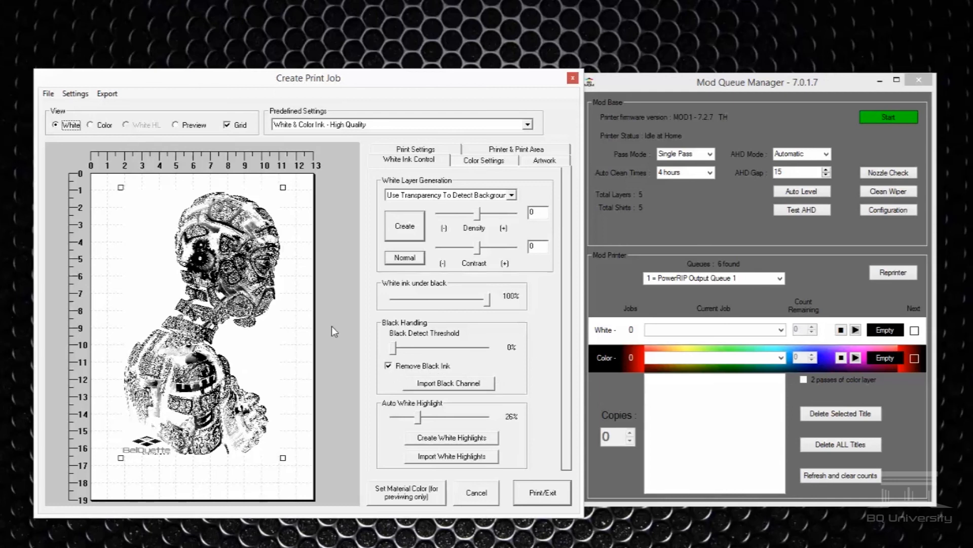
click(399, 347)
drag(397, 346, 486, 351)
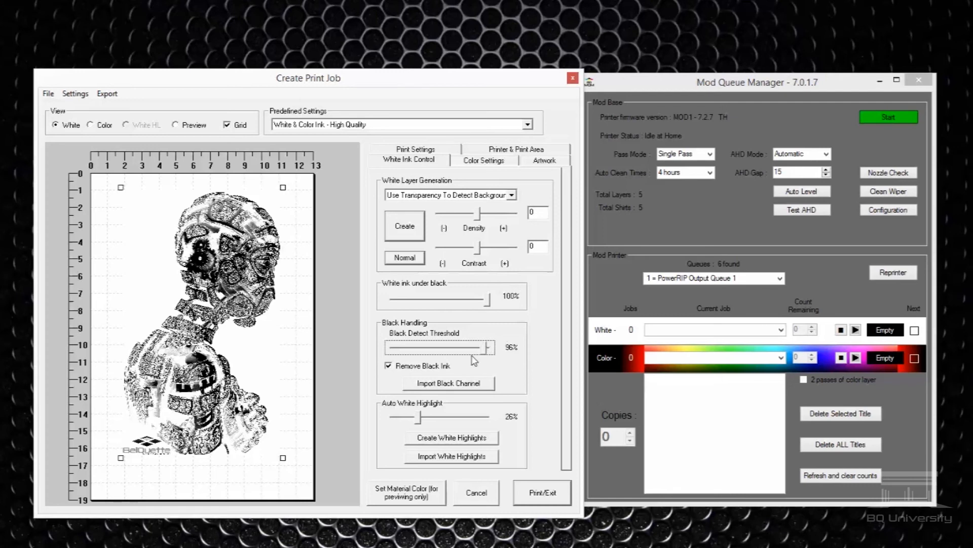
Step: Turn off Remove Black Ink, set White ink under black to 0%, regenerate, and view Color then Preview
click(394, 367)
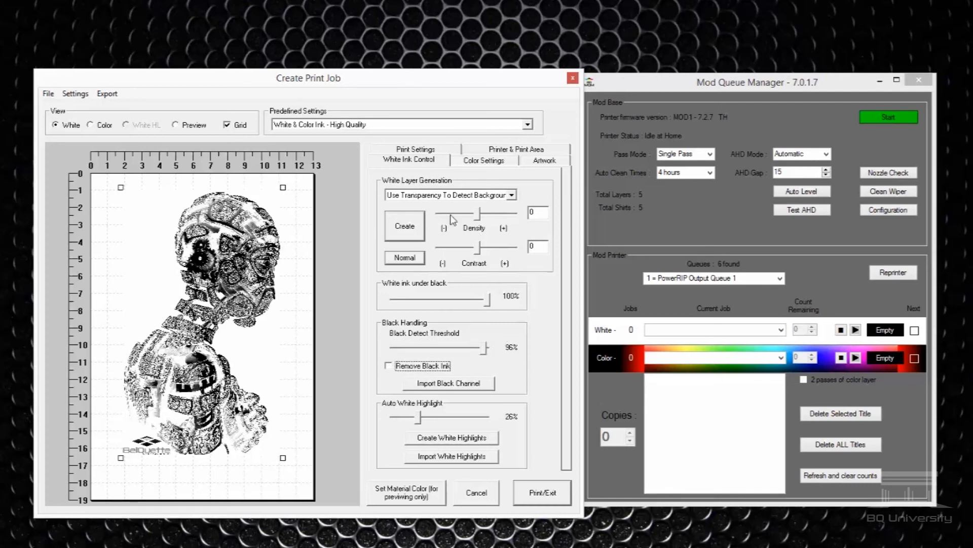
drag(490, 303, 388, 294)
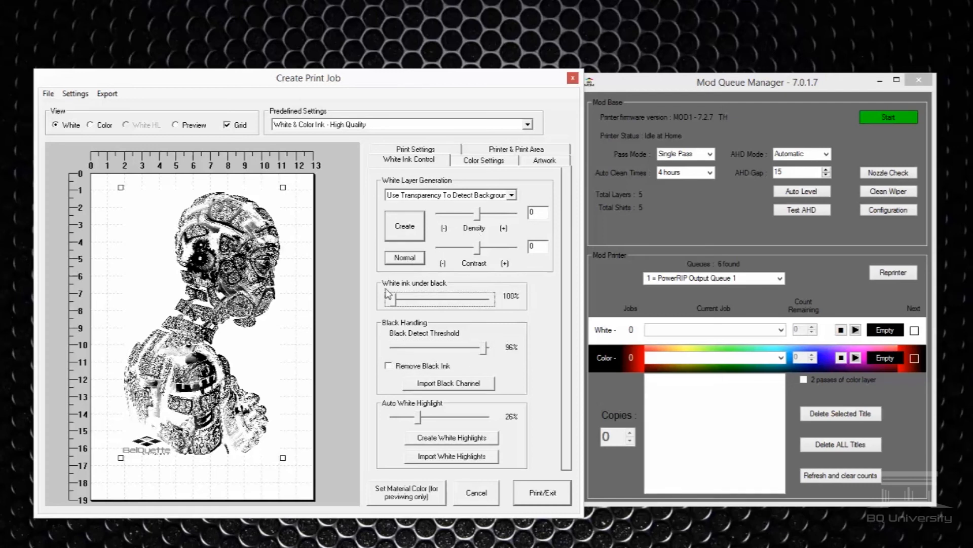
click(415, 231)
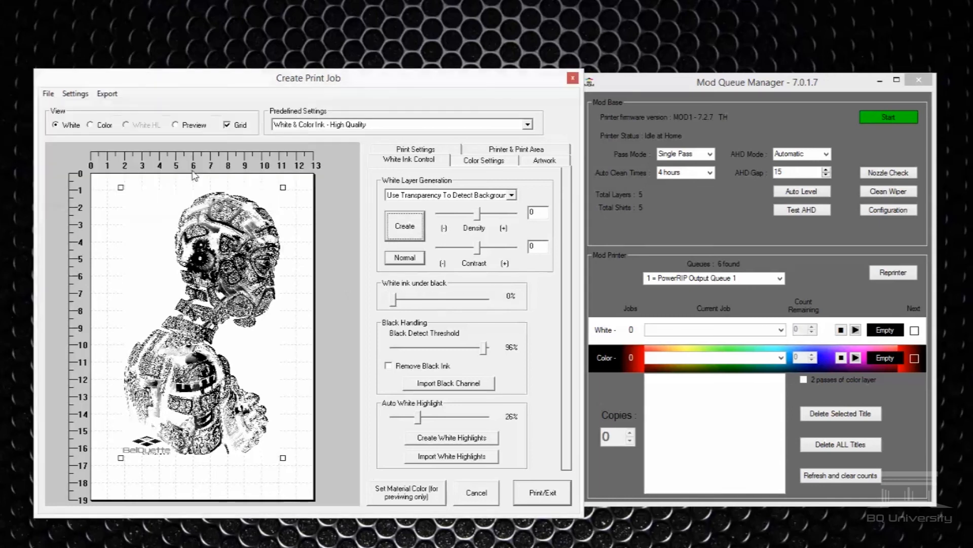
click(91, 124)
click(192, 127)
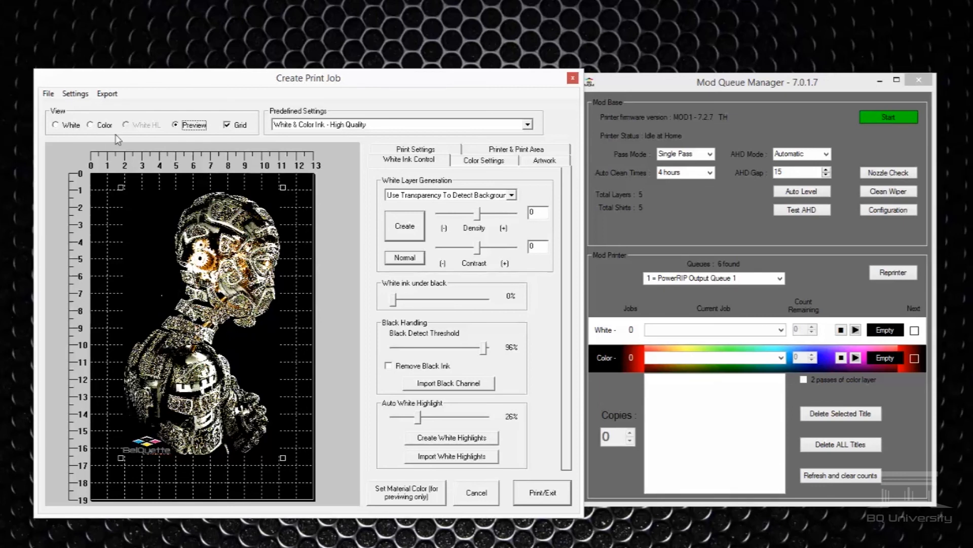
Step: Review the old job's colour, white-ink and combined print previews
click(101, 126)
click(66, 126)
click(91, 125)
click(178, 124)
Step: Discard the old print job, create a new one, and start importing a graphic
click(477, 499)
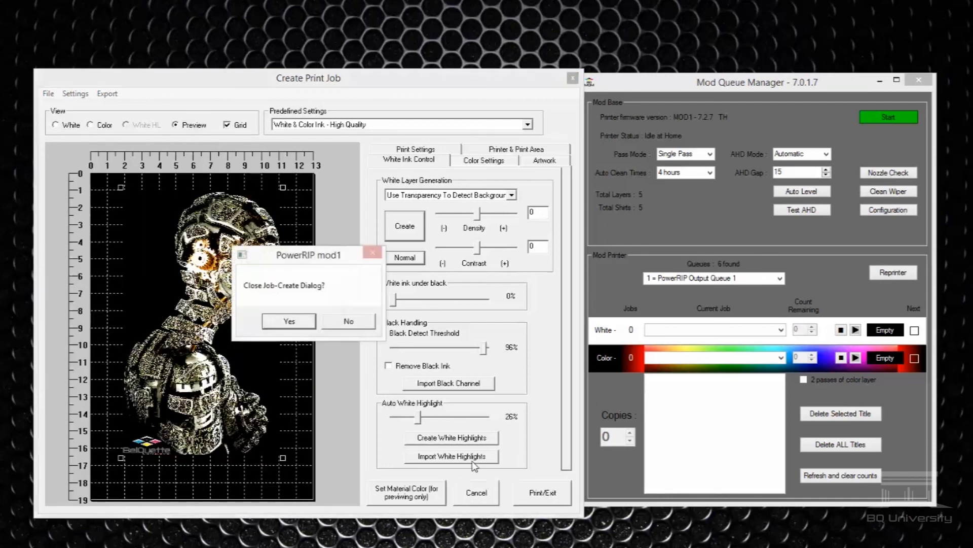
click(293, 323)
click(59, 98)
click(63, 124)
click(49, 94)
click(47, 102)
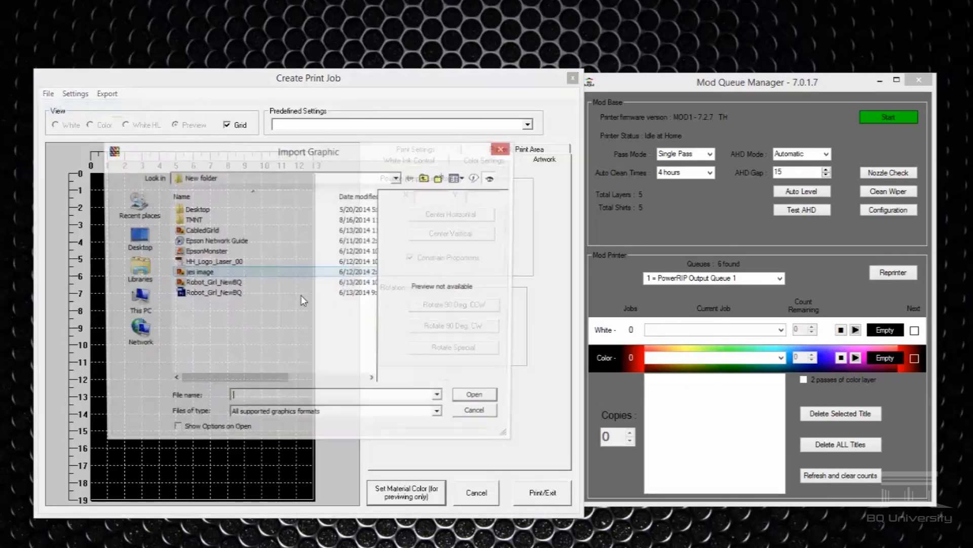
Step: Import Robot_Girl_NewBQ into the new job and dismiss the resize notice
click(215, 293)
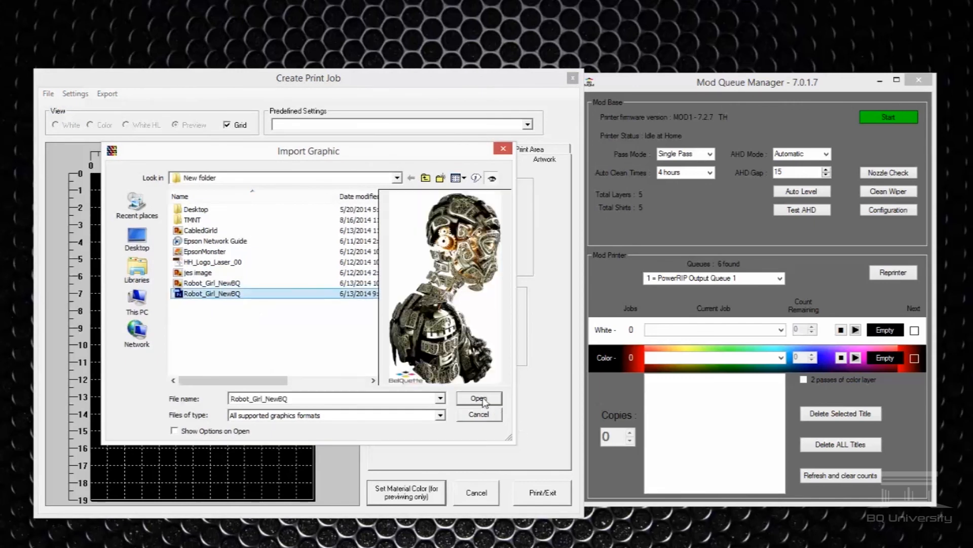
click(483, 401)
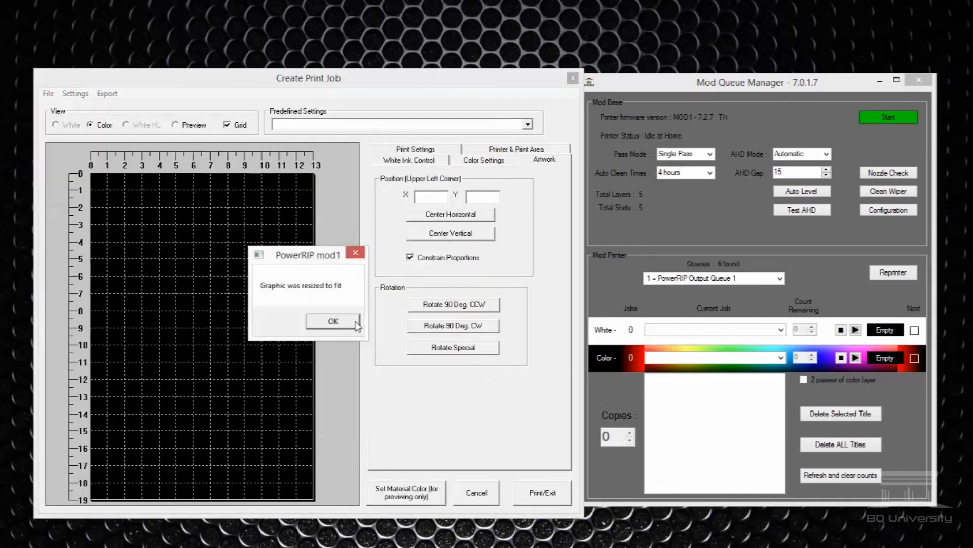
click(357, 323)
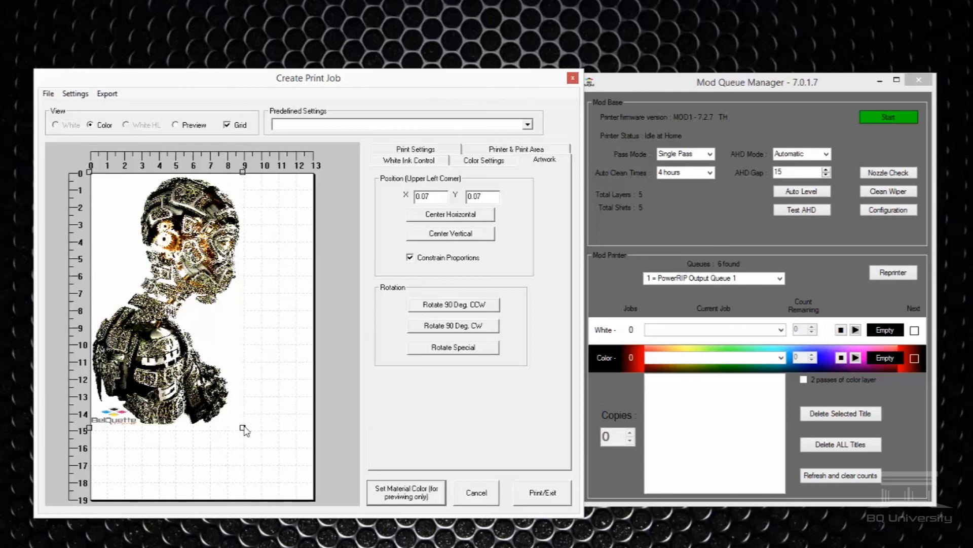
Step: Enlarge the robot graphic to nearly fill the platen and centre it horizontally at X 1.62, Y 0.86
drag(243, 428, 280, 482)
drag(196, 394, 197, 393)
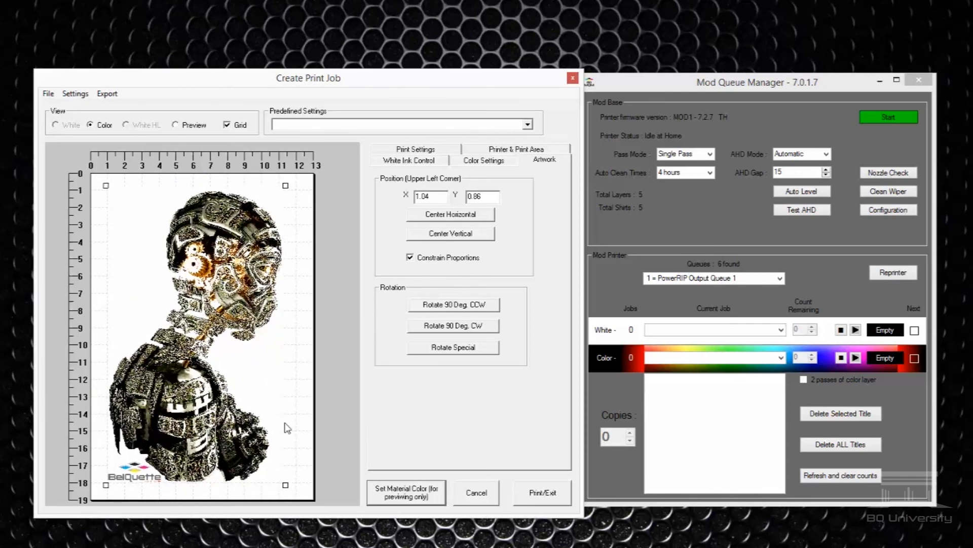
drag(286, 489, 283, 473)
click(451, 216)
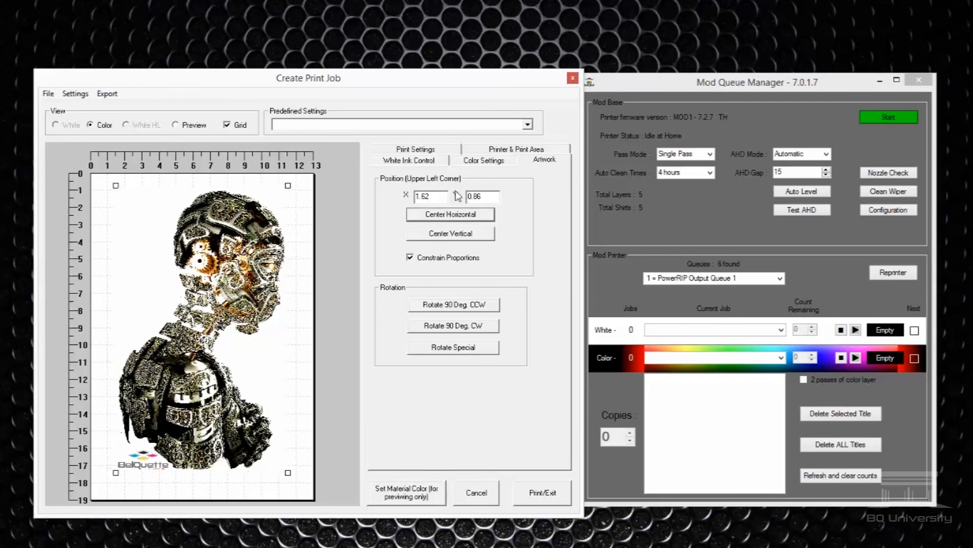
Step: Apply the White & Color Ink - High Quality preset, create the white layer, preview, and Print/Exit
click(413, 126)
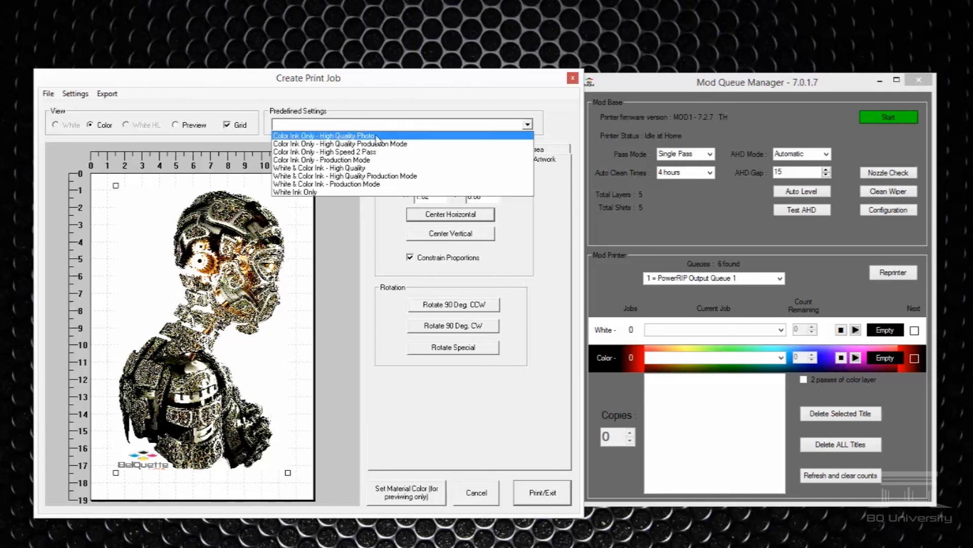
click(337, 167)
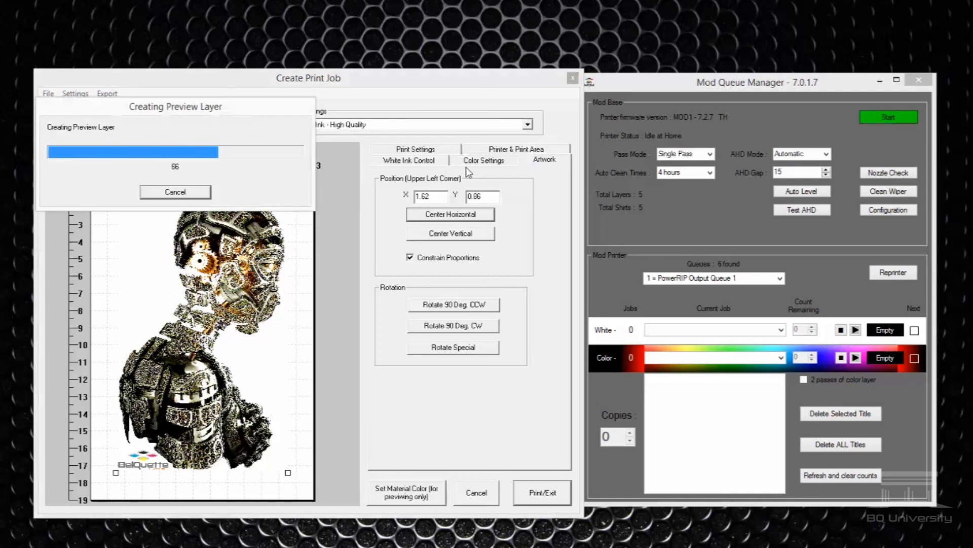
click(413, 161)
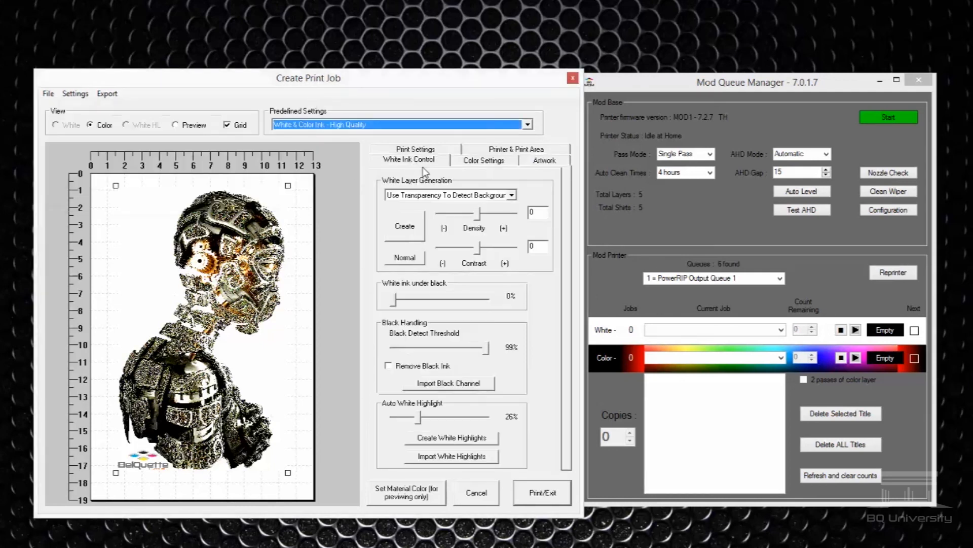
click(415, 226)
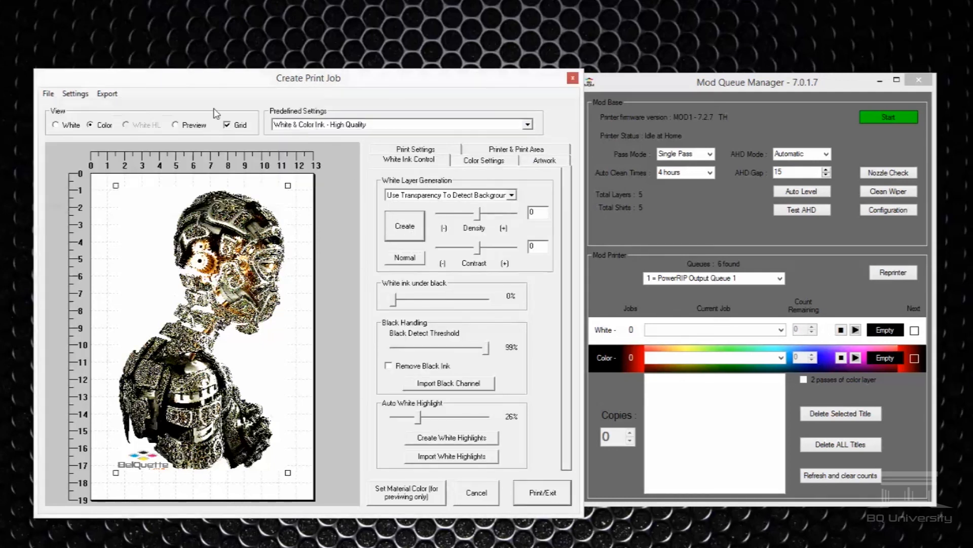
click(193, 130)
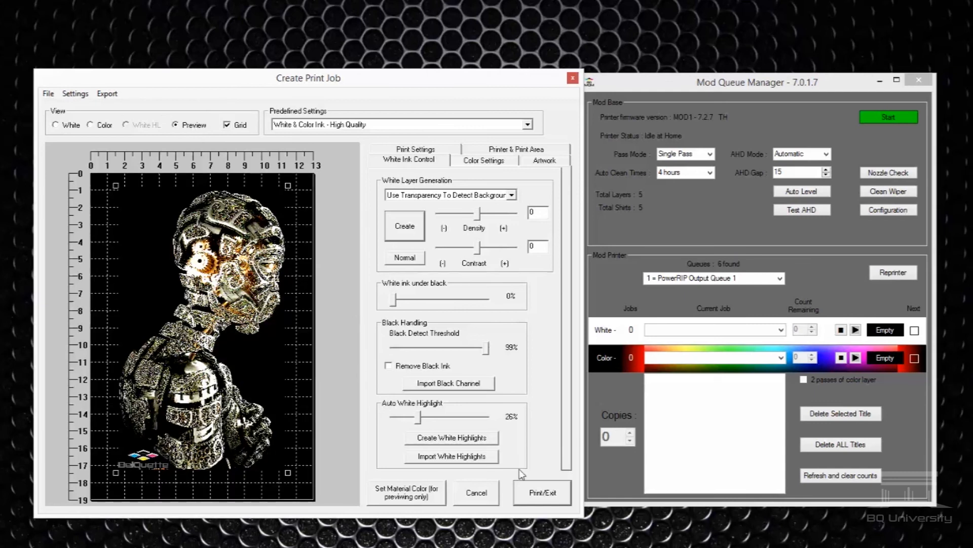
click(557, 502)
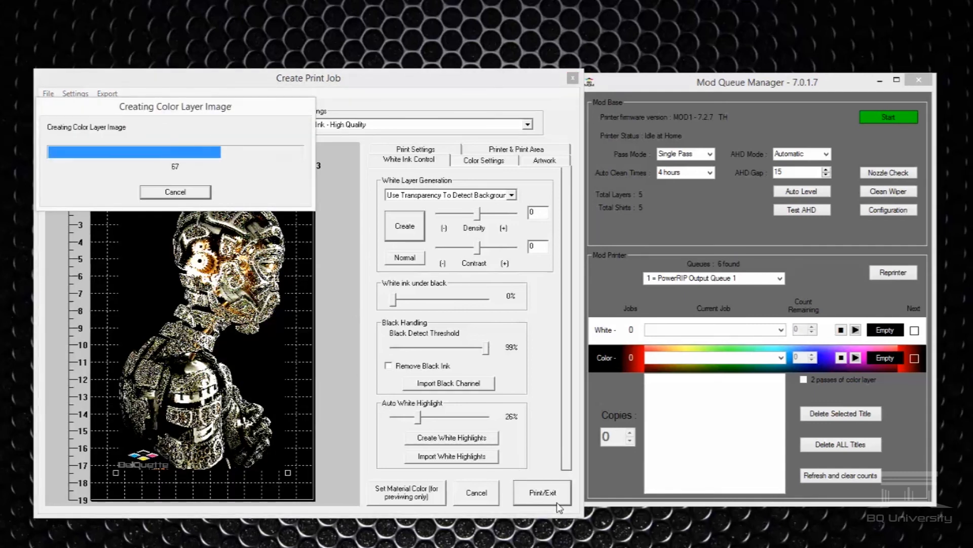
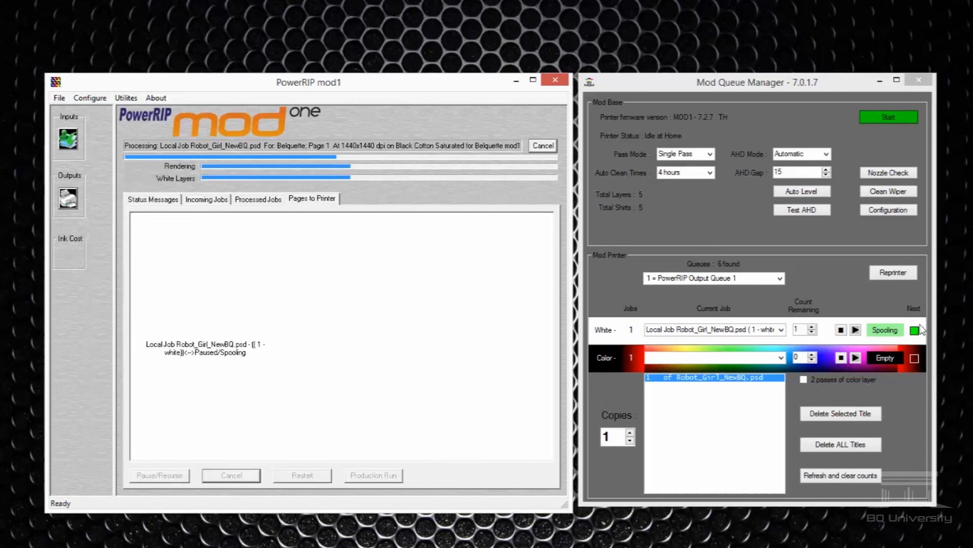
Step: Dock the PowerRIP window at the left screen edge with Mod Queue Manager beside it
drag(469, 88, 424, 88)
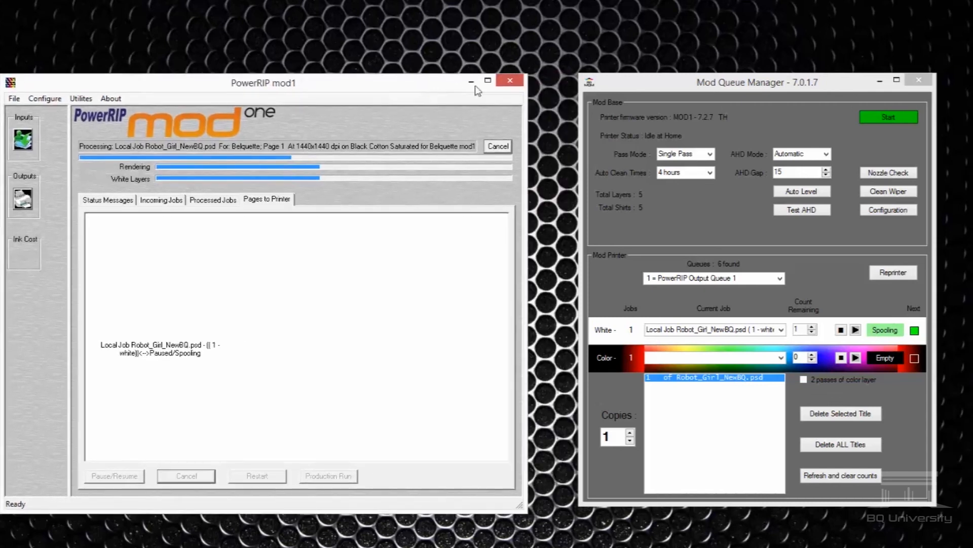
drag(624, 84, 578, 86)
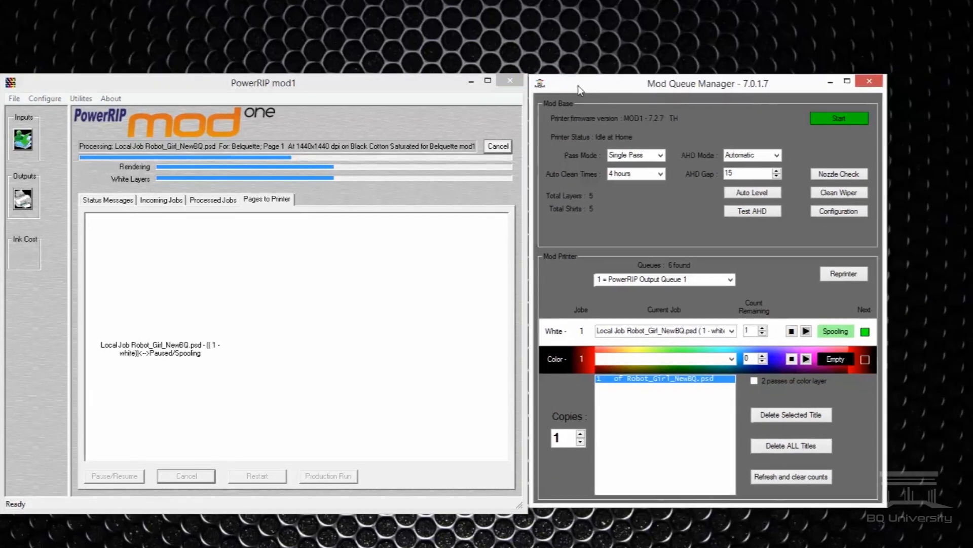
drag(580, 89, 581, 88)
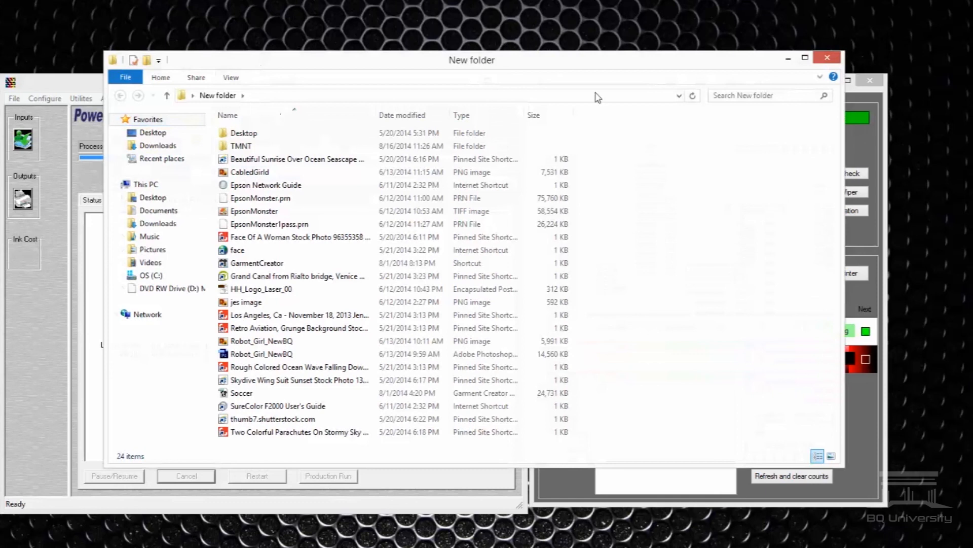
Step: Browse into TMNT > Wonder Woman to check its two images, then close Explorer
click(296, 147)
double_click(296, 148)
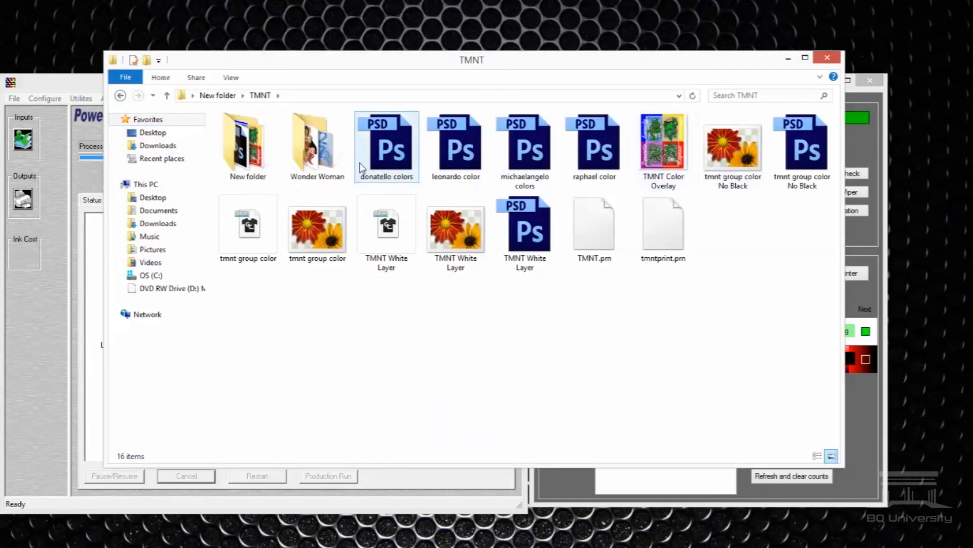
double_click(310, 147)
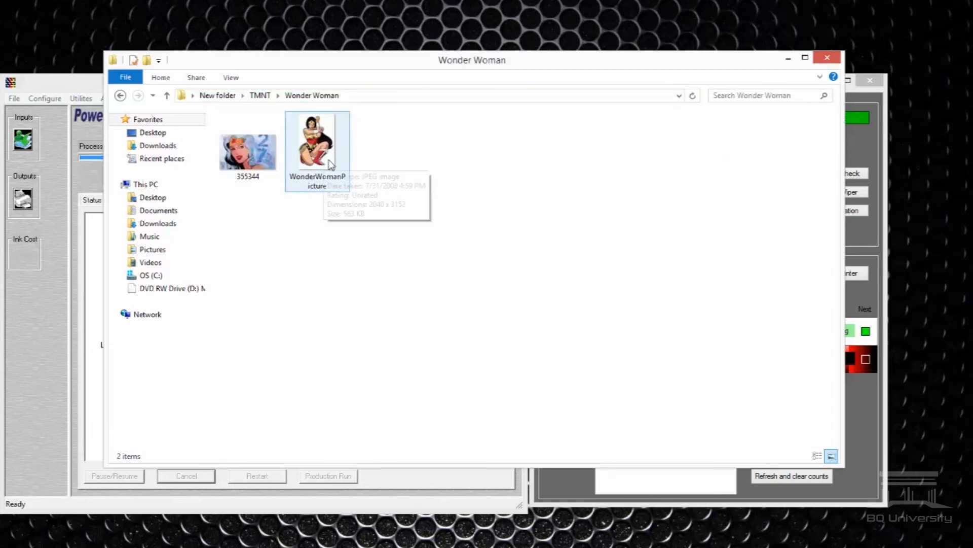
click(826, 58)
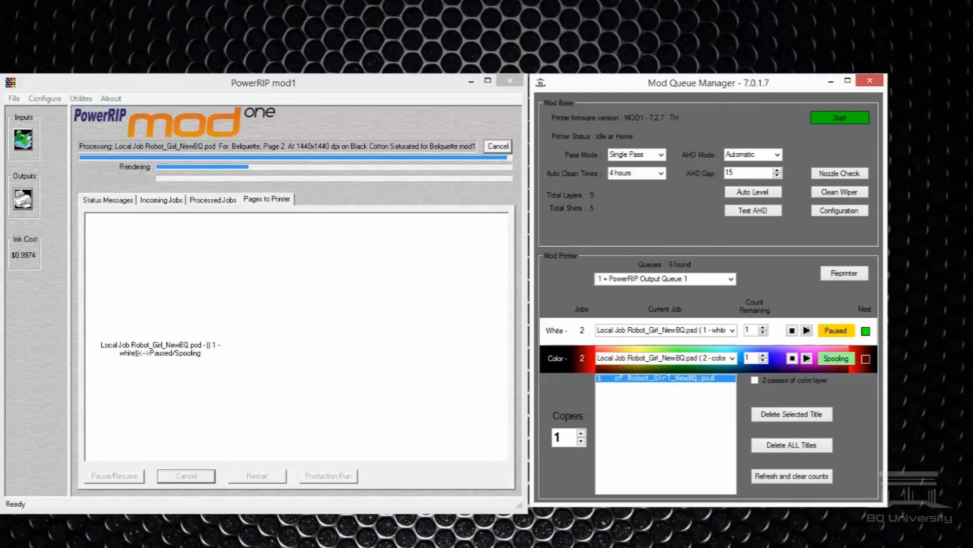
Step: Launch avast! Endpoint Protection Suite from a Windows search for 'ava'
key(super+q)
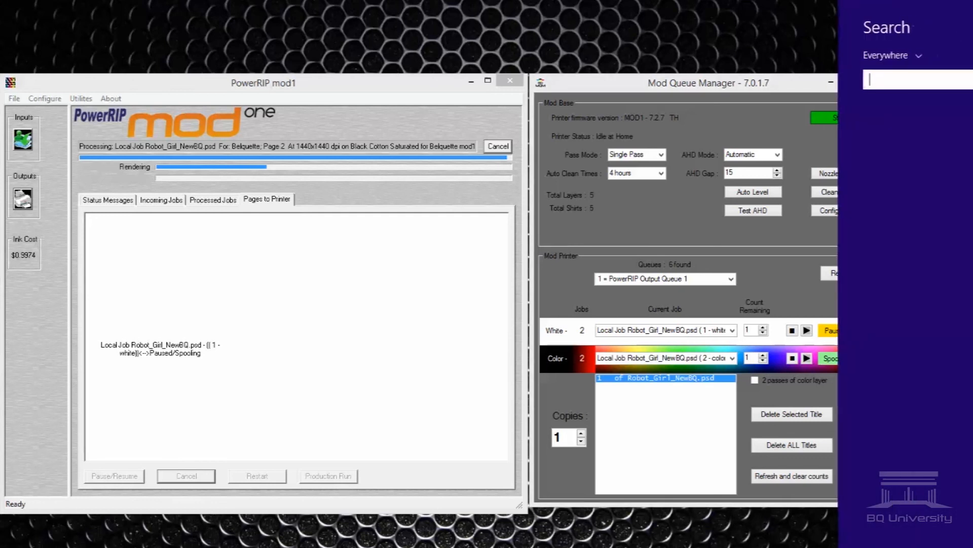
text(avast! Endpoint Protectio)
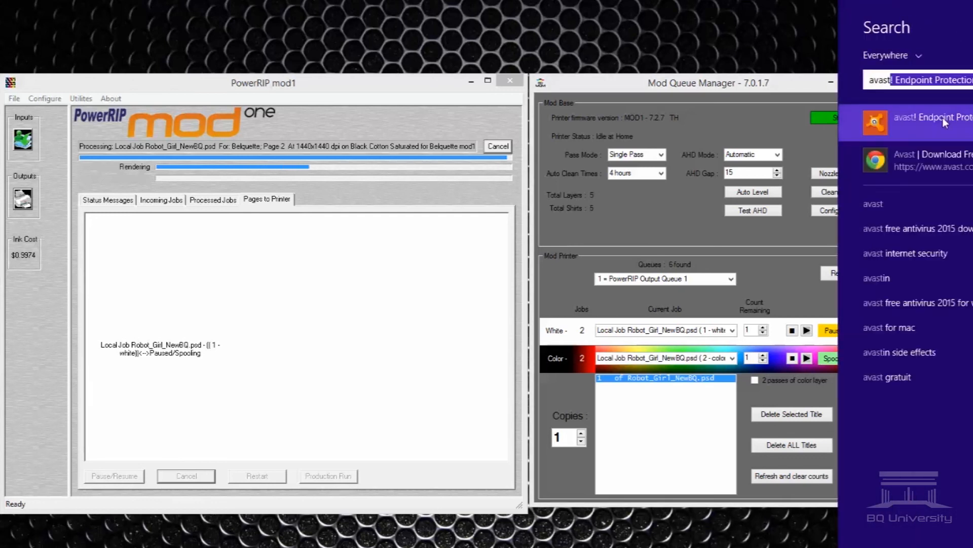
click(915, 118)
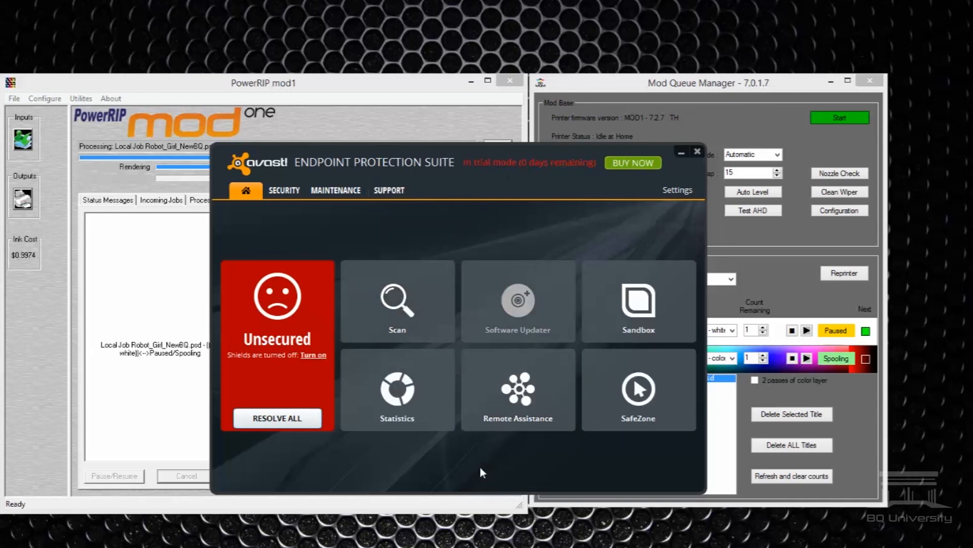
Step: Check Maintenance > Update, then open the Security > Tools > Sandbox settings
click(328, 192)
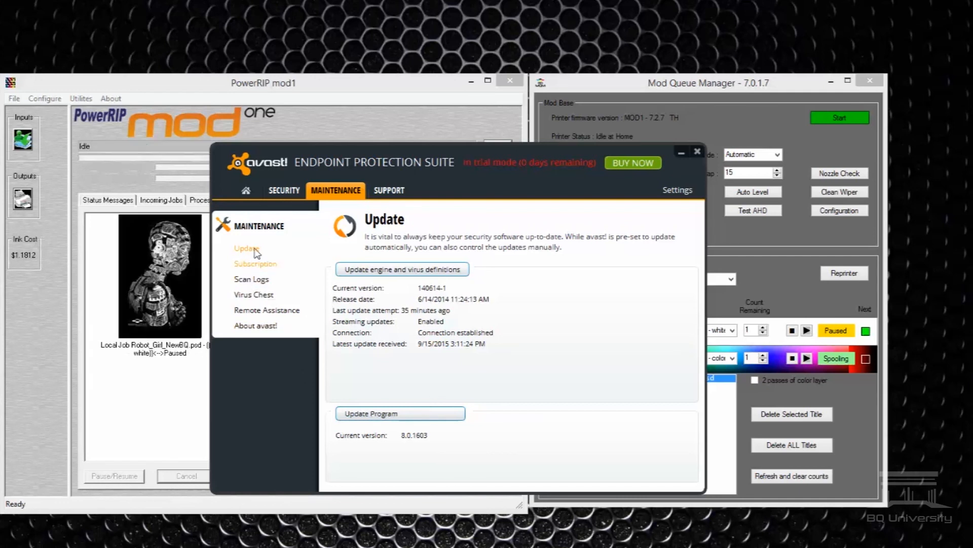
click(284, 190)
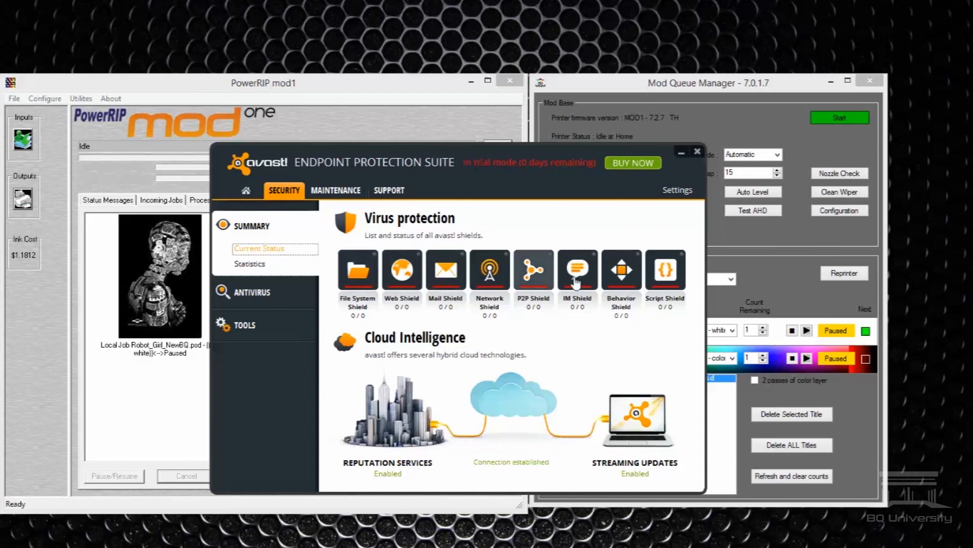
click(241, 323)
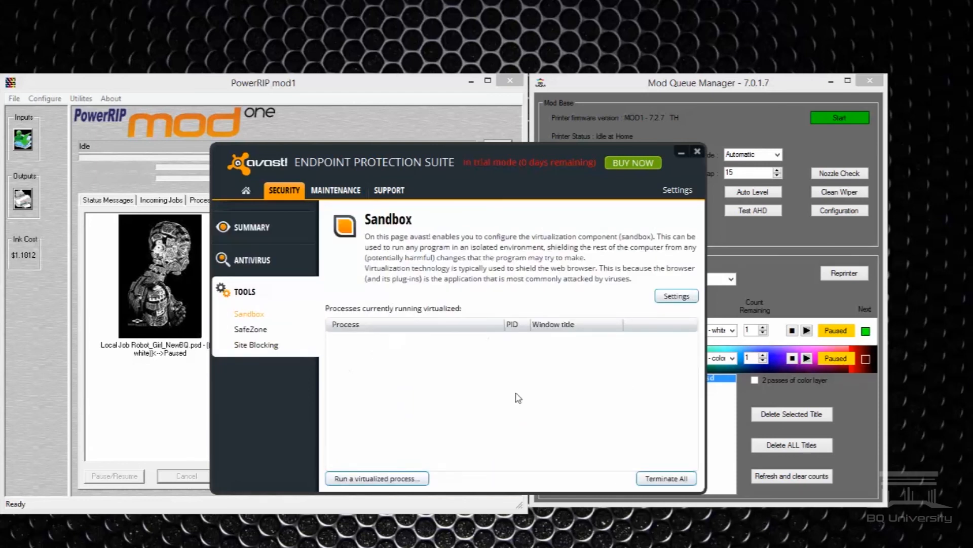
click(676, 295)
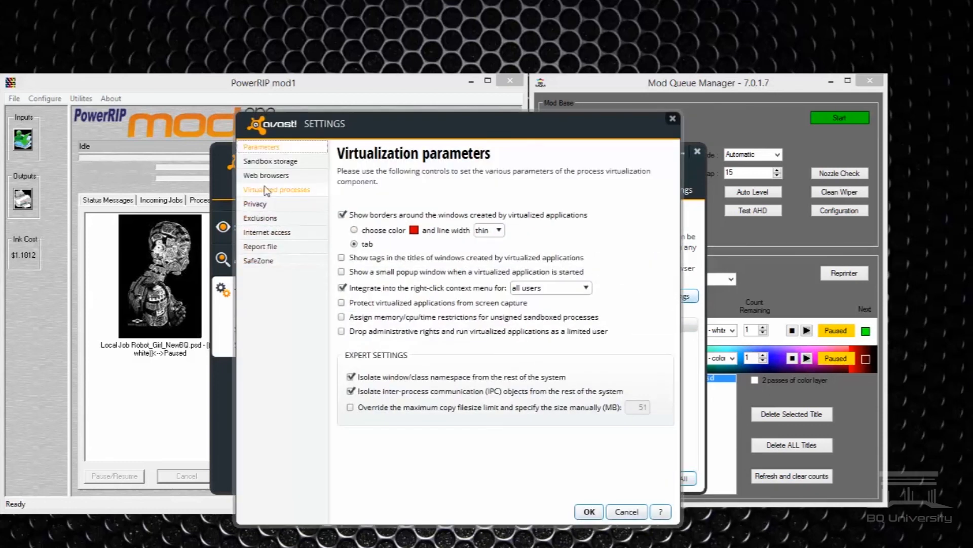
Step: Add C:\PowerRIPMOD\* as a sandbox virtualization exclusion, save it, and close avast
click(260, 218)
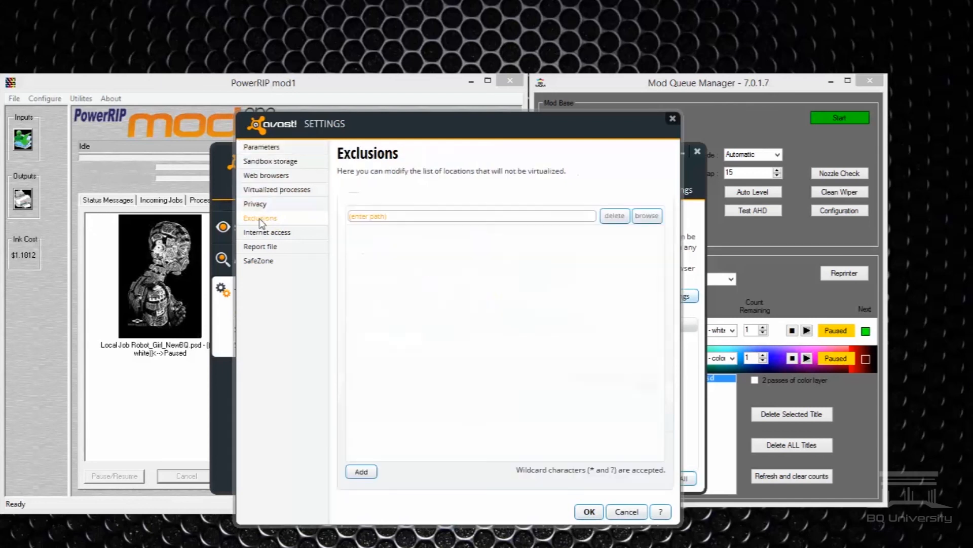
click(647, 216)
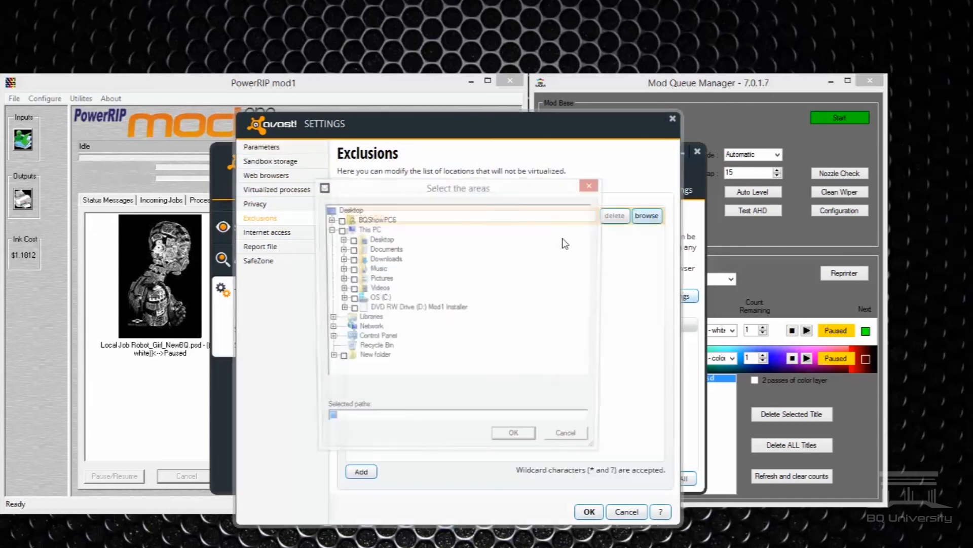
click(340, 299)
click(362, 319)
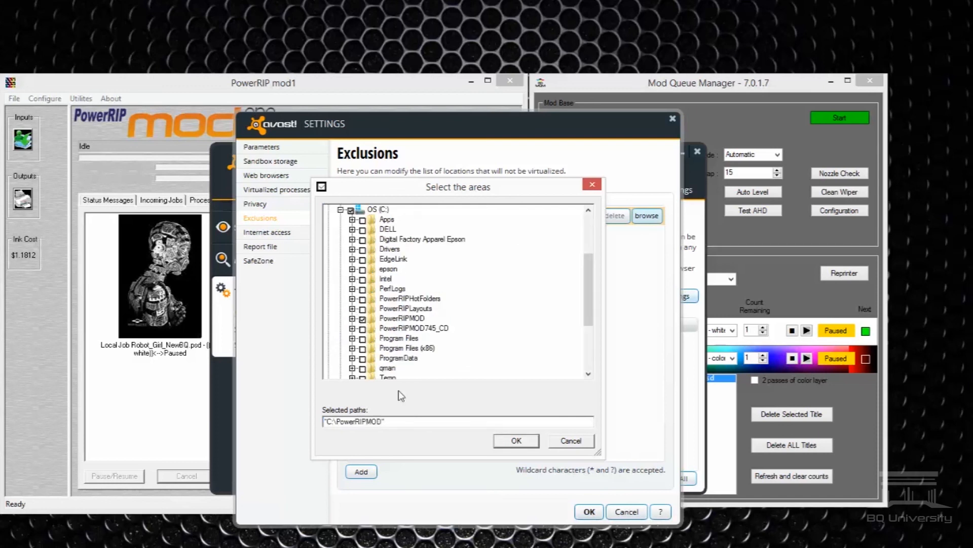
click(516, 441)
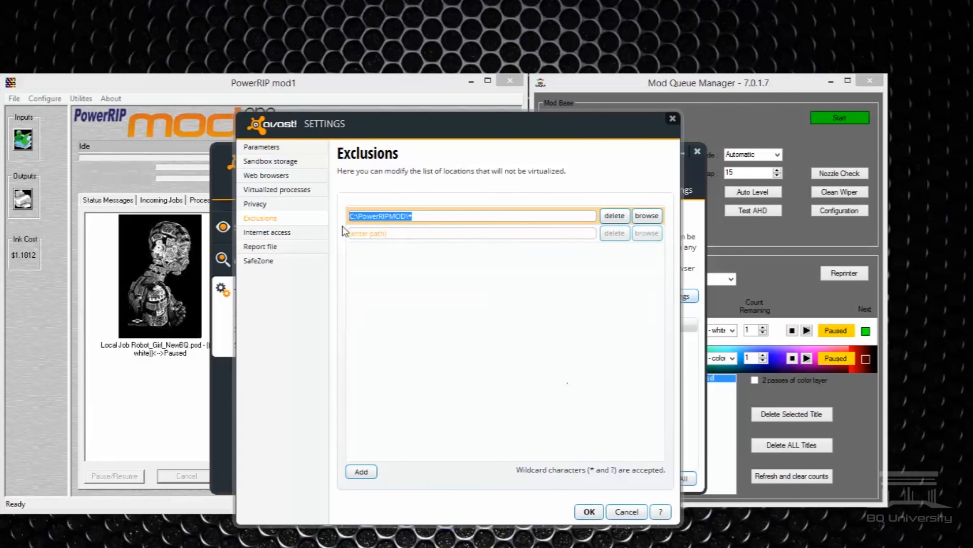
click(589, 511)
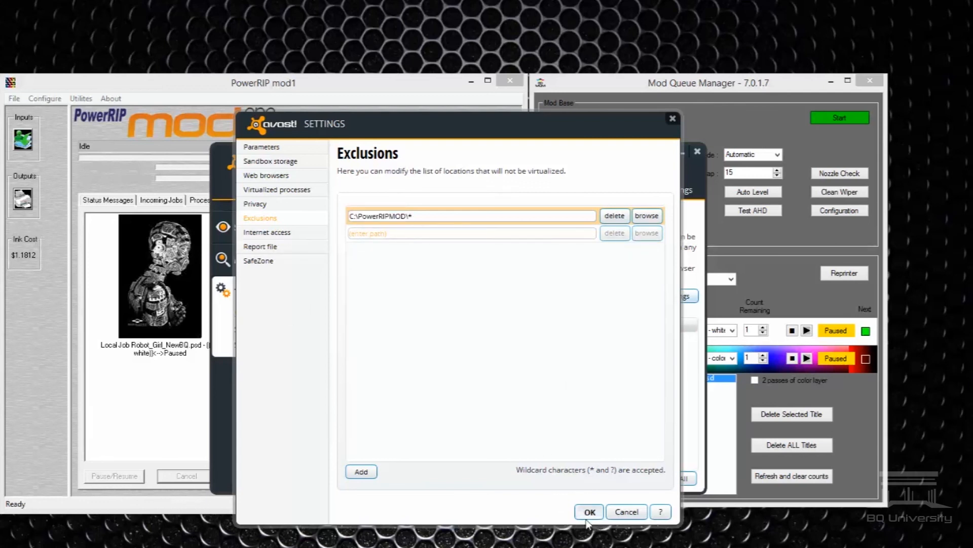
click(698, 151)
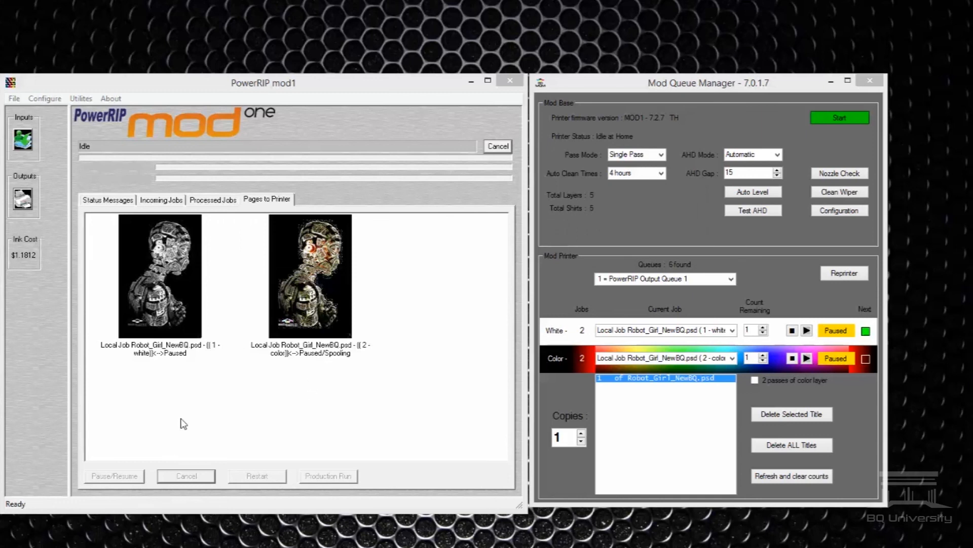
click(81, 98)
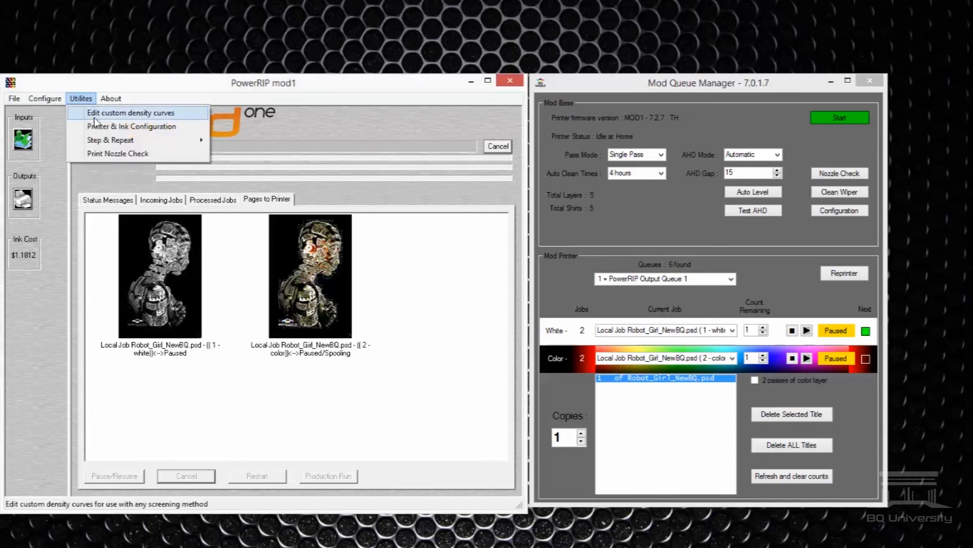
click(101, 122)
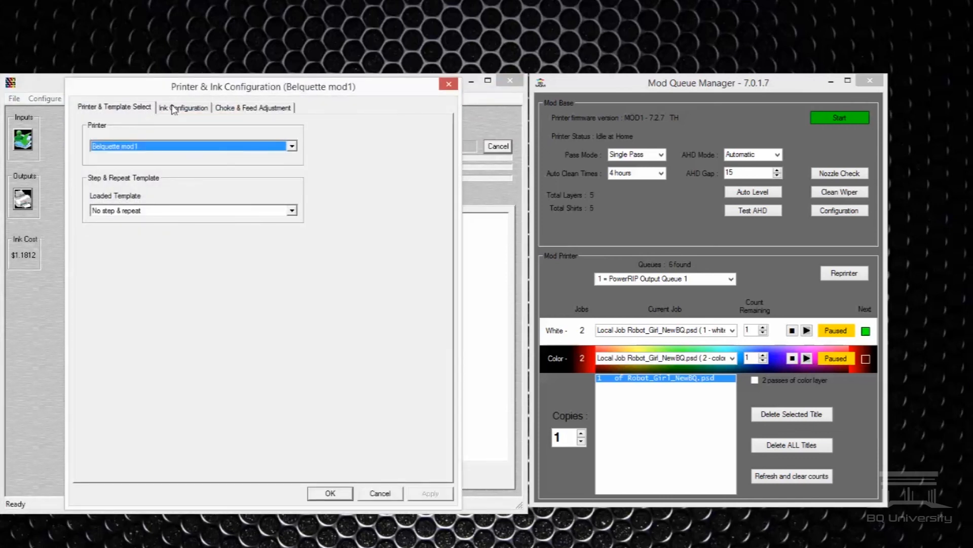
click(183, 108)
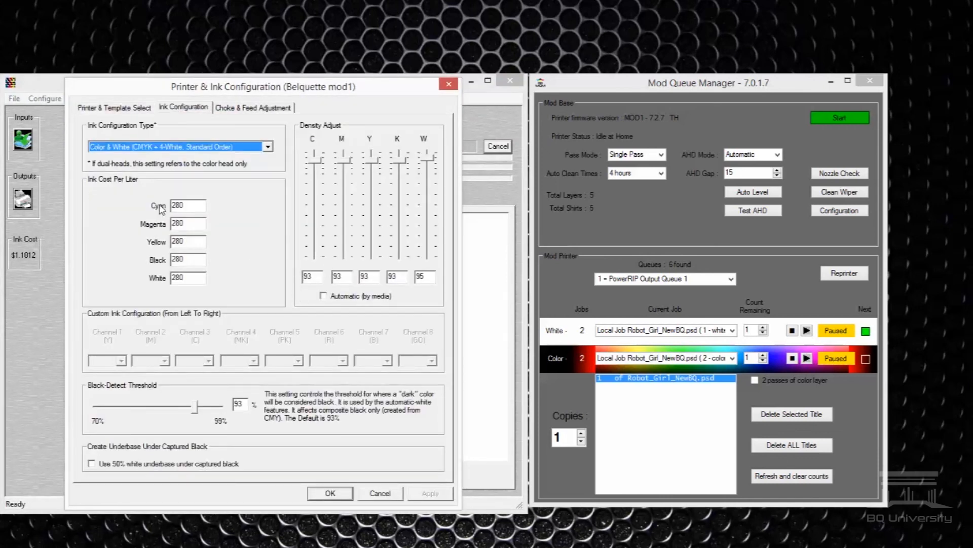
drag(197, 205, 156, 197)
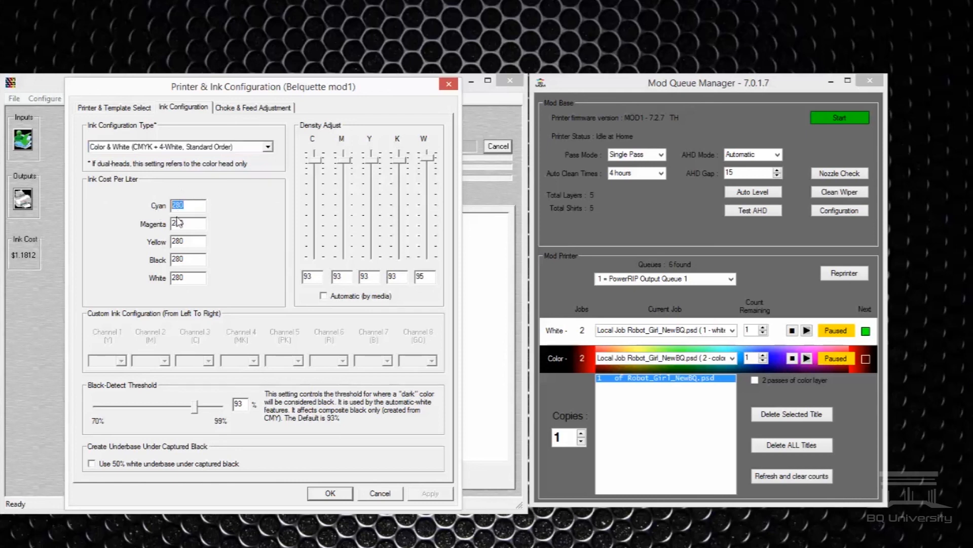
click(380, 493)
double_click(39, 256)
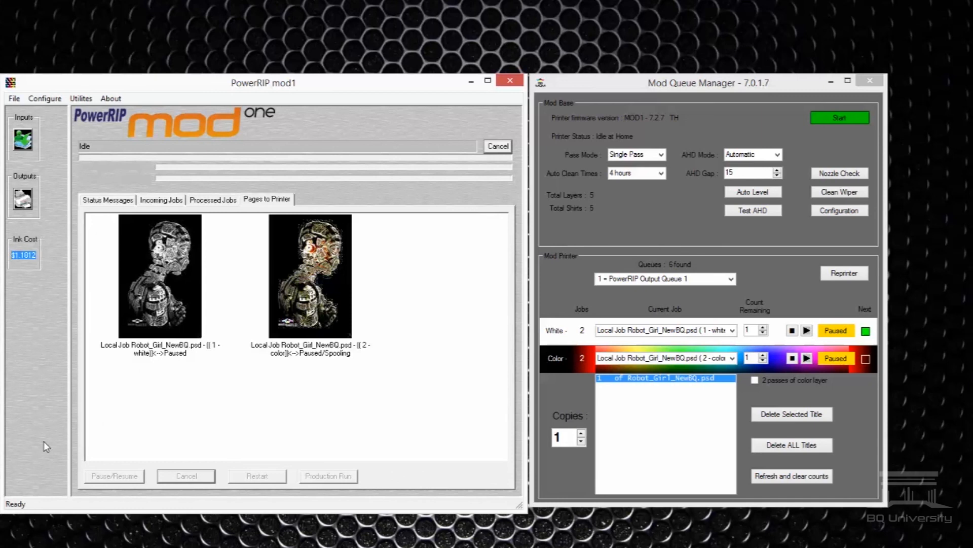
click(99, 200)
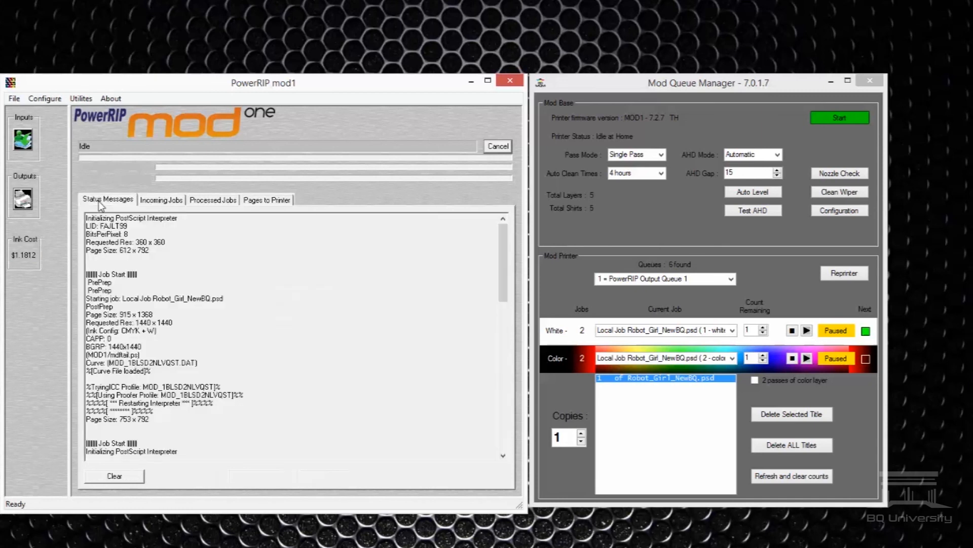
drag(503, 264, 504, 464)
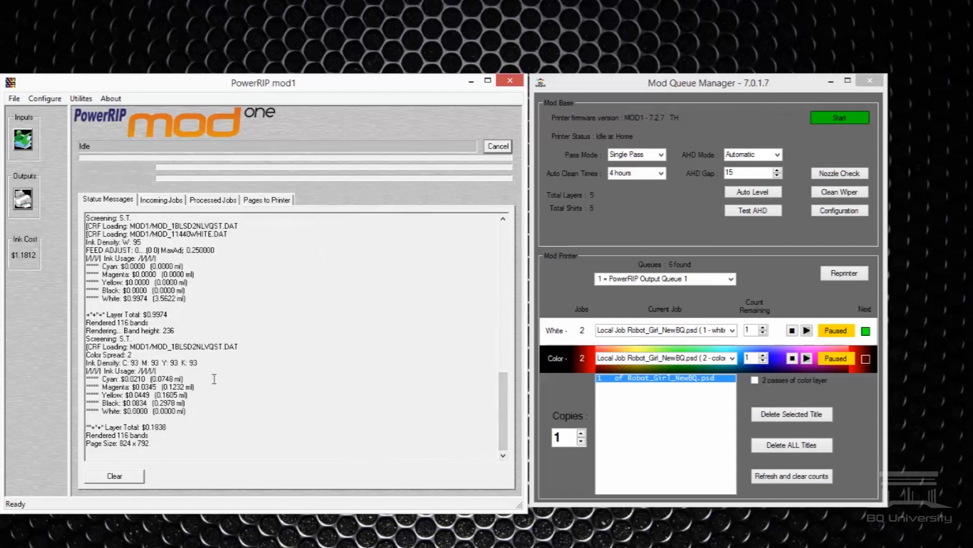
drag(155, 453, 69, 227)
click(196, 405)
drag(199, 417, 83, 372)
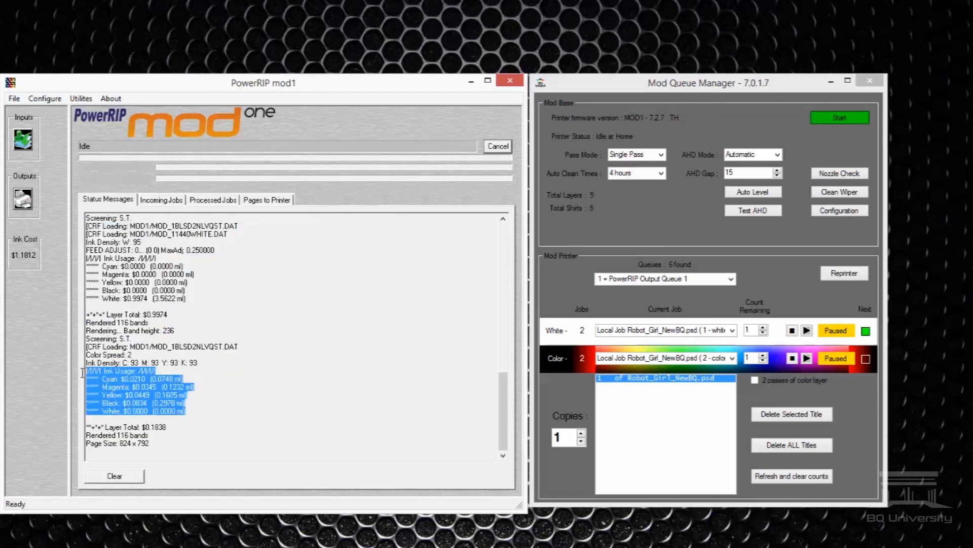
mouse_move(125, 363)
mouse_down()
mouse_move(210, 369)
mouse_move(73, 360)
mouse_up()
click(203, 370)
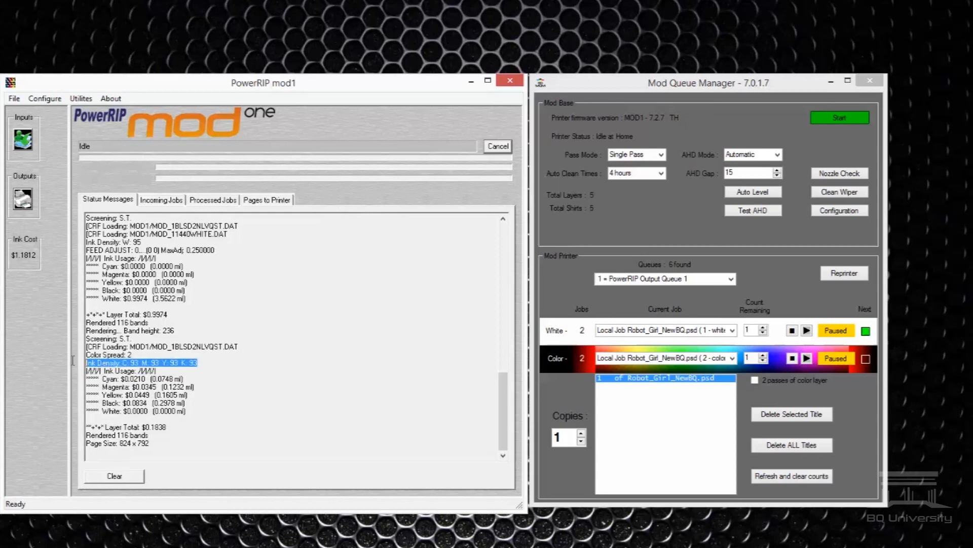
mouse_move(87, 377)
mouse_down()
mouse_move(189, 415)
mouse_move(84, 427)
mouse_up()
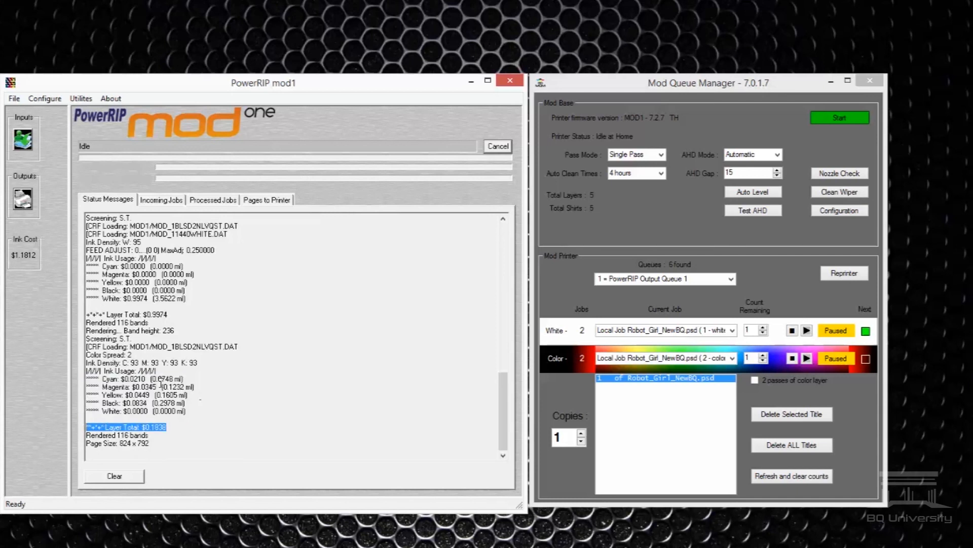
mouse_move(137, 378)
mouse_down()
mouse_move(197, 397)
mouse_move(196, 405)
mouse_up()
click(167, 402)
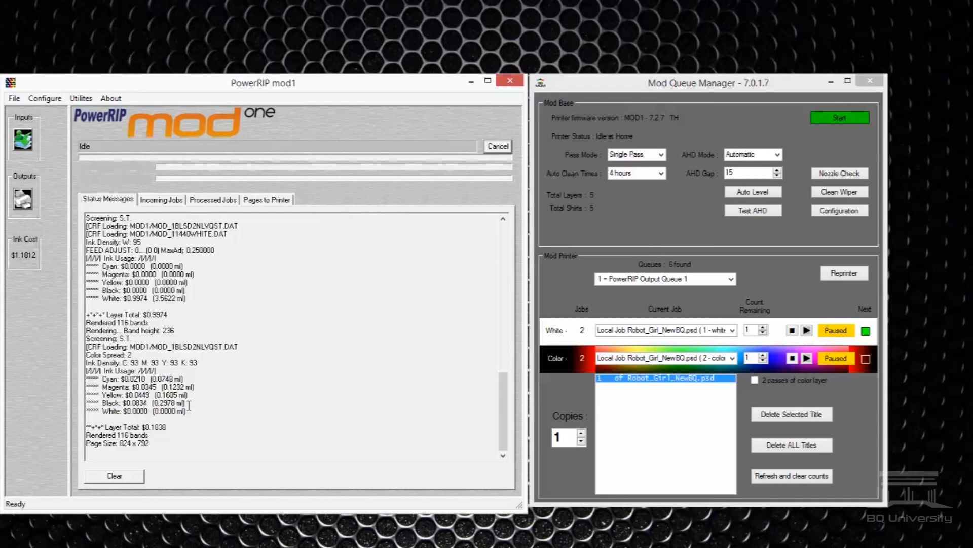
drag(187, 404, 147, 379)
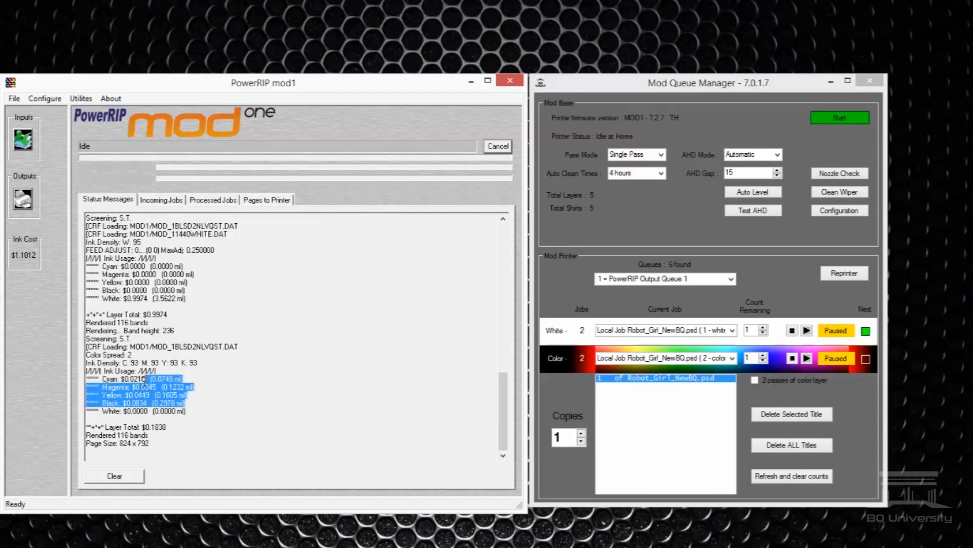
click(145, 379)
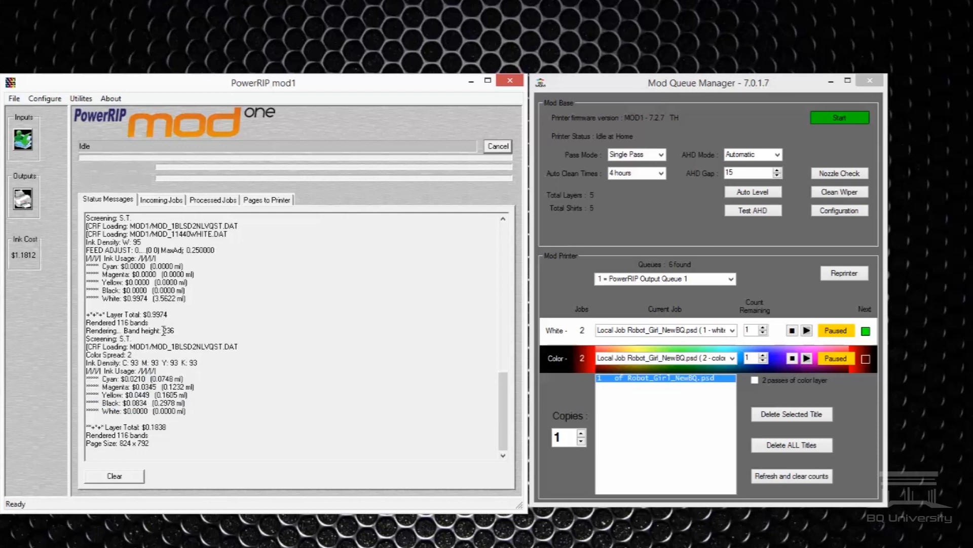
scroll(200, 386, up, 1)
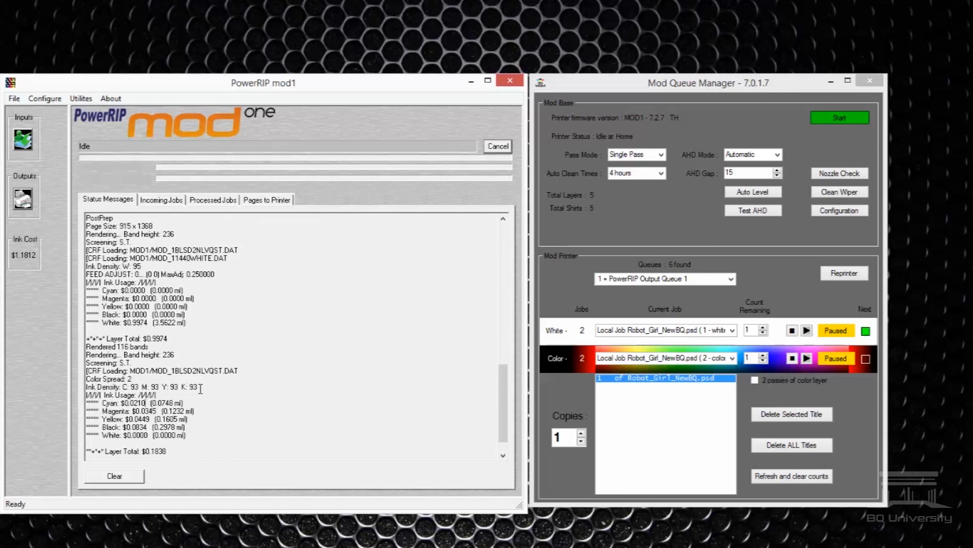
scroll(201, 388, down, 1)
mouse_move(209, 301)
mouse_down()
mouse_move(86, 285)
mouse_move(84, 267)
mouse_up()
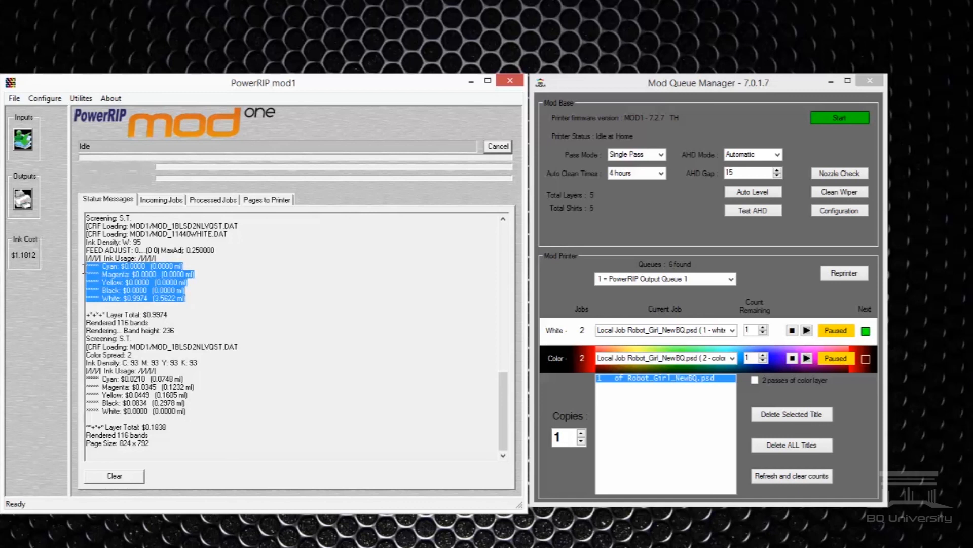
click(99, 303)
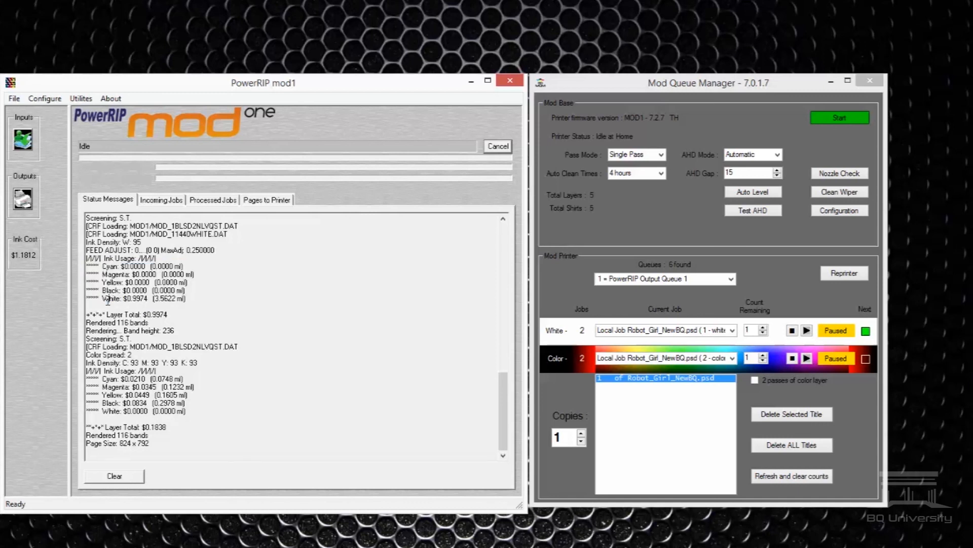
drag(108, 300, 189, 300)
click(189, 300)
mouse_move(193, 300)
mouse_down()
mouse_move(85, 290)
mouse_move(82, 299)
mouse_up()
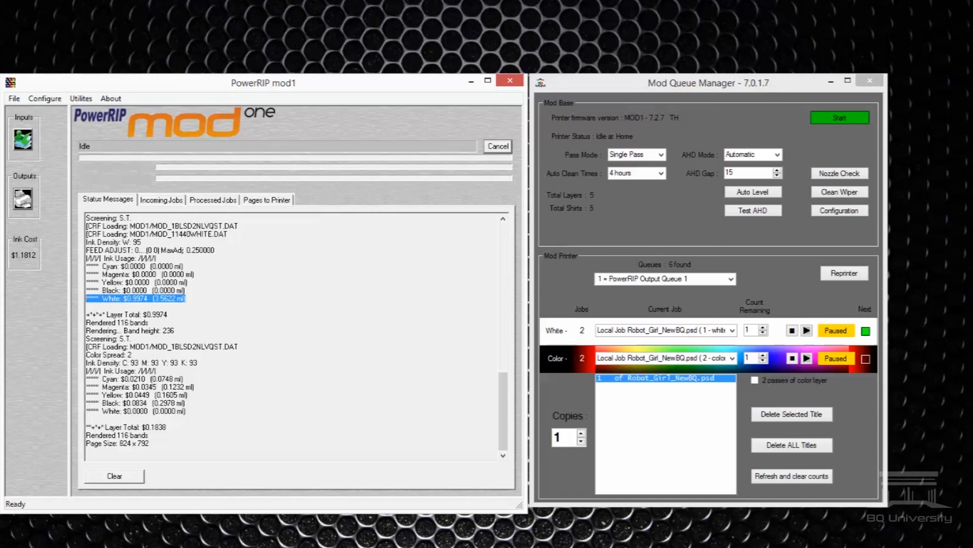
Step: Open Calculator with a 'calc' search and place it beside the ink log
key(super)
key(super+q)
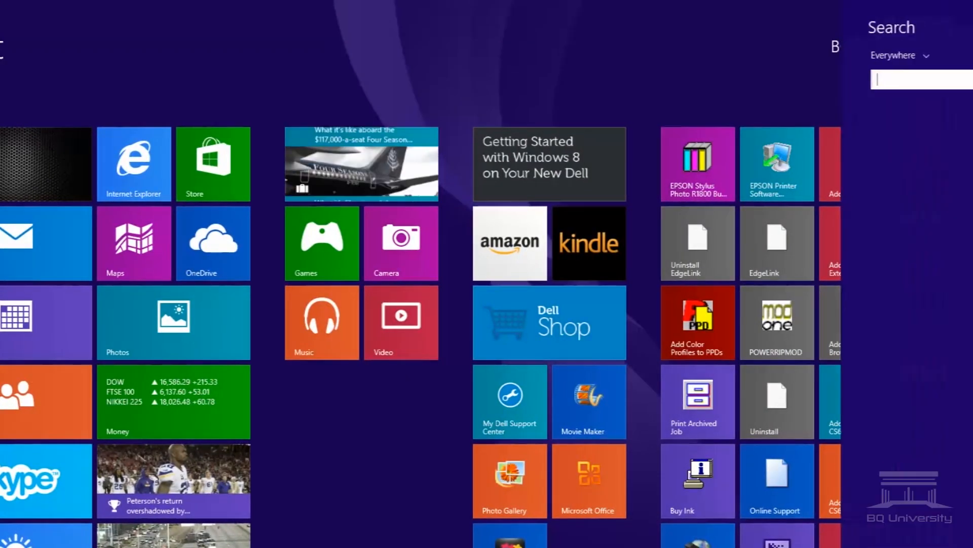
text(calculator)
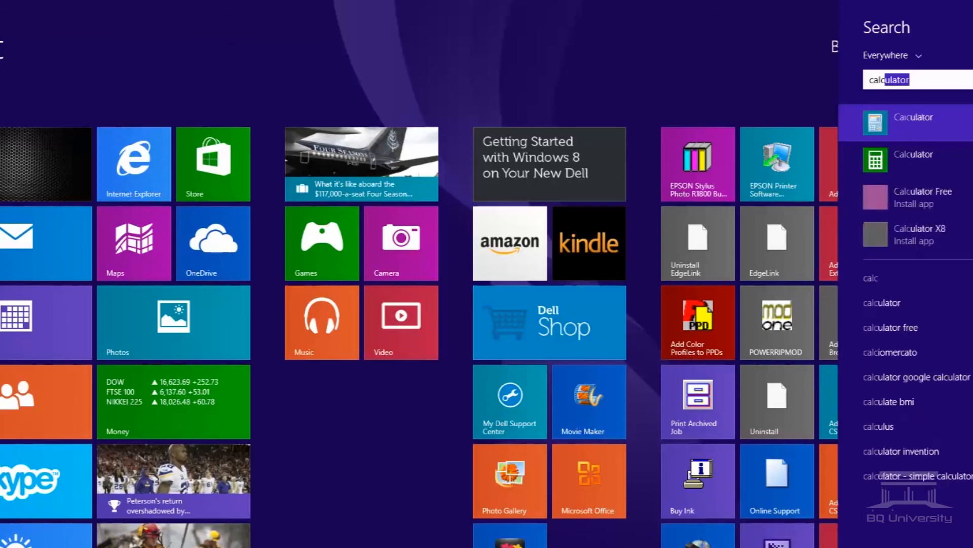
key(Return)
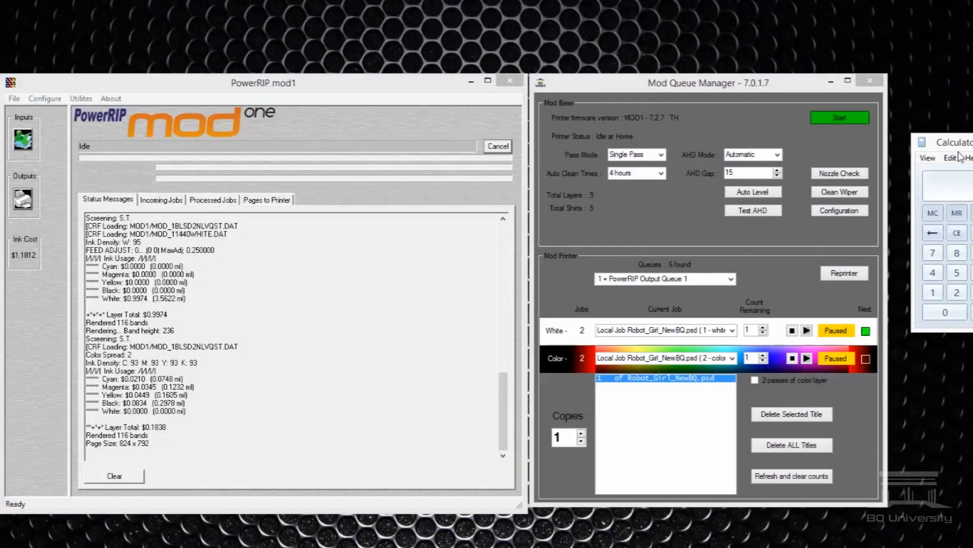
drag(966, 143, 383, 82)
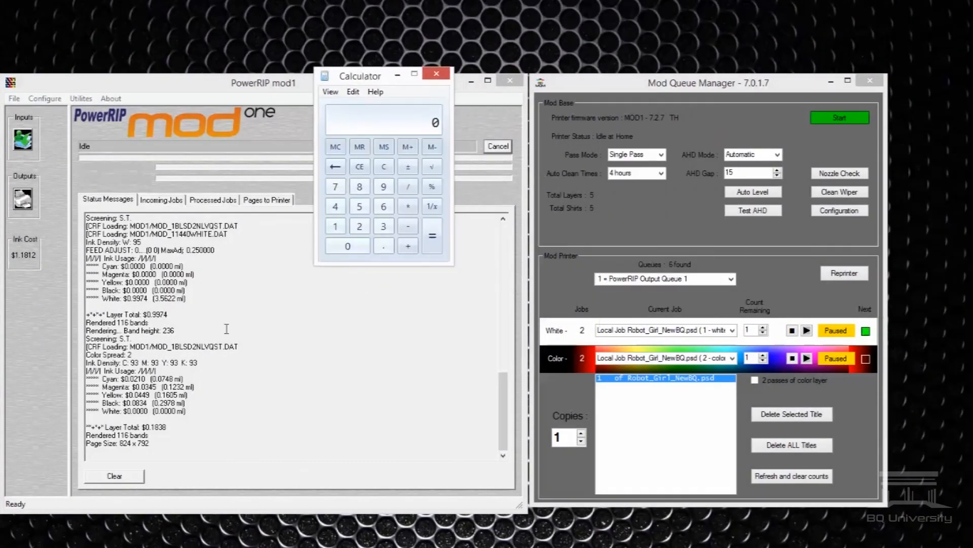
Step: Compute 250 × 3.5622 = 890.55, then show PowerRIP's Pages to Printer list
click(359, 226)
click(359, 206)
click(349, 245)
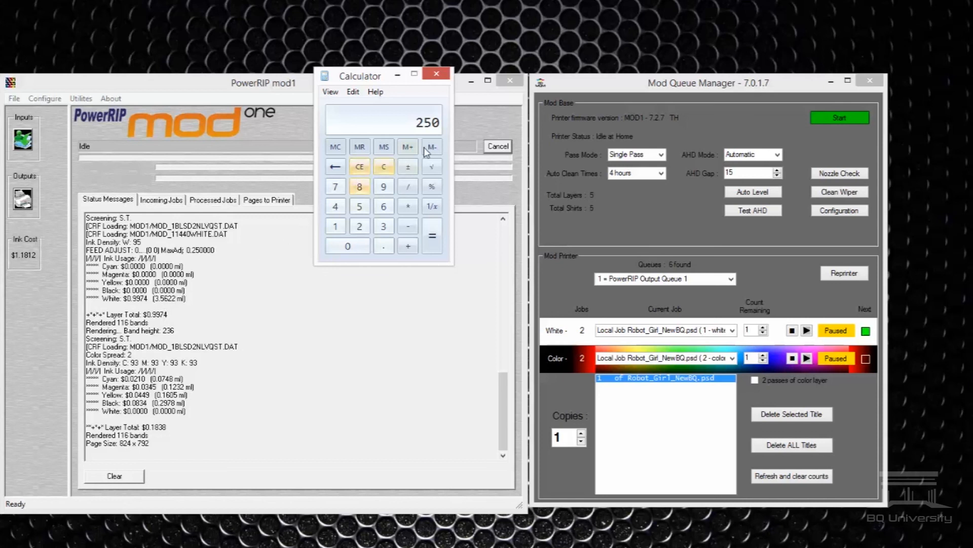
click(408, 206)
click(384, 226)
click(384, 246)
click(359, 206)
click(383, 206)
click(359, 226)
click(360, 227)
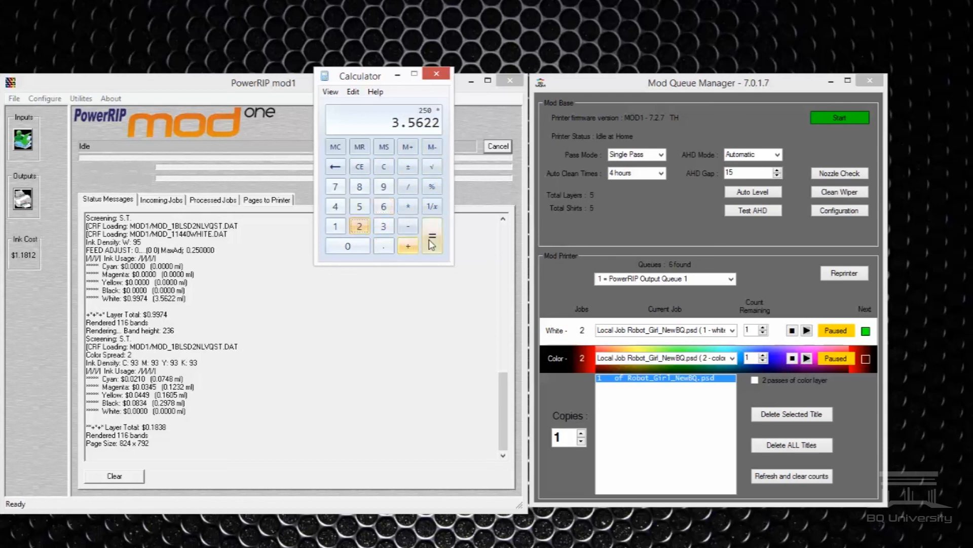
click(432, 236)
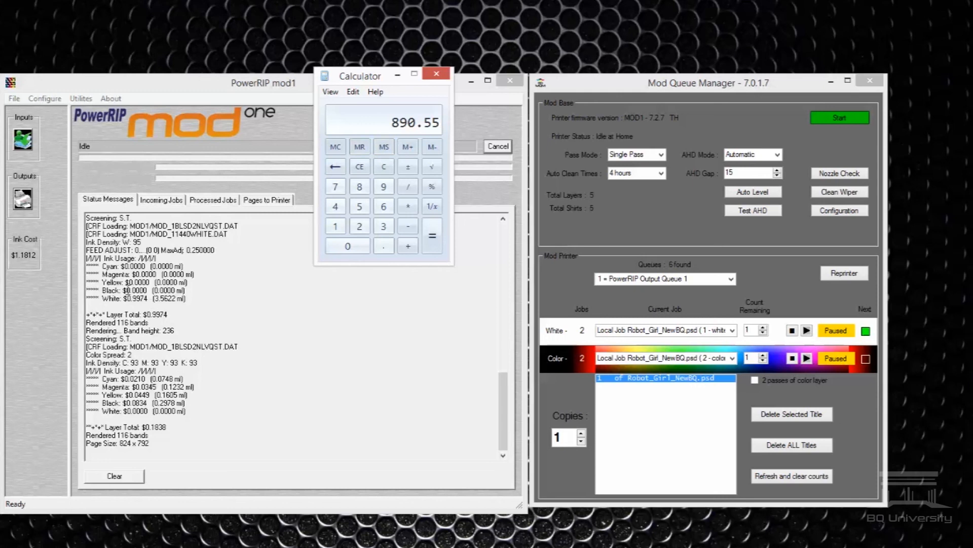
mouse_move(197, 297)
mouse_down()
mouse_move(62, 297)
mouse_move(66, 269)
mouse_move(70, 299)
mouse_up()
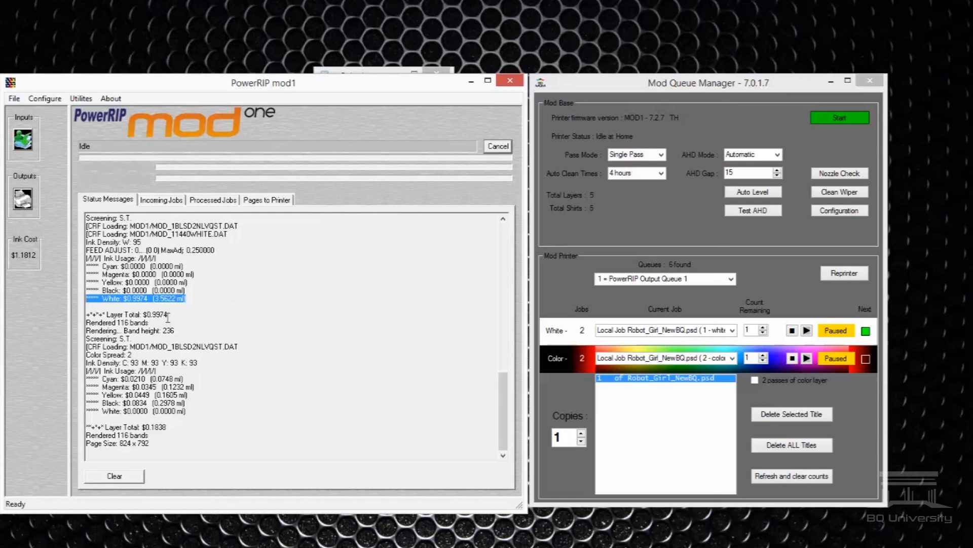
click(280, 202)
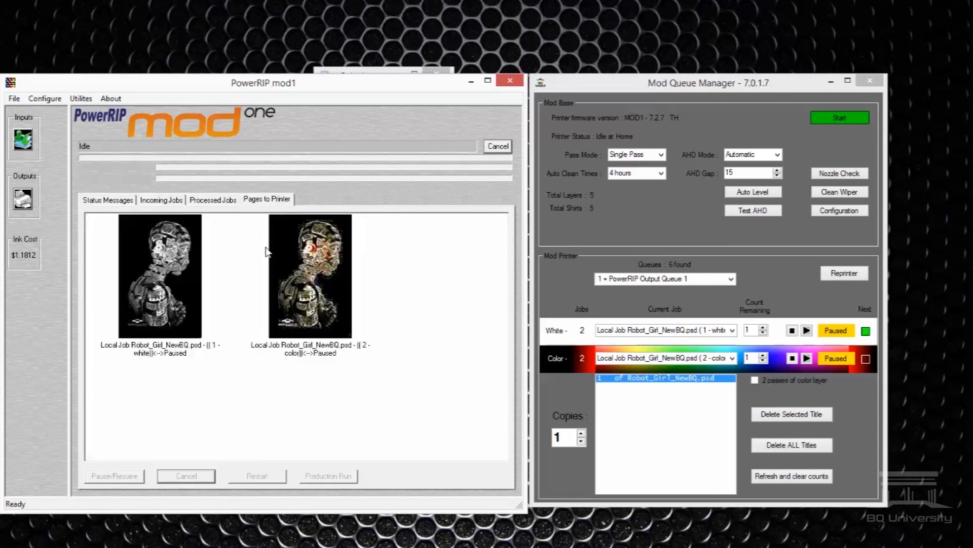
Step: Create a new print job and drag WonderWomanPicture from TMNT\Wonder Woman onto the page
click(14, 98)
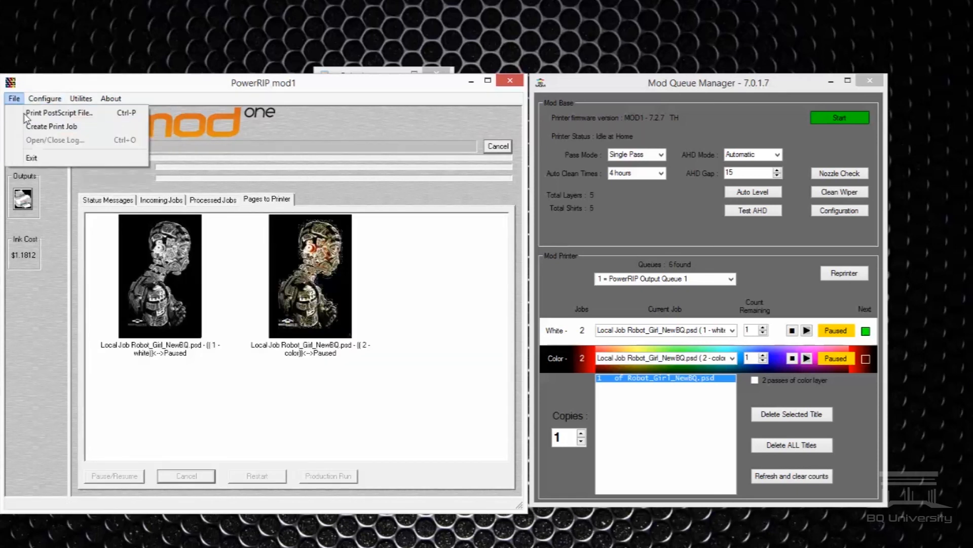
click(50, 126)
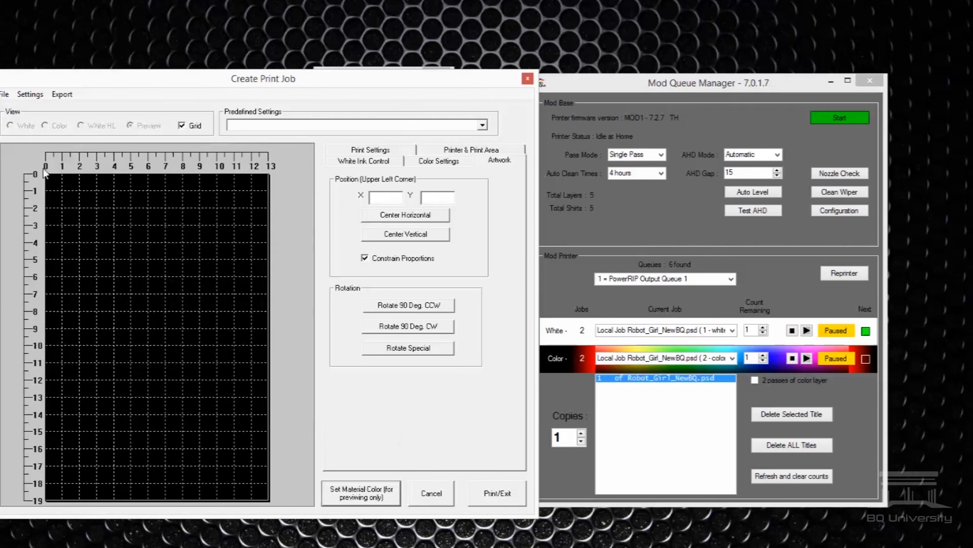
click(5, 94)
click(51, 329)
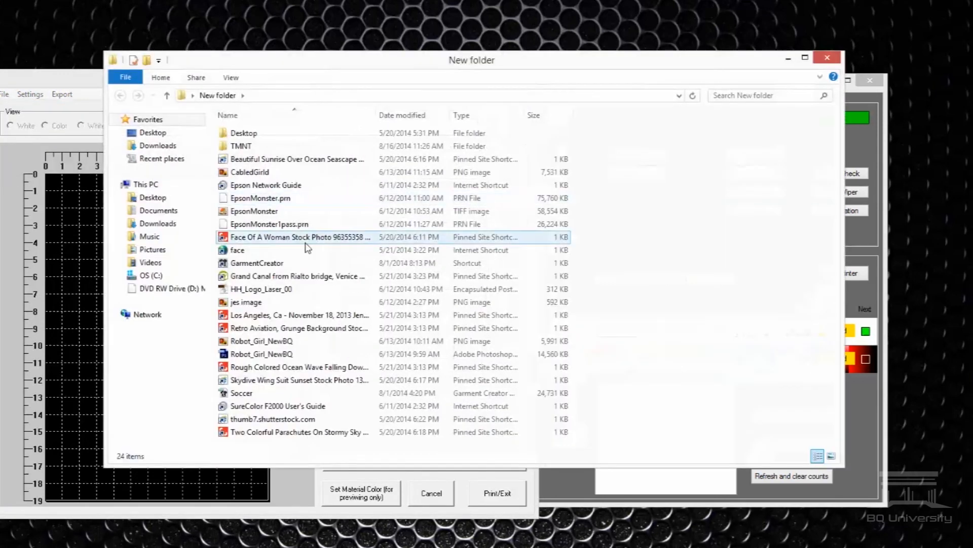
double_click(307, 146)
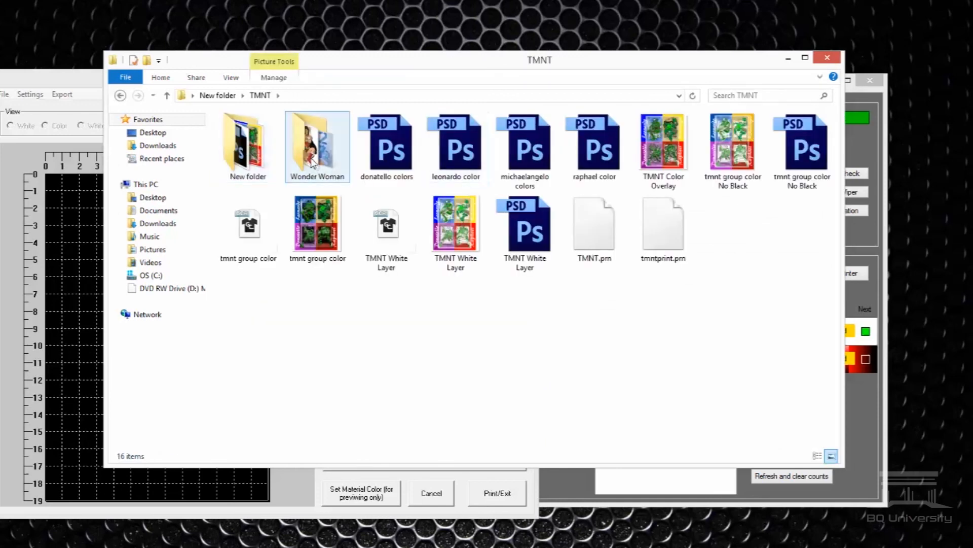
double_click(313, 161)
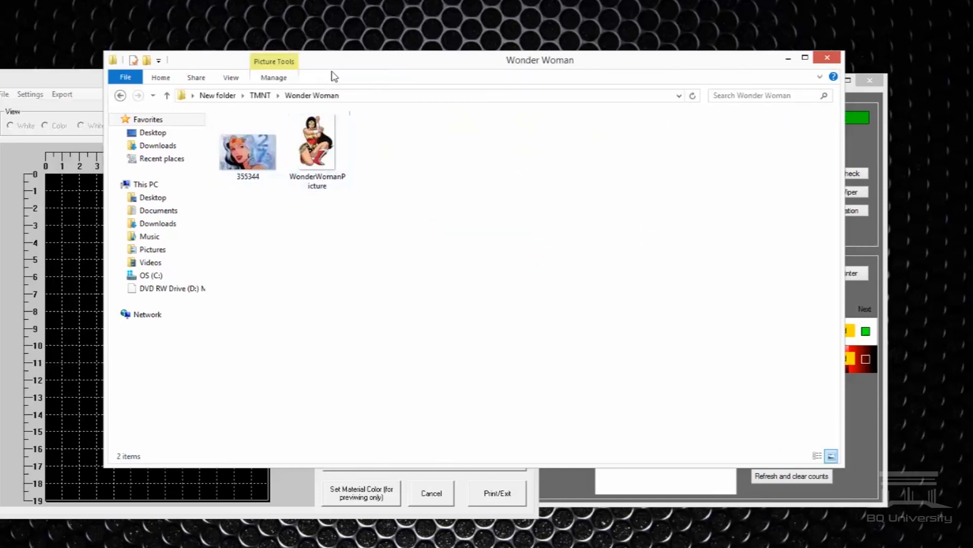
drag(333, 74, 603, 71)
drag(582, 143, 178, 297)
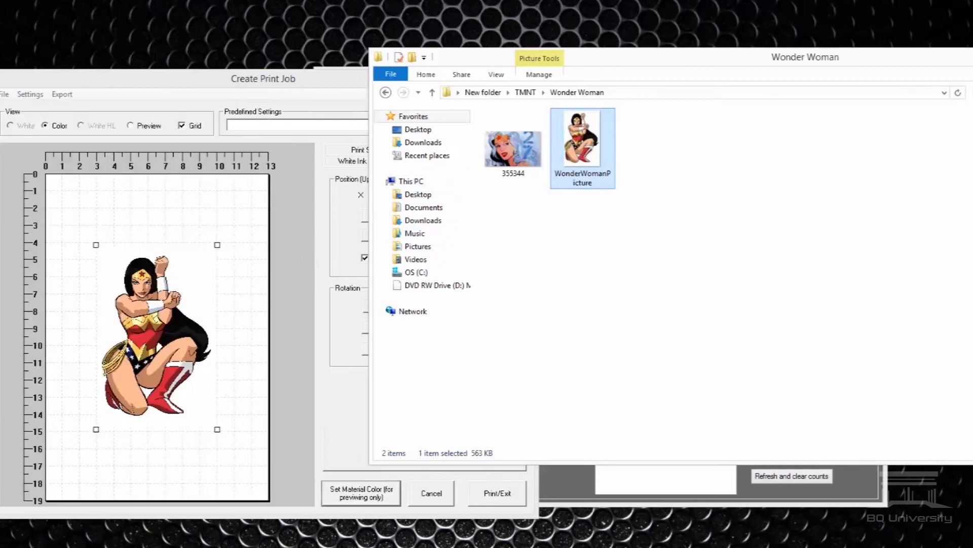
drag(659, 57, 468, 50)
click(900, 53)
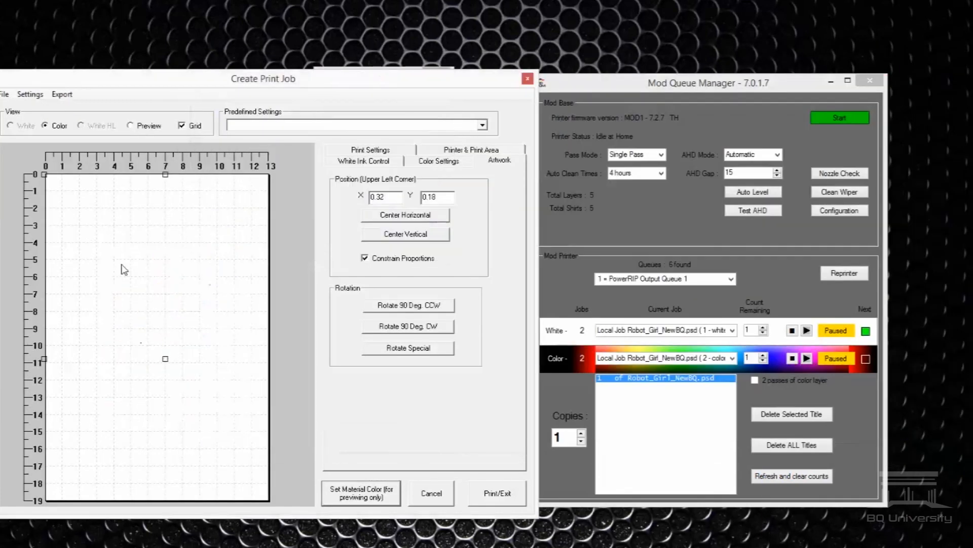
Step: Enlarge the Wonder Woman artwork and centre it horizontally at X 1.37, Y 0.79
drag(167, 361, 225, 451)
drag(108, 314, 125, 330)
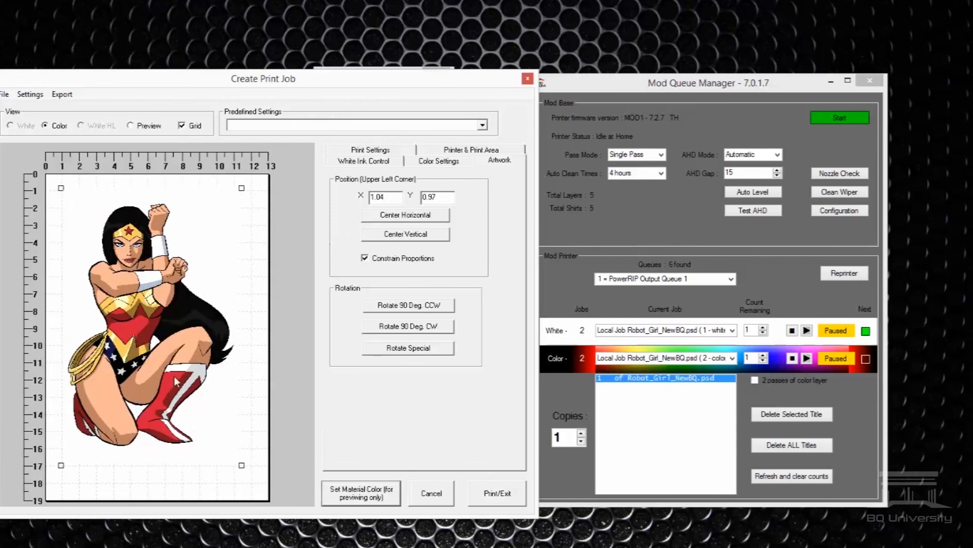
drag(160, 324, 157, 321)
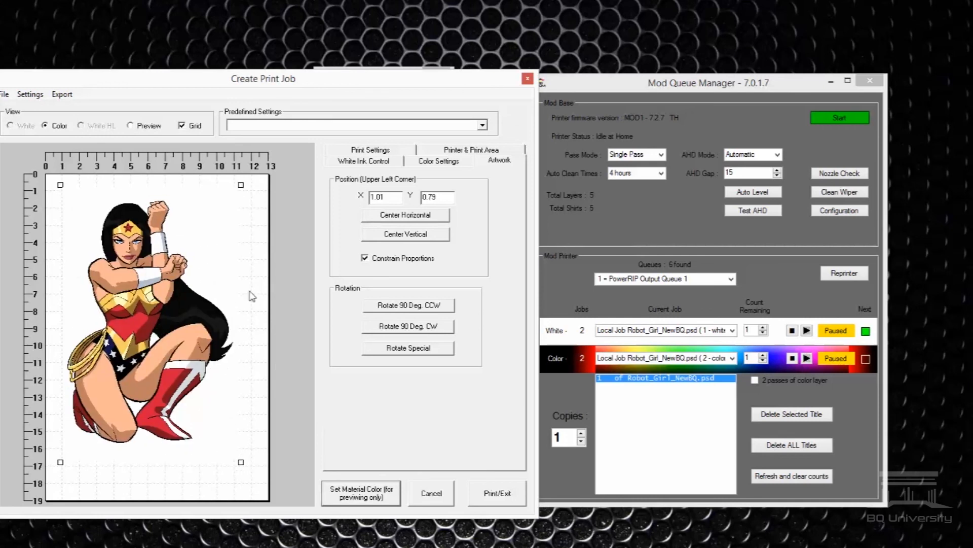
click(410, 218)
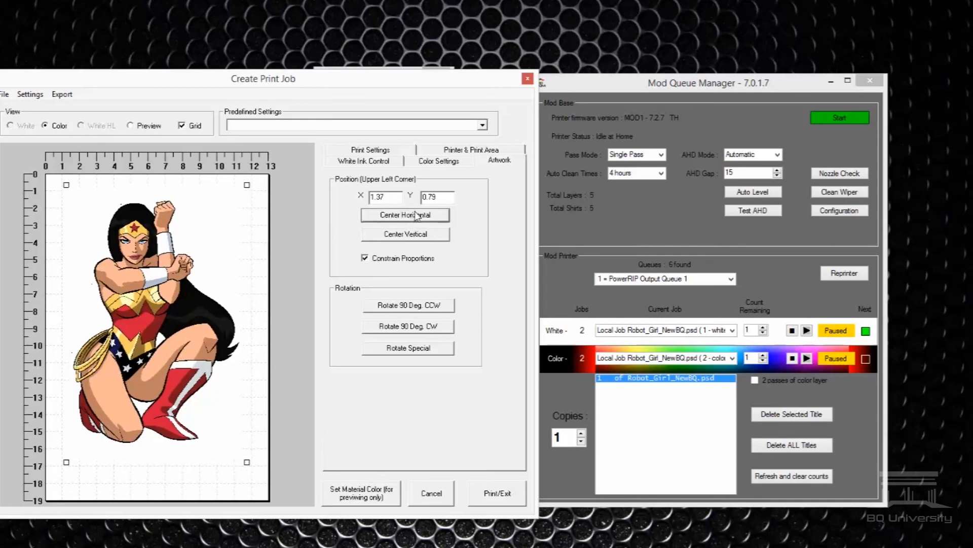
Step: Apply Color Ink Only - Production Mode, review Color Settings and White Ink Control, then Print/Exit
click(259, 128)
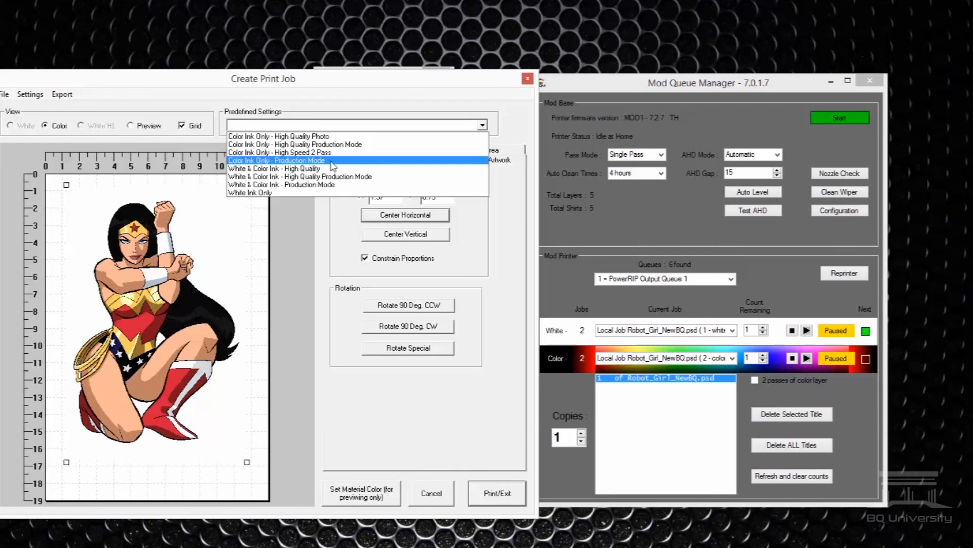
click(331, 161)
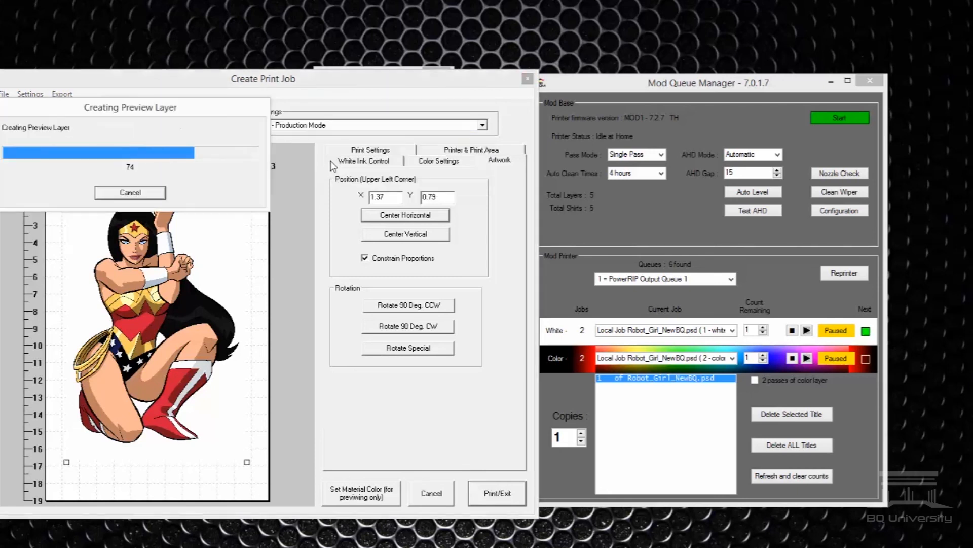
click(450, 162)
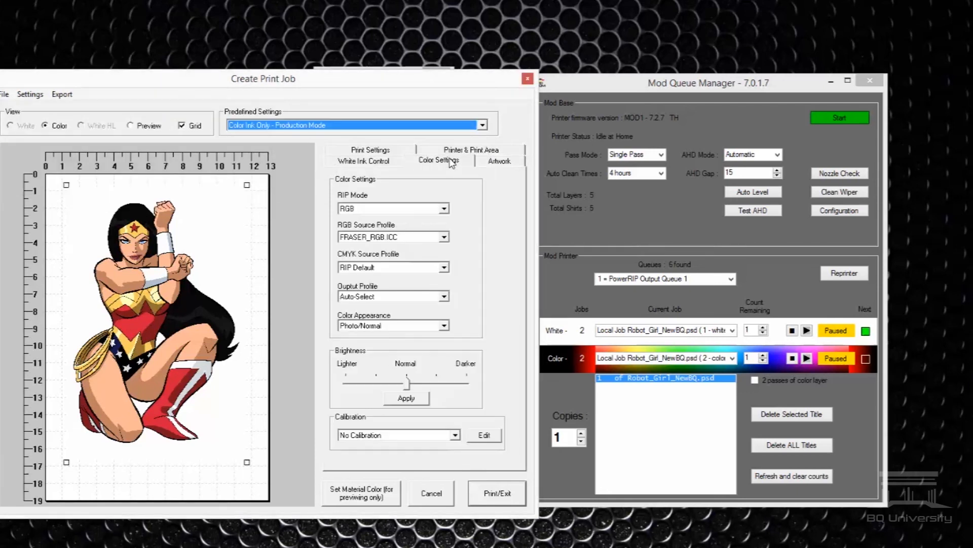
click(373, 161)
click(375, 150)
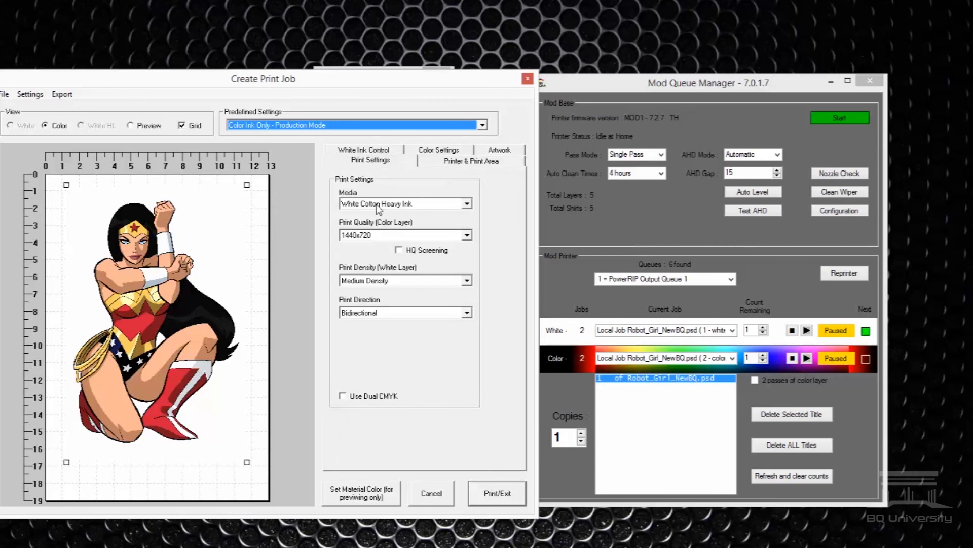
click(426, 151)
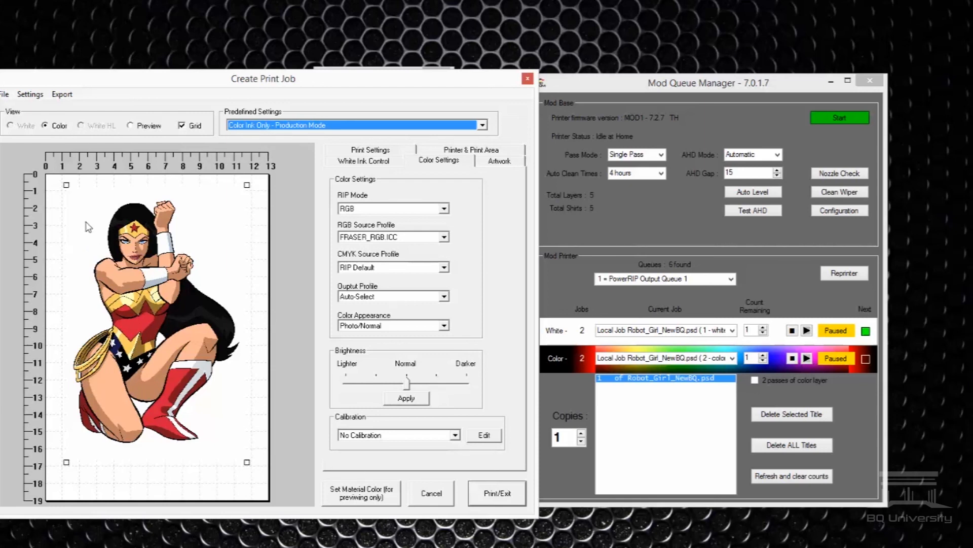
click(363, 160)
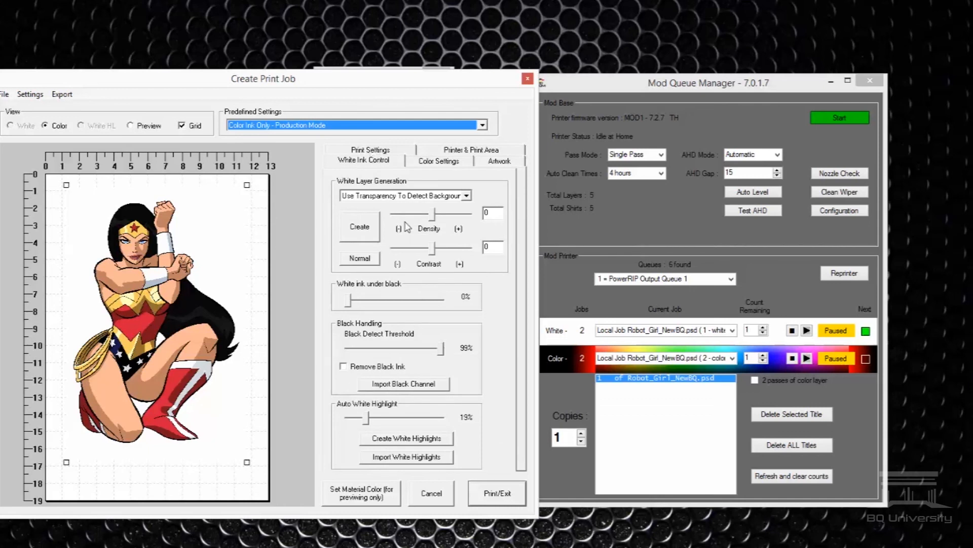
click(497, 501)
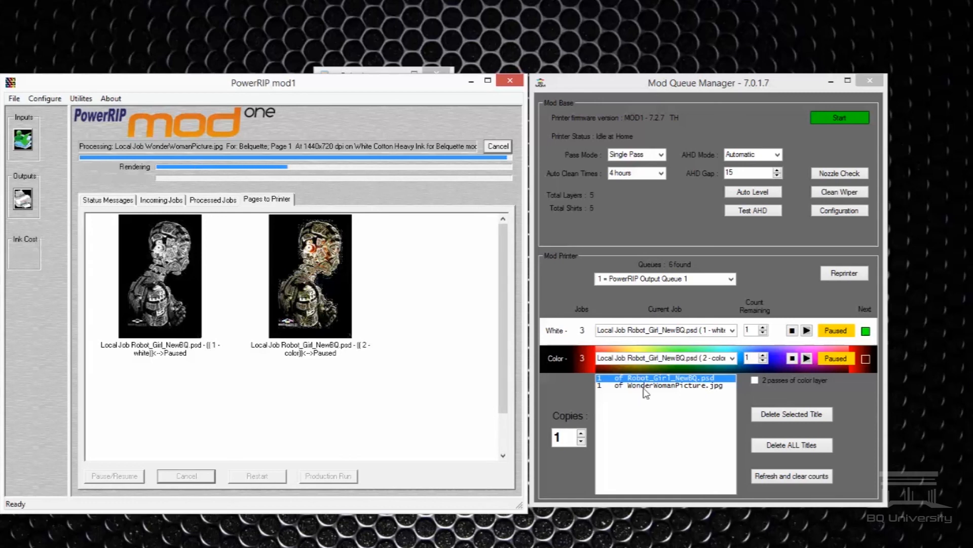
Step: Switch between the WonderWomanPicture and Robot_Girl titles in Mod Queue Manager to check each single-copy job
click(670, 386)
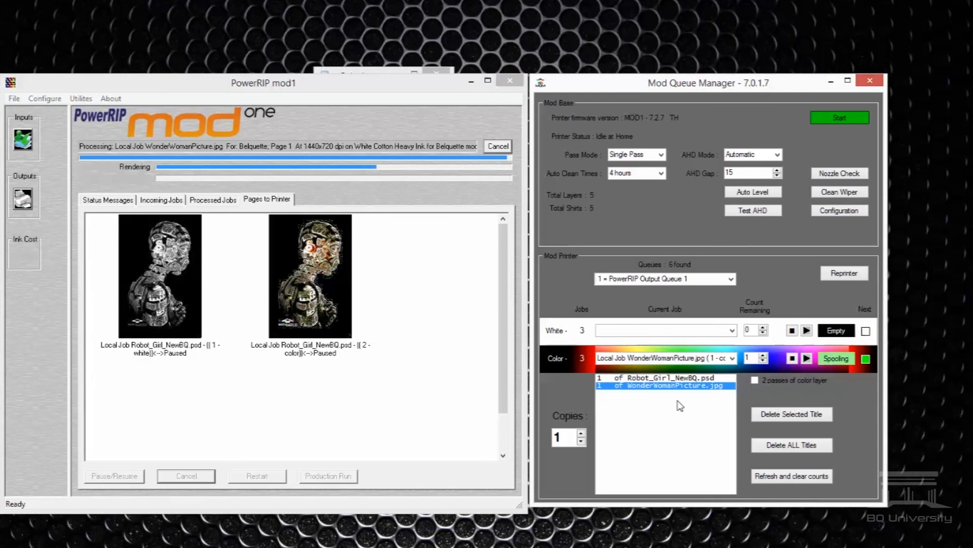
click(644, 379)
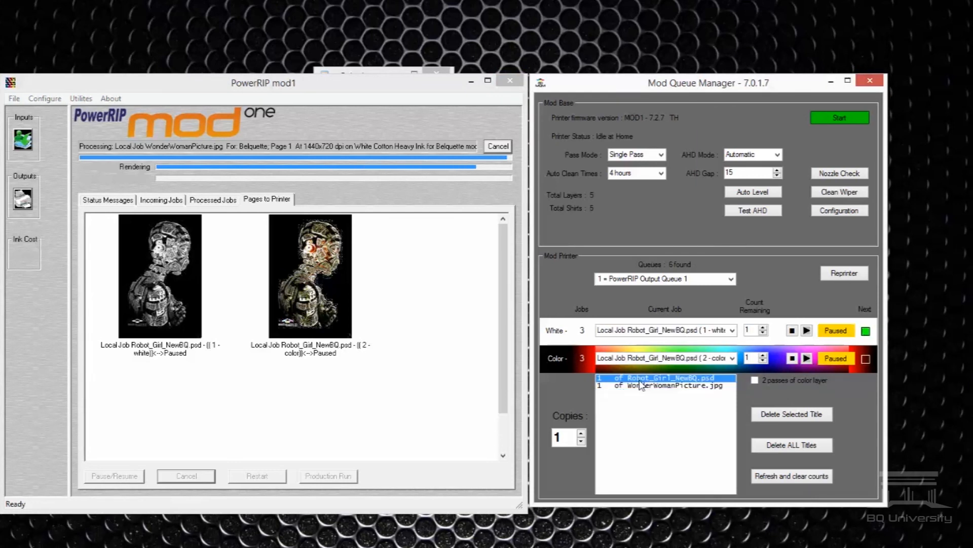
click(623, 386)
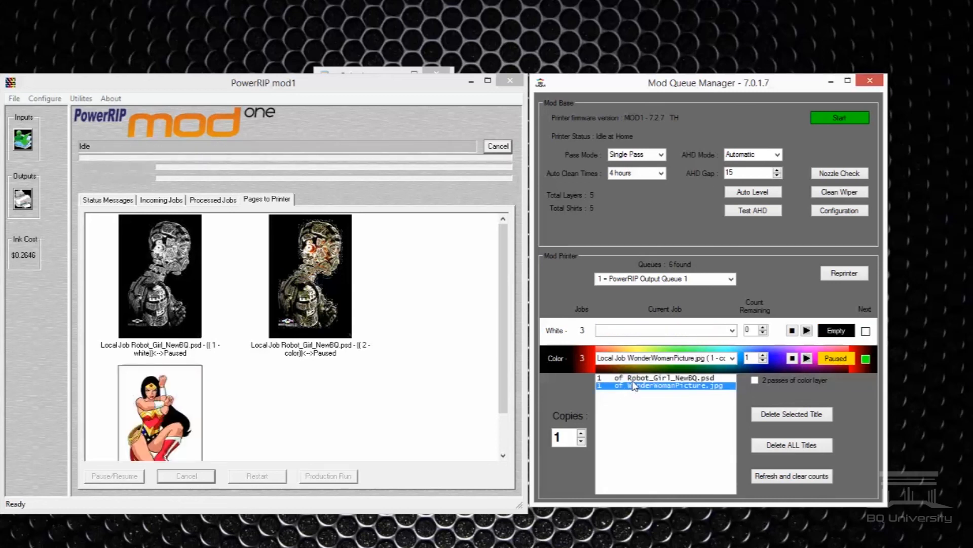
click(633, 380)
click(280, 134)
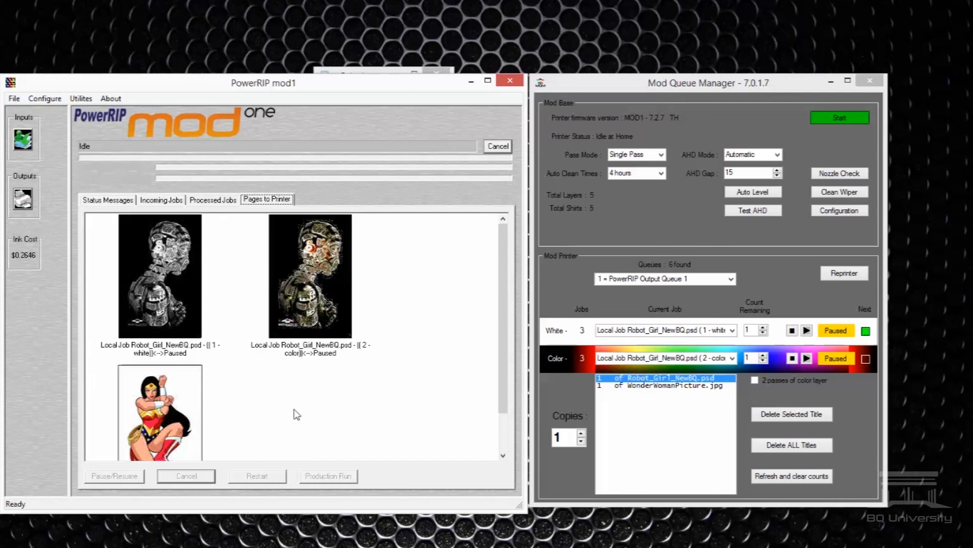
click(649, 386)
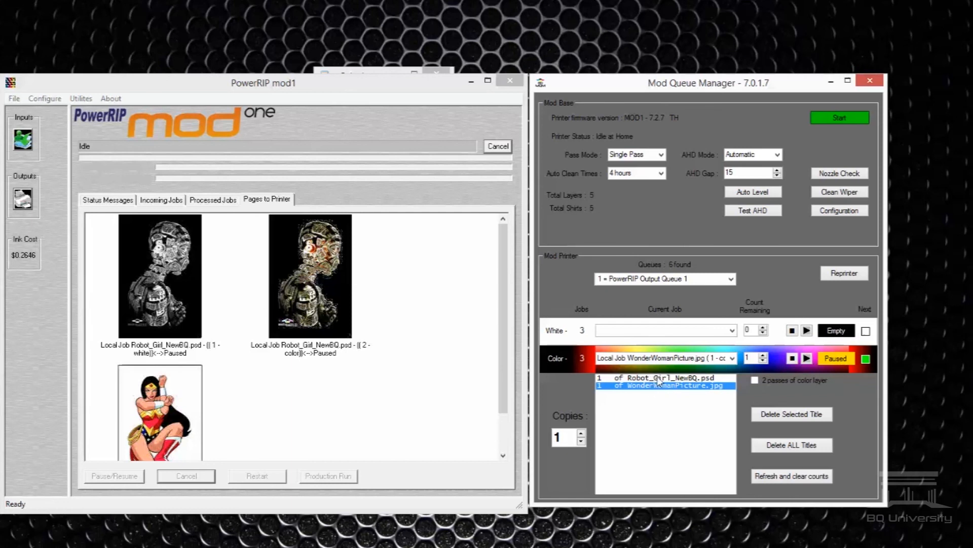
click(661, 378)
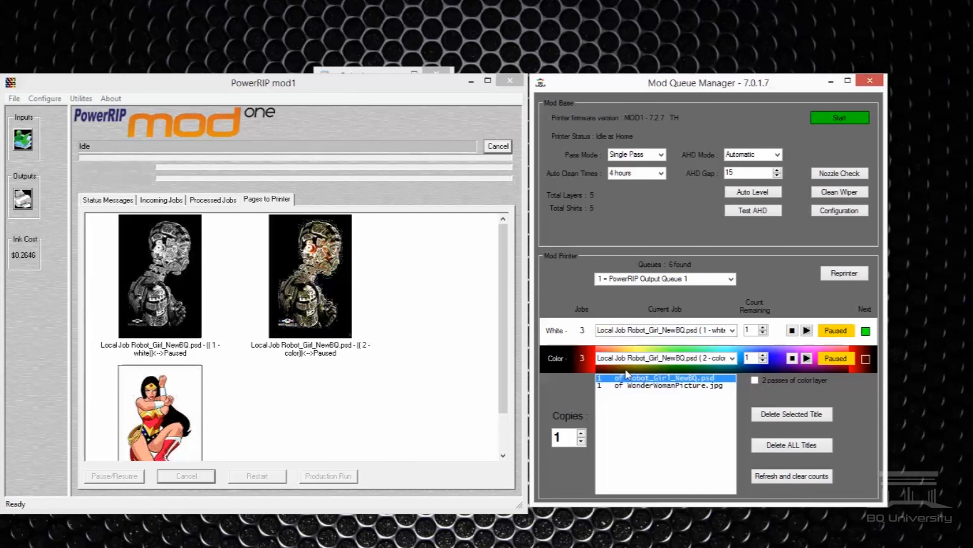
click(641, 386)
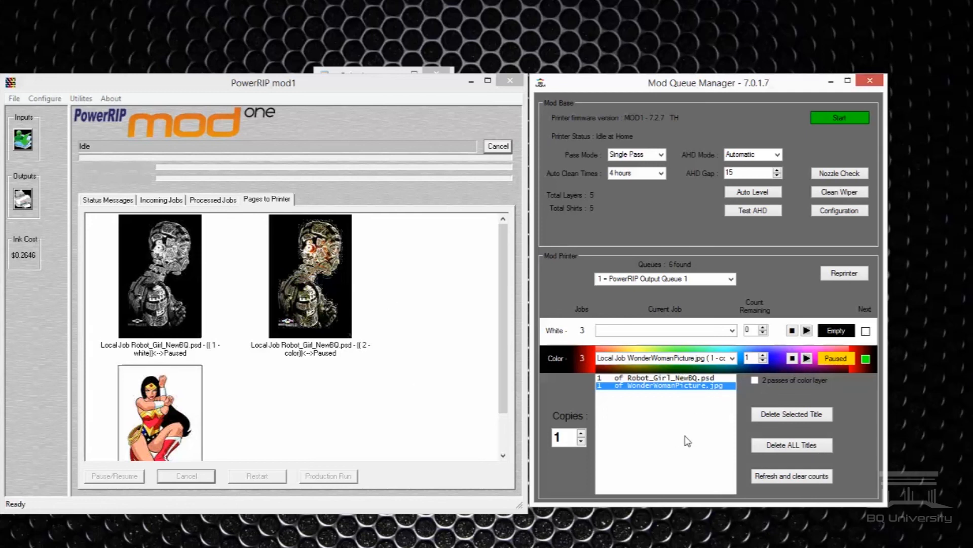
Step: Raise the copies to 5 for WonderWomanPicture and 3 for Robot_Girl
click(582, 434)
click(603, 377)
click(581, 433)
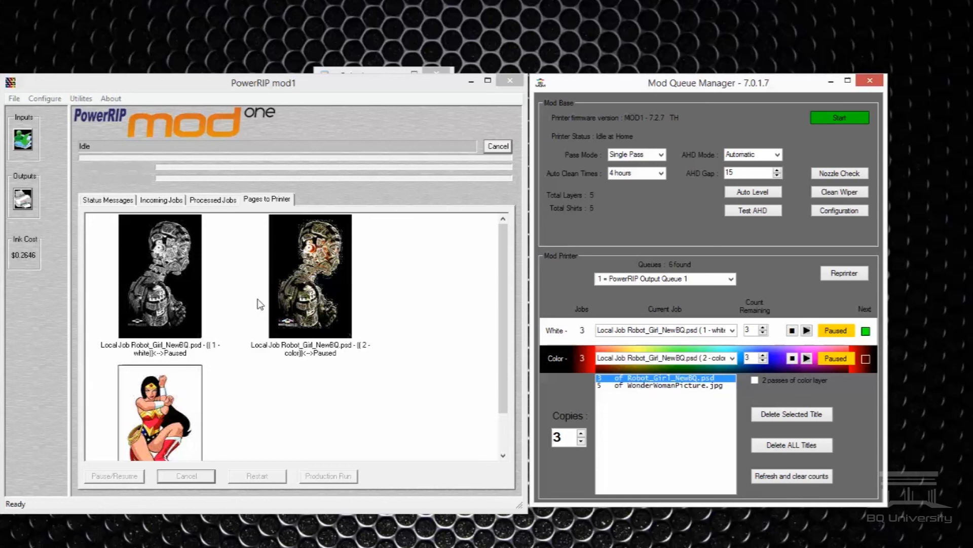
Step: Review PowerRIP's Processed Jobs and Pages to Printer lists
click(249, 200)
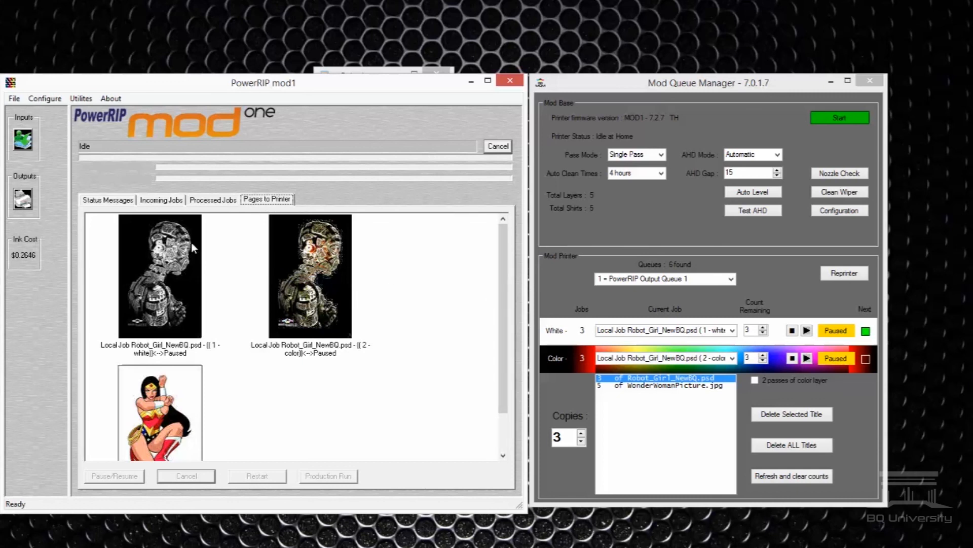
click(213, 200)
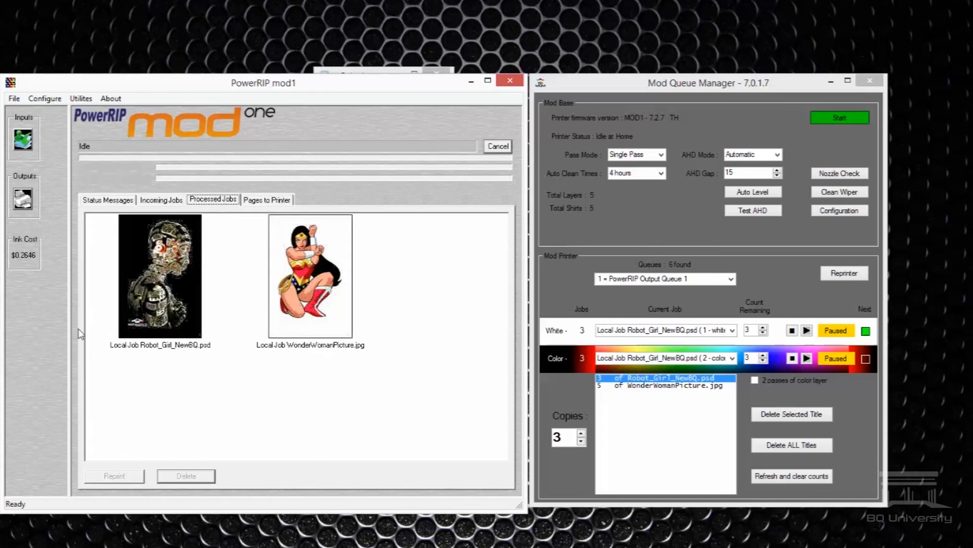
click(265, 198)
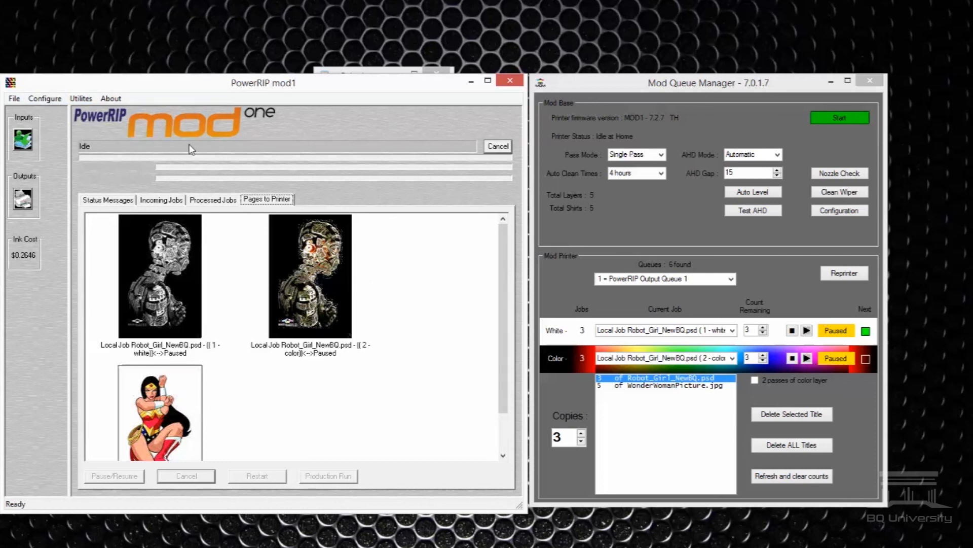
Step: Select the processed Robot_Girl job, then return to the Pages to Printer list
click(210, 200)
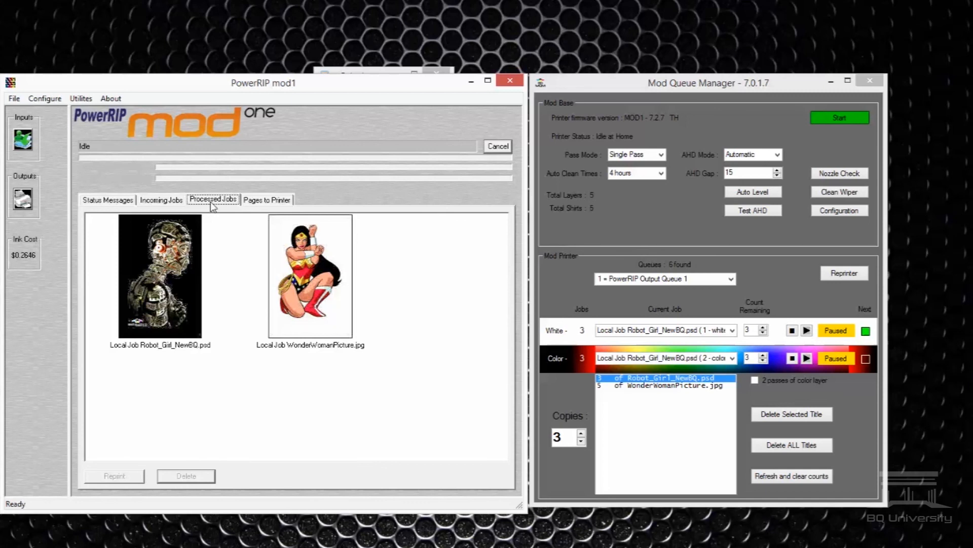
click(172, 308)
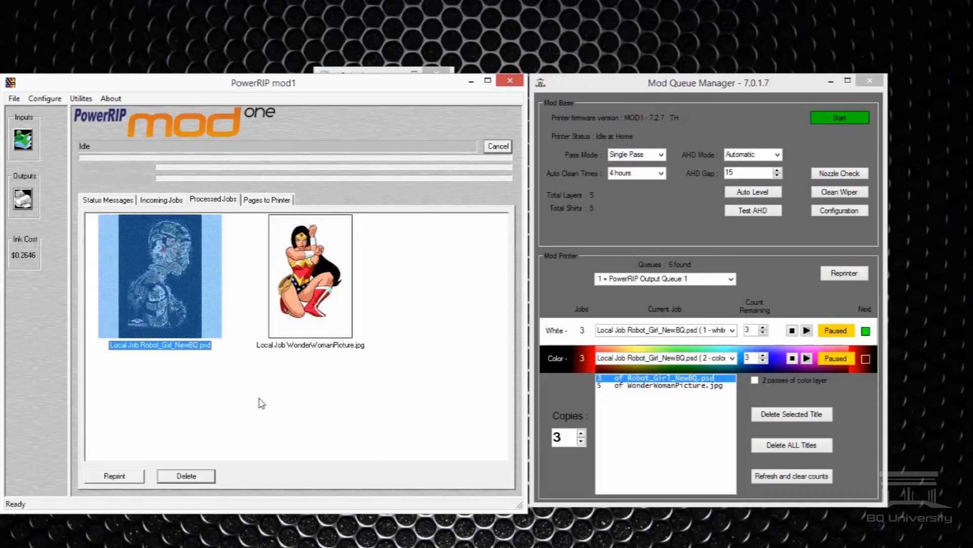
click(282, 201)
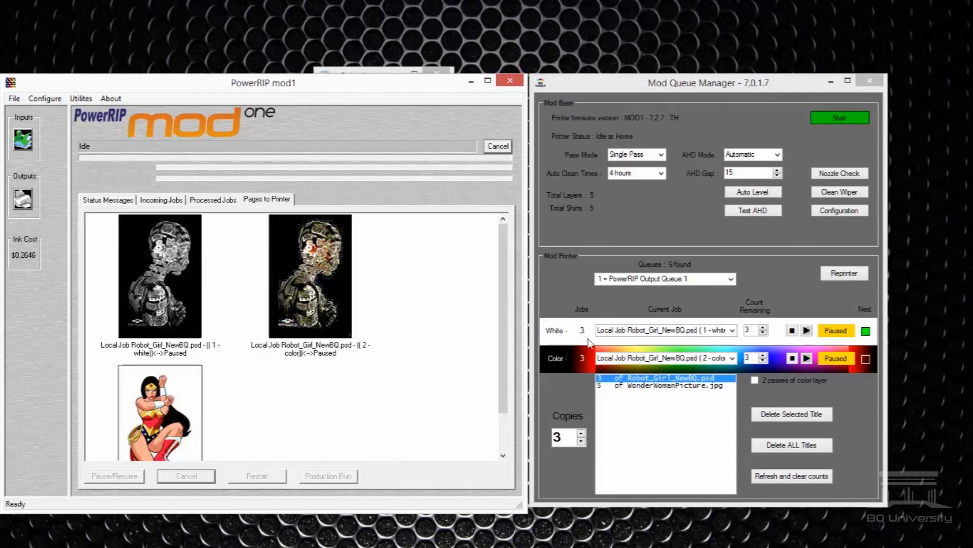
Step: Delete the Robot_Girl title from Mod Queue Manager and show Processed Jobs
click(681, 395)
click(677, 380)
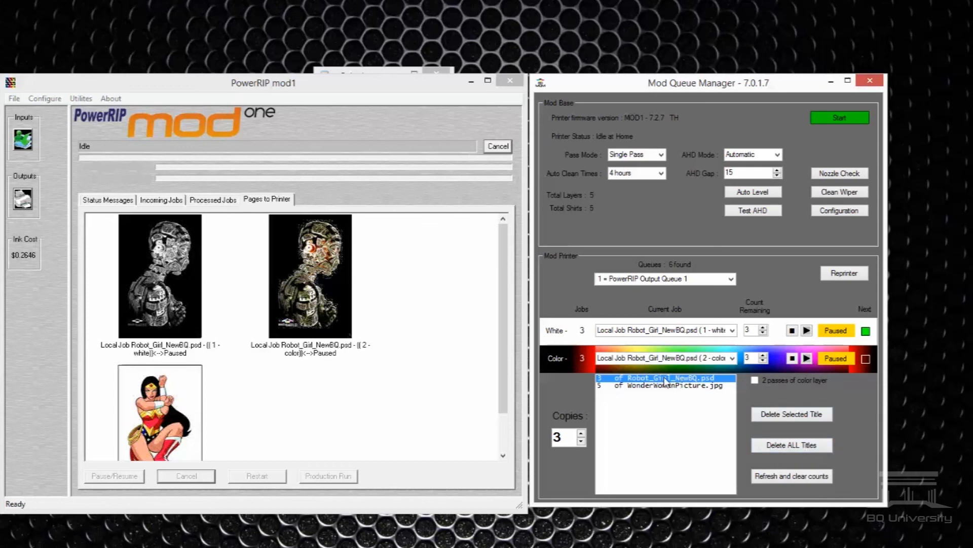
click(804, 416)
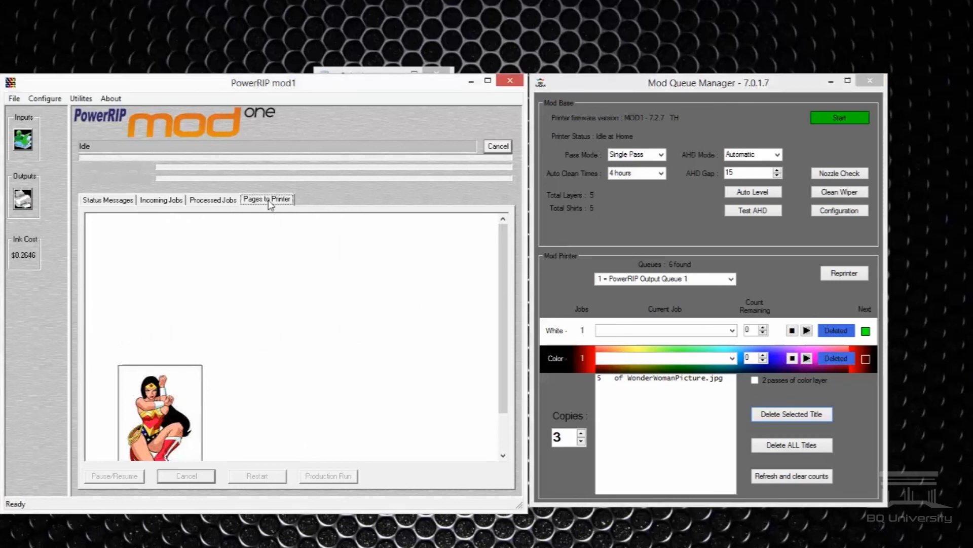
click(214, 200)
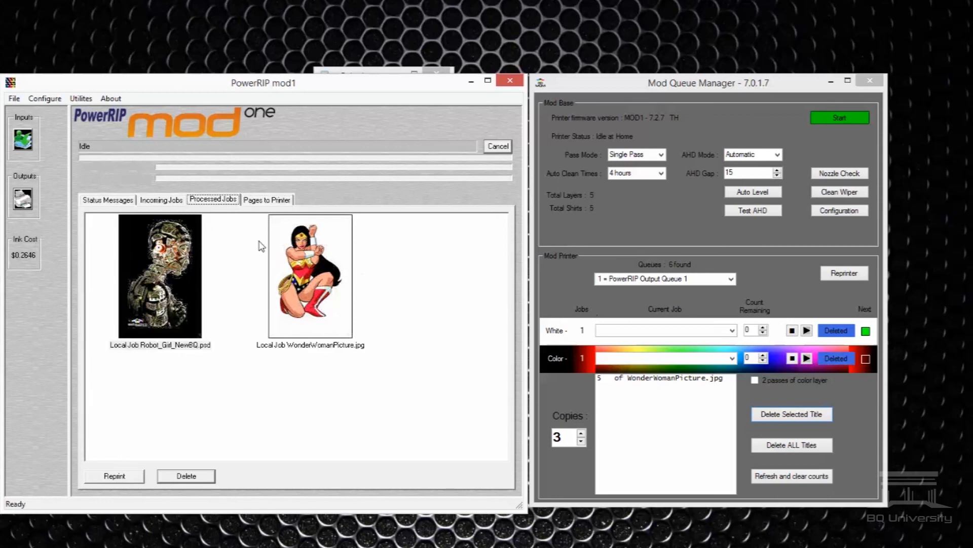
Step: Re-process the Robot_Girl job from Processed Jobs after previewing its layers
click(270, 202)
click(217, 203)
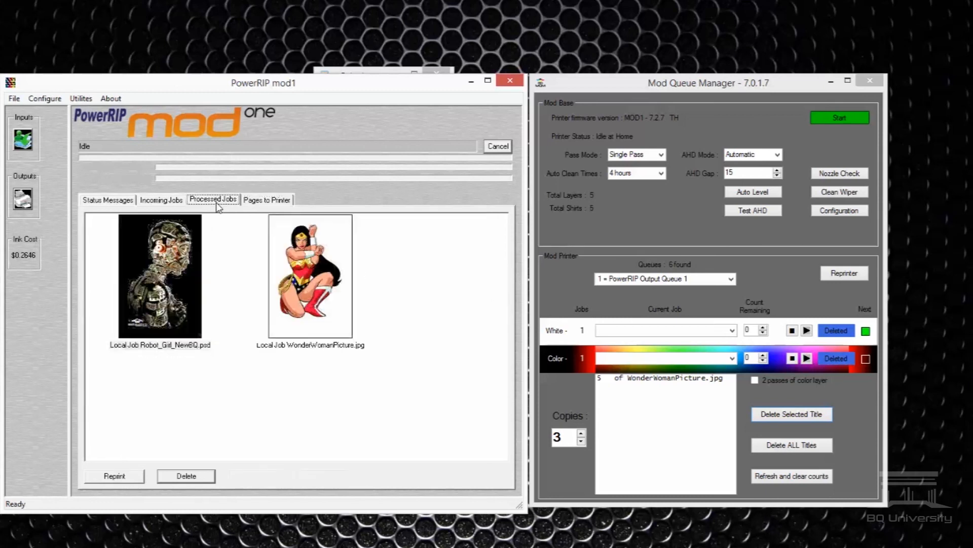
click(180, 276)
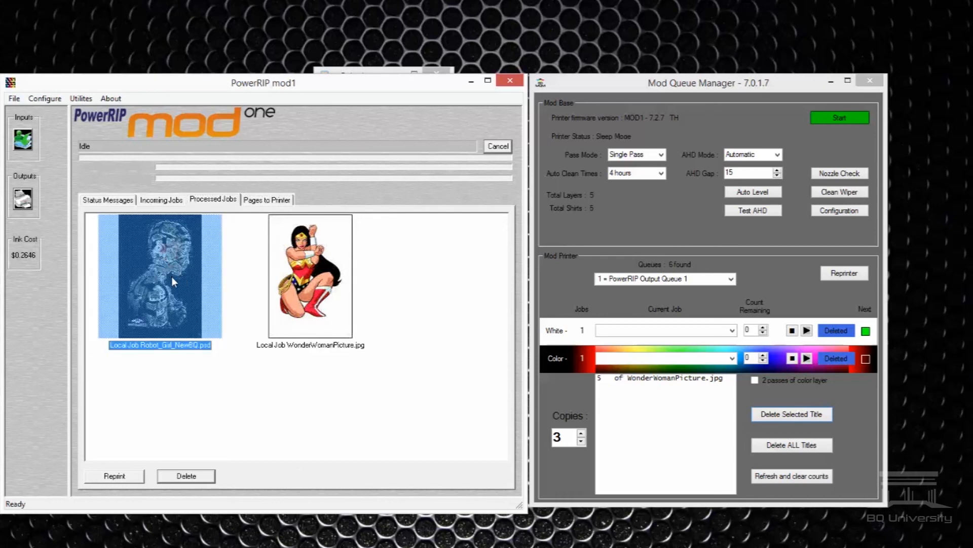
double_click(172, 275)
click(133, 237)
click(135, 245)
click(170, 364)
click(221, 407)
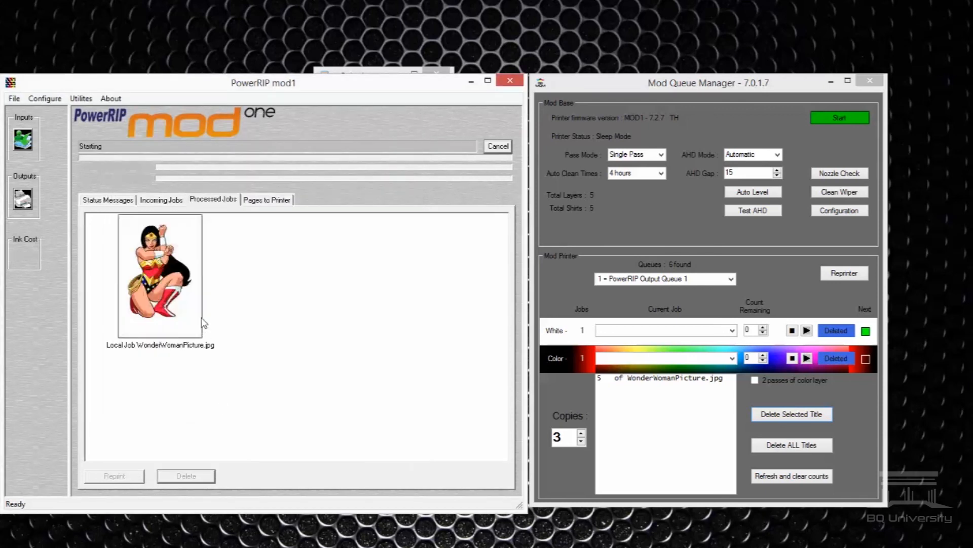
Step: Raise the reprinted Robot_Girl title to 8 copies in the print queue
click(272, 201)
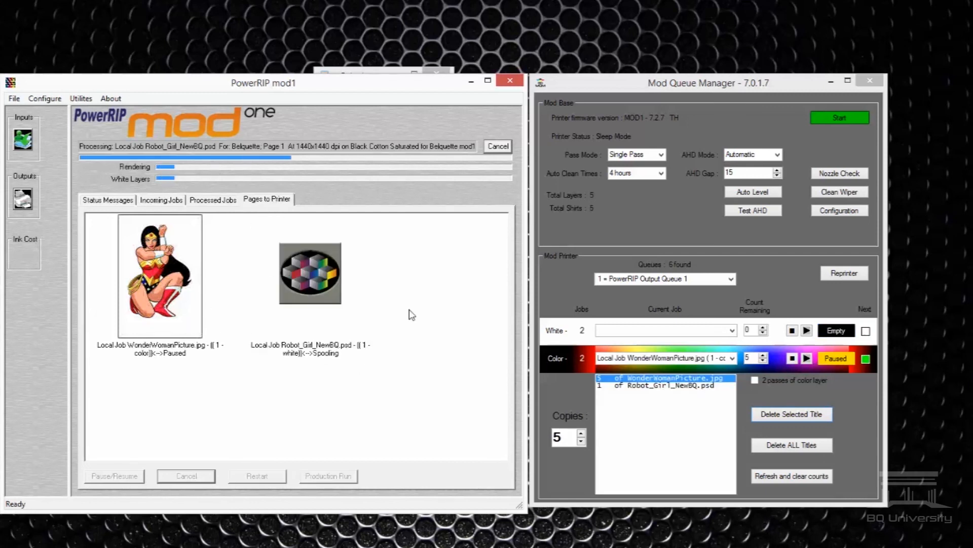
click(642, 386)
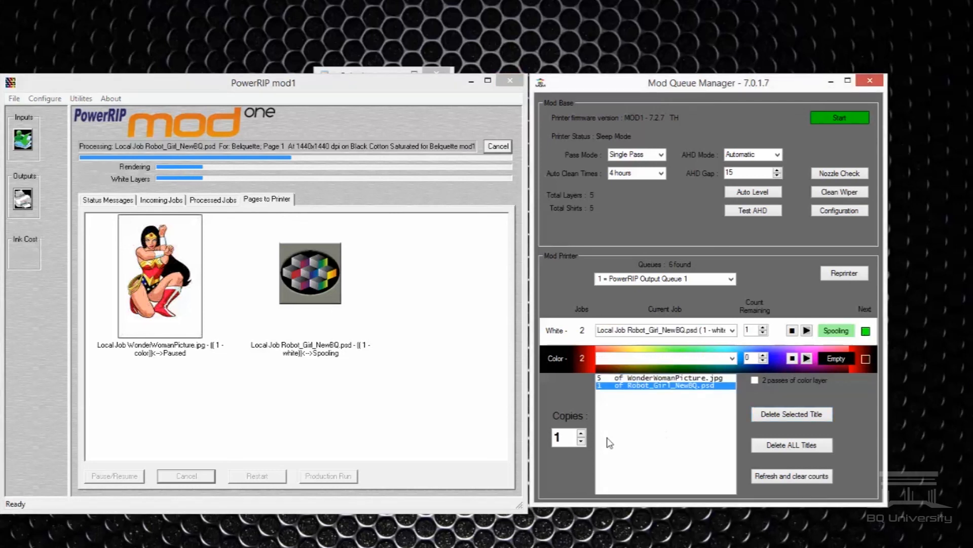
click(582, 433)
click(581, 434)
click(581, 434)
Step: Lower the WonderWomanPicture.jpg title to 1 copy
click(637, 378)
click(581, 442)
click(581, 442)
click(581, 442)
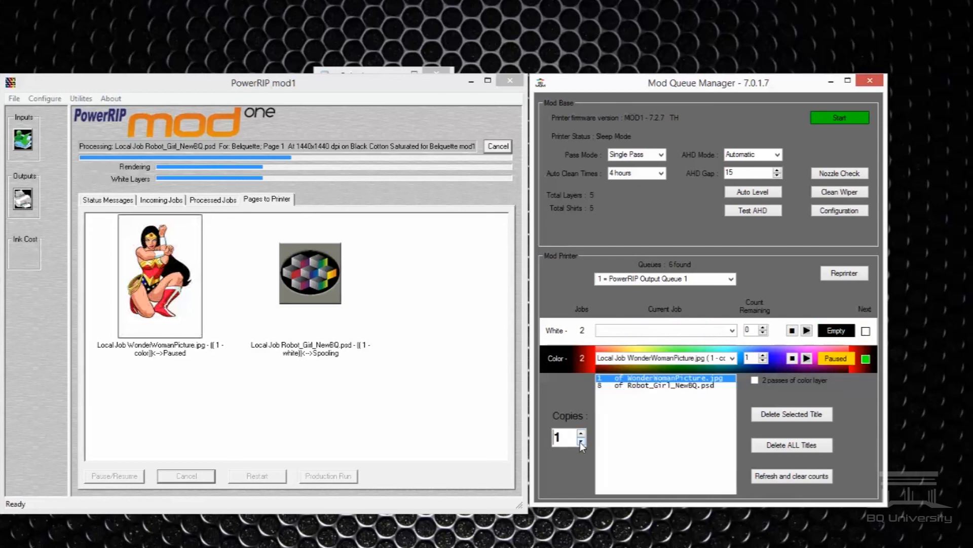